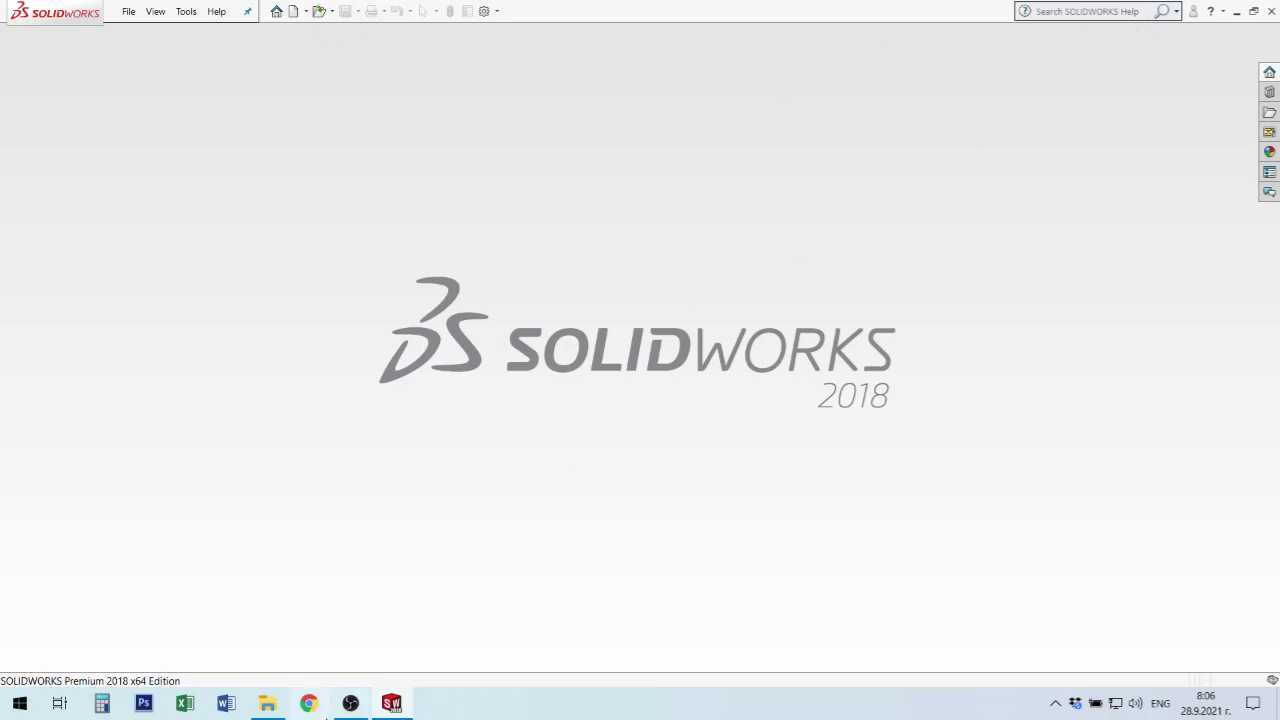
Show the Pictures folder with the three reference JPG photos in File Explorer.
click(267, 703)
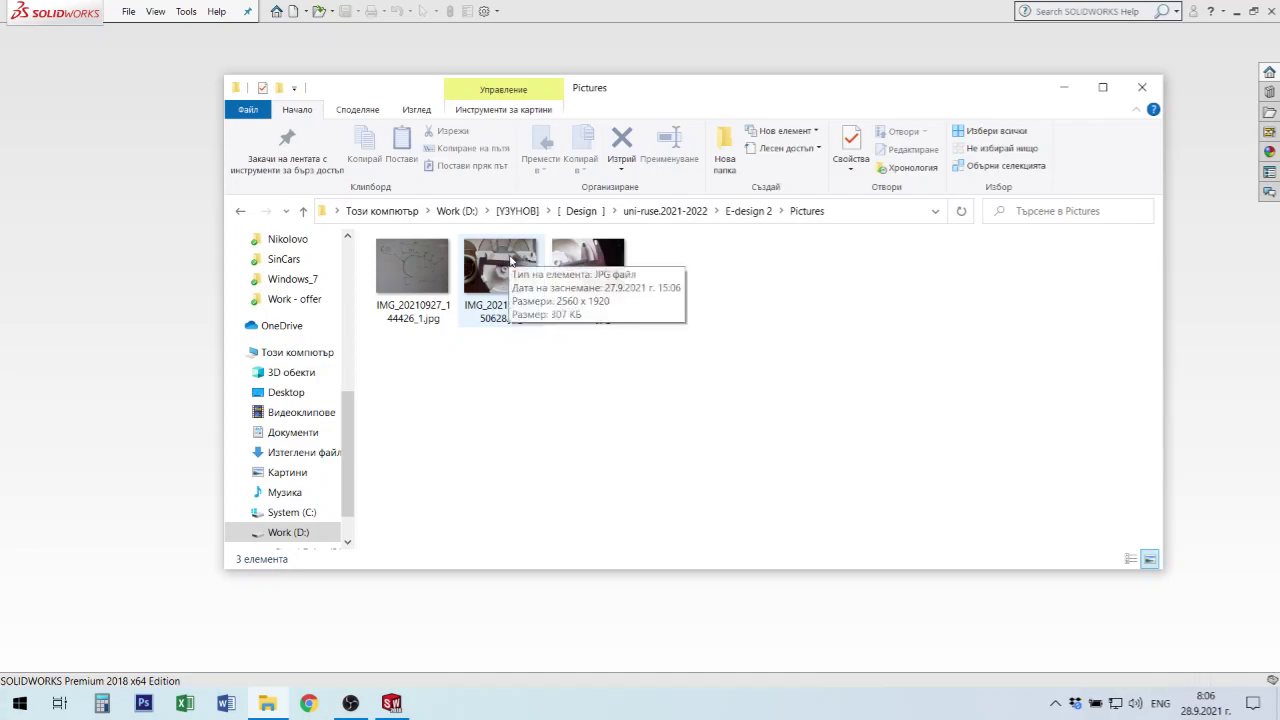
View the hand-drawn sketch photo in Photos, then the caliper photo IMG_20210927_150628.jpg.
double_click(423, 272)
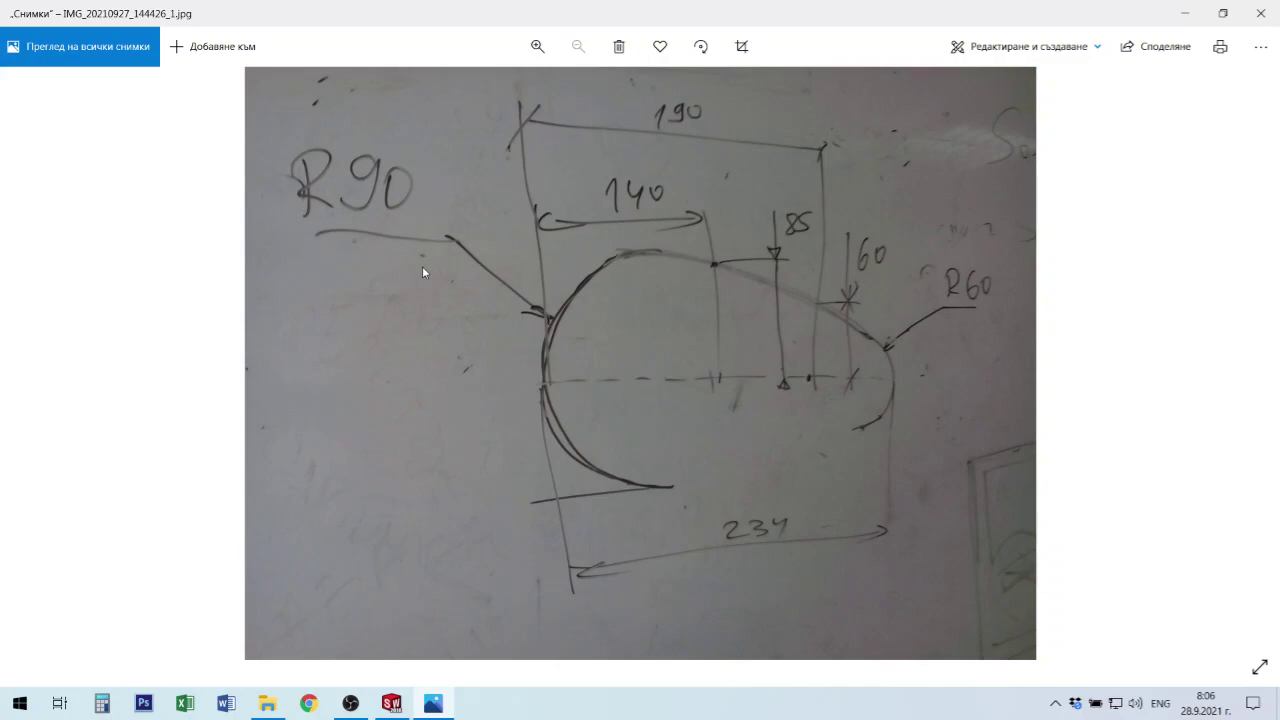
key(Right)
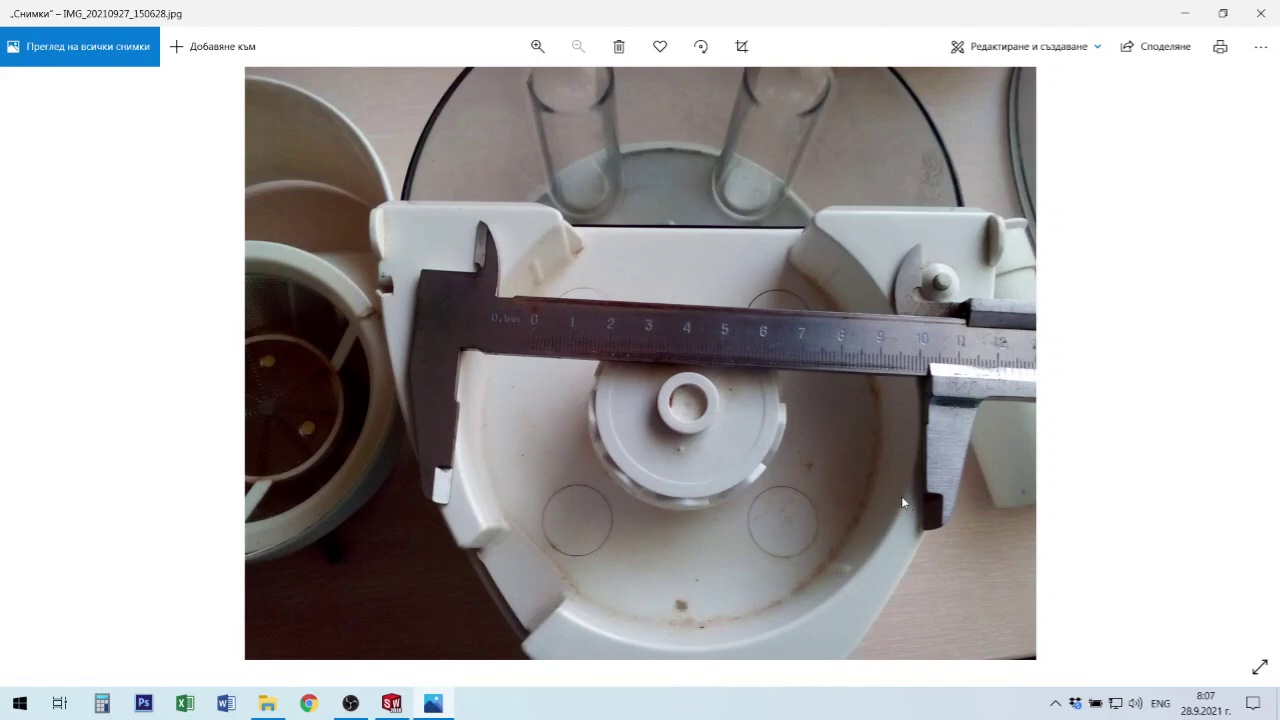
key(Right)
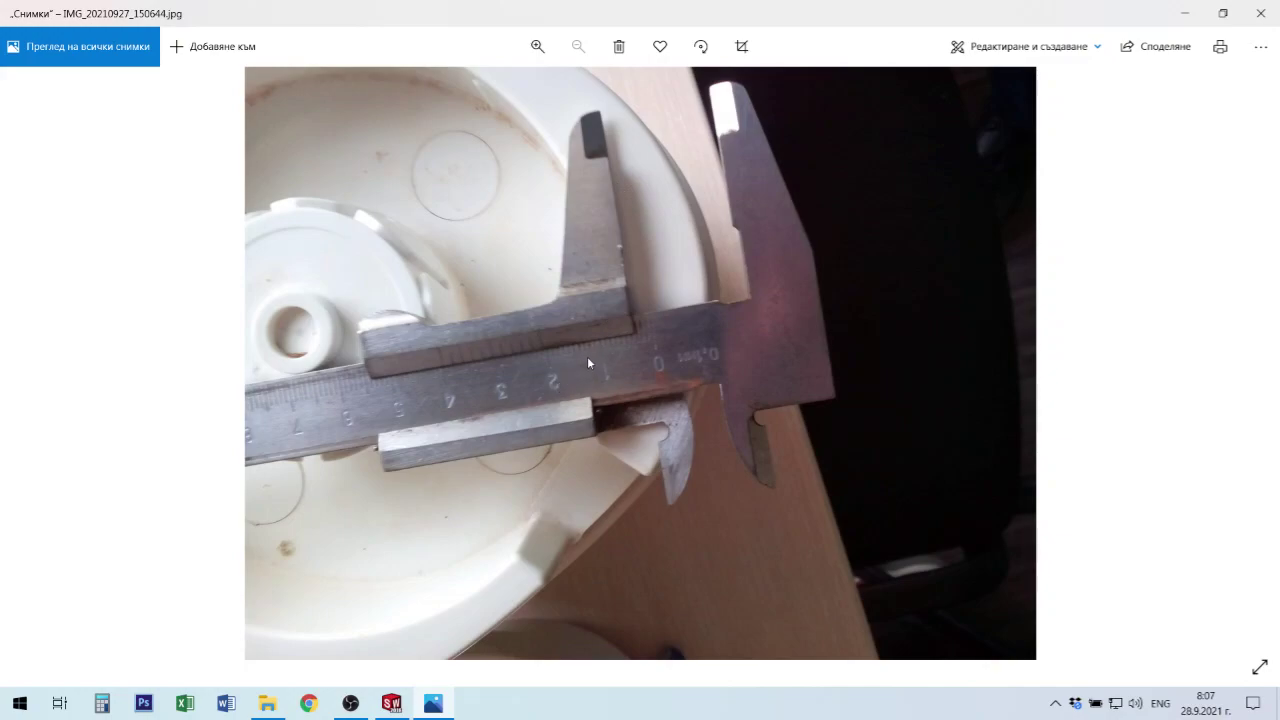
key(Right)
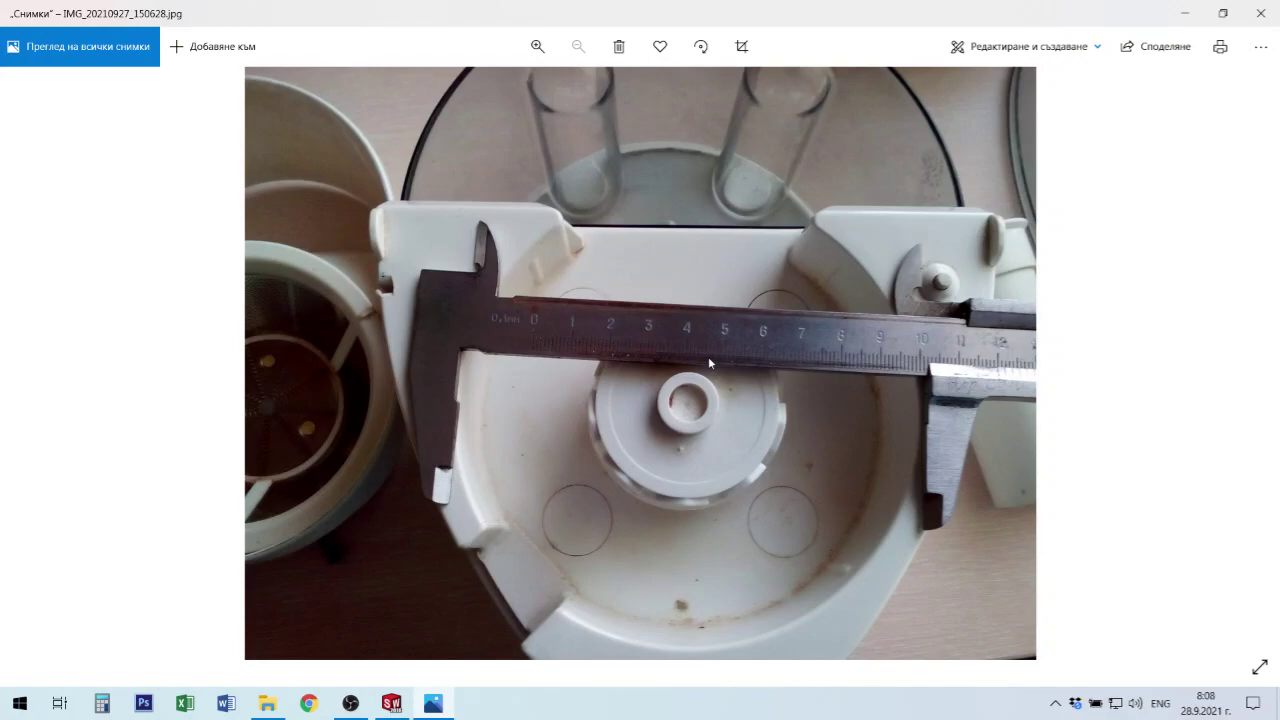
Review the hand-drawn sketch again, then start a new SOLIDWORKS document.
key(Left)
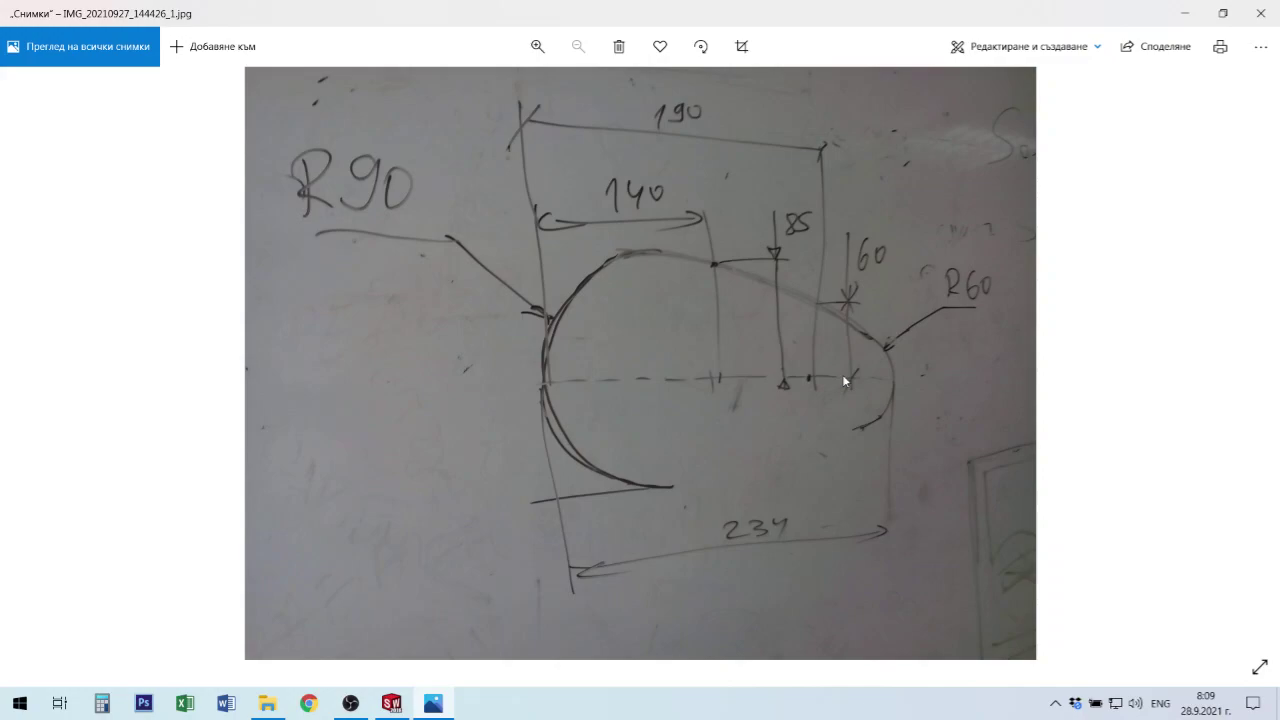
click(393, 705)
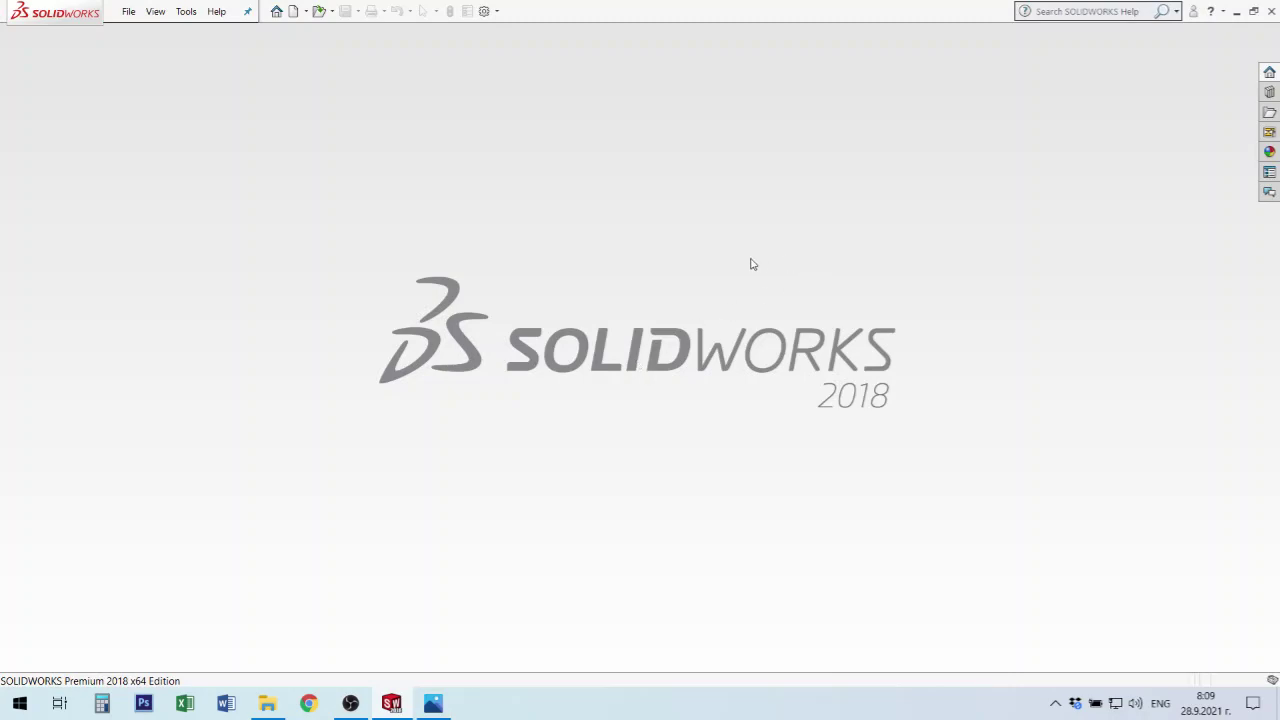
click(293, 12)
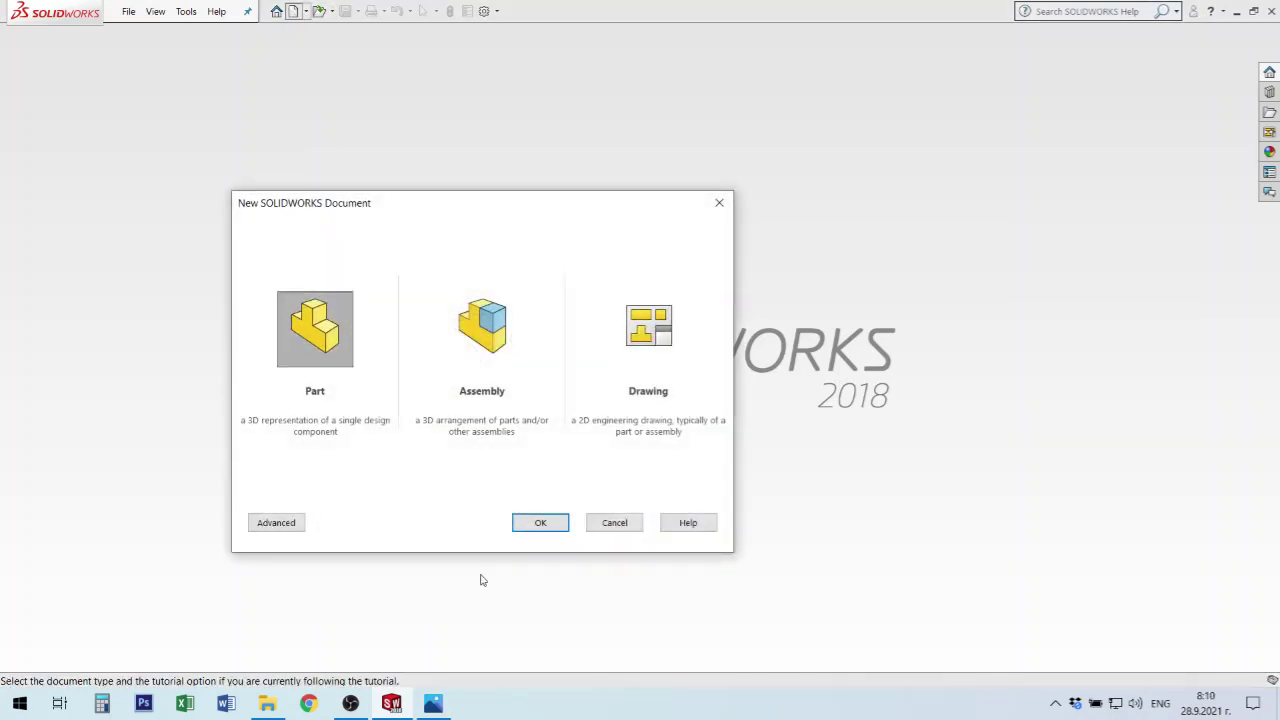
Confirm Part in the New SOLIDWORKS Document dialog to create Part1.
click(540, 522)
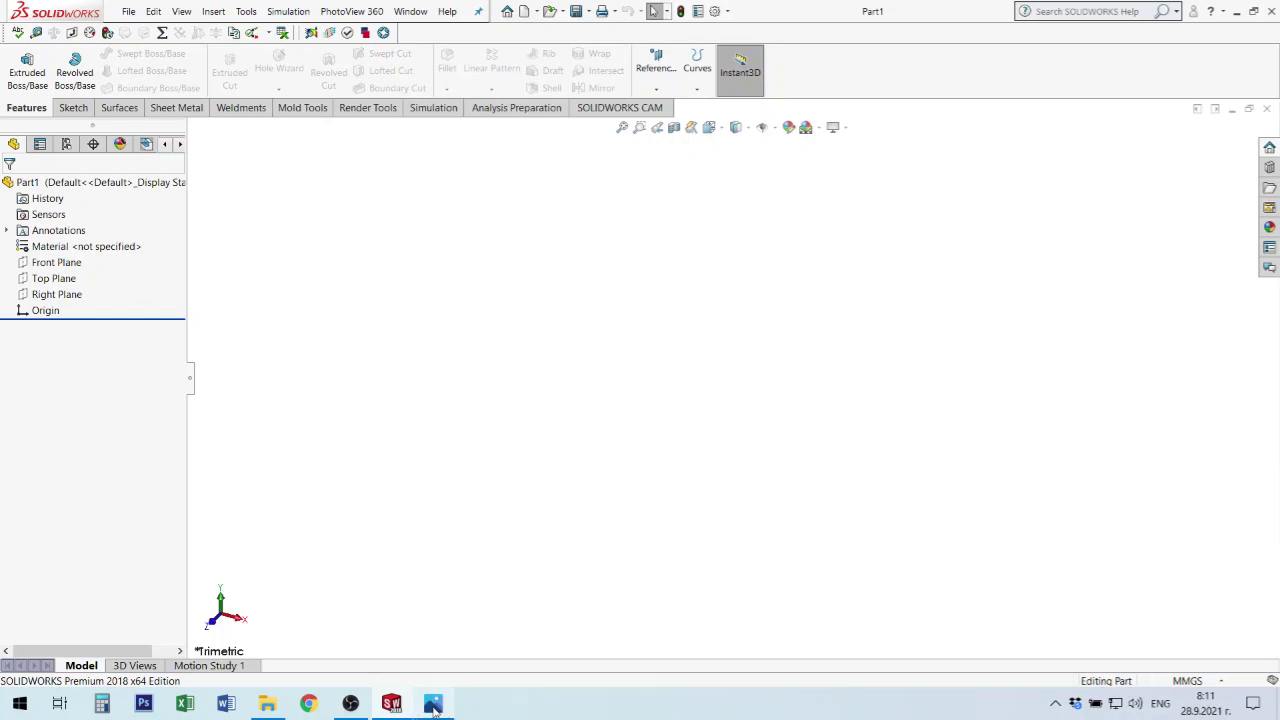
Check the sketch dimensions R90, R60, 140, 190 and 234 in IMG_20210927_144426_1.jpg.
click(433, 706)
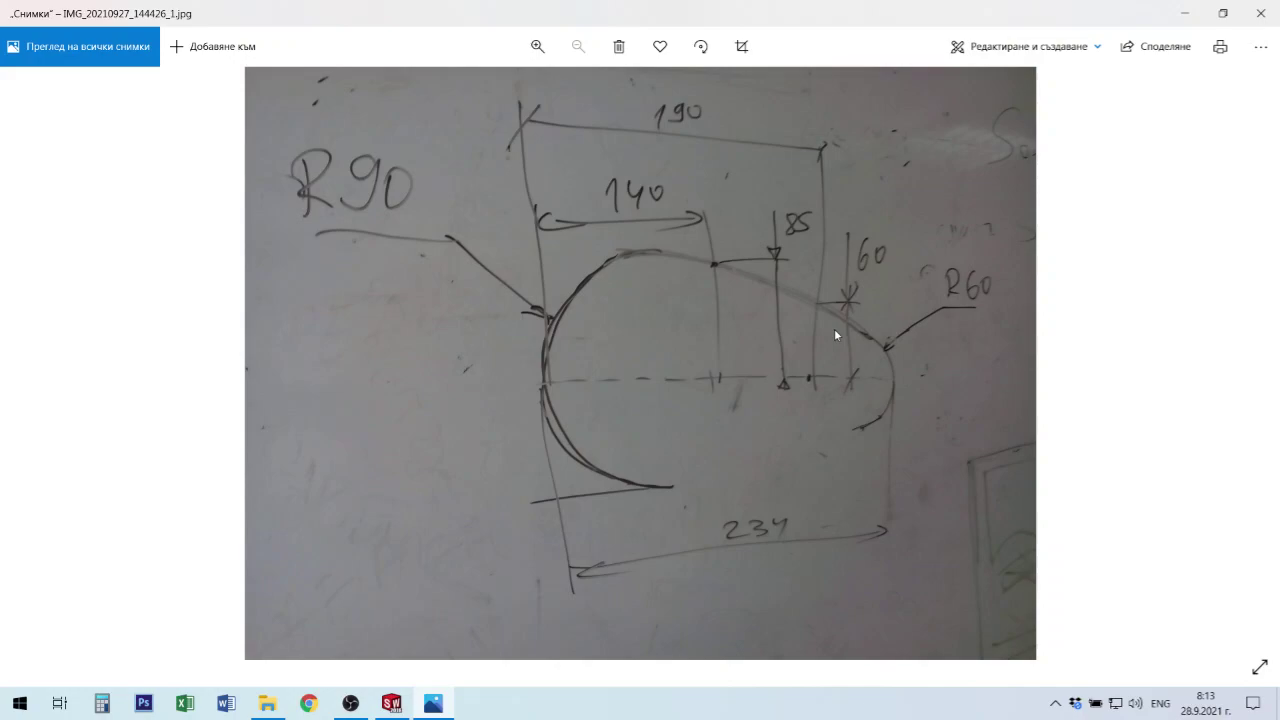
Return to Part1, select the Top Plane, and show the Sketch tools.
click(393, 705)
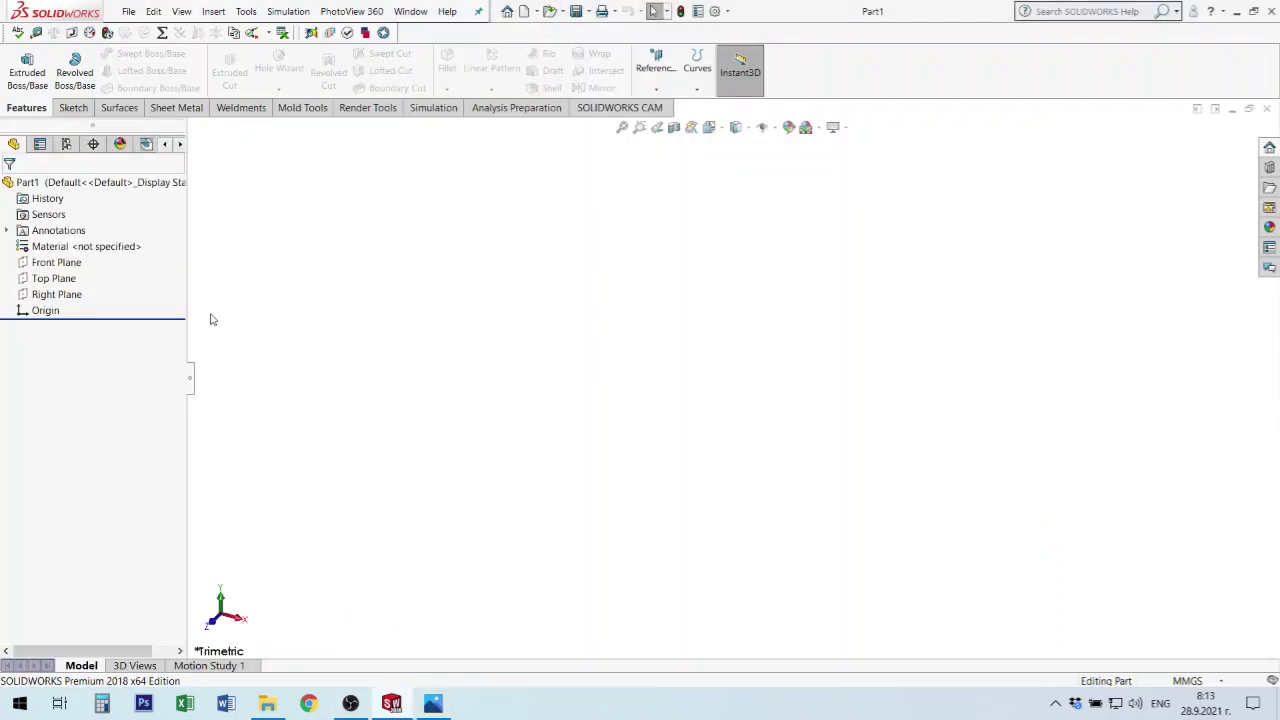
click(58, 280)
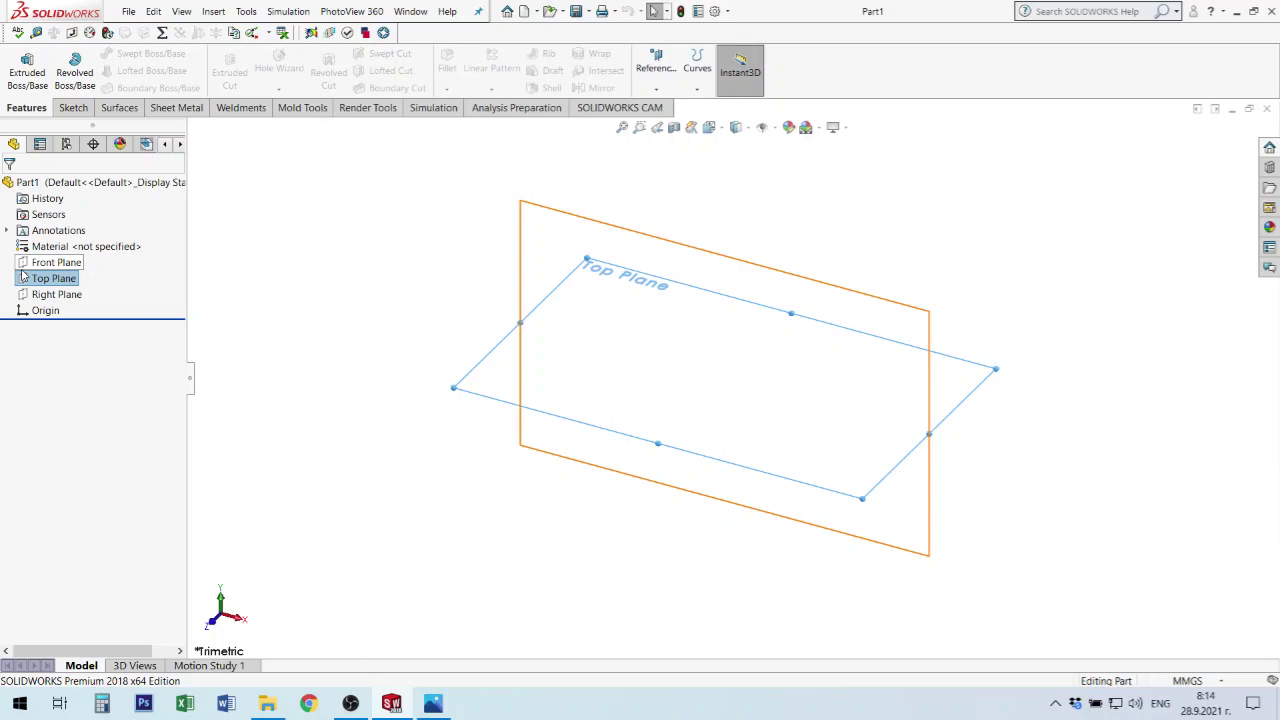
click(74, 108)
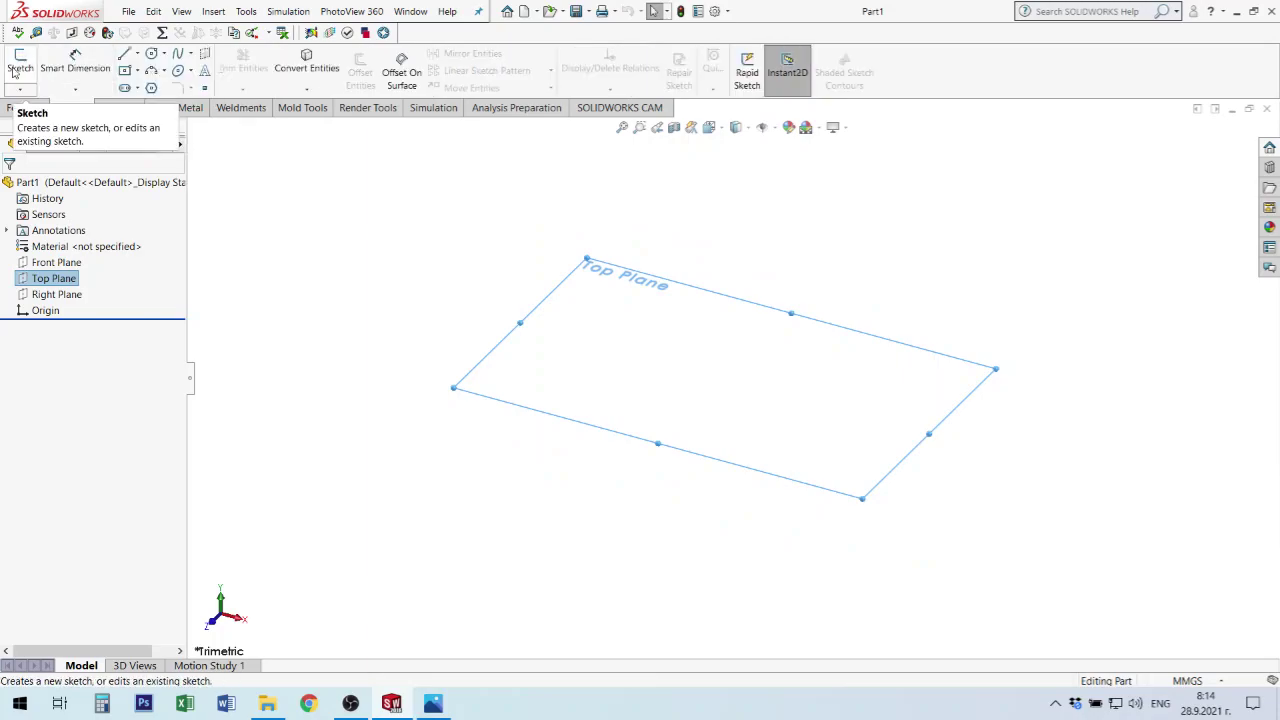
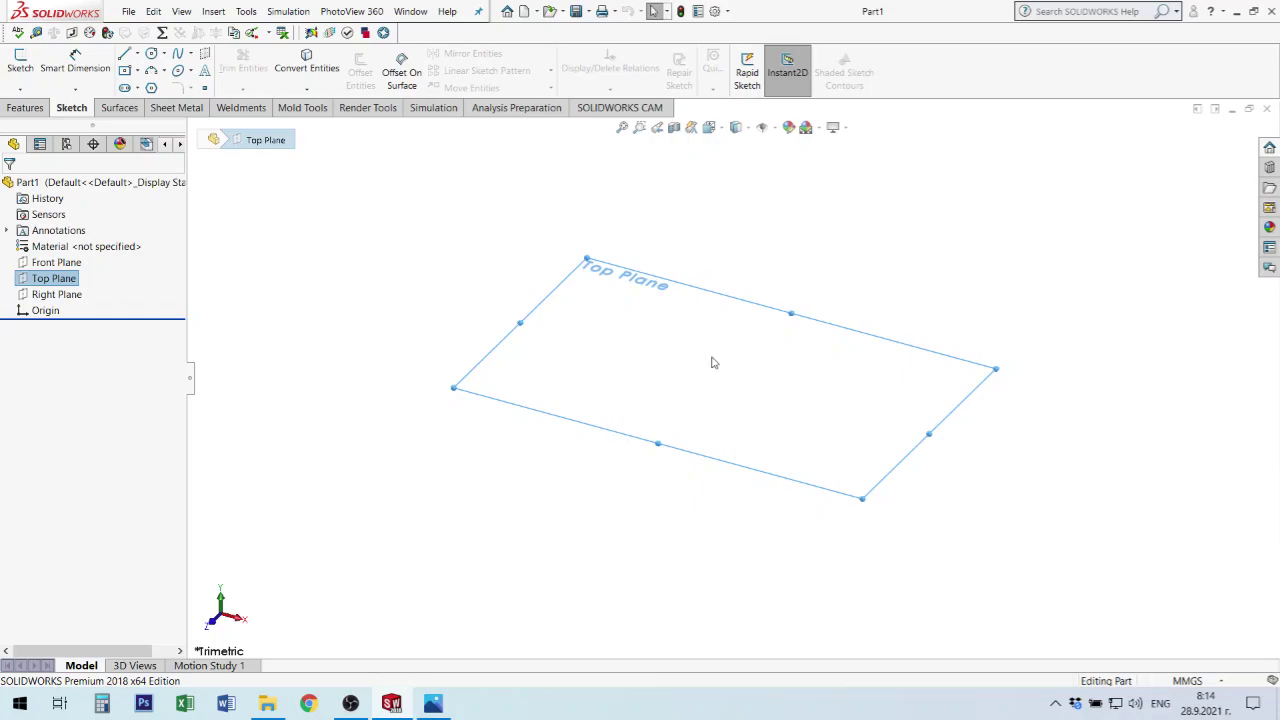
Open Sketch1 on the Top Plane, viewed normal to the plane.
right_click(36, 282)
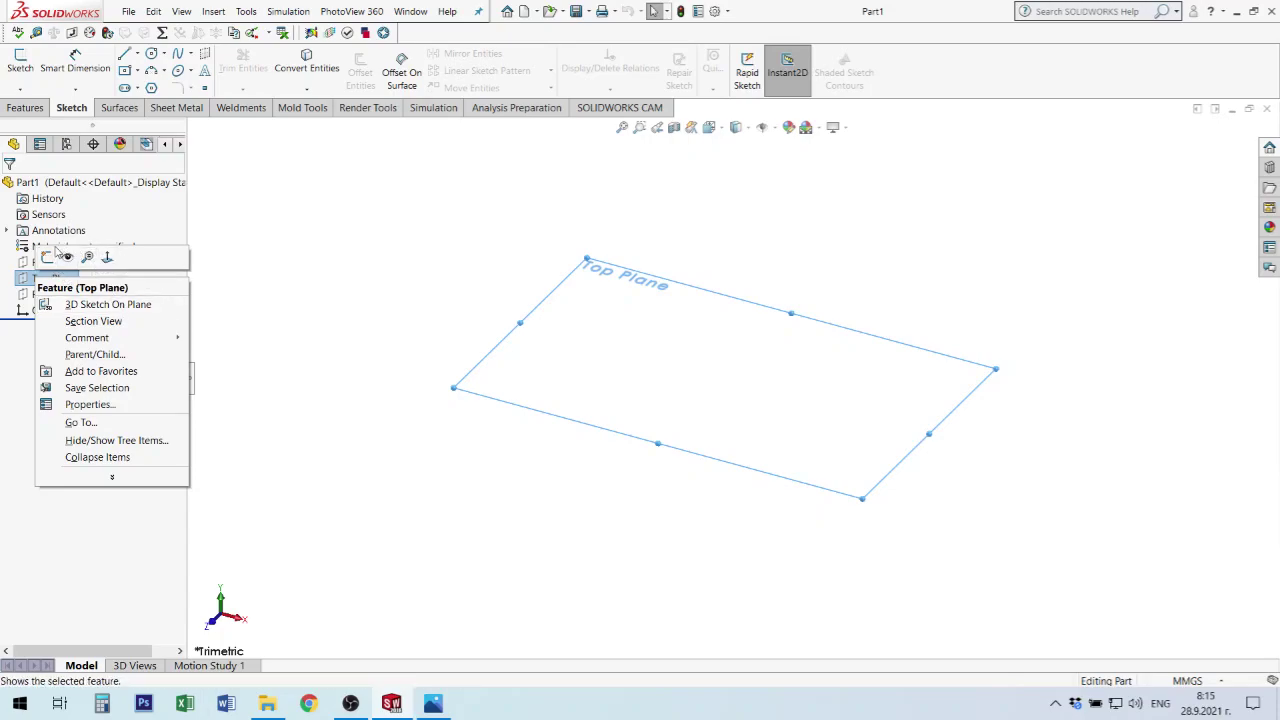
click(230, 272)
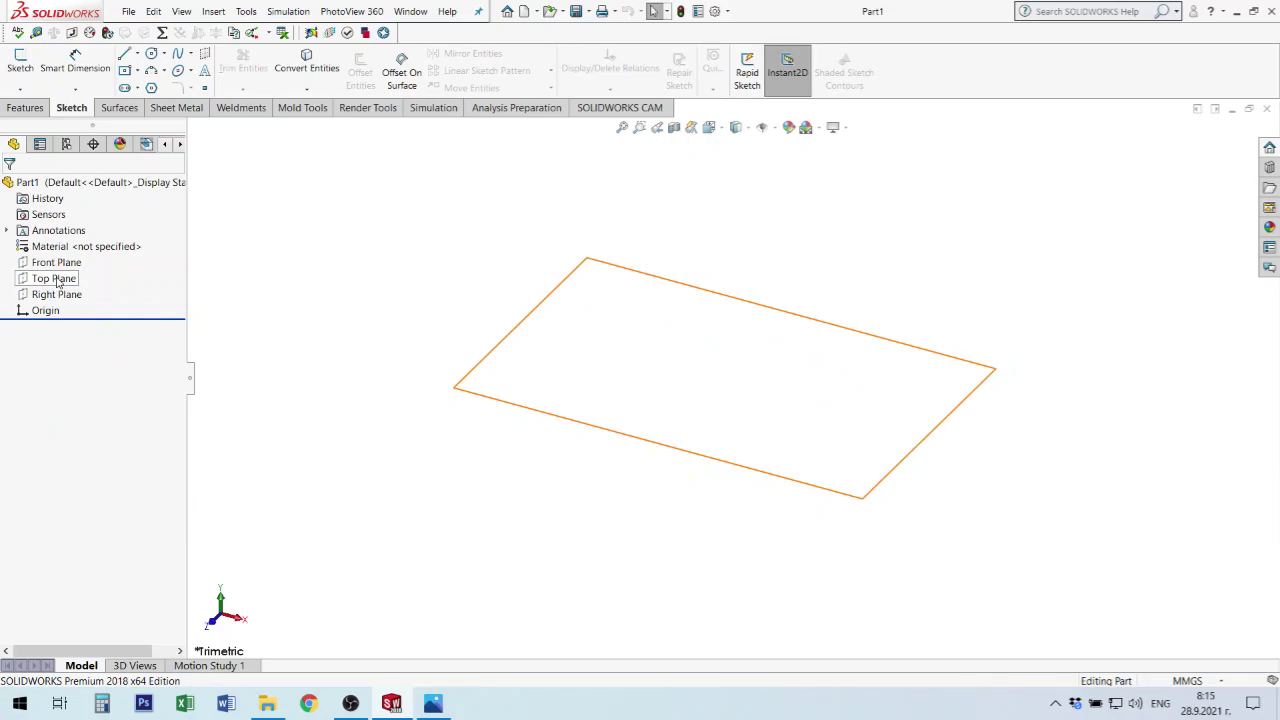
click(58, 283)
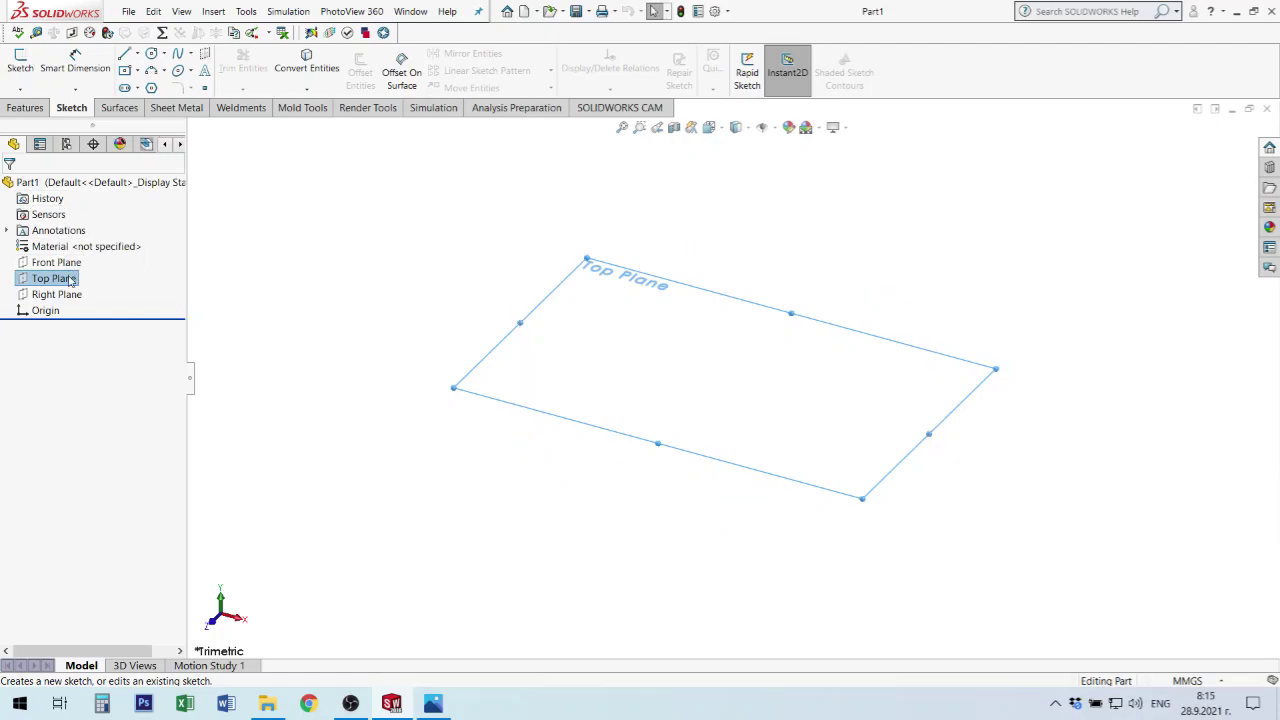
click(25, 280)
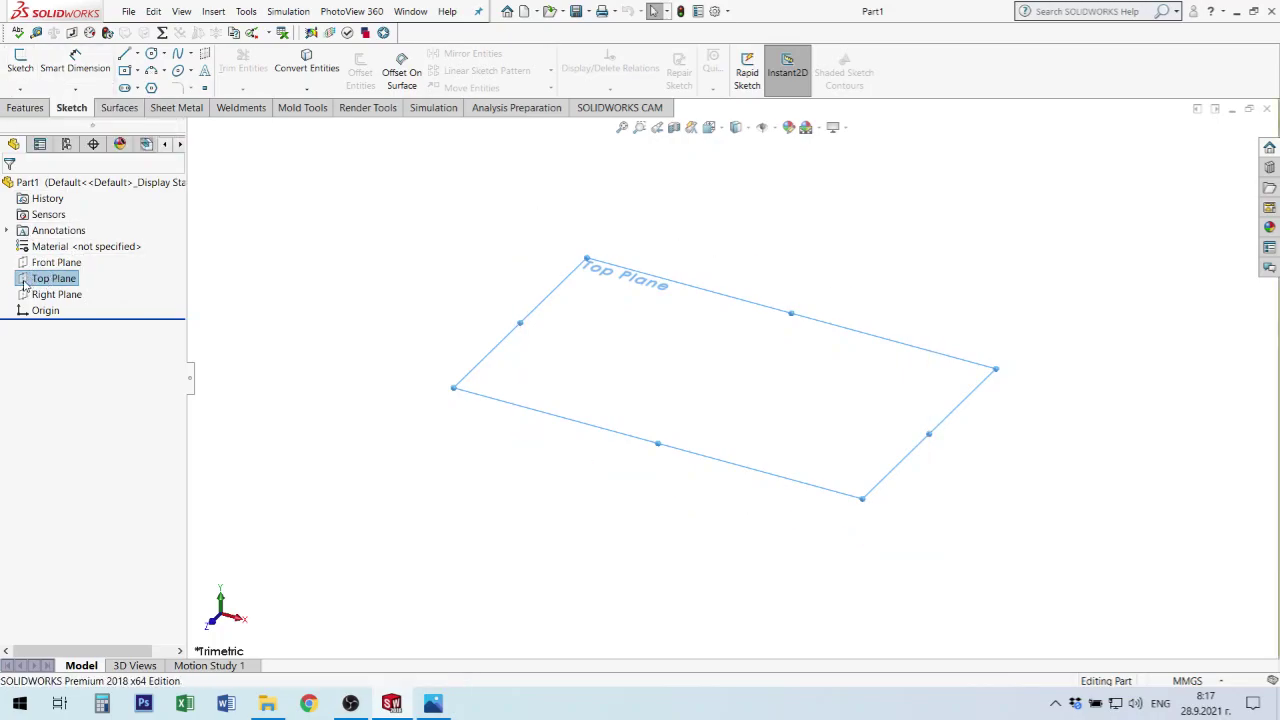
click(33, 277)
click(35, 260)
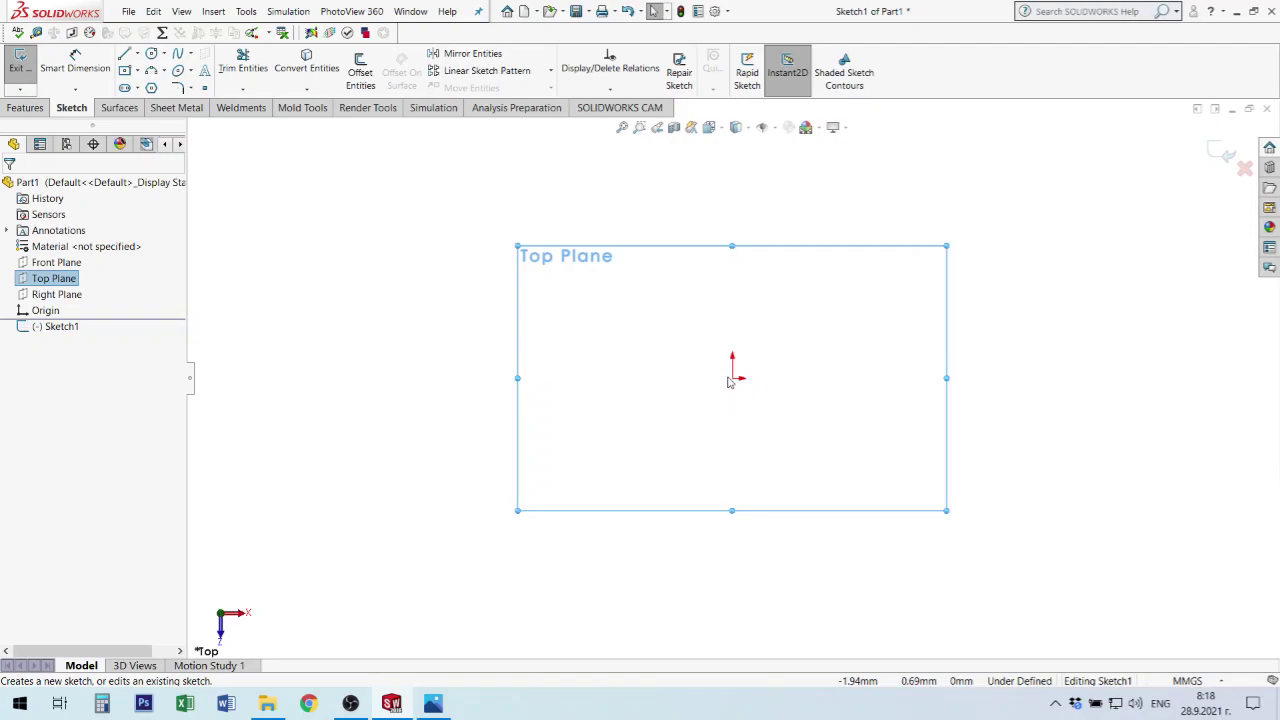
click(1060, 363)
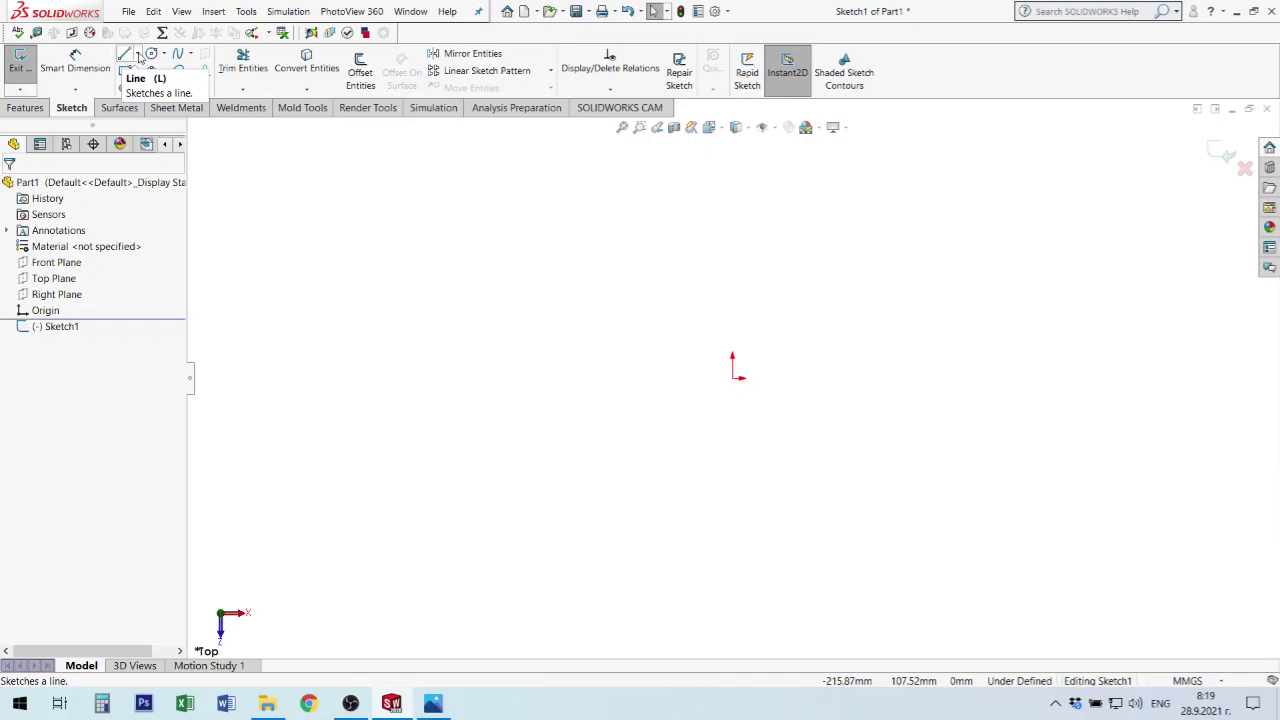
Expand the Line flyout to show Line, Centerline and Midpoint Line.
click(138, 56)
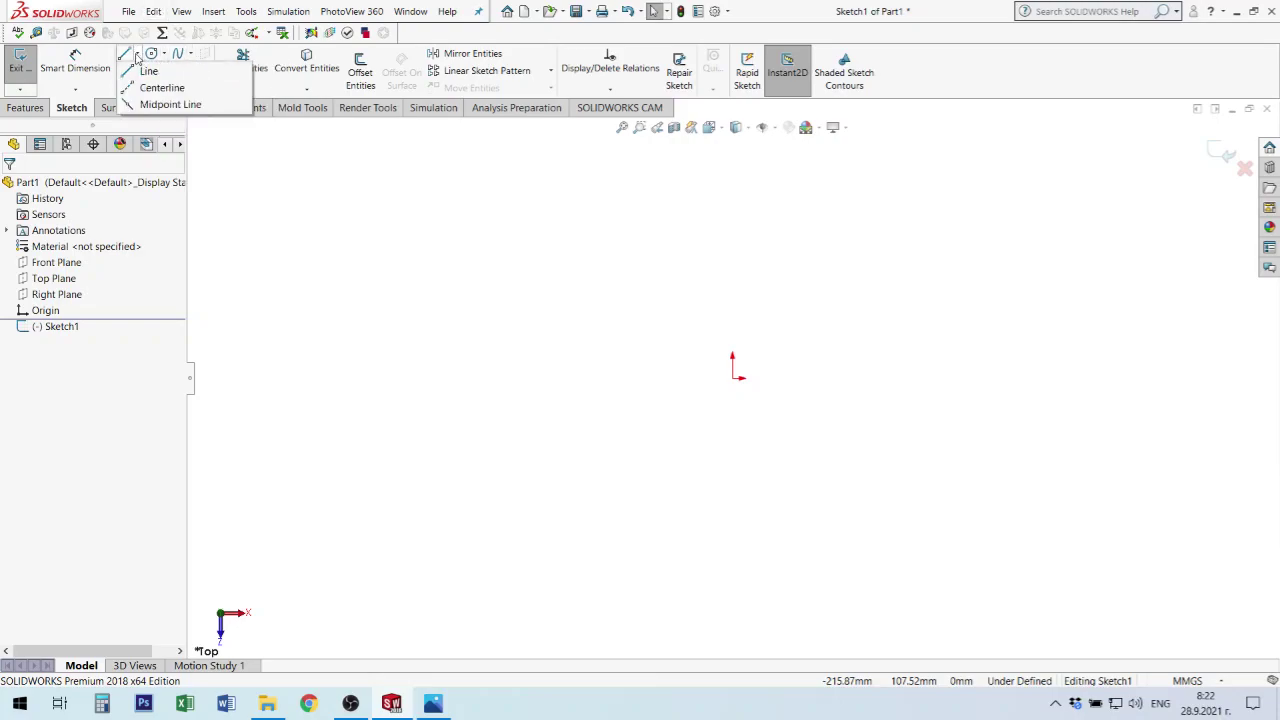
Choose Centerline so new lines are drawn as construction geometry.
click(152, 88)
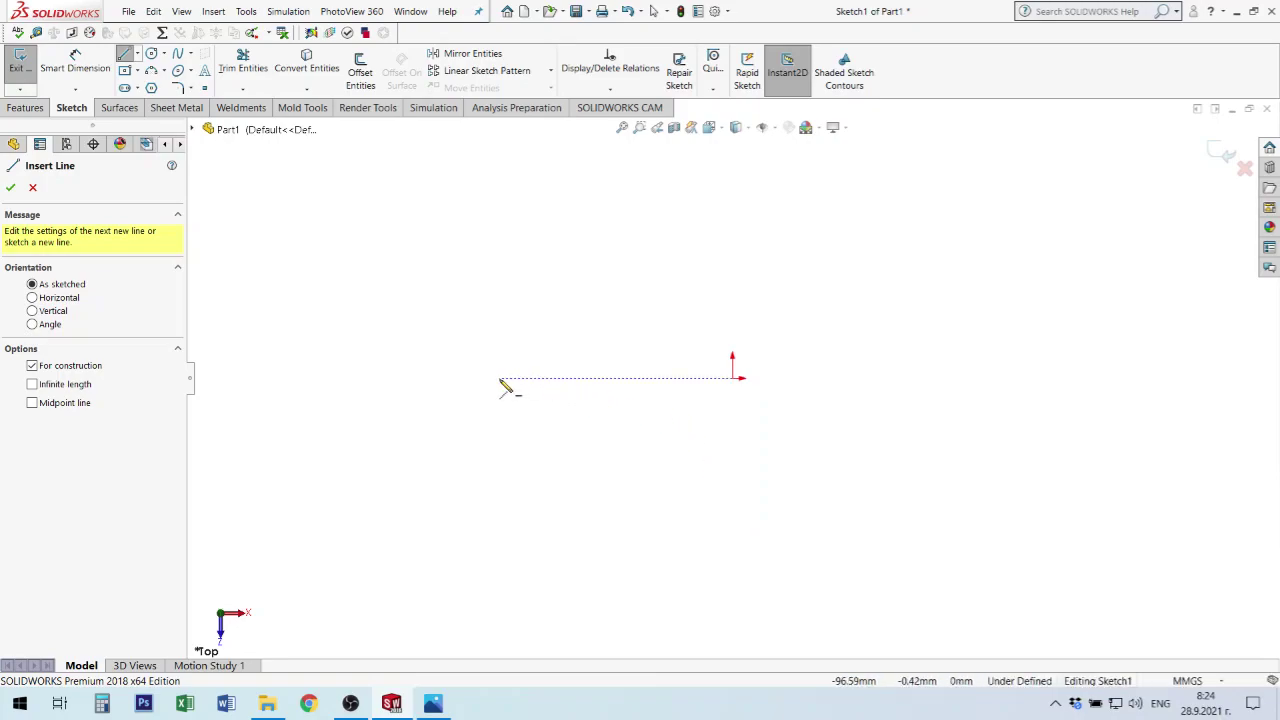
Draw a horizontal construction centerline through the origin, roughly 182 mm long.
click(500, 378)
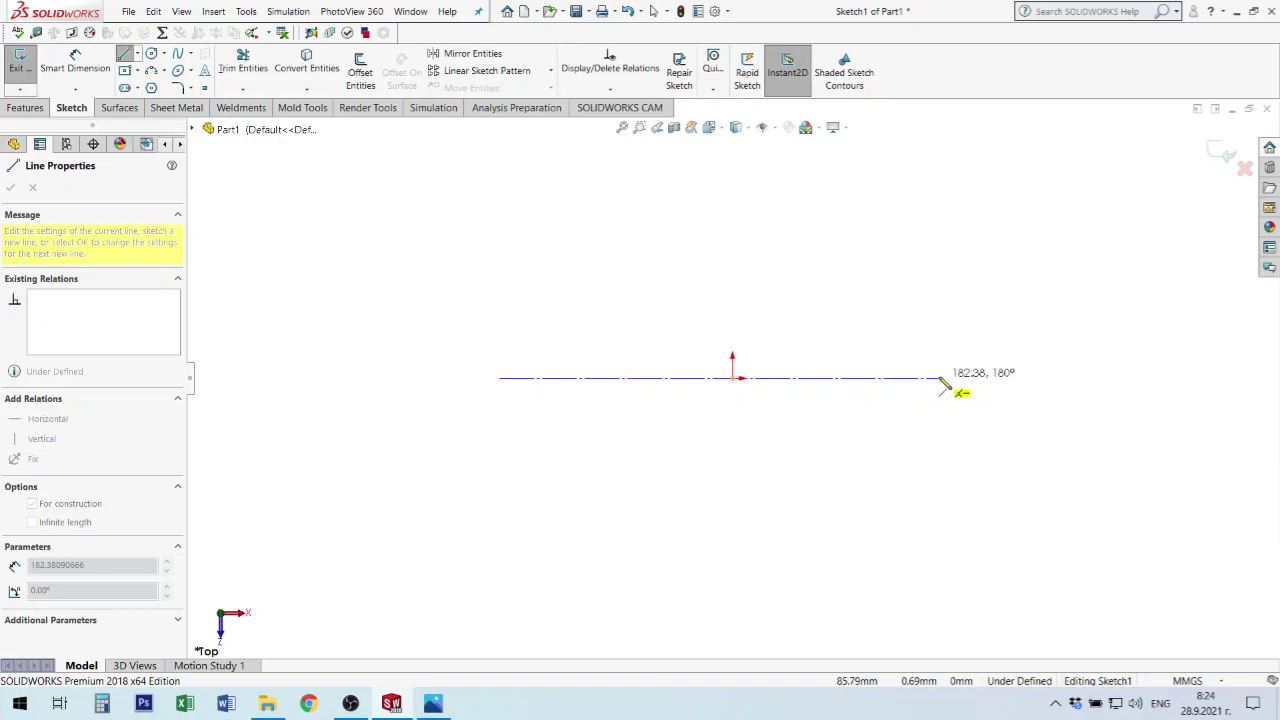
click(940, 379)
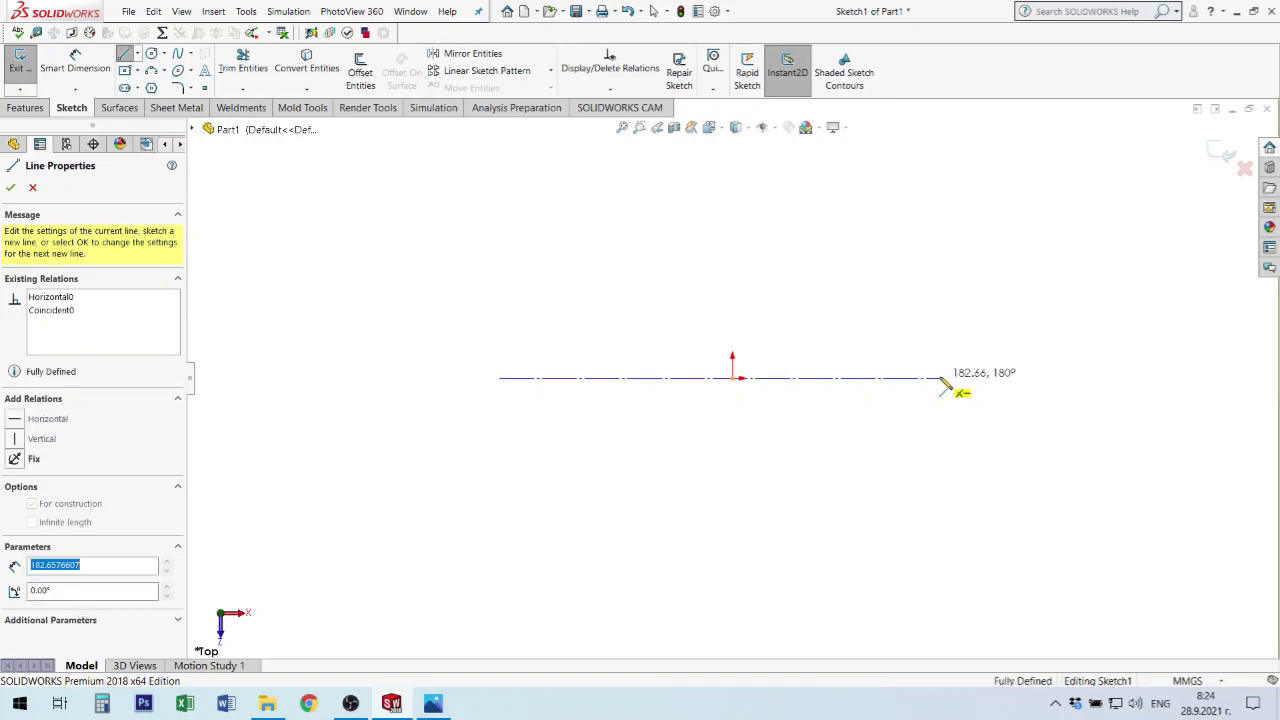
key(Escape)
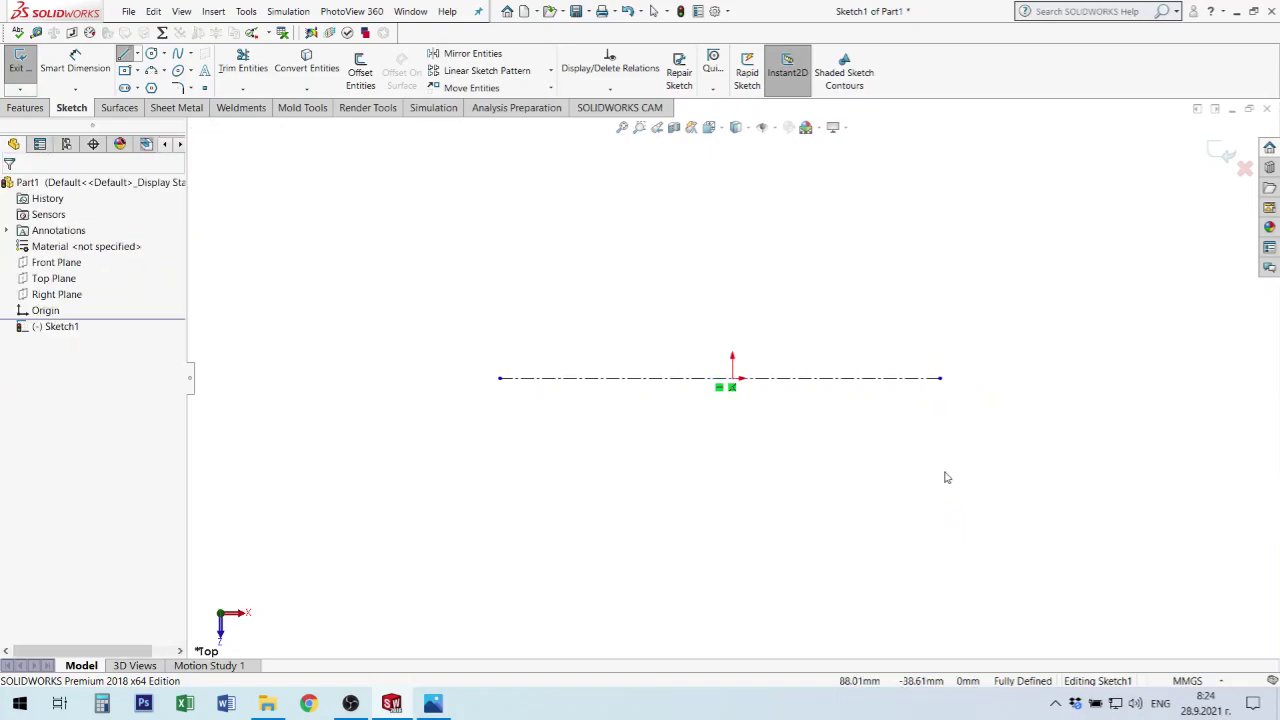
Drag both centerline endpoints outward until the line measures 219.19 mm.
click(818, 387)
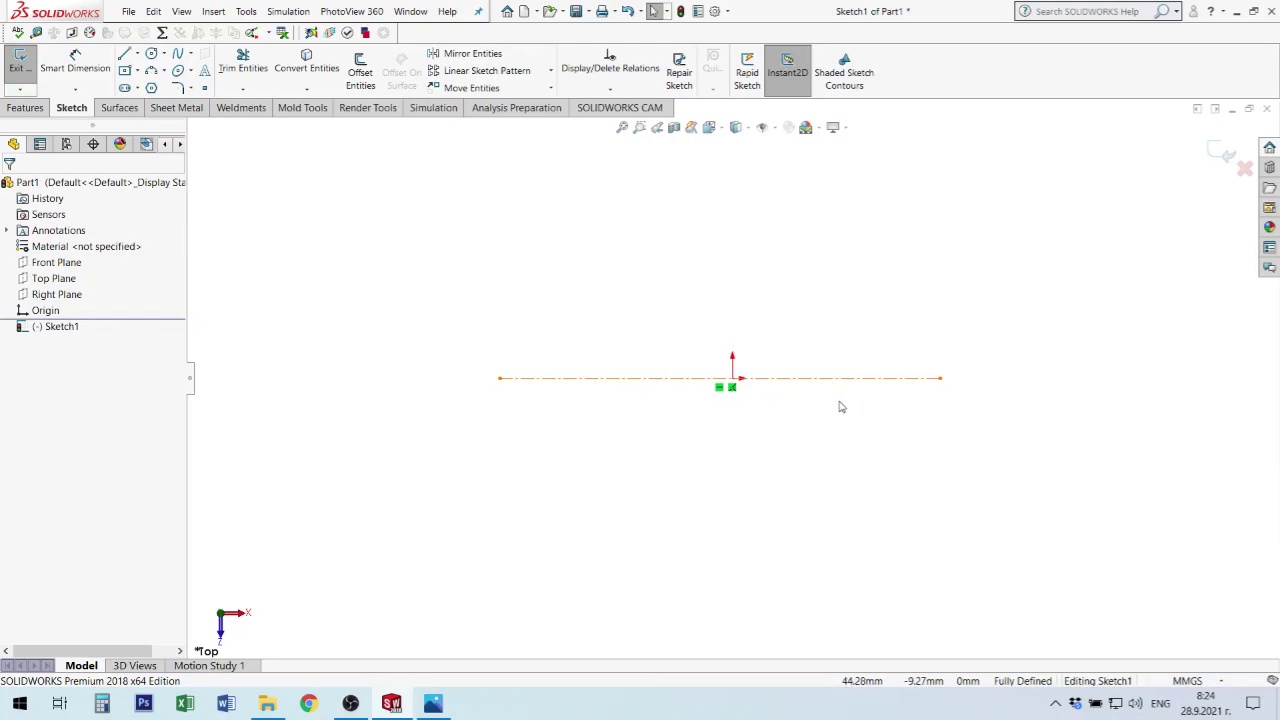
click(843, 468)
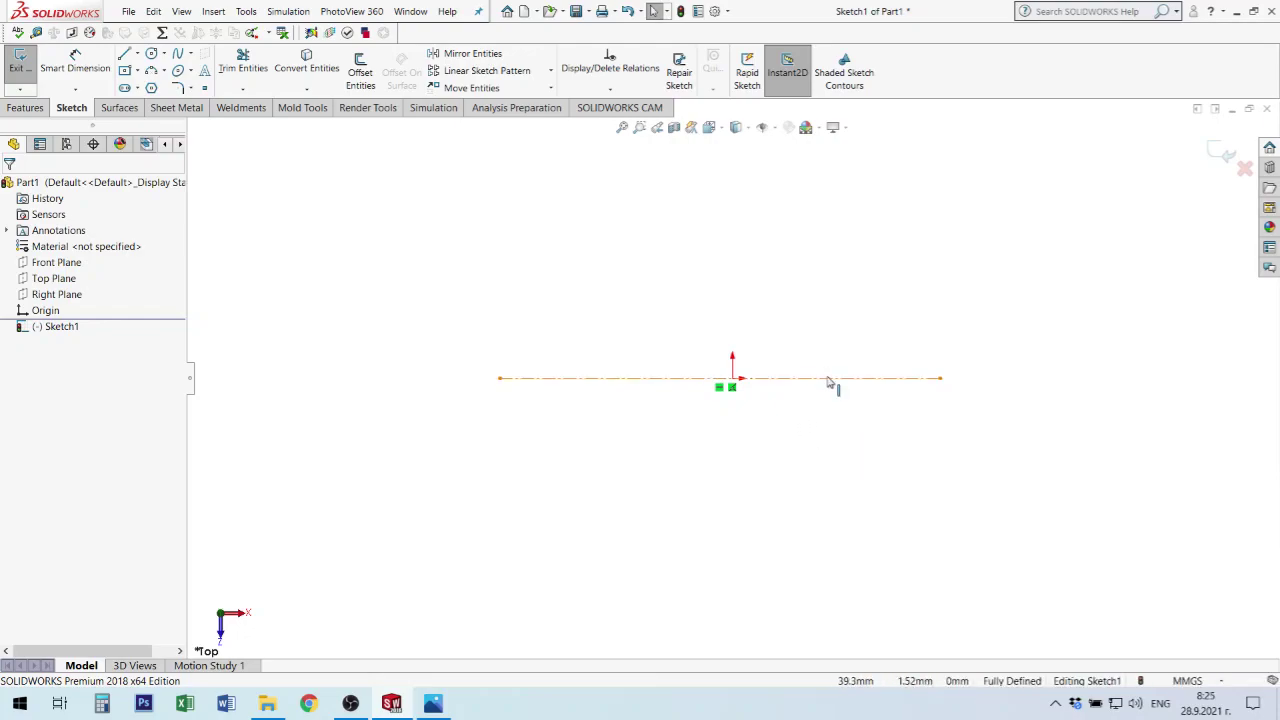
drag(941, 386, 985, 380)
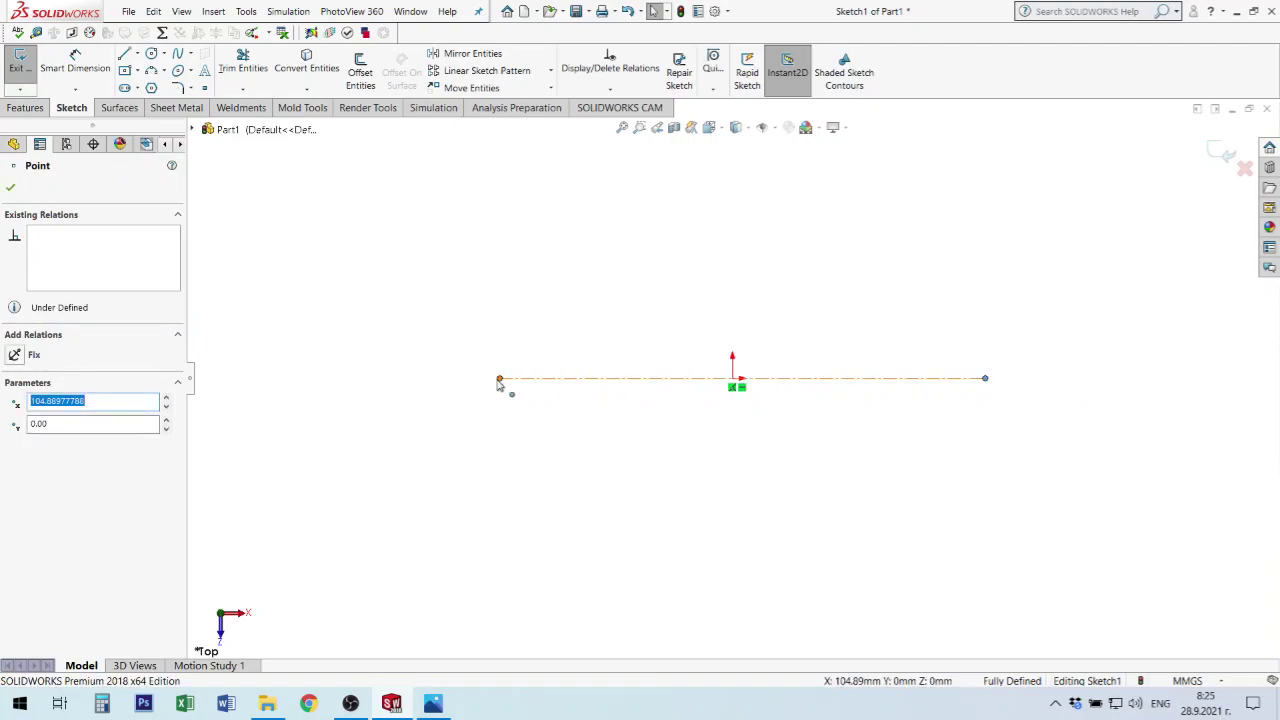
mouse_move(508, 385)
mouse_down()
mouse_move(408, 392)
mouse_move(457, 394)
mouse_up()
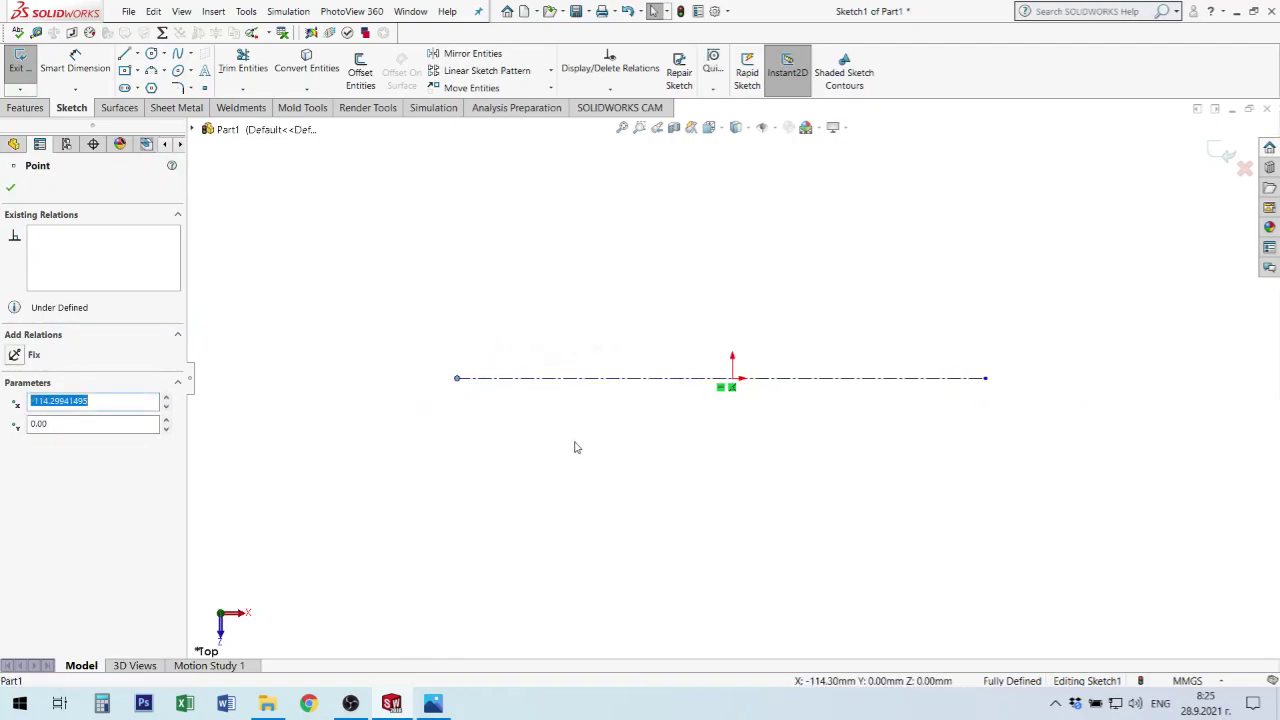
click(727, 451)
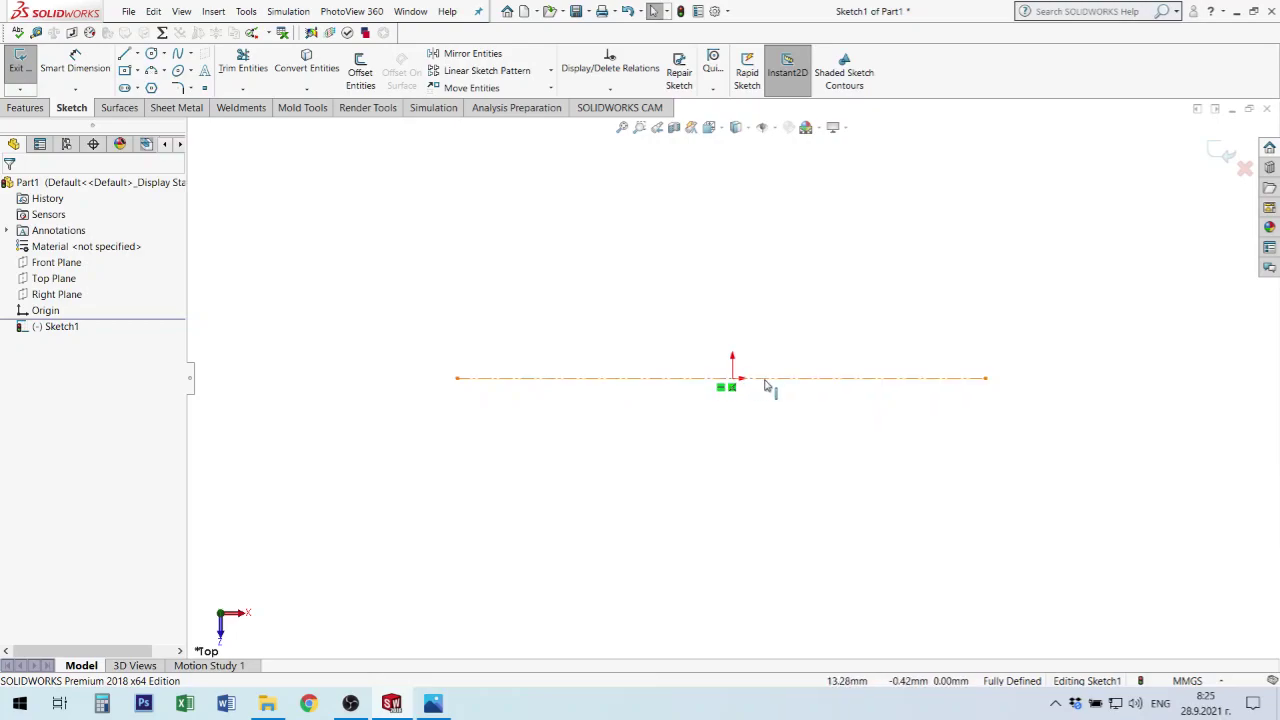
click(766, 381)
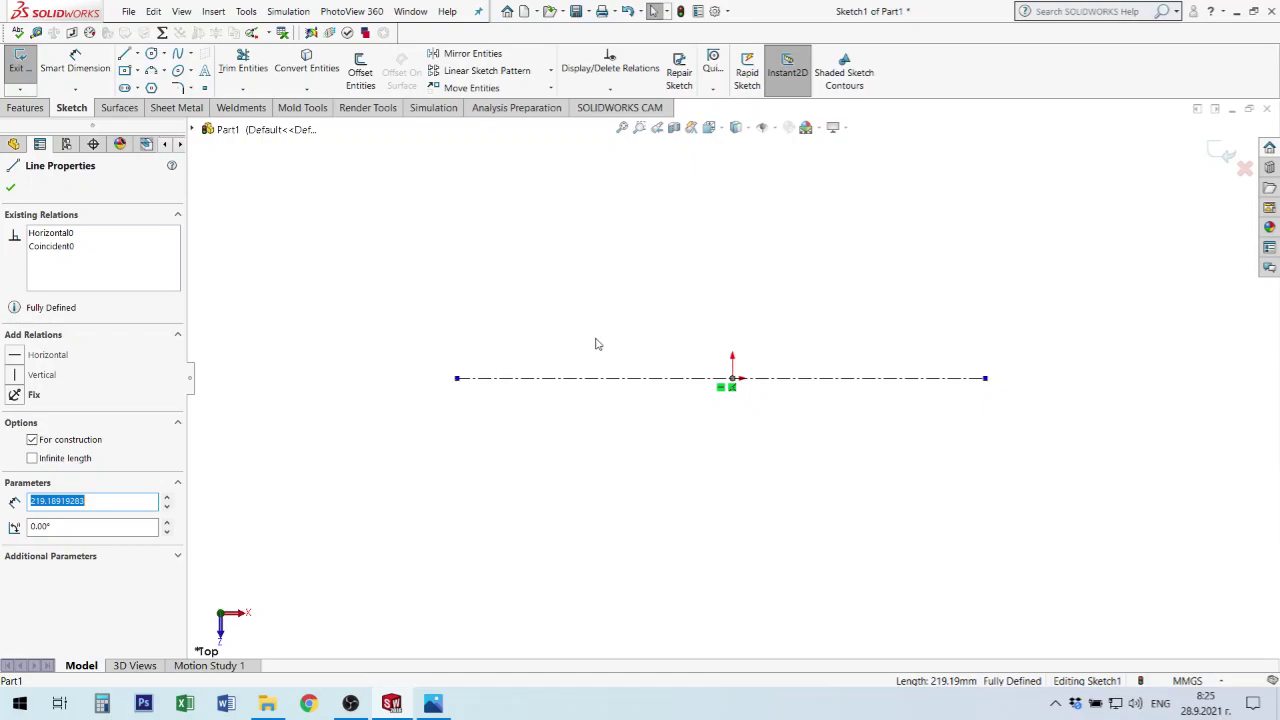
Pull the centerline's right endpoint slightly back toward the origin to shorten it.
click(599, 379)
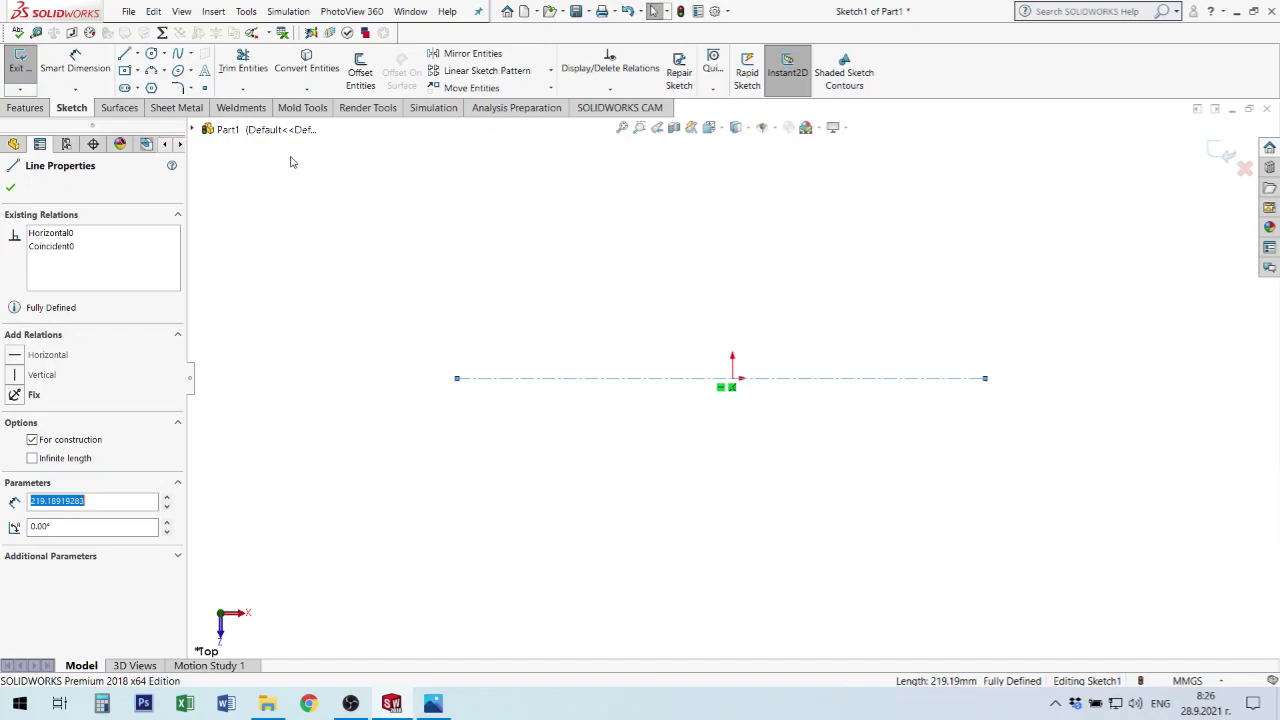
click(815, 250)
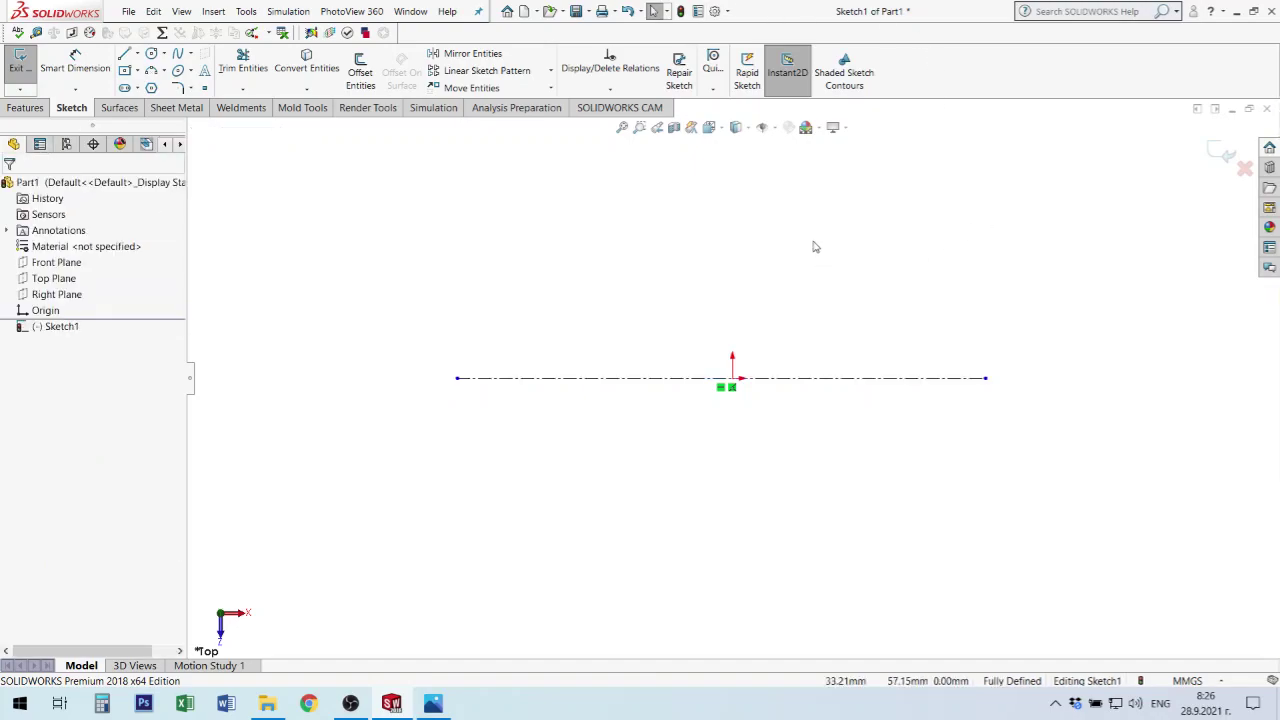
click(793, 377)
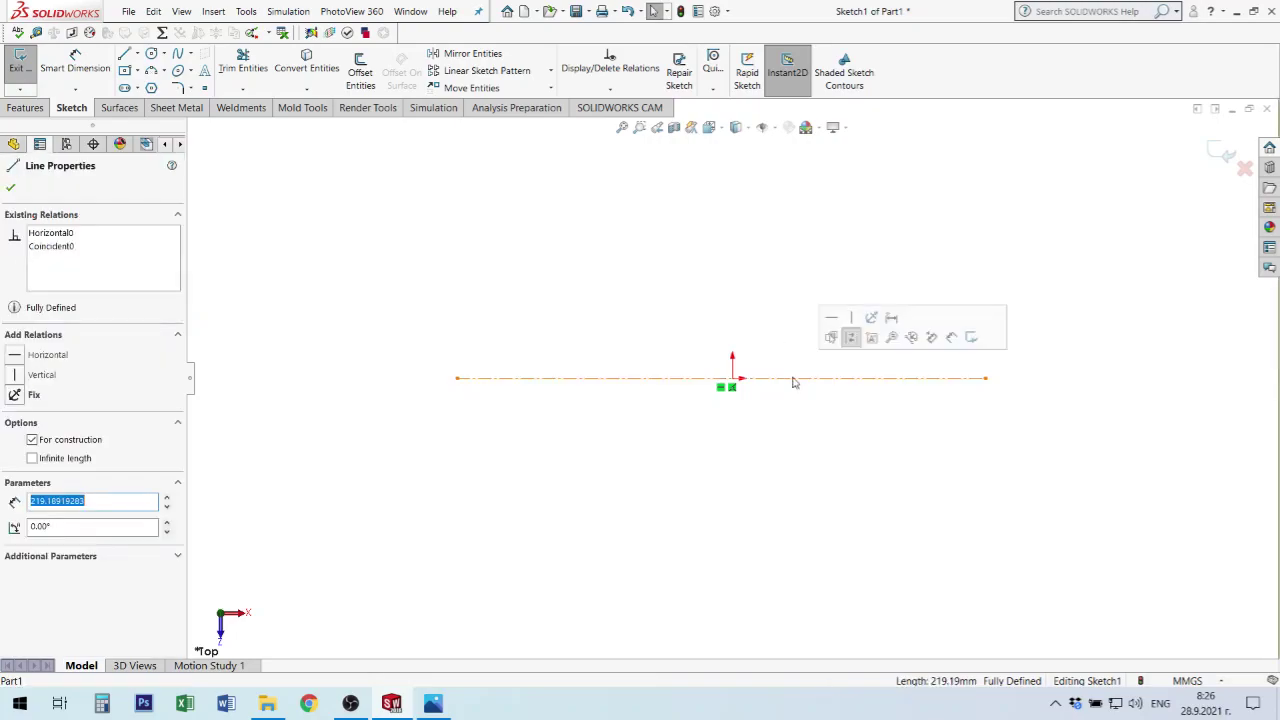
click(950, 360)
click(986, 380)
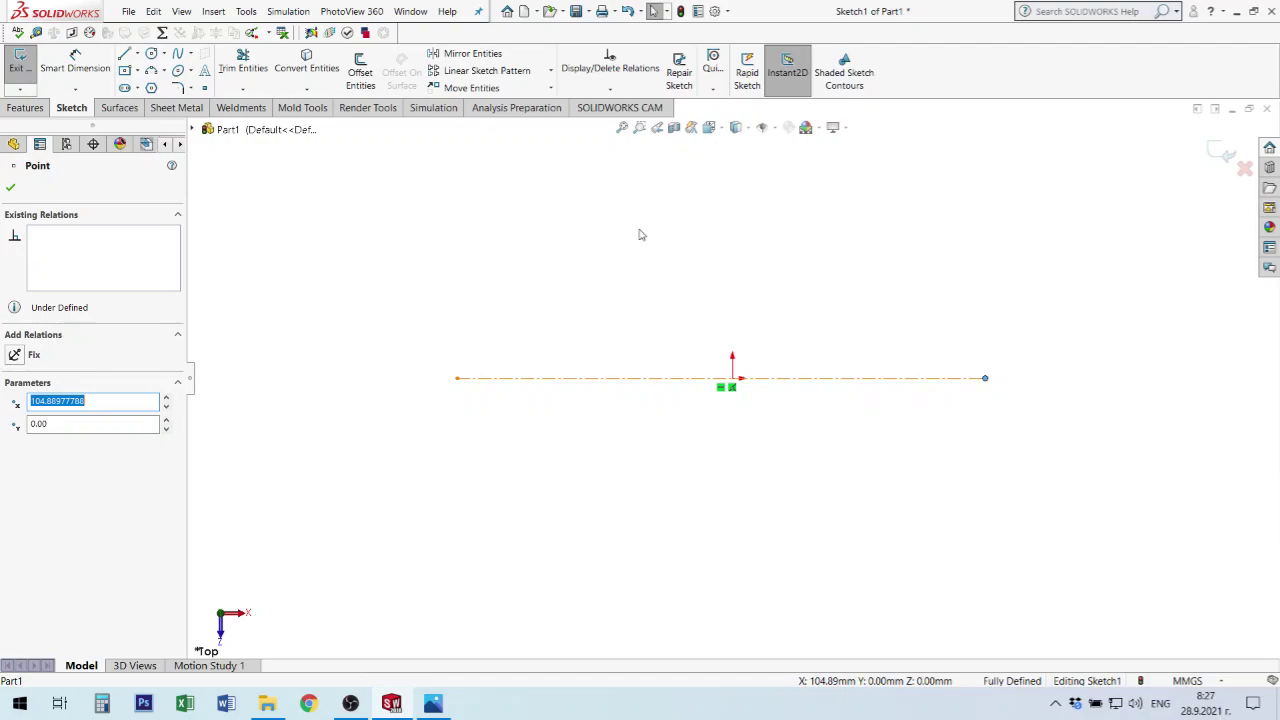
click(631, 307)
click(462, 378)
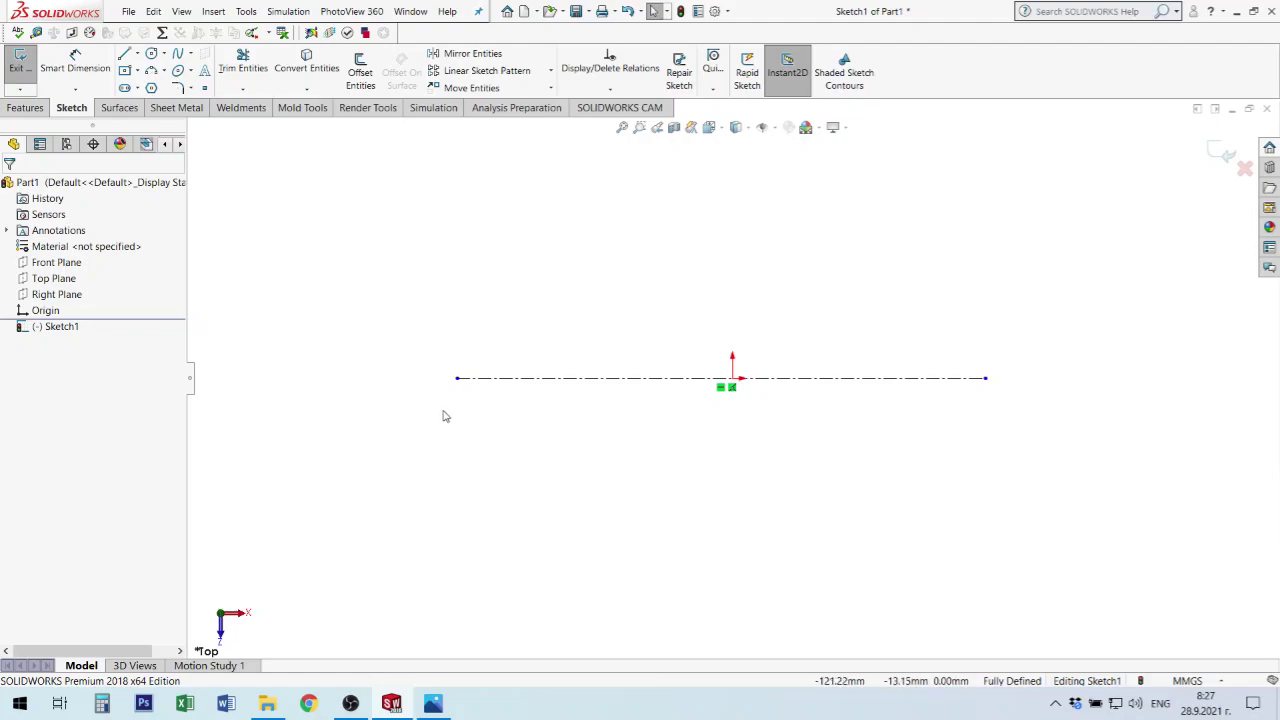
click(876, 377)
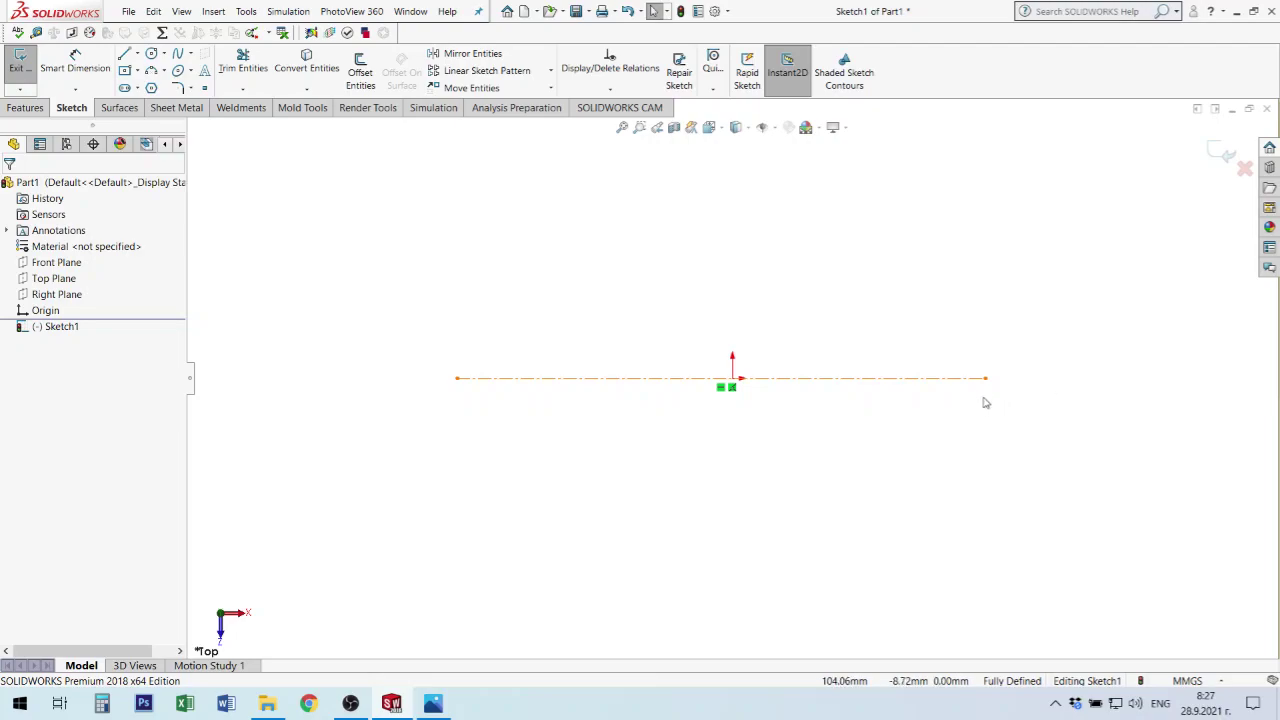
mouse_move(985, 380)
mouse_down()
mouse_move(930, 398)
mouse_move(994, 397)
mouse_move(956, 403)
mouse_up()
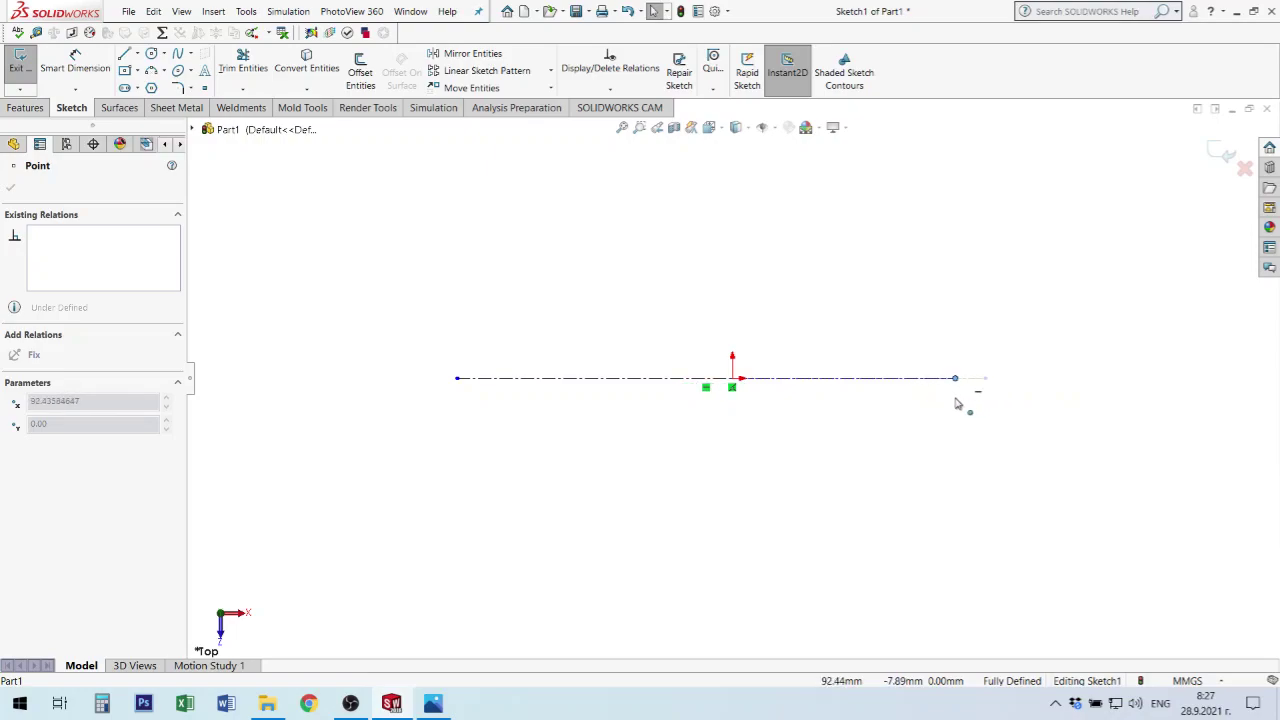
mouse_move(956, 403)
mouse_down()
mouse_move(1062, 397)
mouse_move(983, 397)
mouse_up()
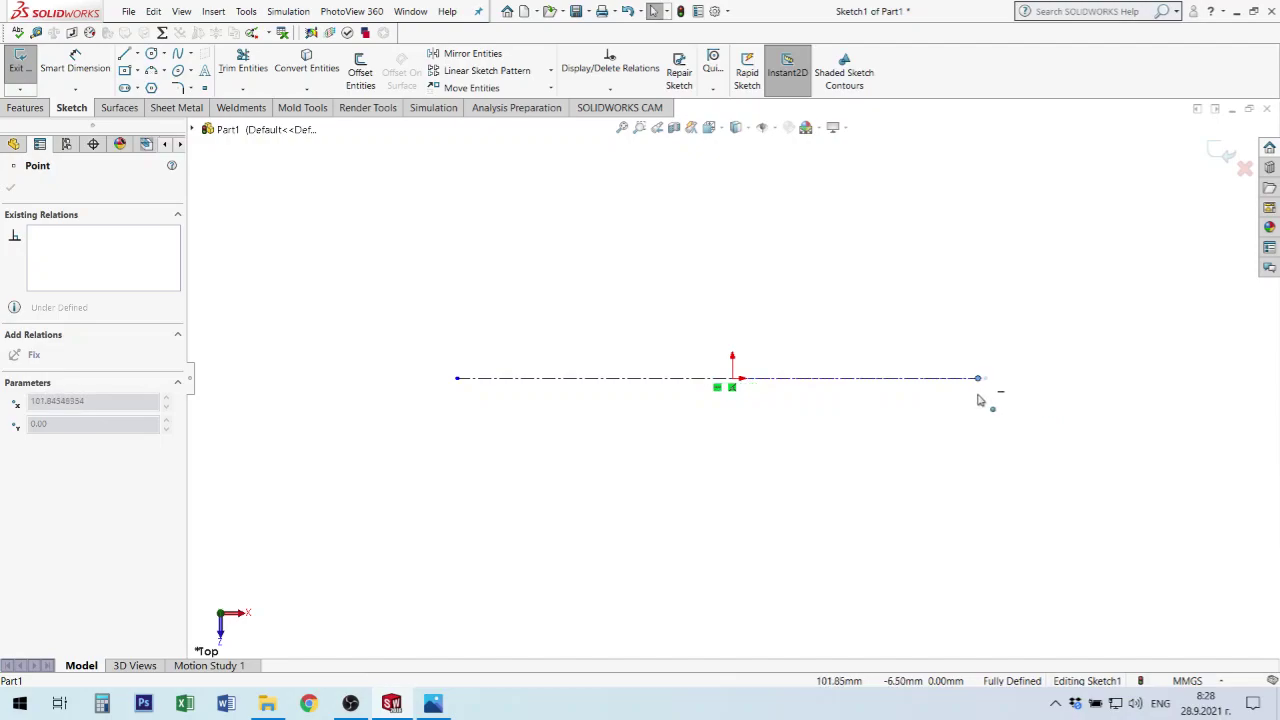
Start and cancel the Line tool, then open and close the line-type flyout.
click(125, 57)
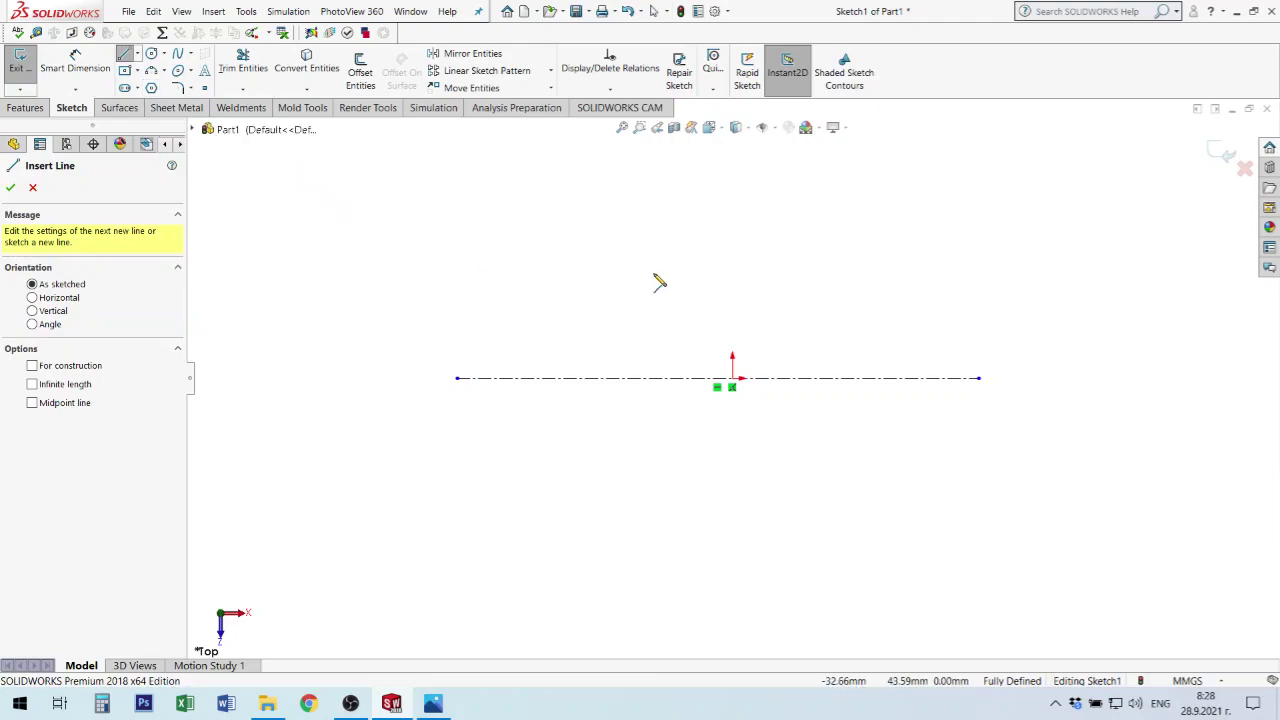
key(Escape)
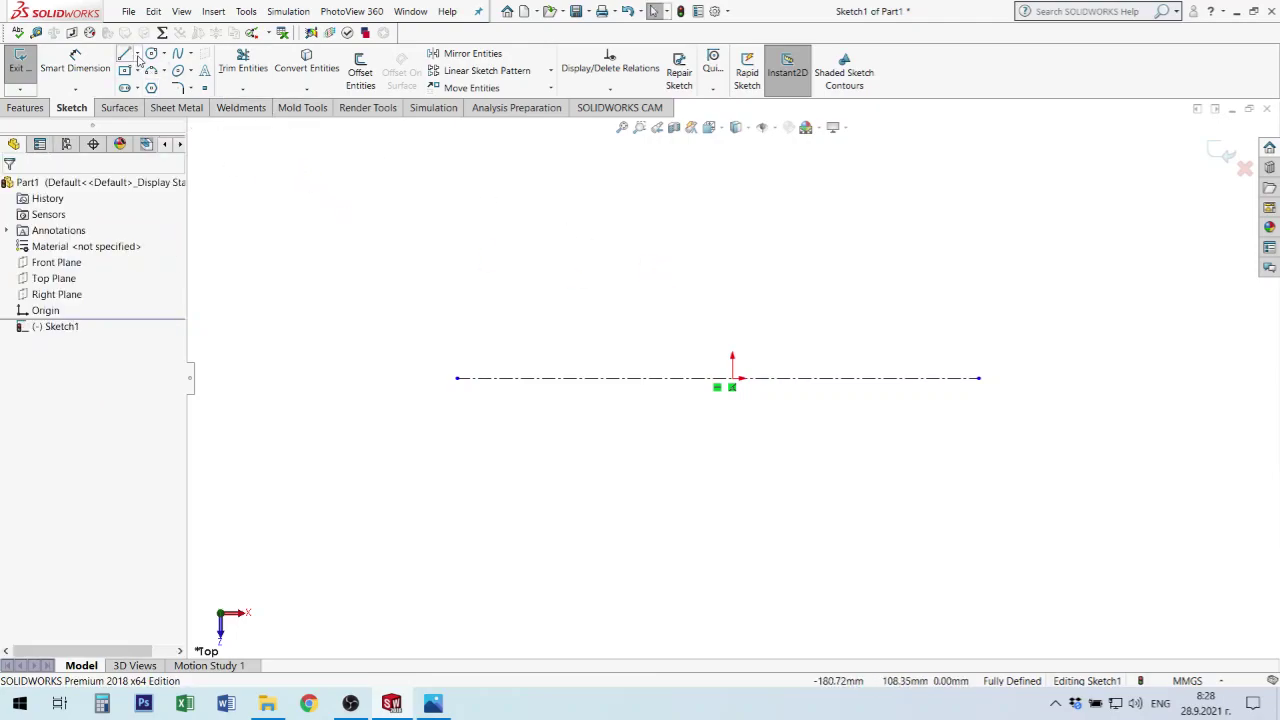
click(138, 57)
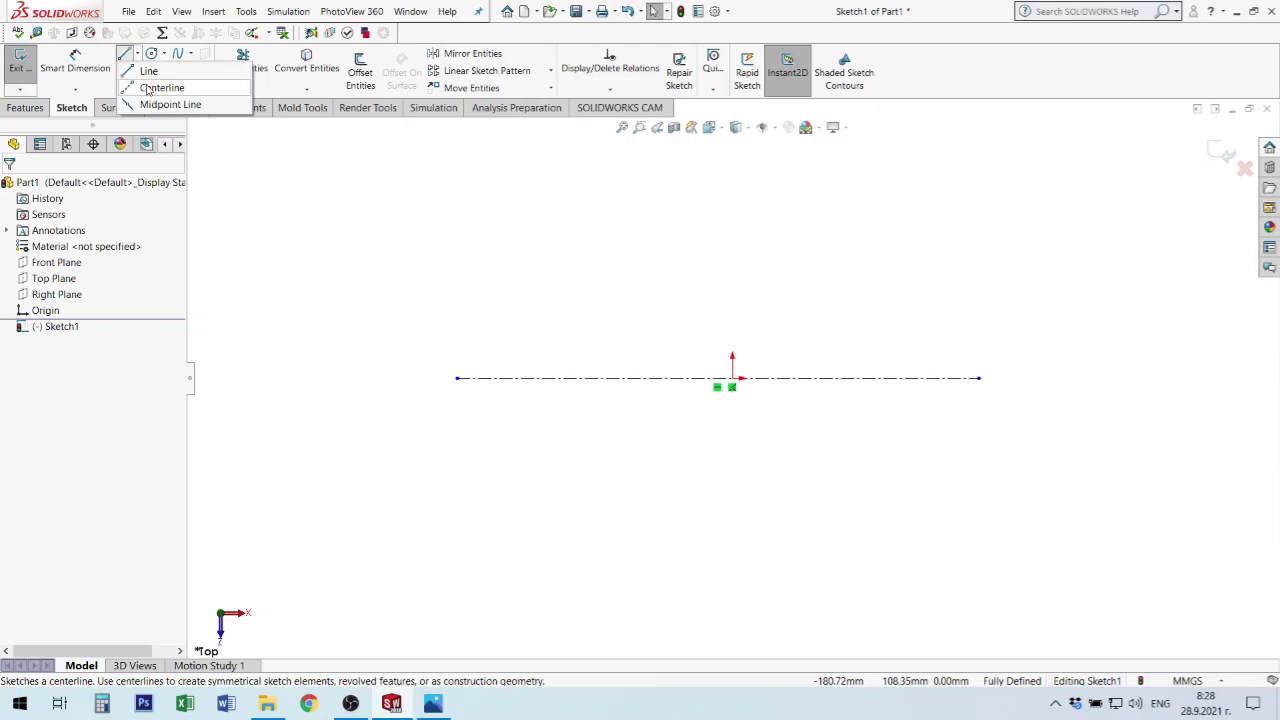
click(190, 53)
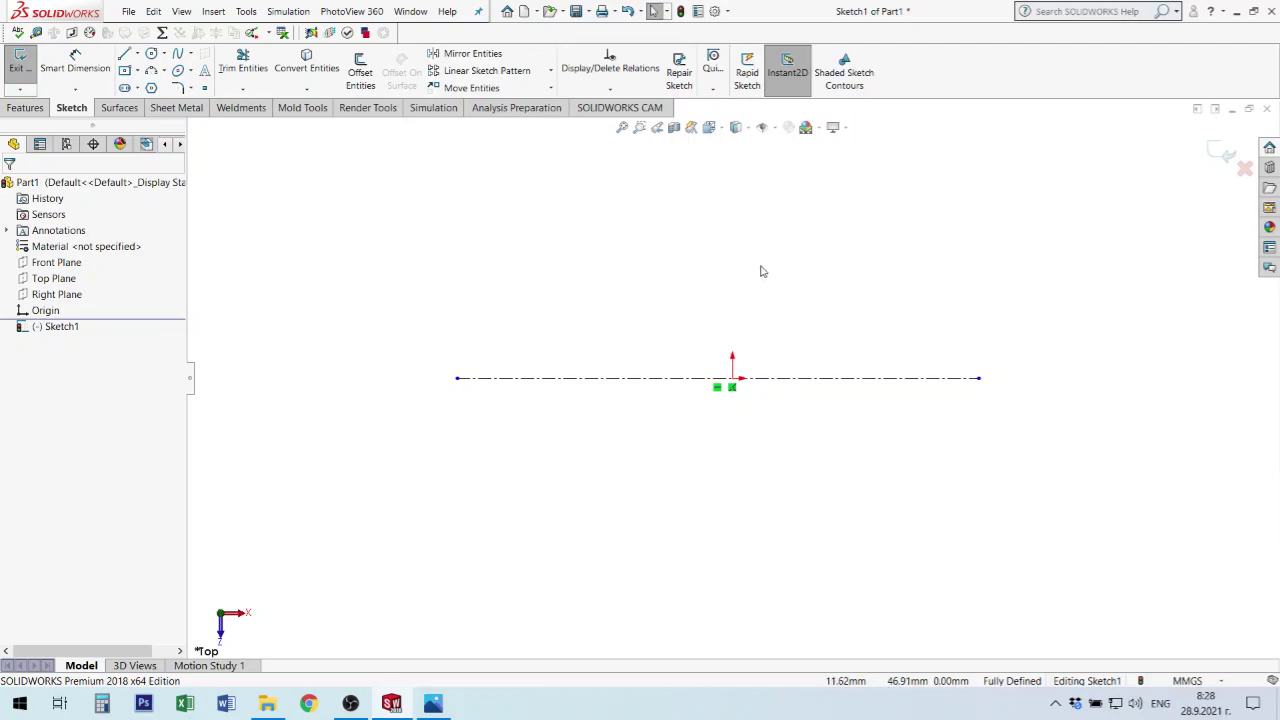
Draw a regular sketch line above the centerline with the L command.
key(l)
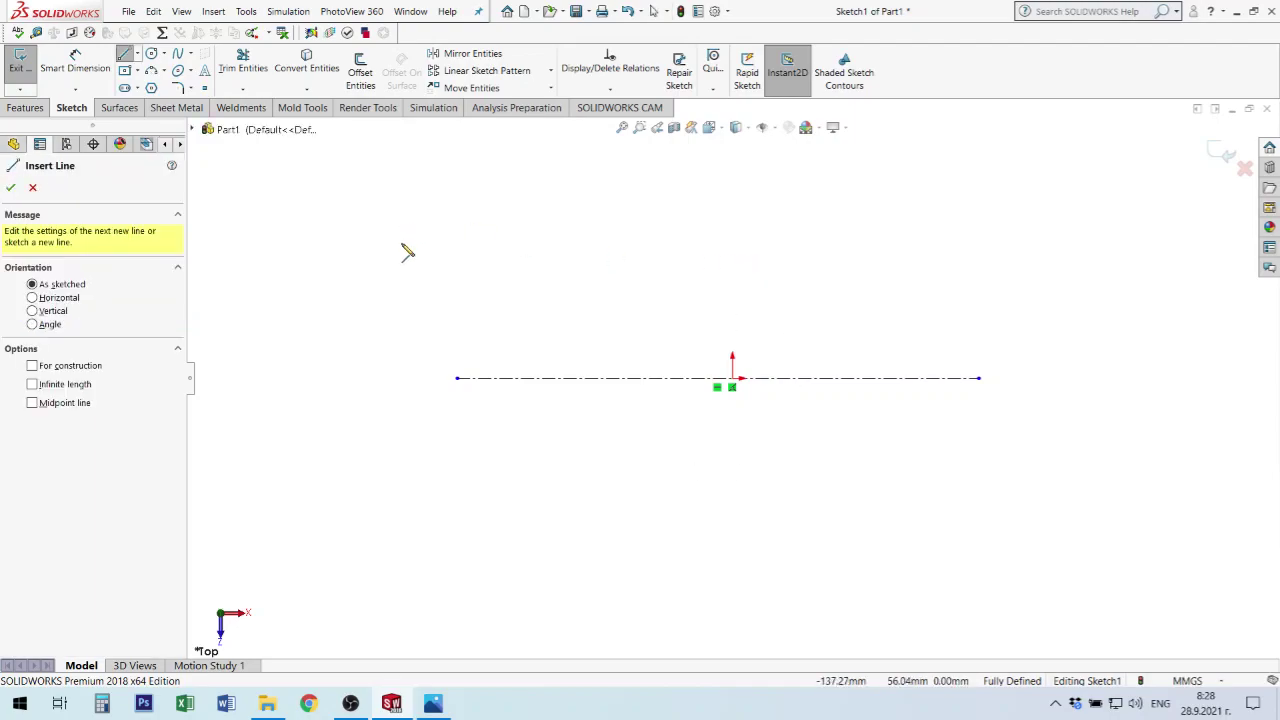
click(479, 215)
click(845, 306)
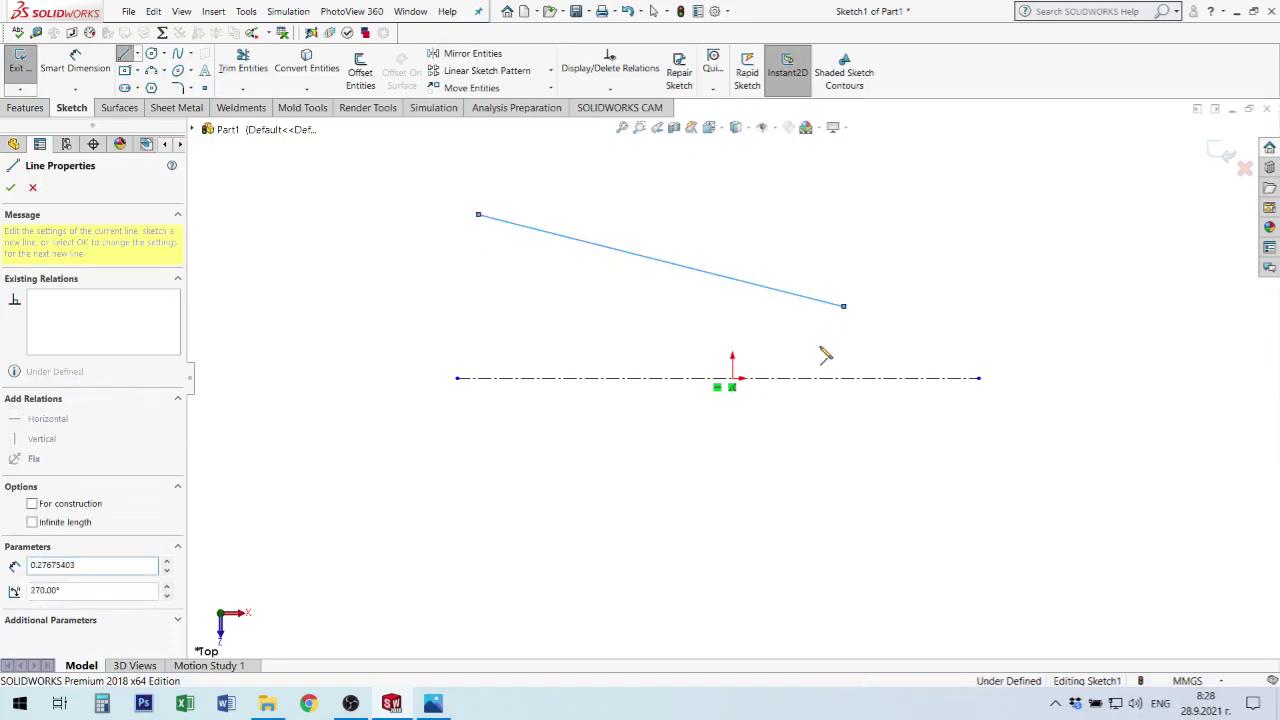
key(Escape)
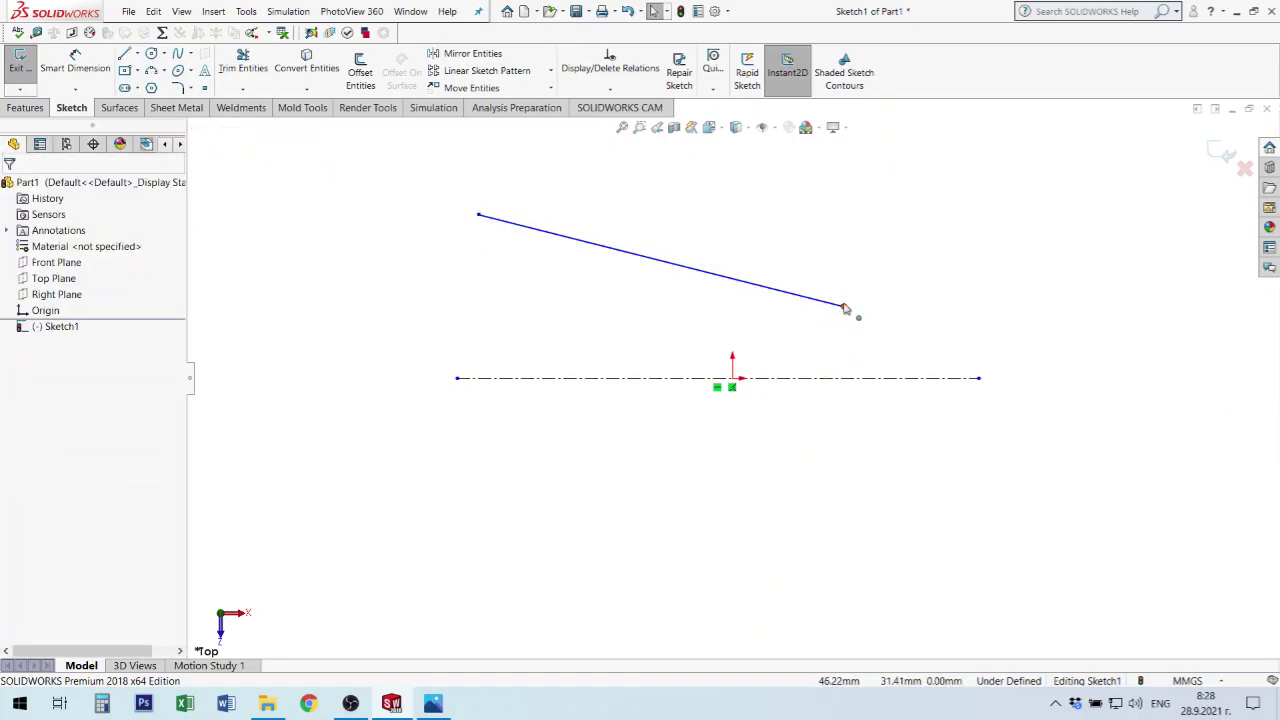
Snap one line end to the origin and swing the free end upper-left, near -48.71, 74.31.
click(845, 308)
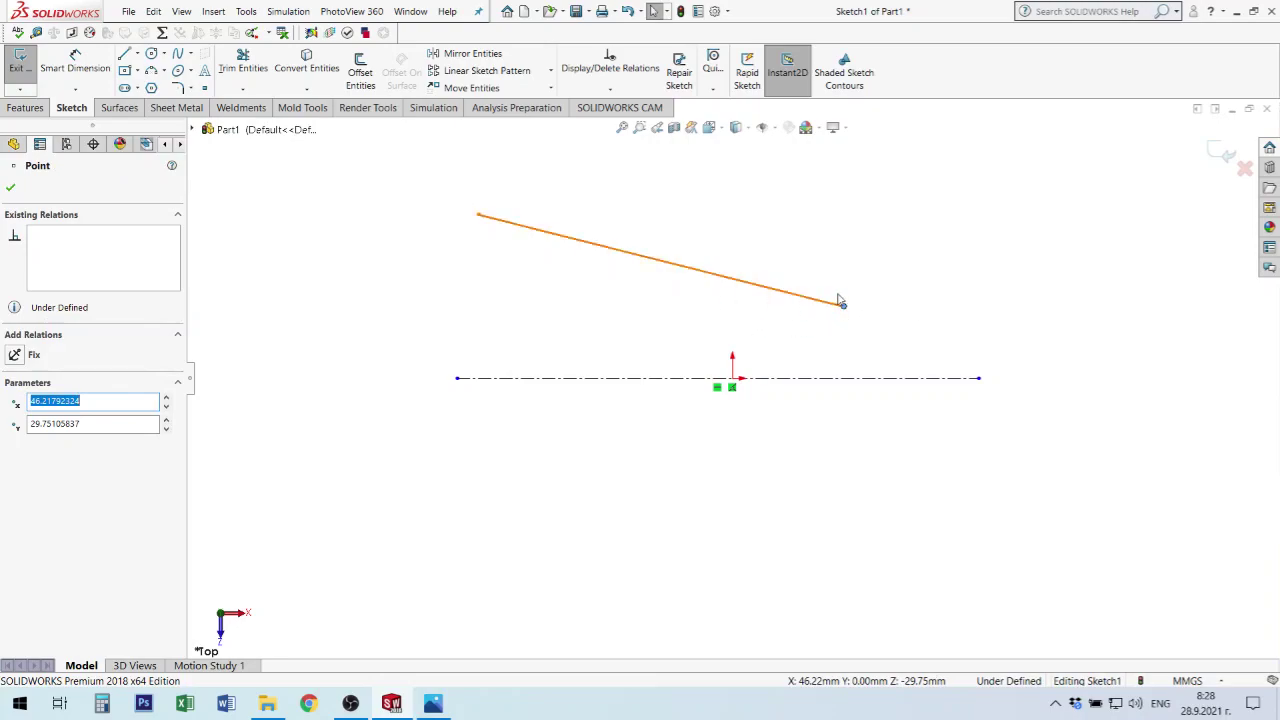
mouse_move(843, 309)
mouse_down()
mouse_move(428, 308)
mouse_move(894, 251)
mouse_move(955, 285)
mouse_up()
mouse_move(479, 214)
mouse_down()
mouse_move(508, 466)
mouse_move(343, 160)
mouse_move(351, 256)
mouse_up()
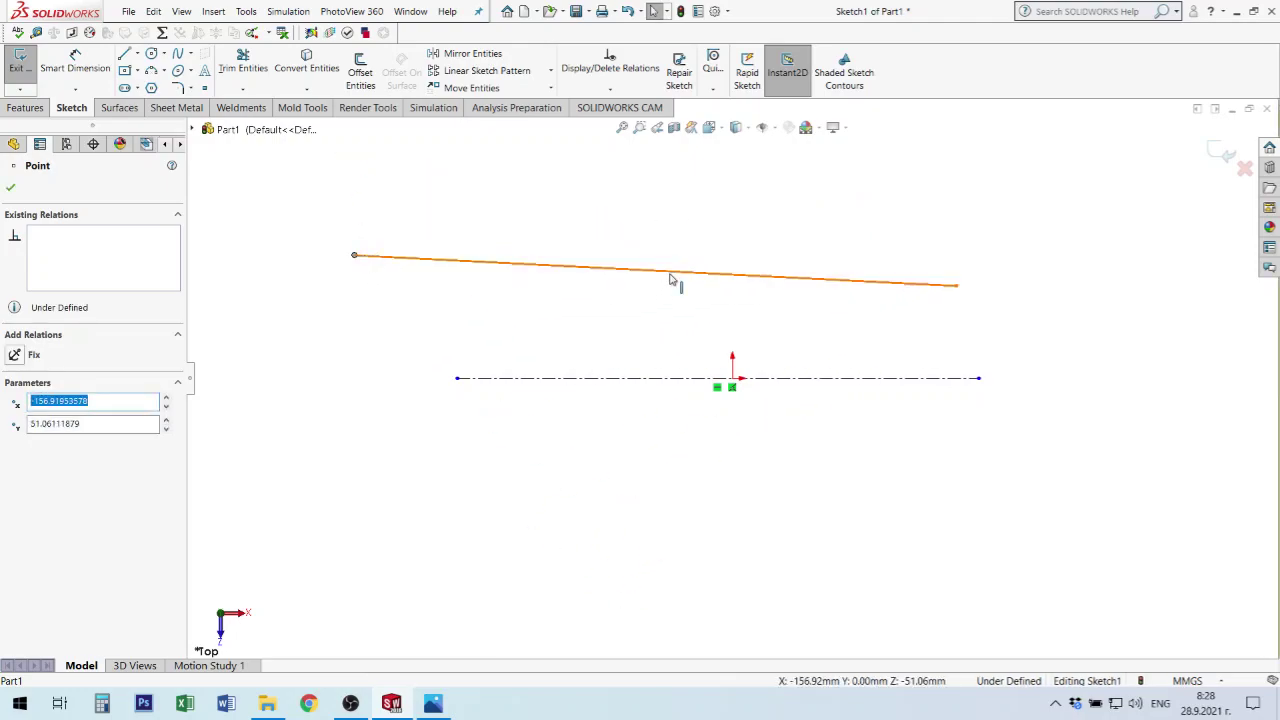
mouse_move(677, 277)
mouse_down()
mouse_move(748, 580)
mouse_move(873, 301)
mouse_move(677, 346)
mouse_move(723, 280)
mouse_up()
drag(355, 255, 1148, 184)
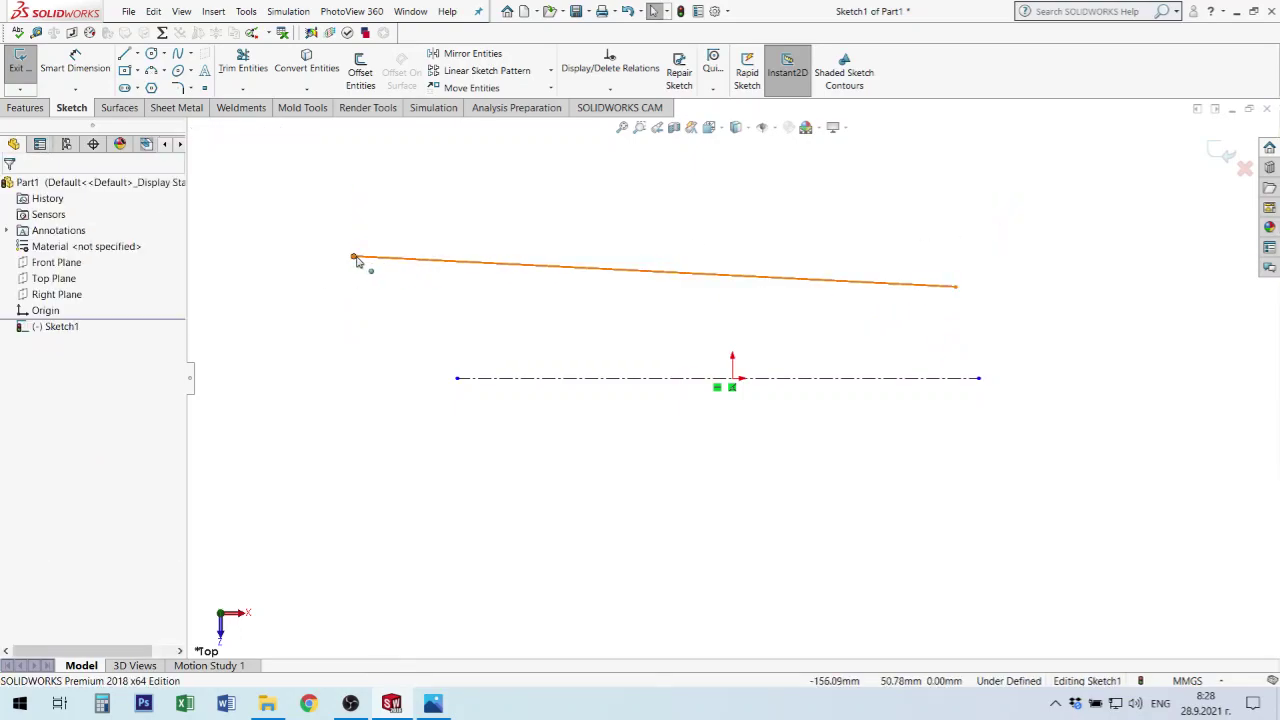
drag(355, 258, 972, 214)
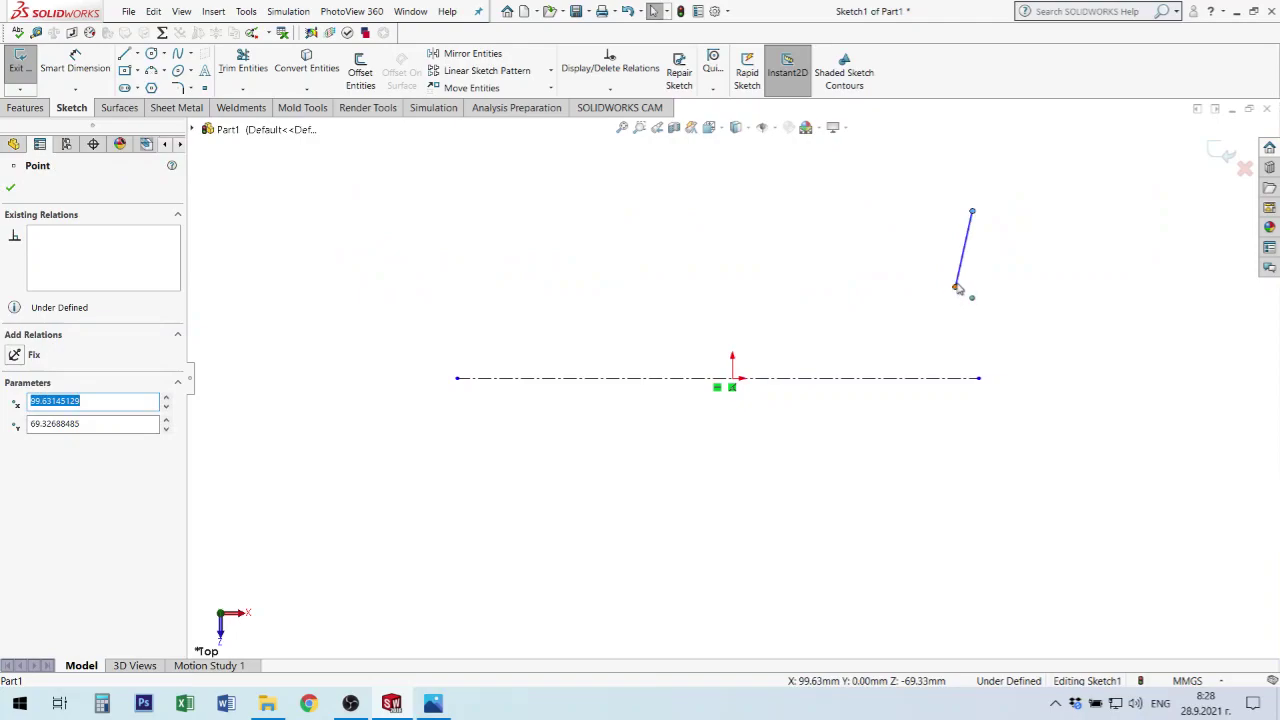
click(958, 288)
drag(957, 289, 734, 380)
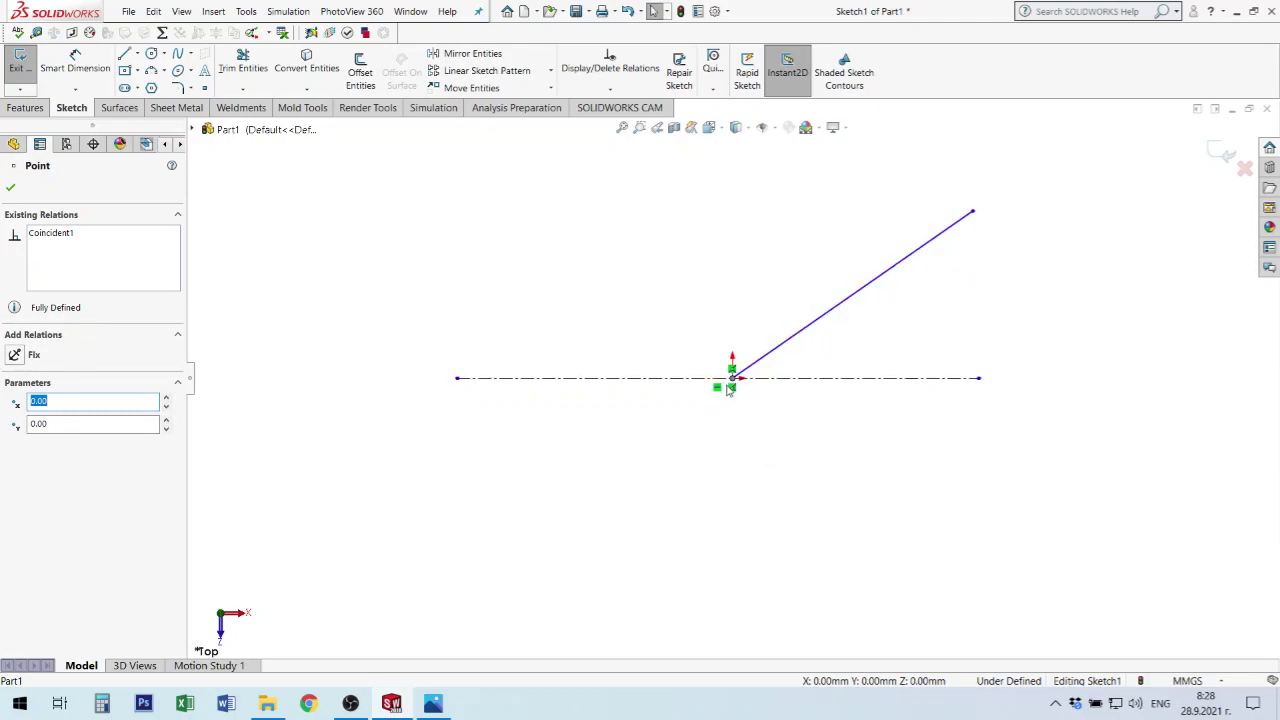
mouse_move(975, 217)
mouse_down()
mouse_move(1063, 656)
mouse_move(766, 263)
mouse_move(923, 309)
mouse_move(474, 209)
mouse_move(692, 205)
mouse_move(615, 200)
mouse_up()
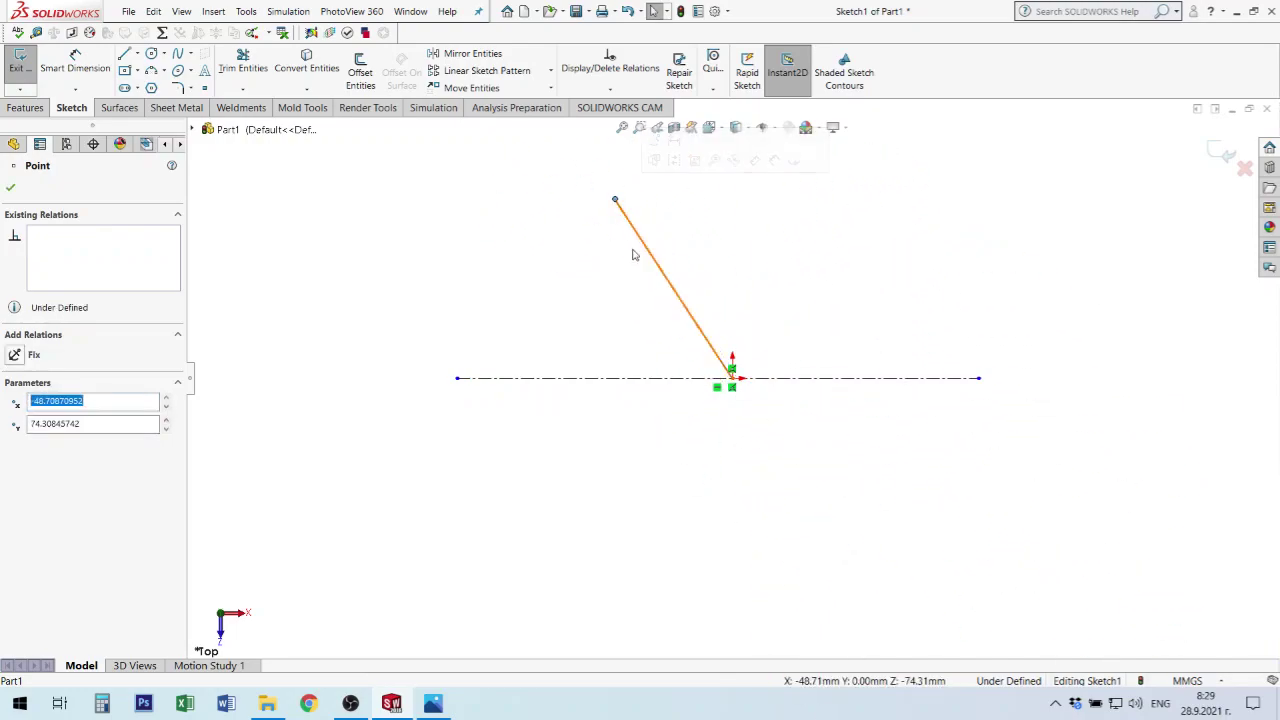
Make the slanted line from the origin vertical.
key(Escape)
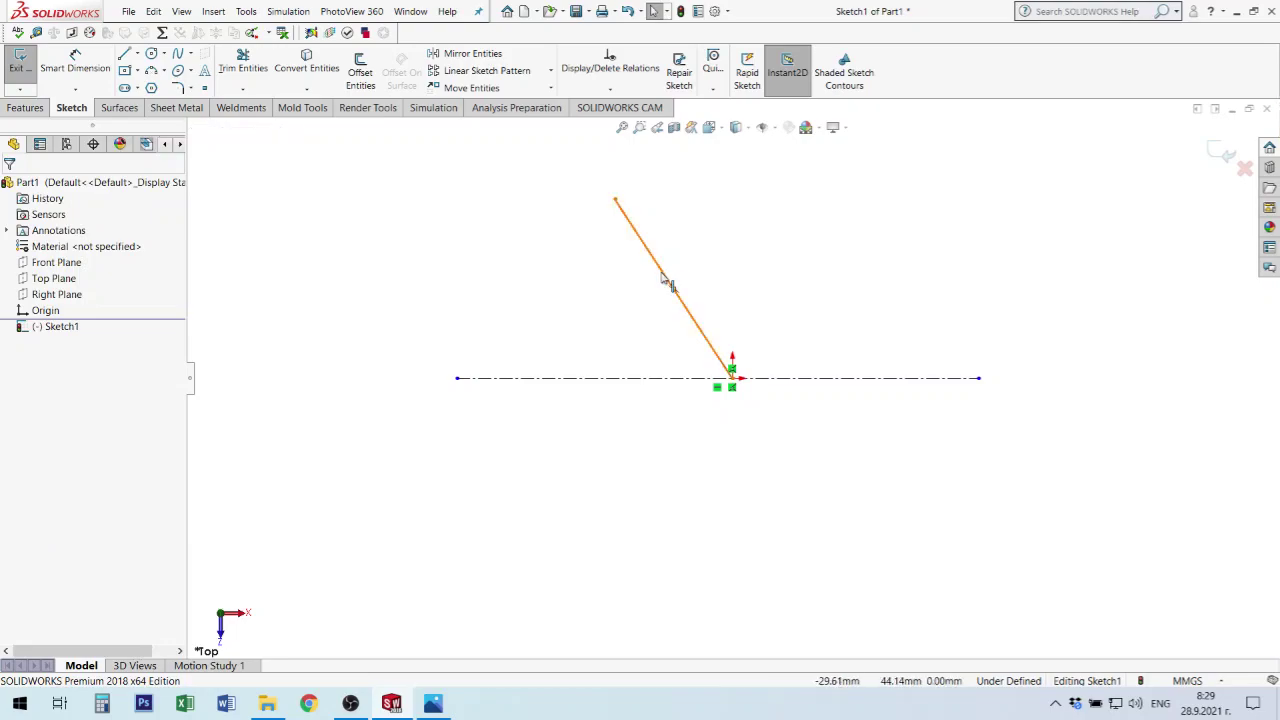
click(663, 280)
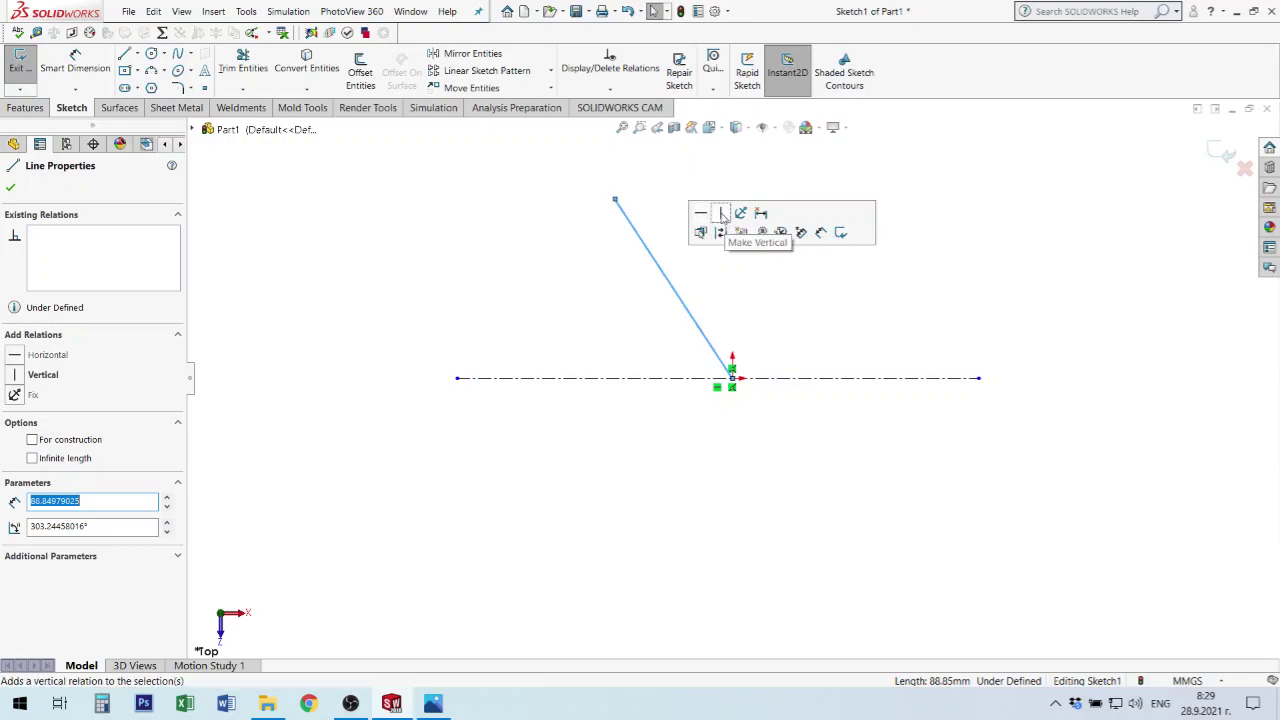
click(721, 213)
click(837, 310)
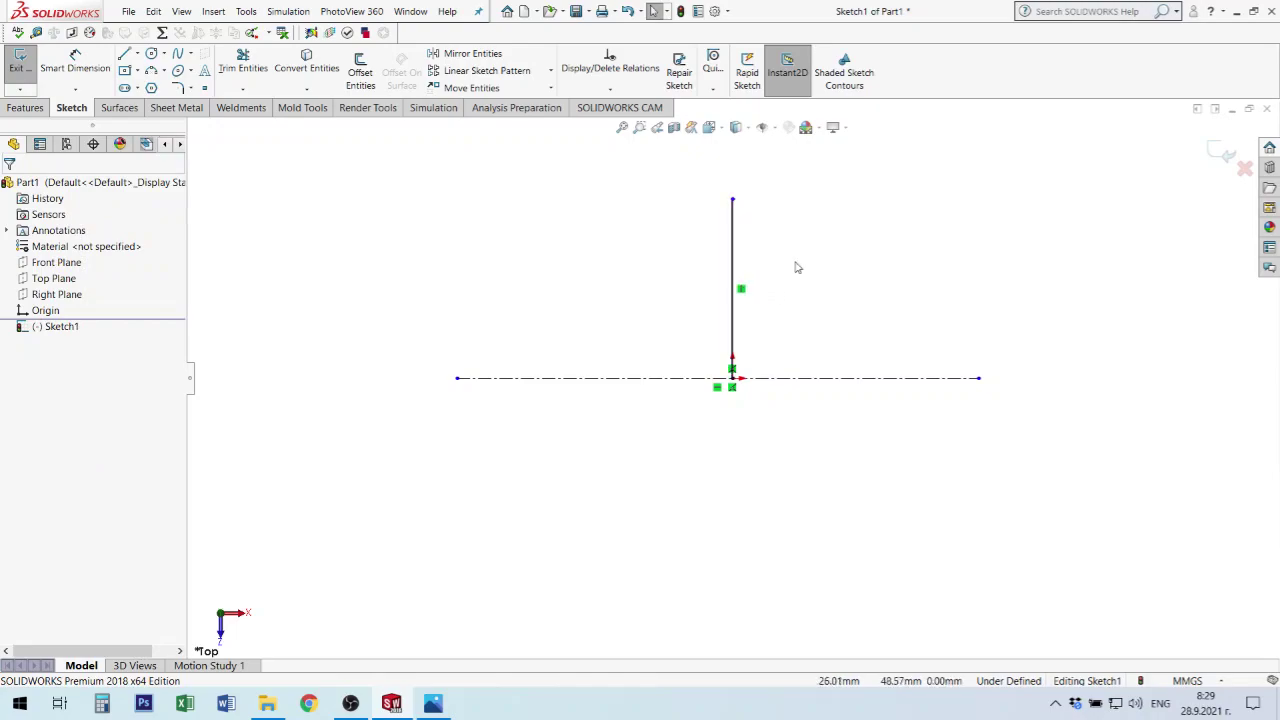
Delete the vertical line and bring up the hand-drawn reference drawing in Photos.
click(731, 268)
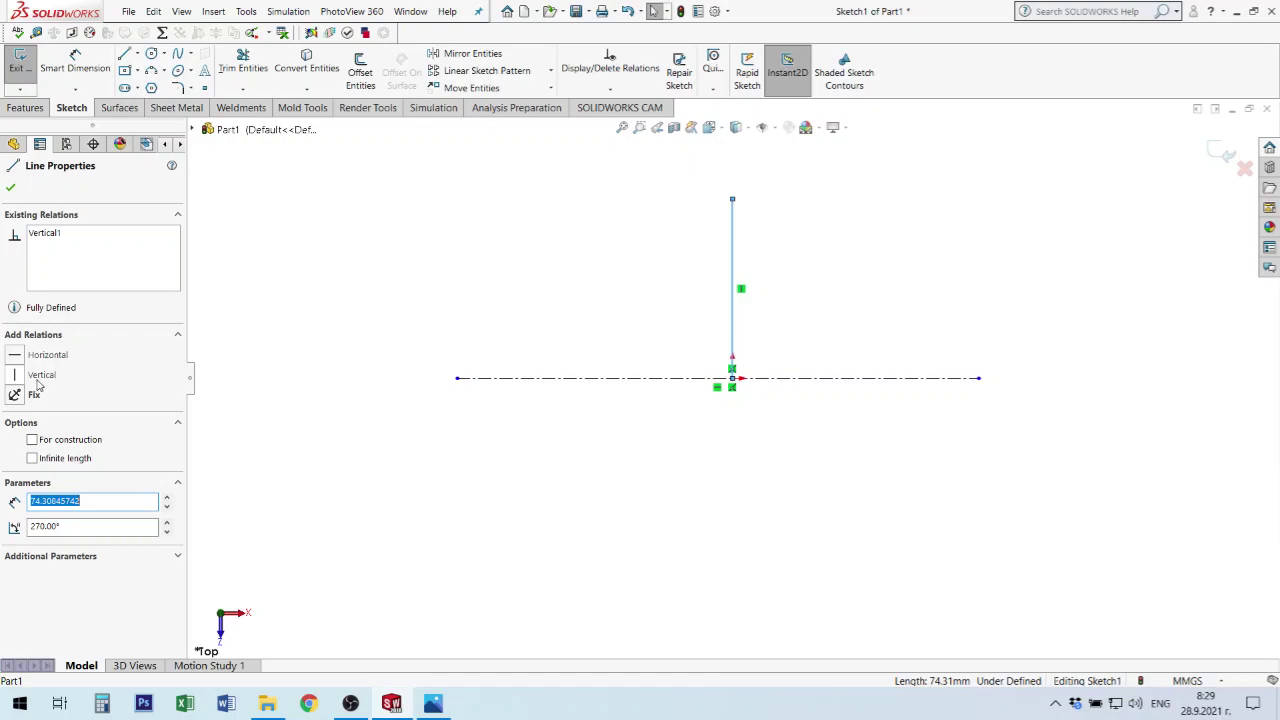
click(832, 265)
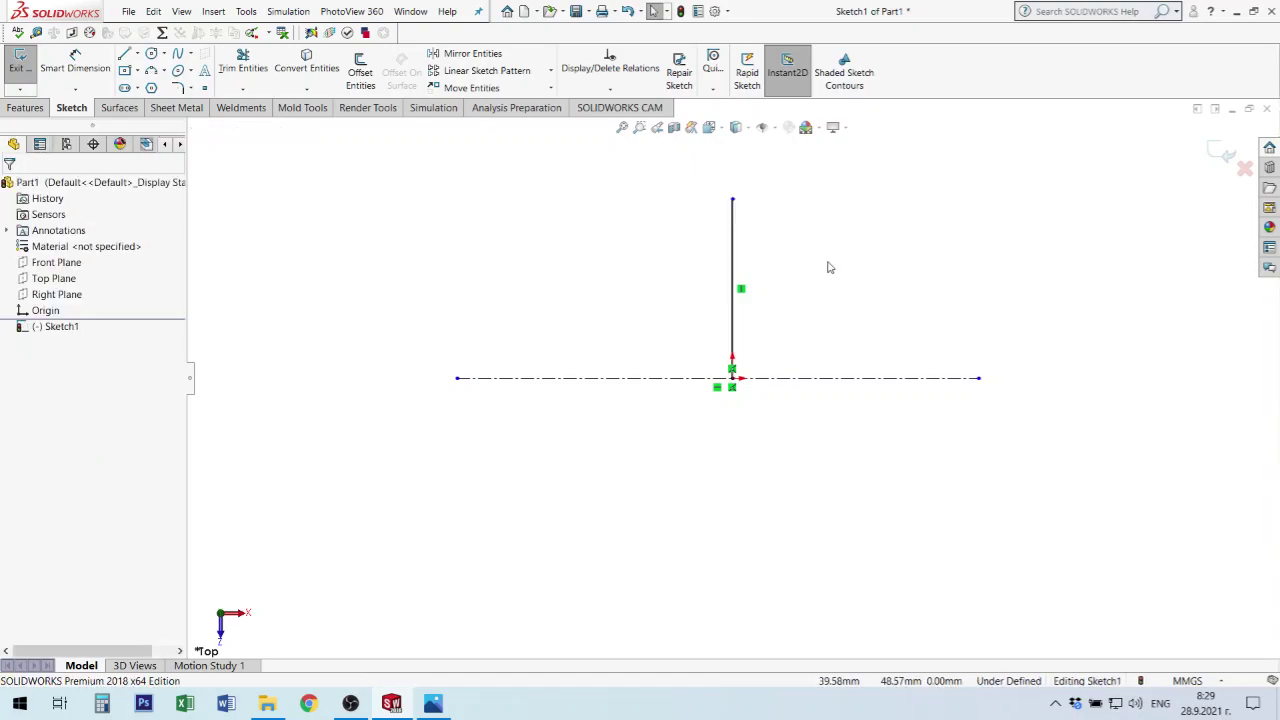
click(732, 200)
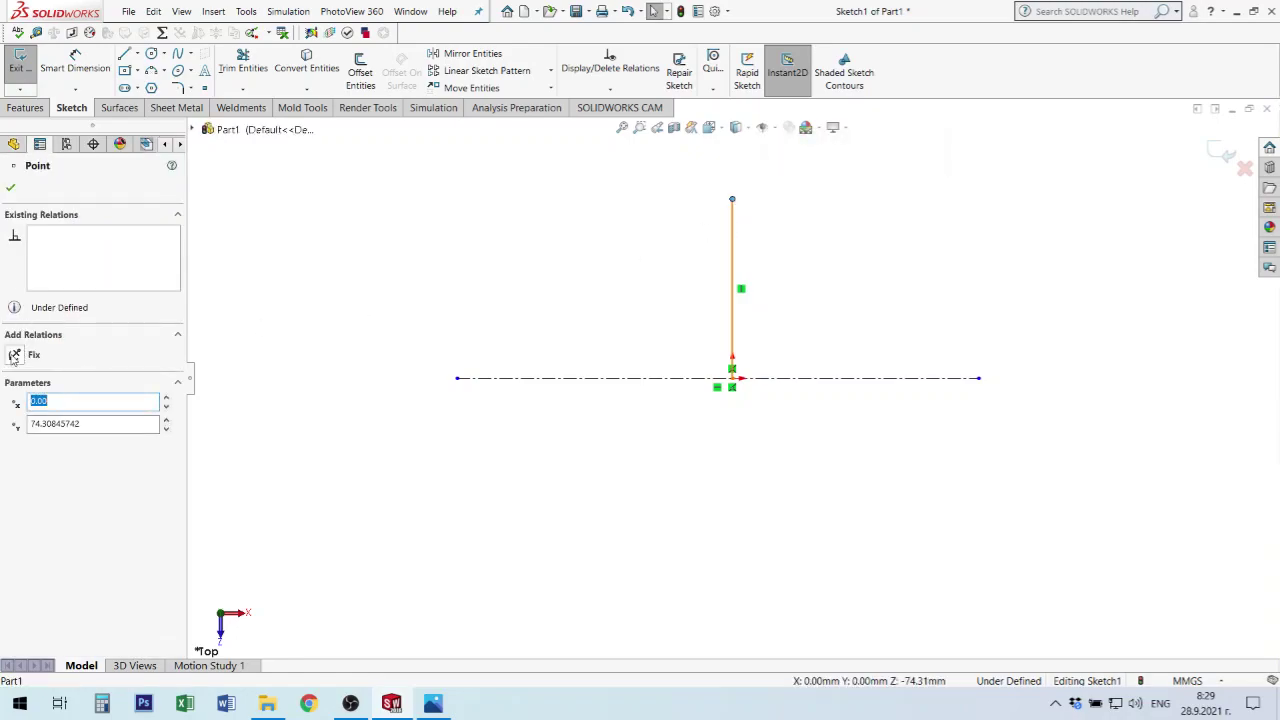
click(800, 297)
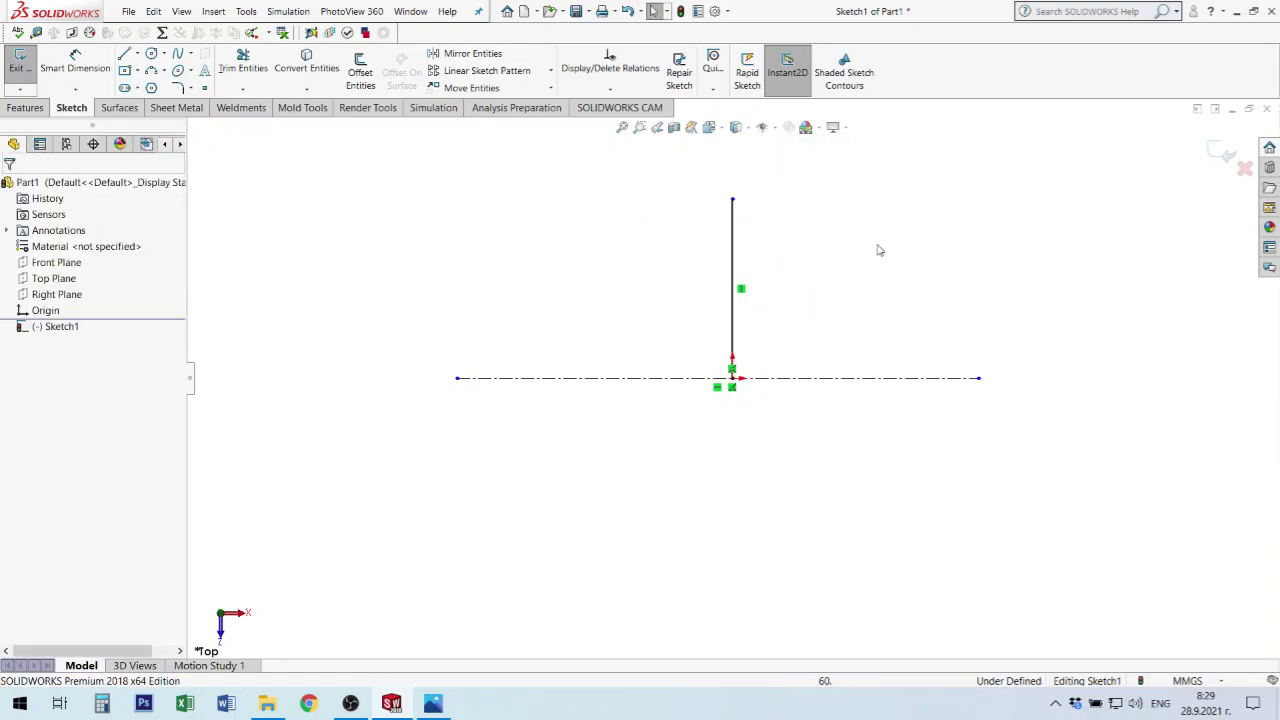
click(732, 250)
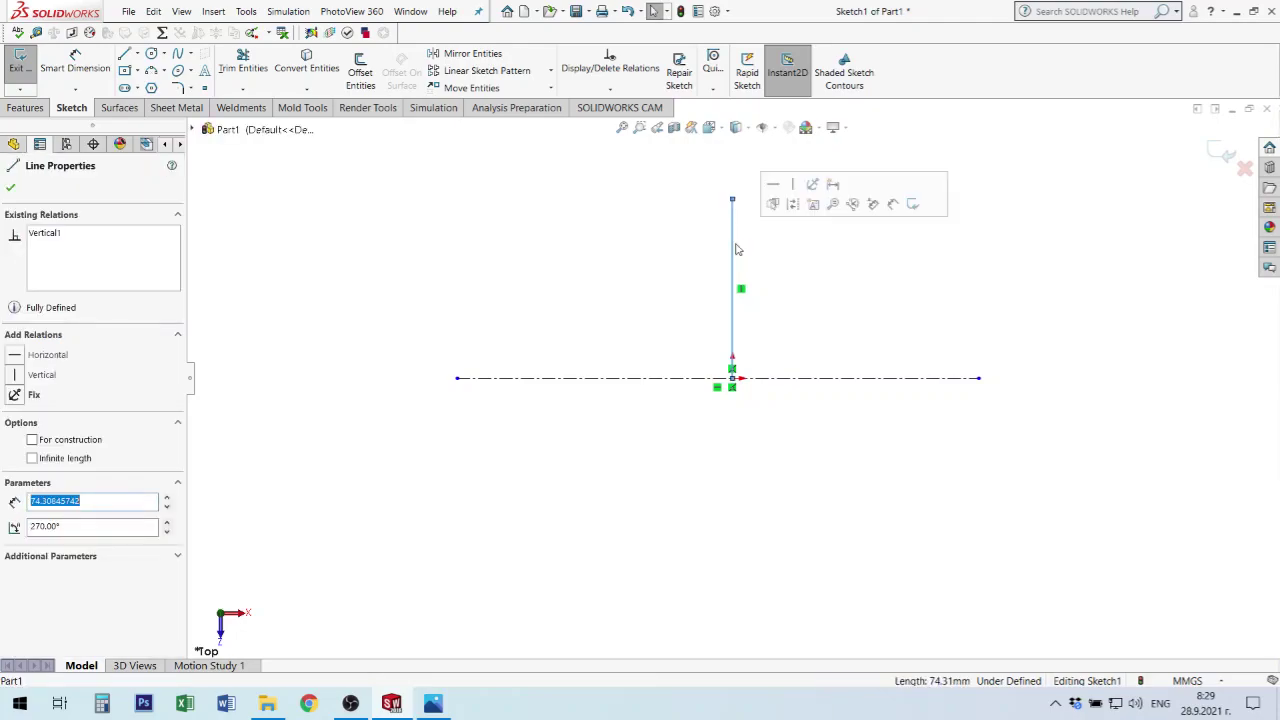
key(Delete)
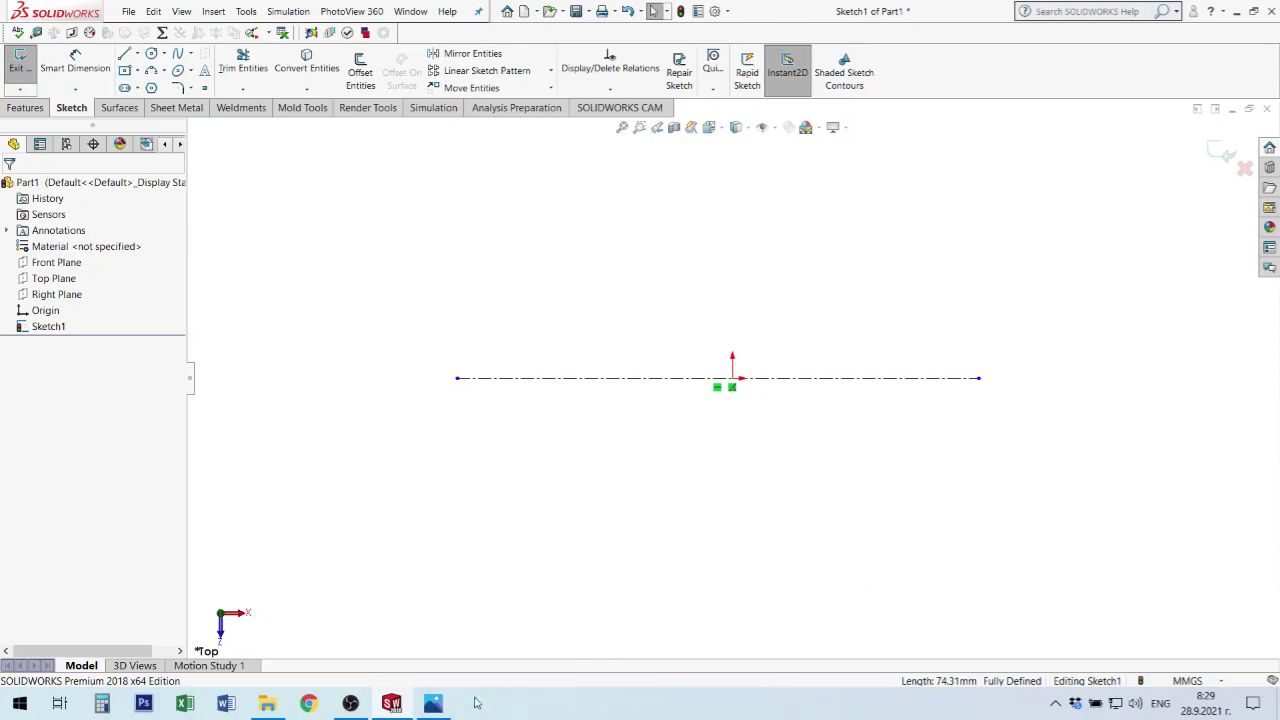
click(432, 703)
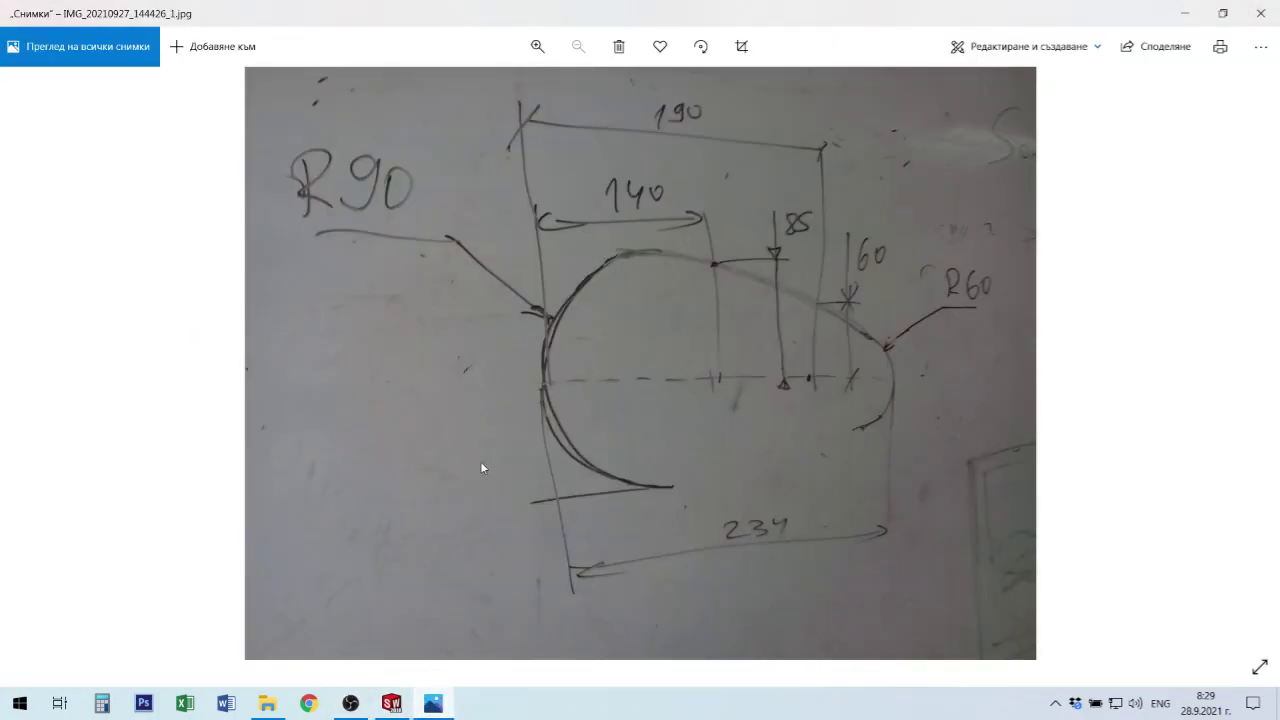
Return to SOLIDWORKS and start dimensioning the sketch.
click(433, 703)
click(75, 58)
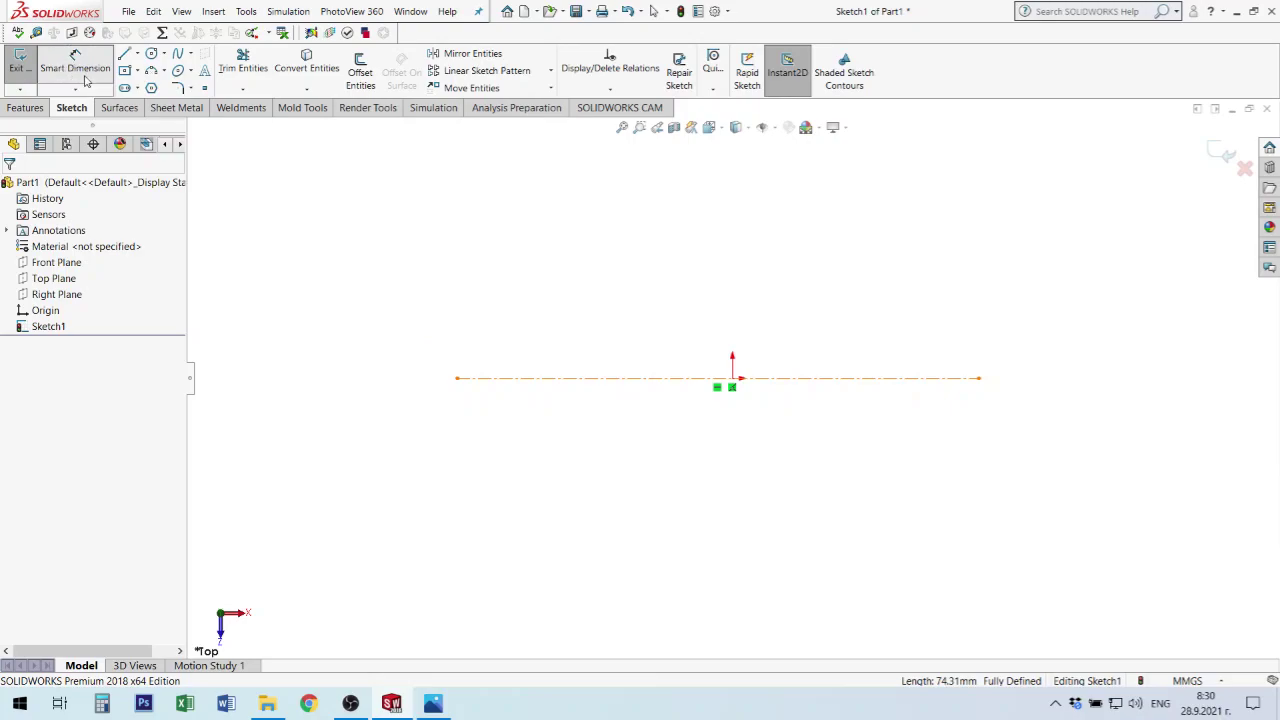
Add a Smart Dimension to the centerline, placed below it and currently reading 216.42 mm.
click(77, 72)
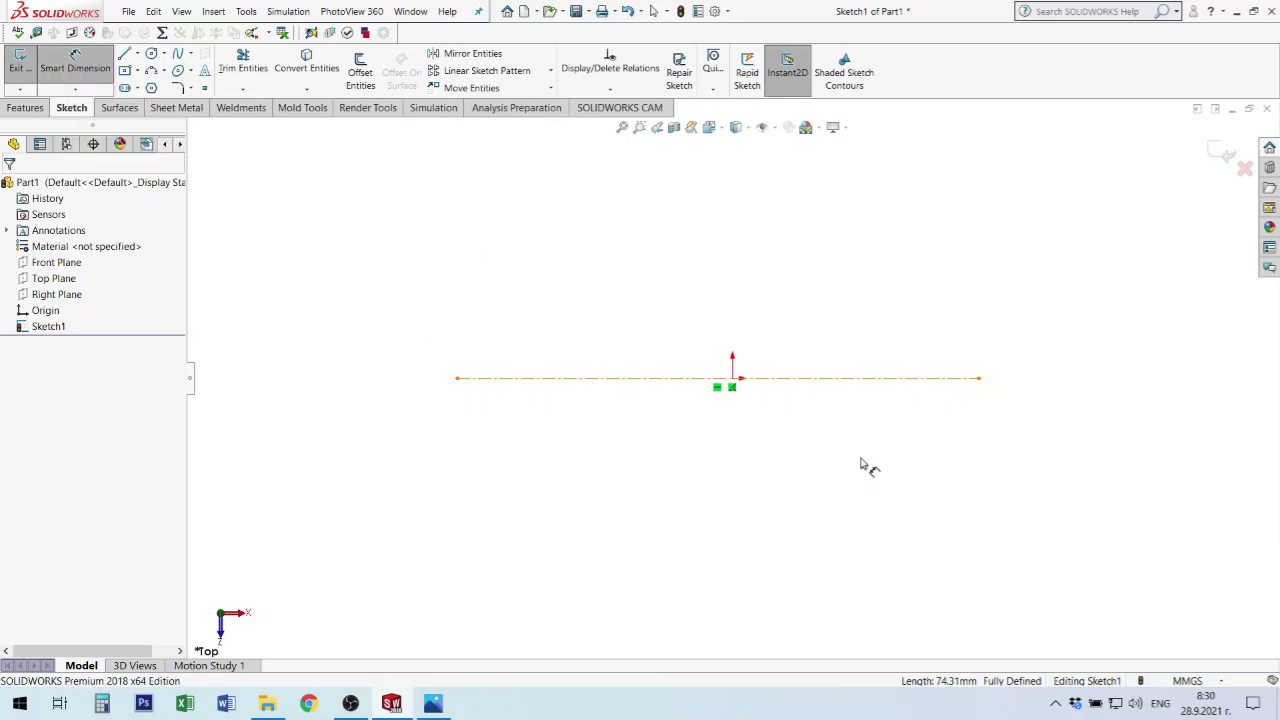
click(868, 379)
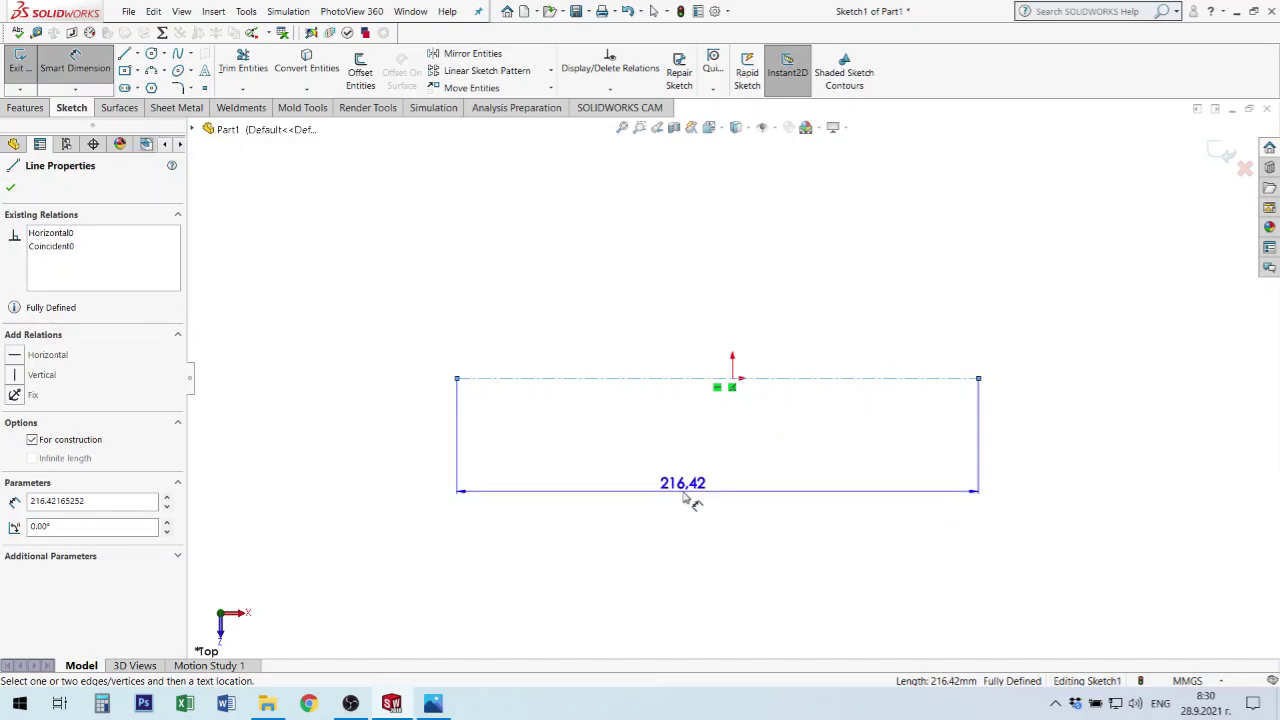
click(714, 506)
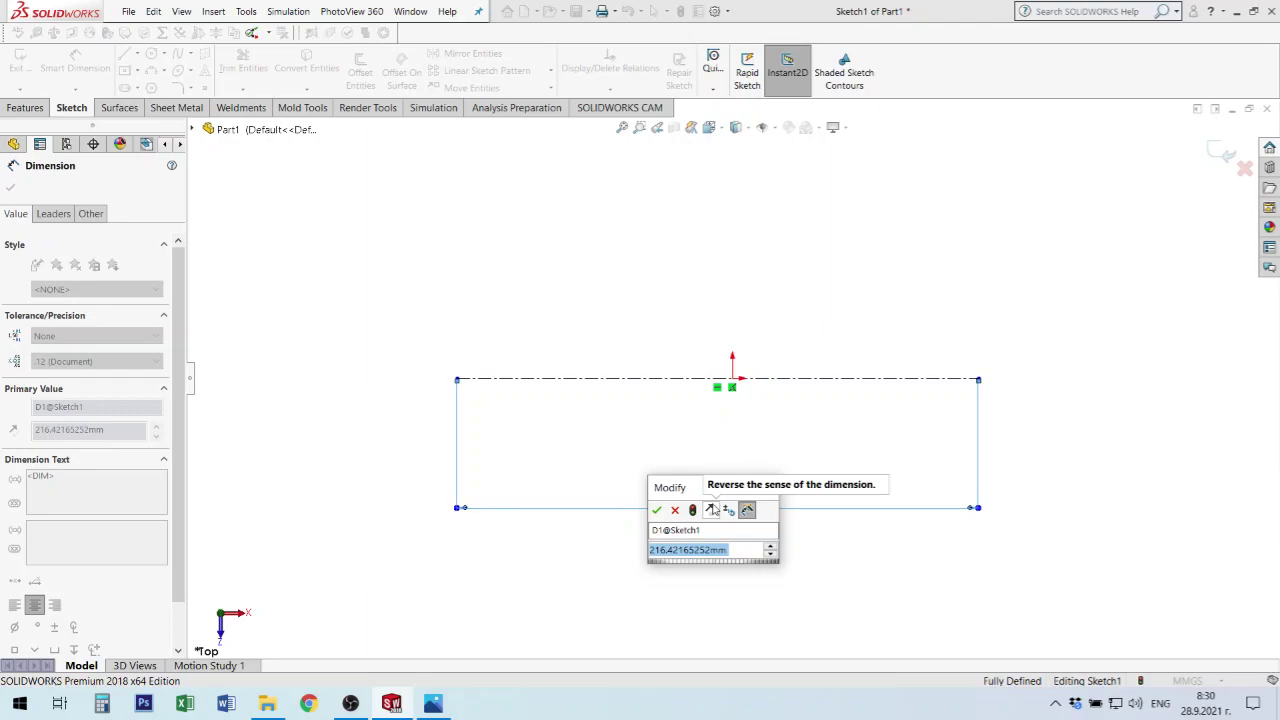
Enter 234 as the centerline's length dimension D1.
text(234)
key(Return)
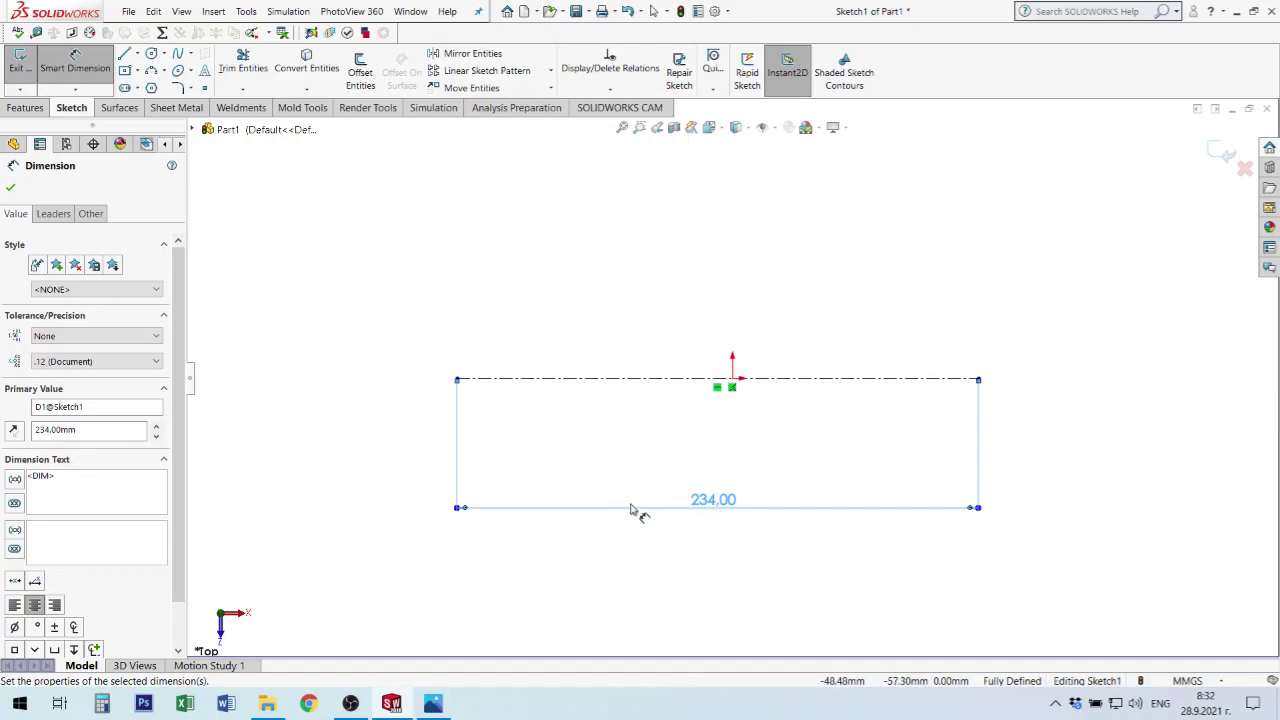
Close the dimension and drag the 234 mm centerline so its right end sits at X 111.61 mm.
click(1042, 485)
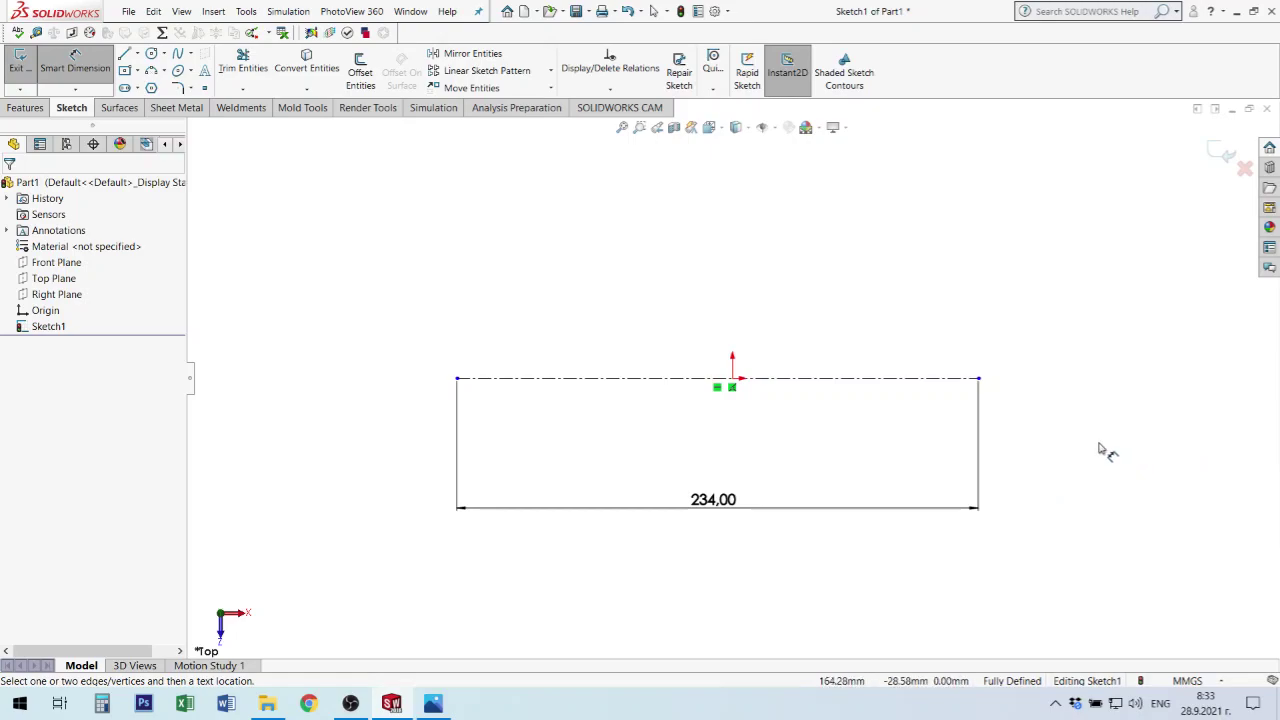
key(Escape)
mouse_move(976, 379)
mouse_down()
mouse_move(1105, 380)
mouse_move(950, 374)
mouse_move(981, 378)
mouse_up()
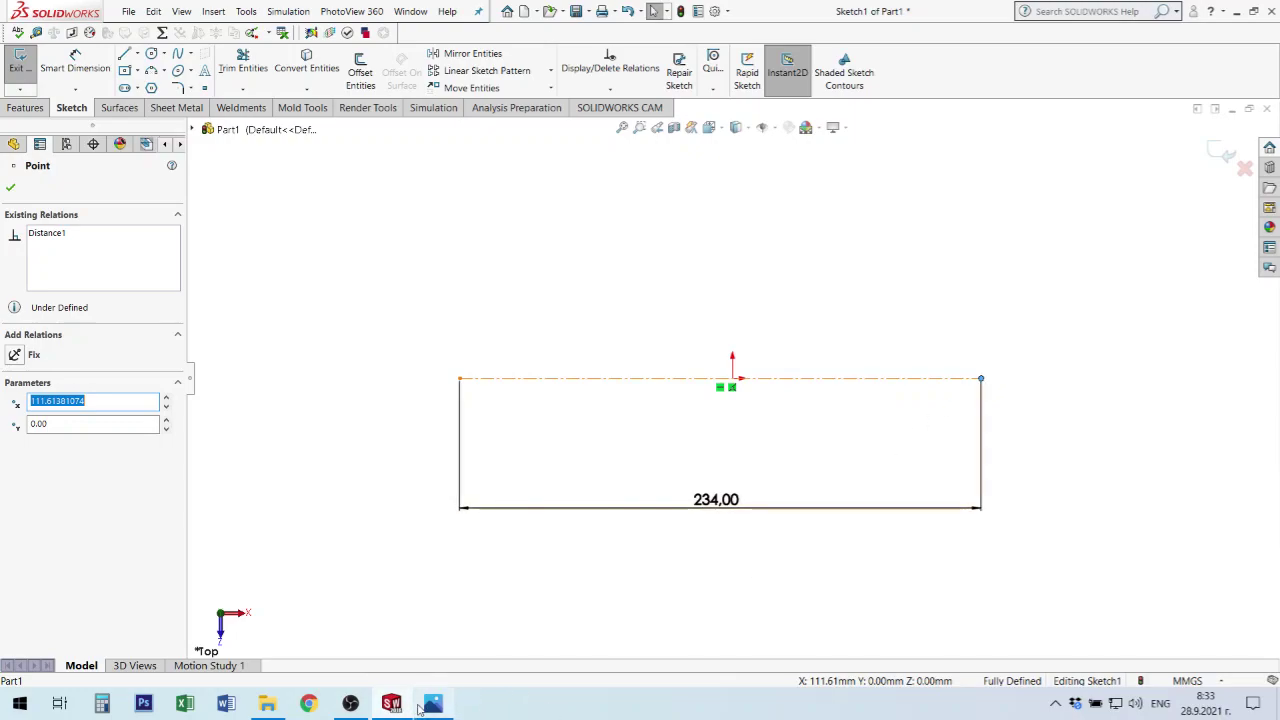
Browse the caliper measurement photos in Photos, then go back to Sketch1 in SOLIDWORKS.
click(430, 706)
key(Right)
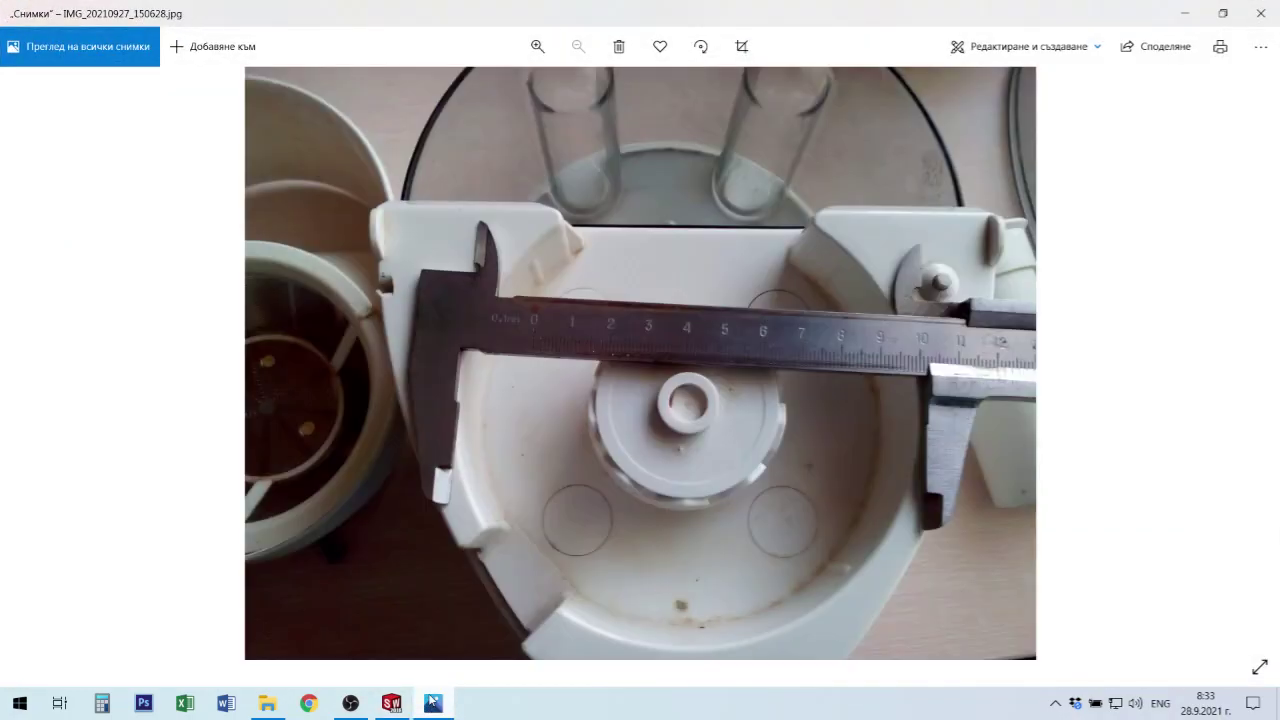
key(Right)
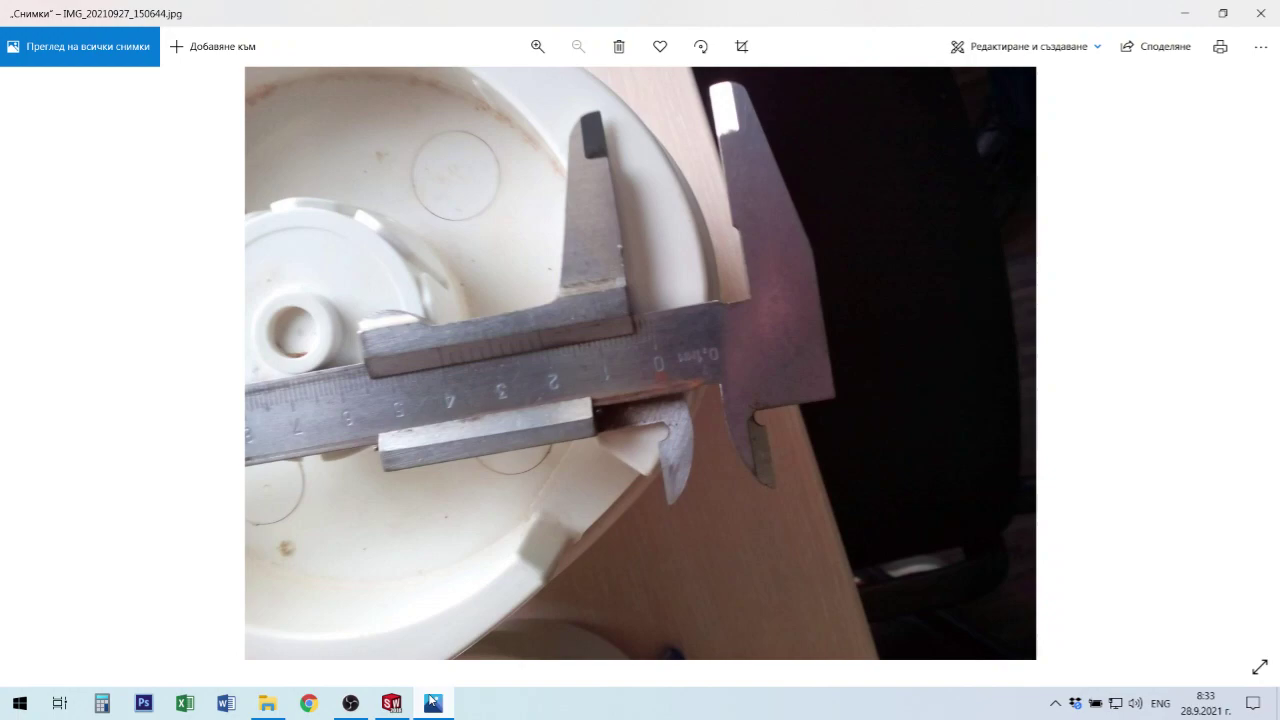
key(Right)
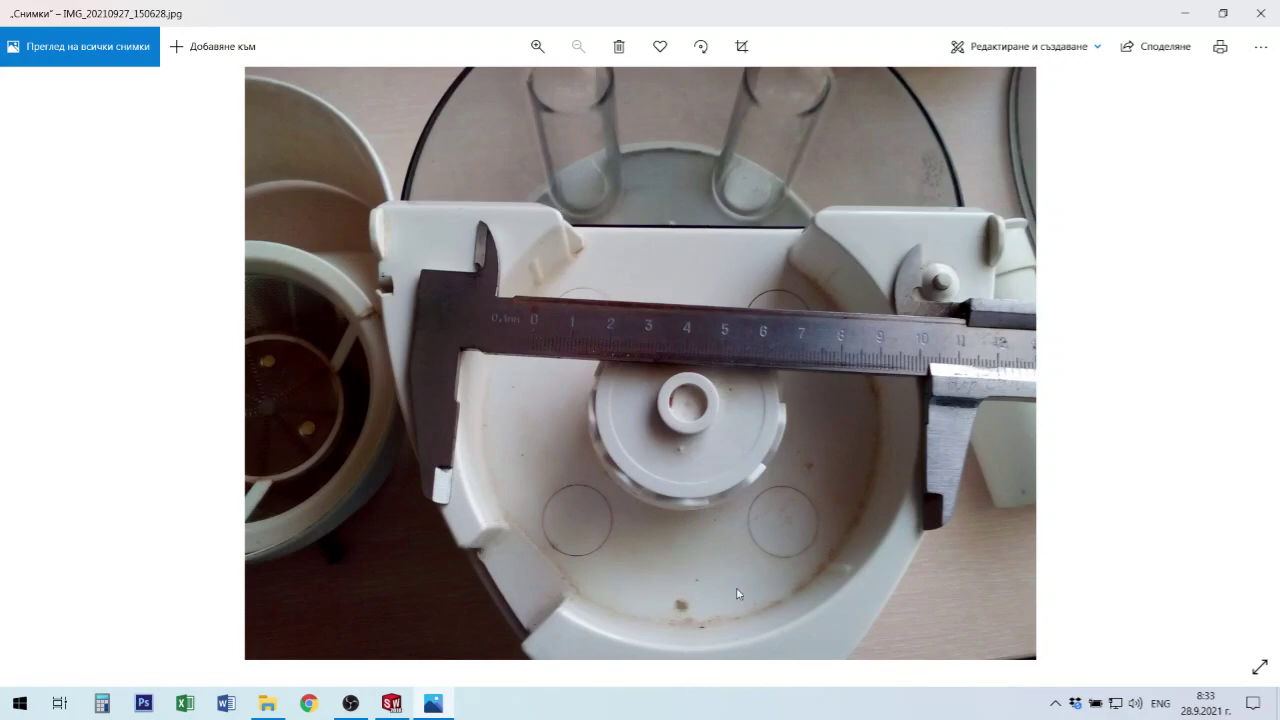
key(Right)
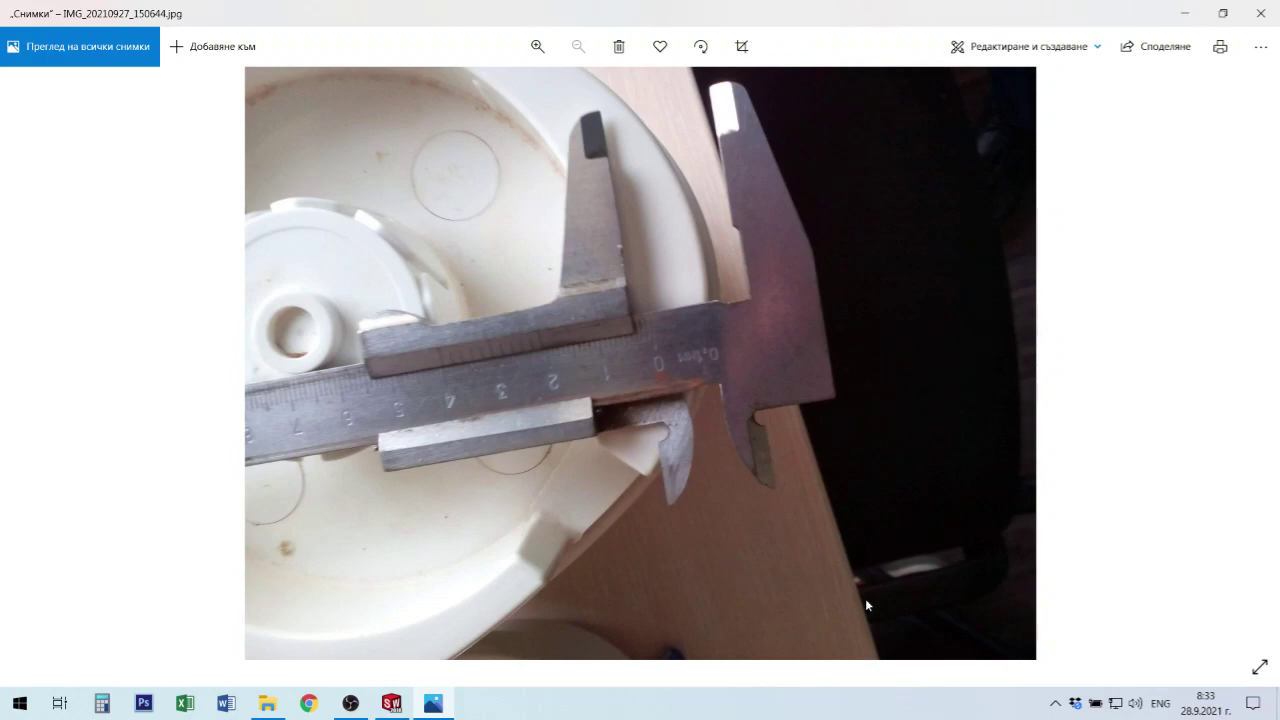
key(Left)
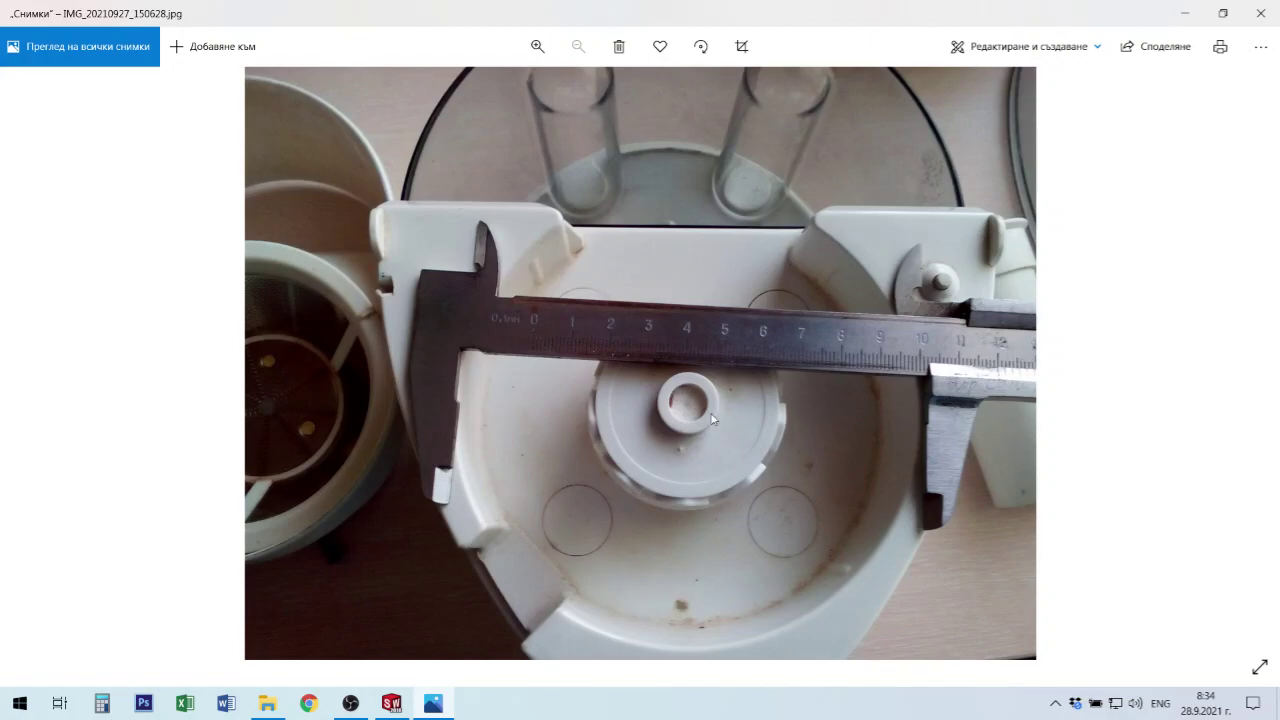
click(391, 704)
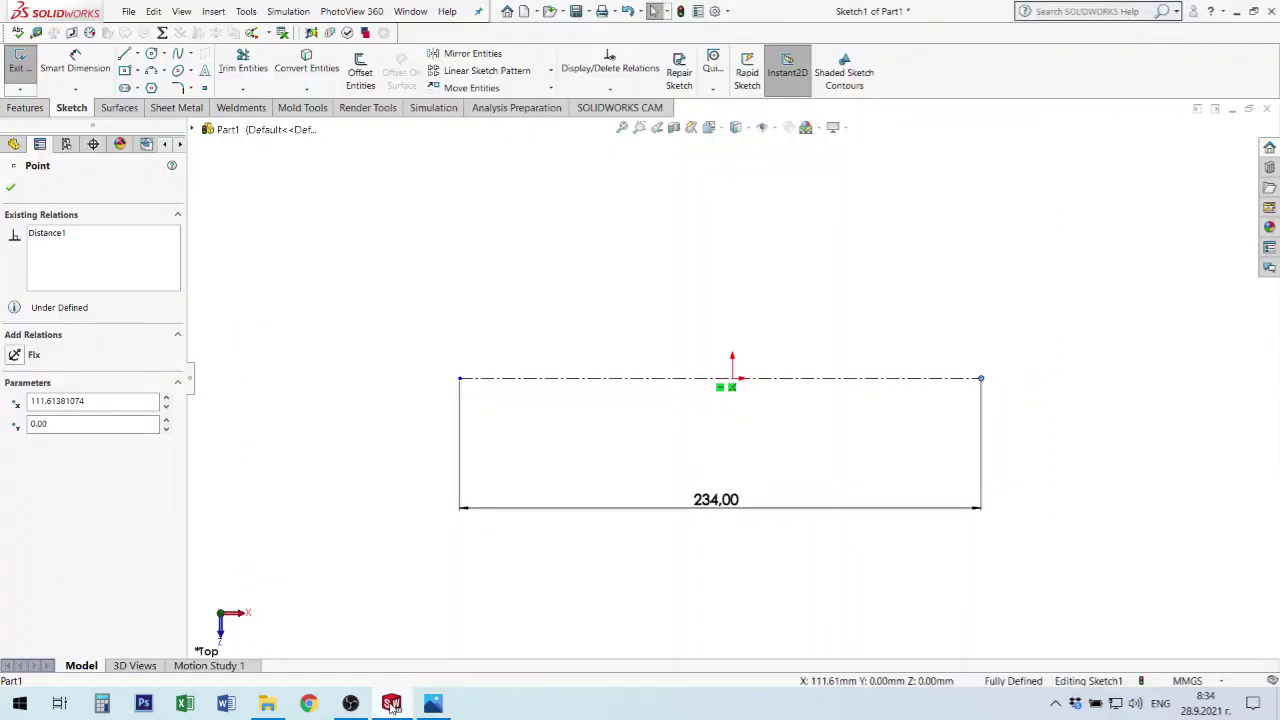
Add a Coincident relation between the Origin and centerline Line1, then clear the selection.
click(737, 382)
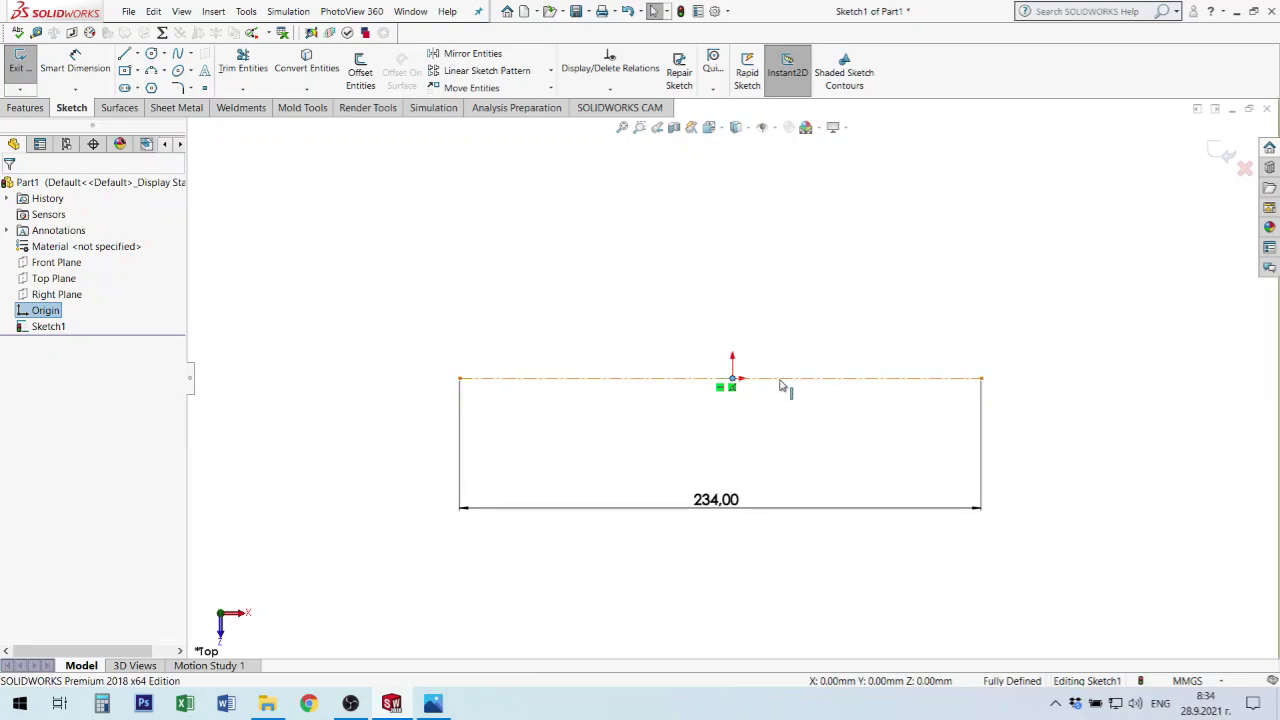
ctrl+click(780, 378)
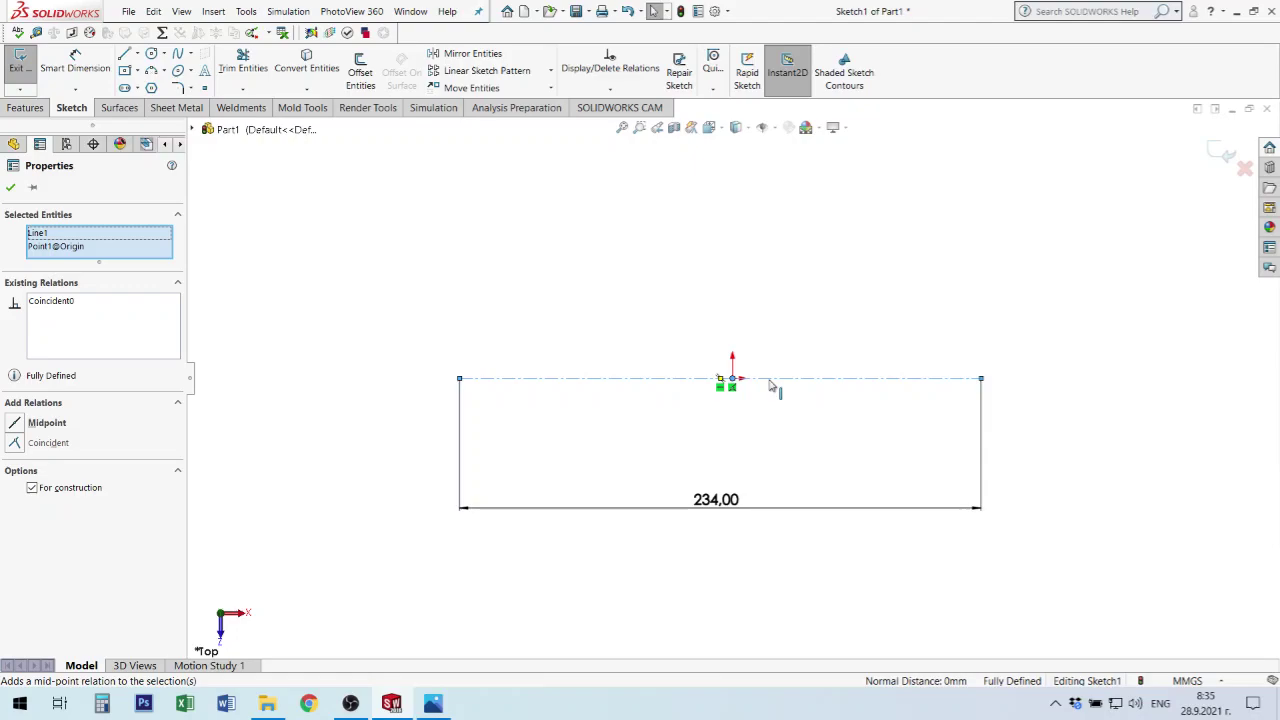
click(783, 284)
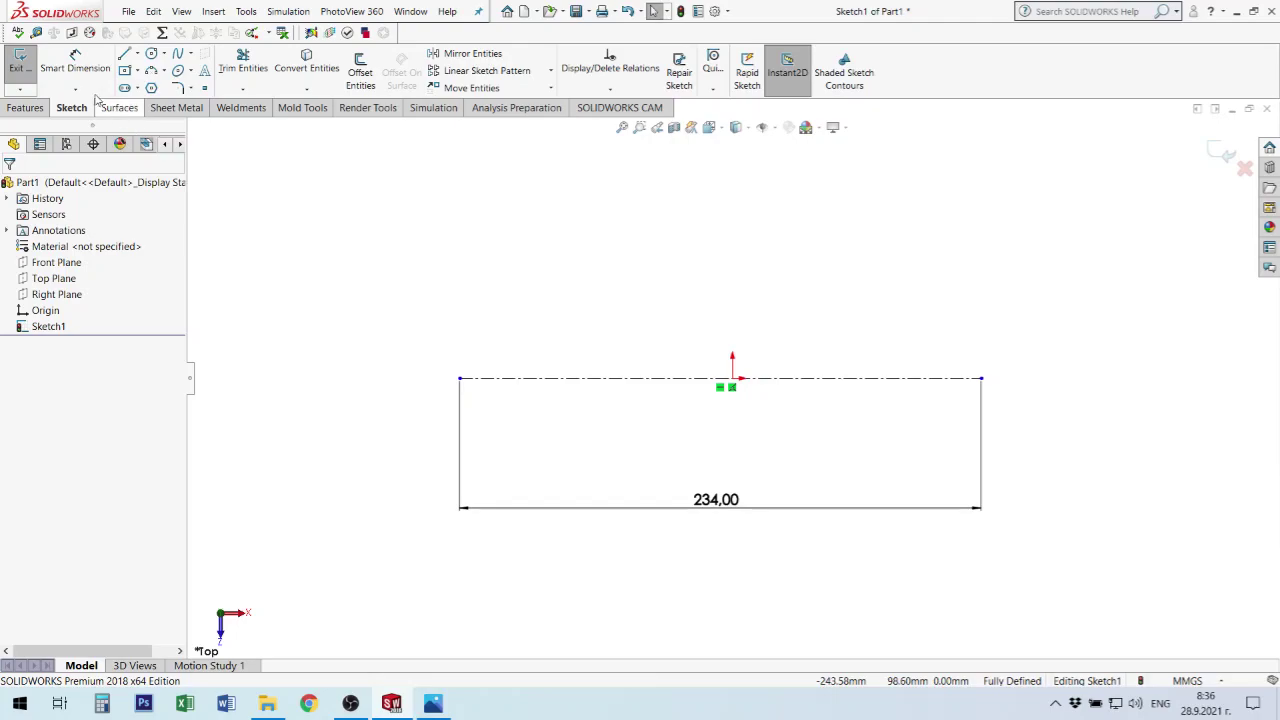
Dimension the centerline's right endpoint to the origin at 77 mm, placed above the line.
click(77, 65)
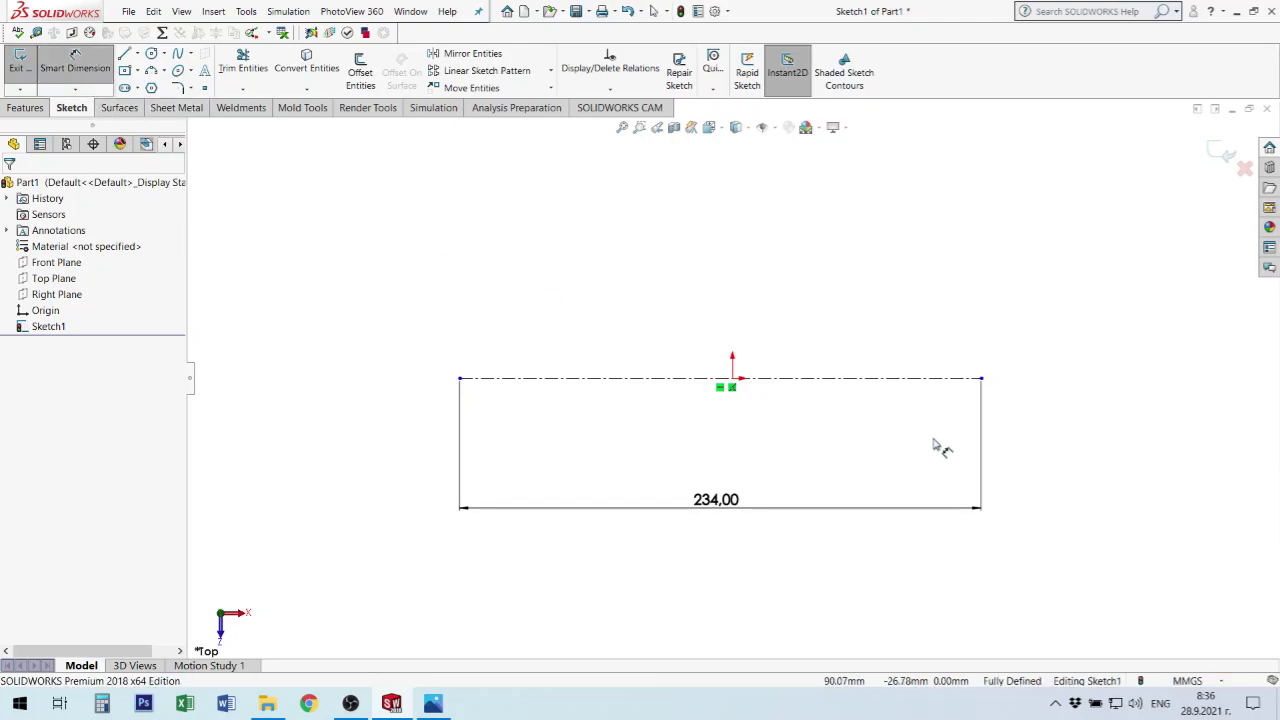
click(981, 379)
click(732, 379)
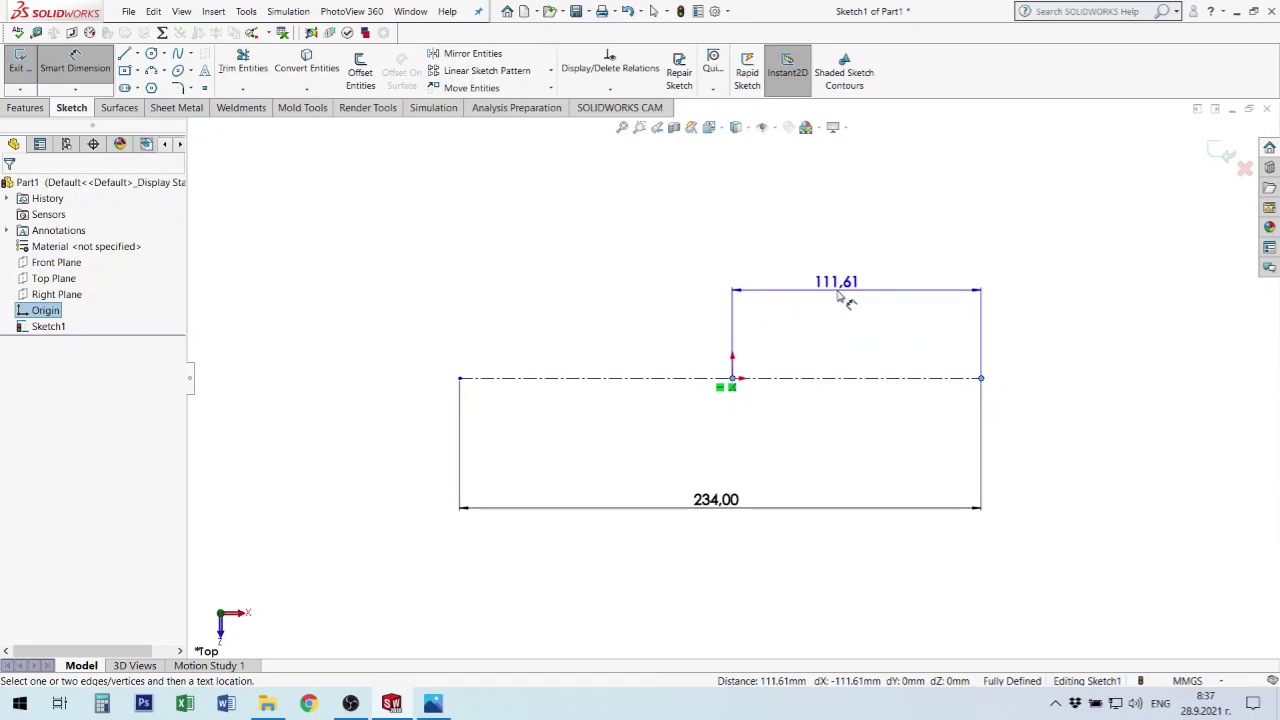
click(840, 296)
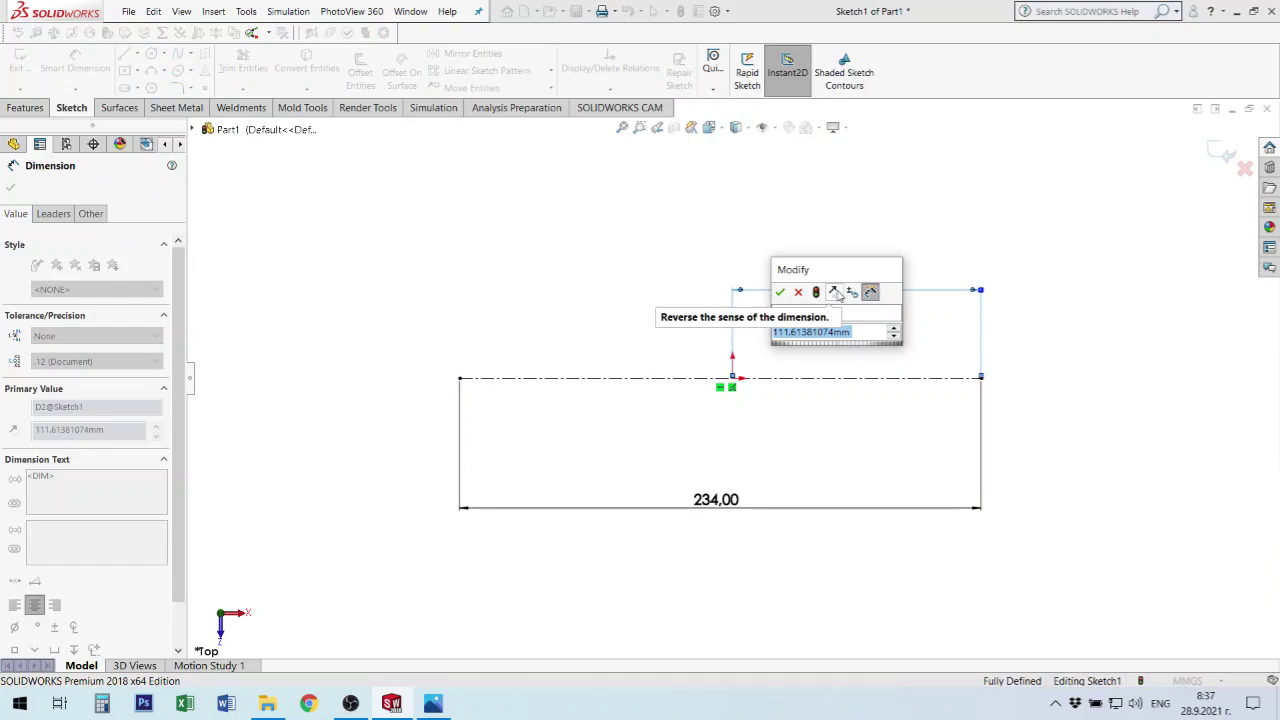
text(77)
key(Return)
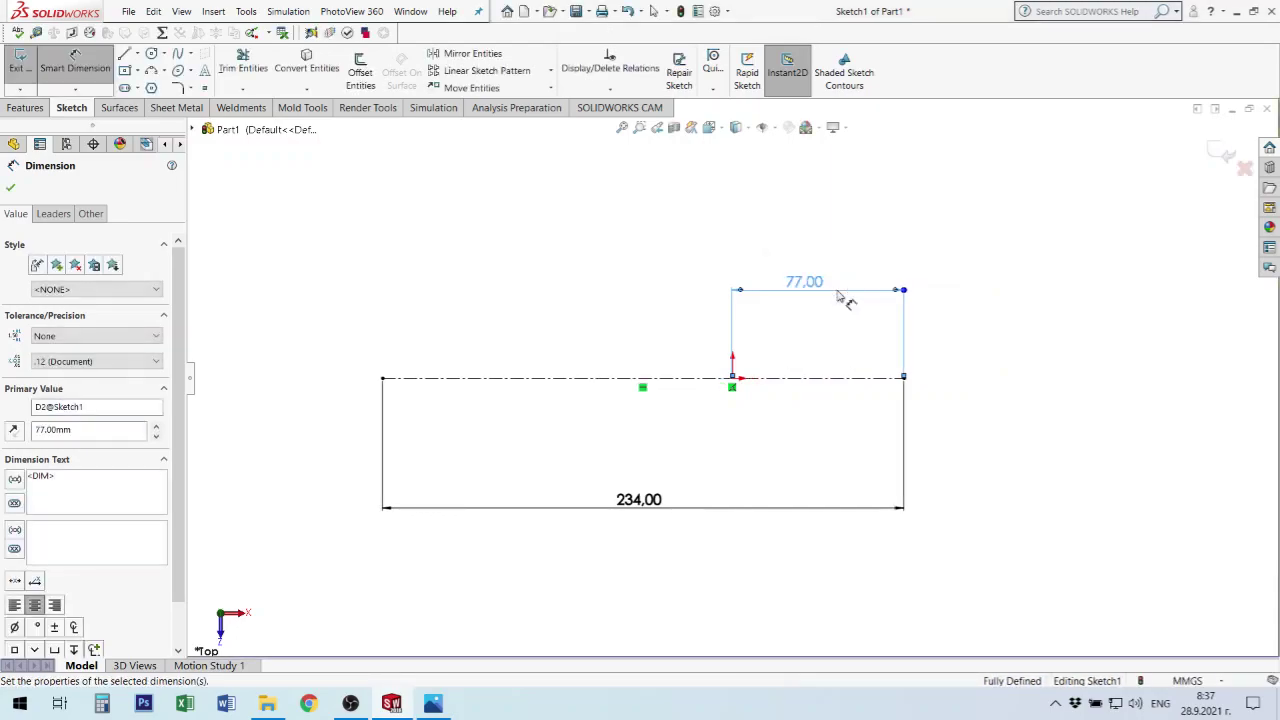
click(1038, 275)
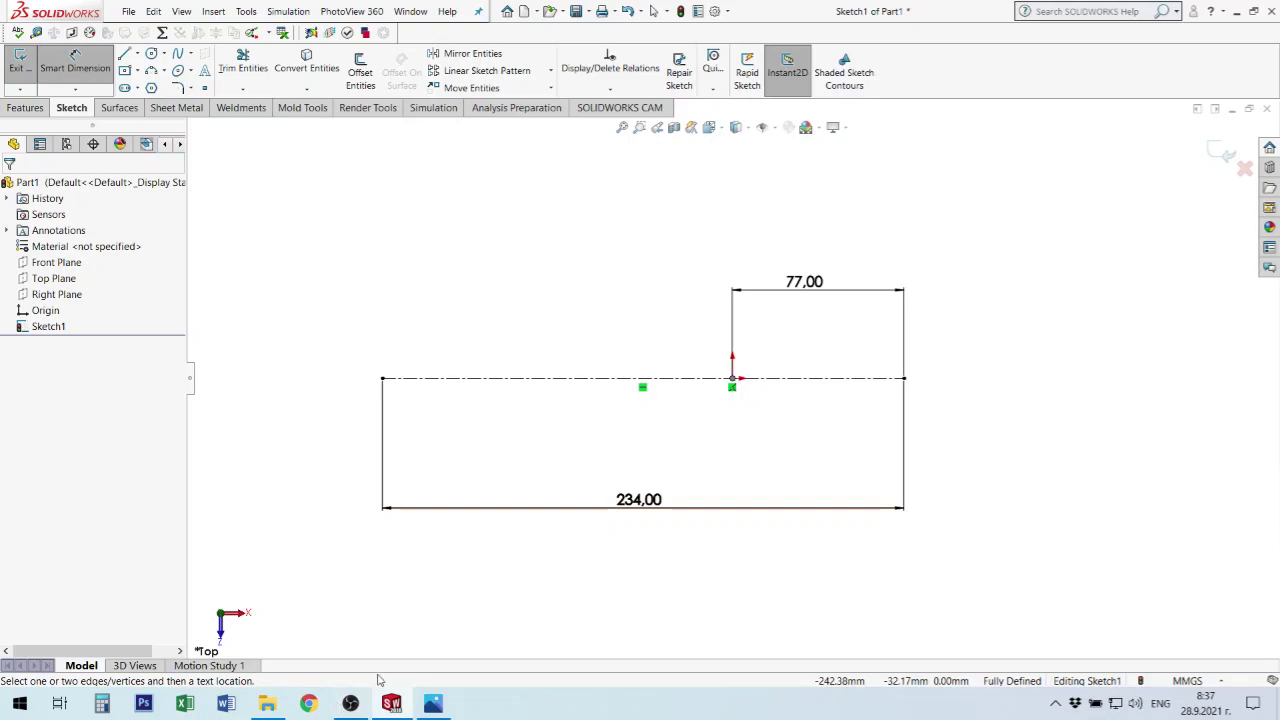
click(436, 707)
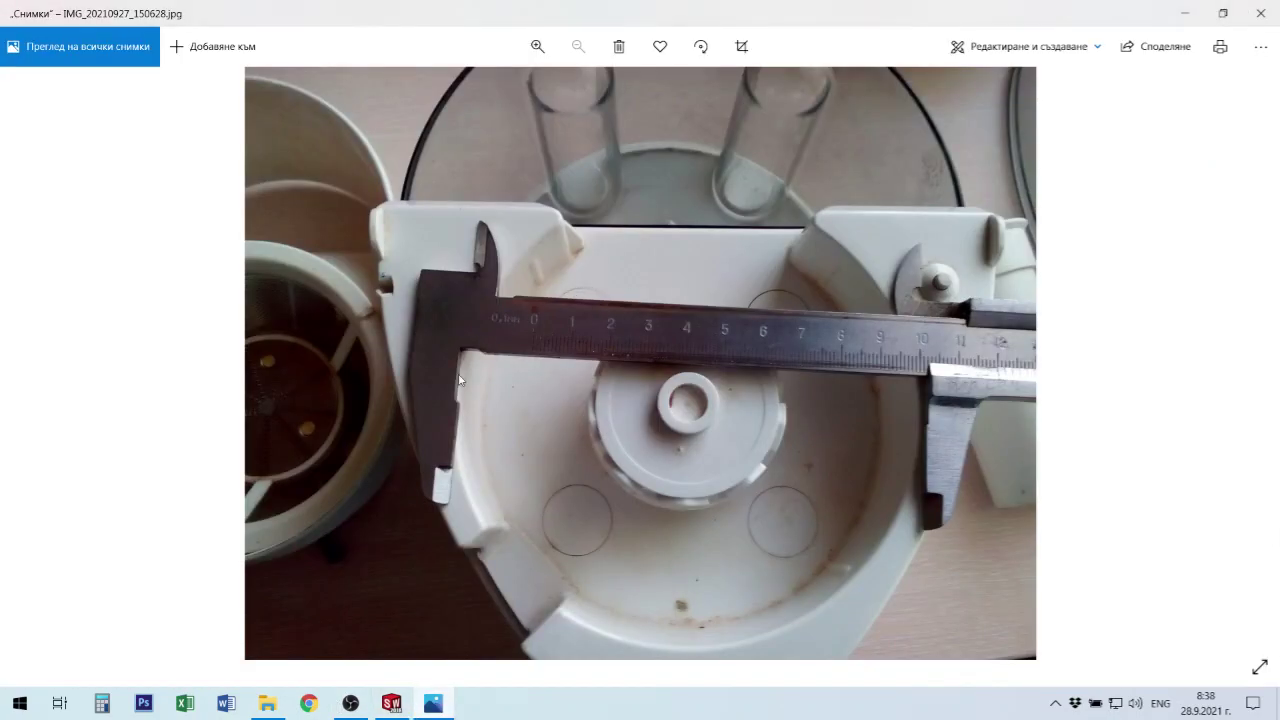
key(Left)
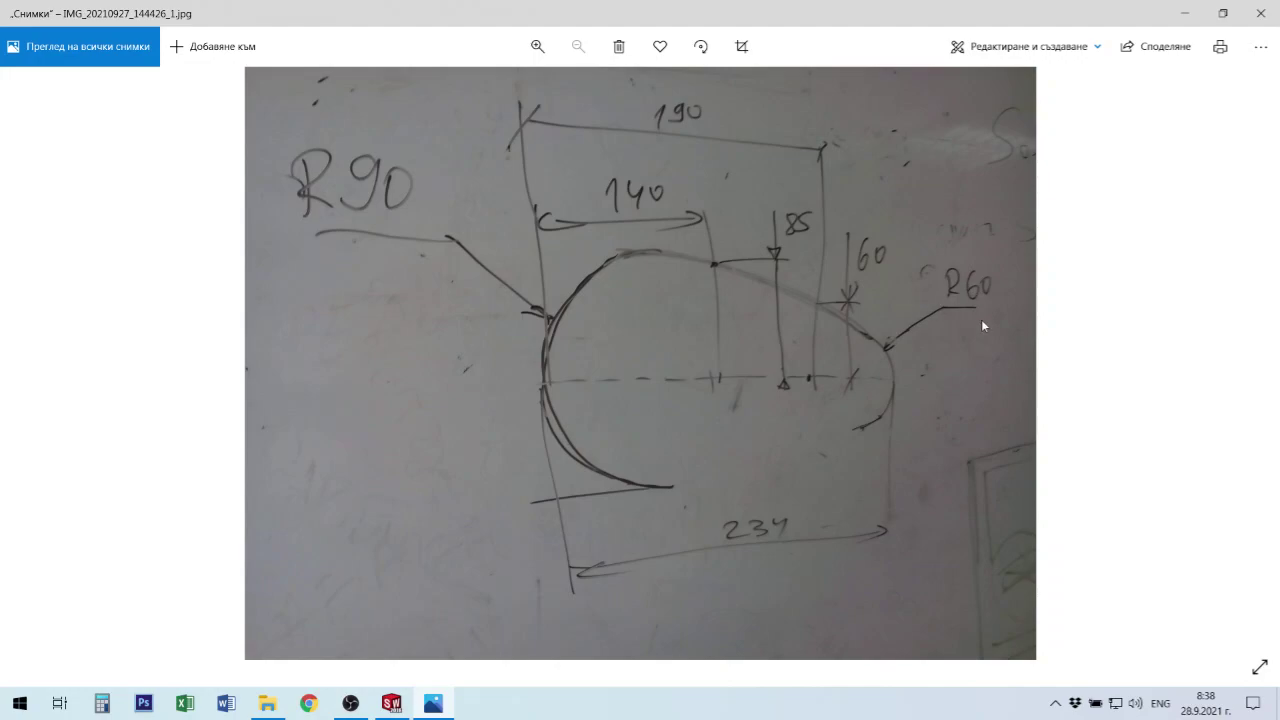
click(390, 702)
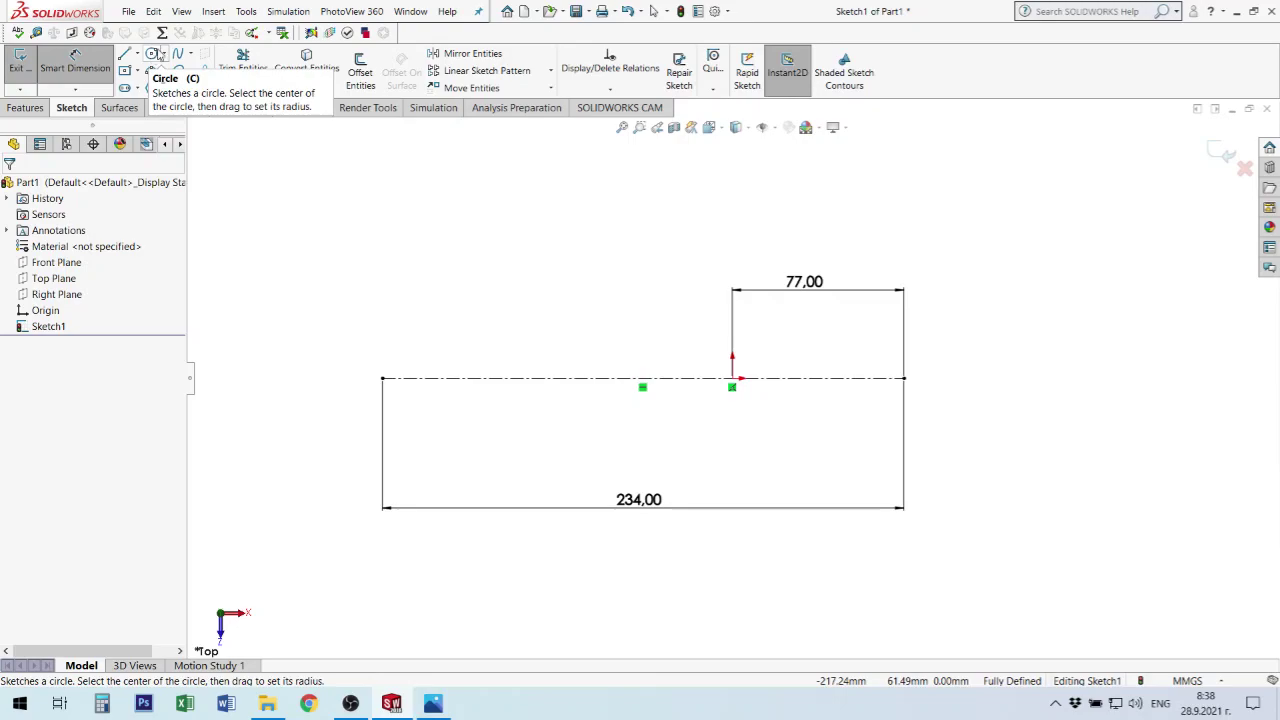
click(163, 56)
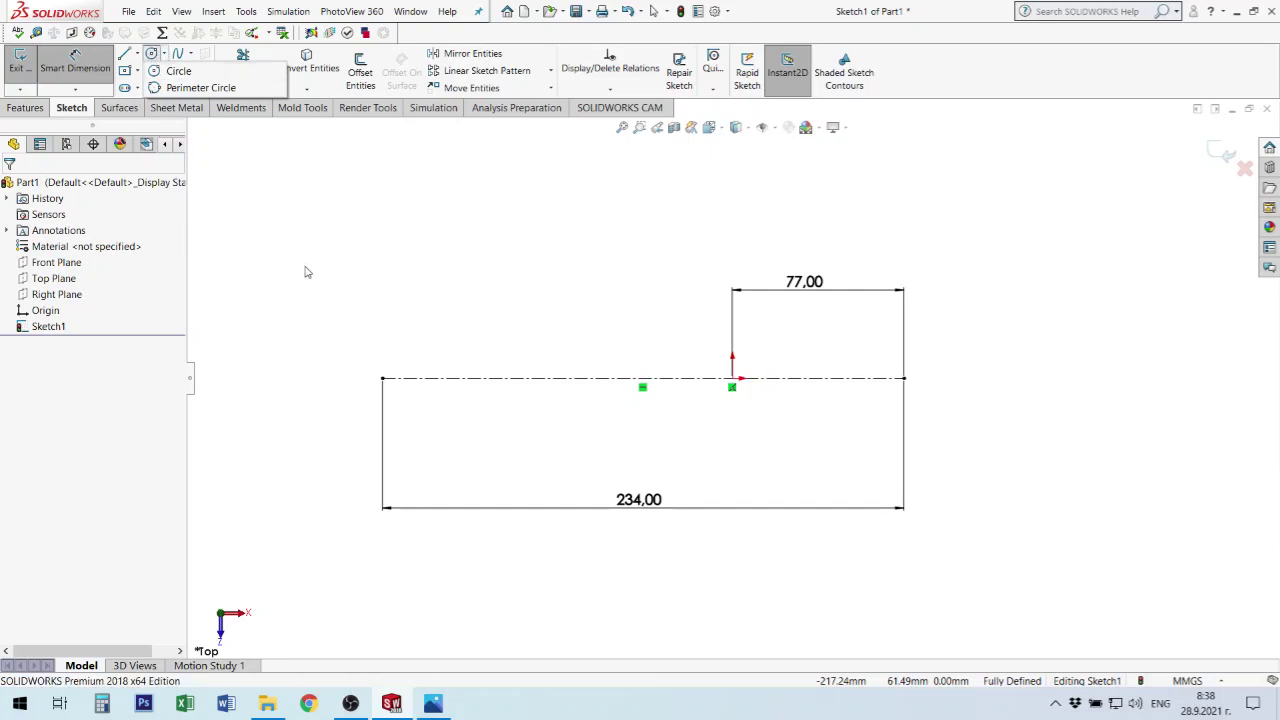
click(298, 204)
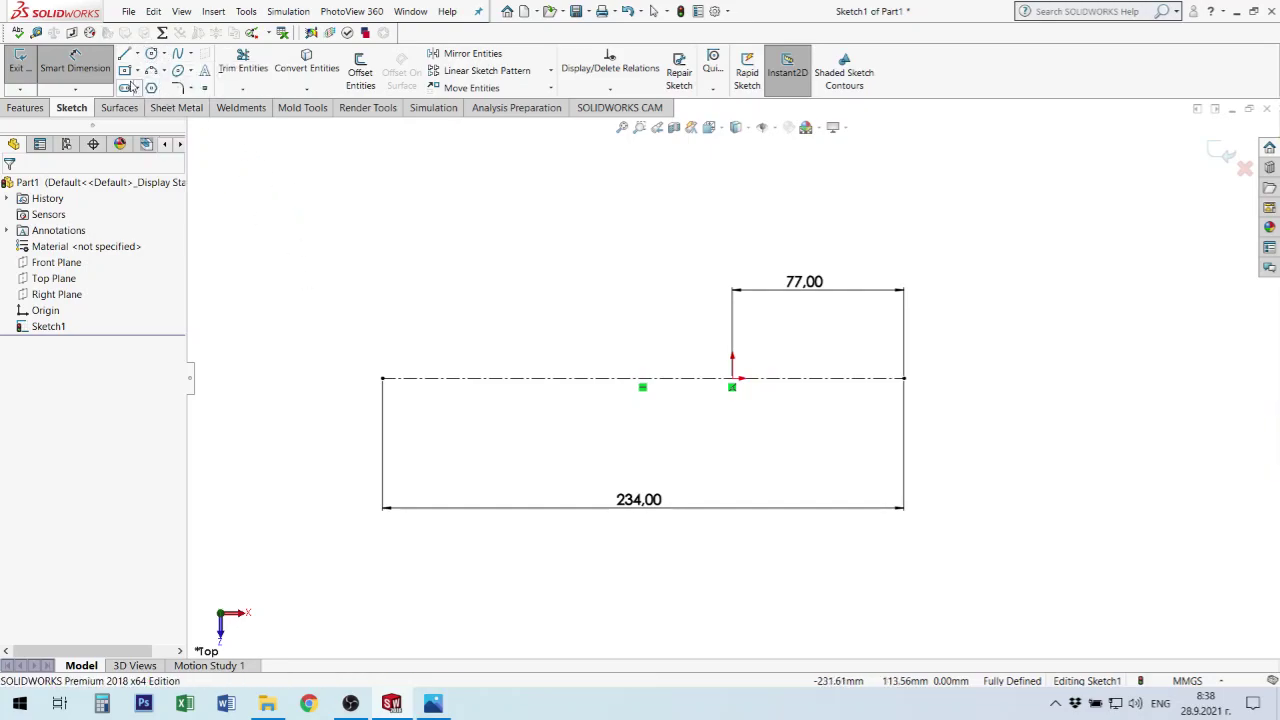
click(150, 53)
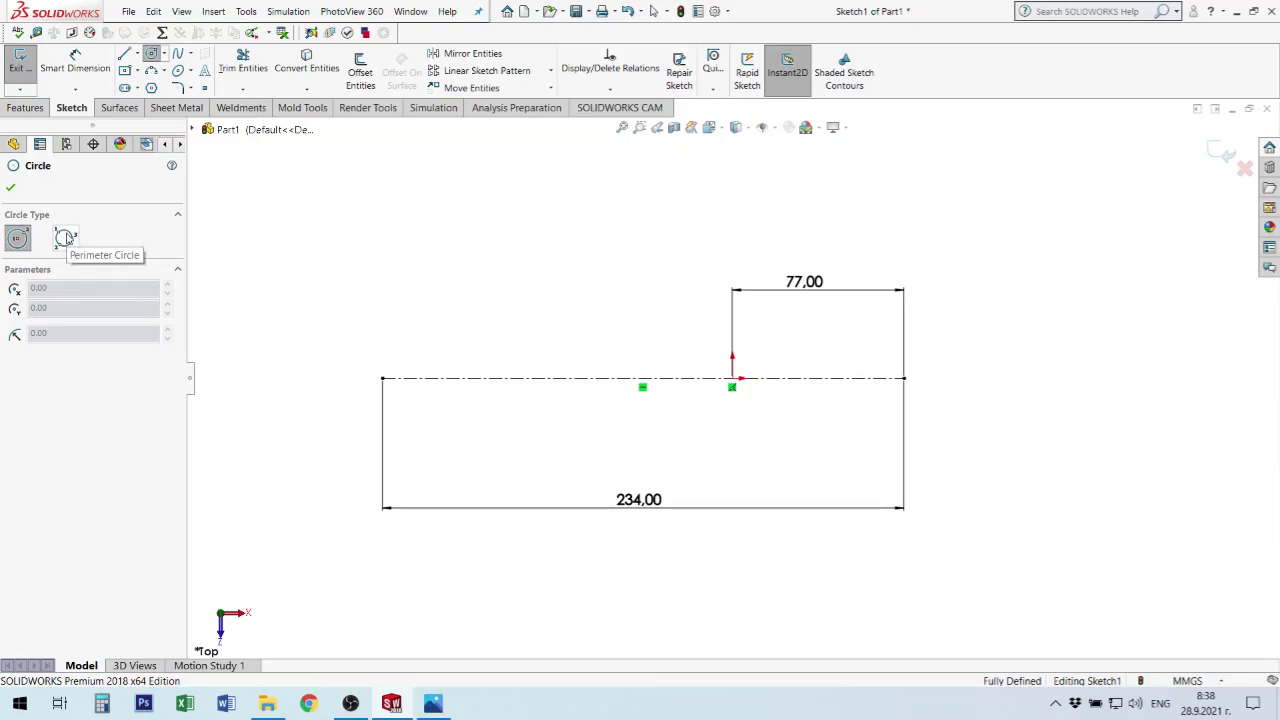
click(65, 238)
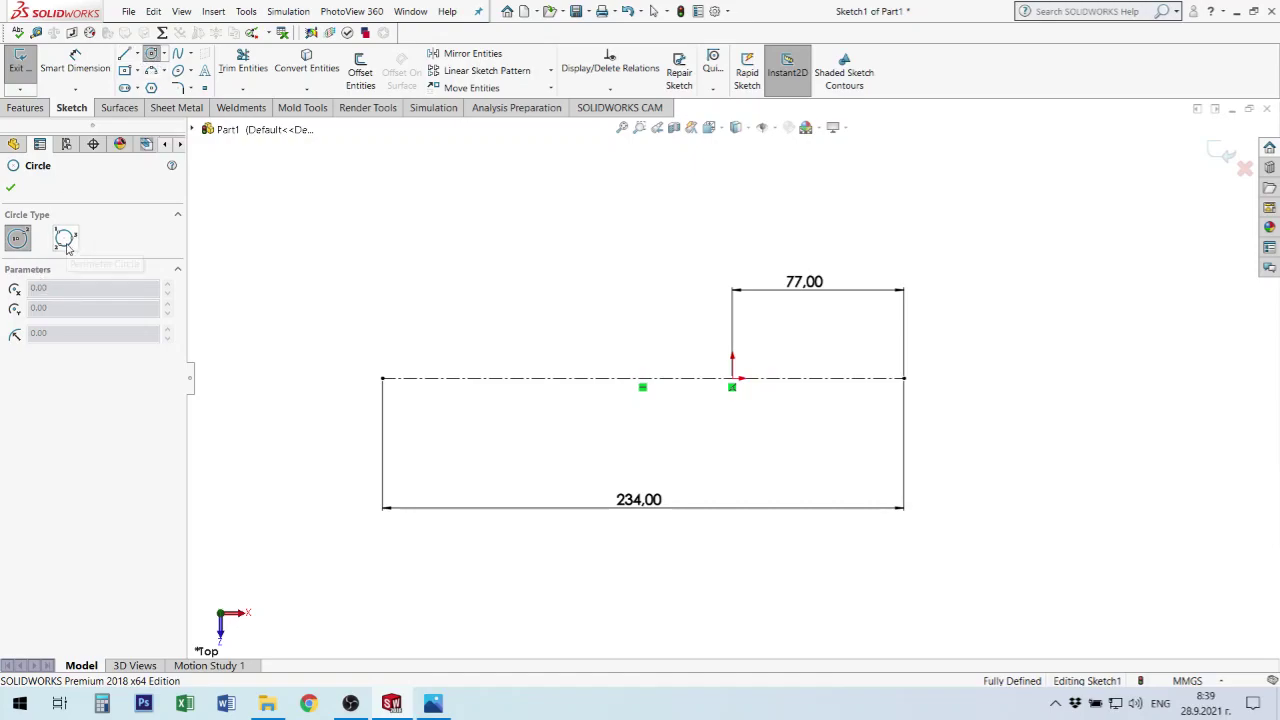
click(291, 283)
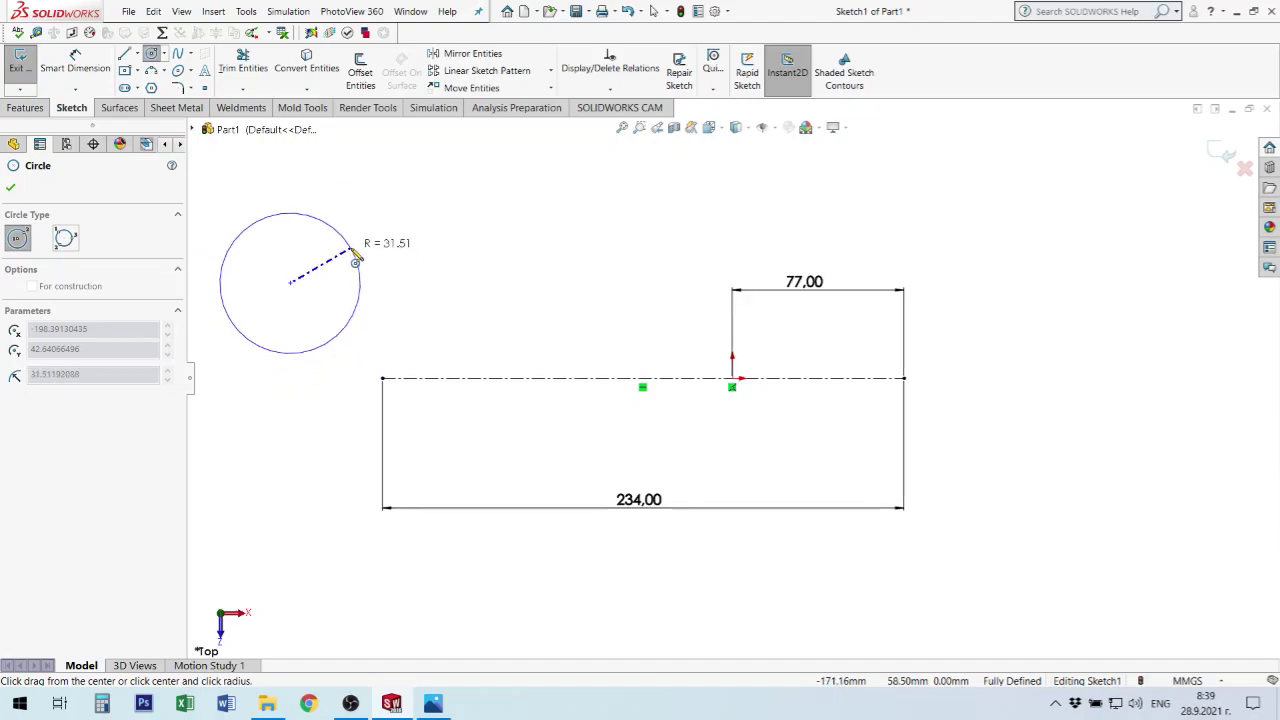
key(Escape)
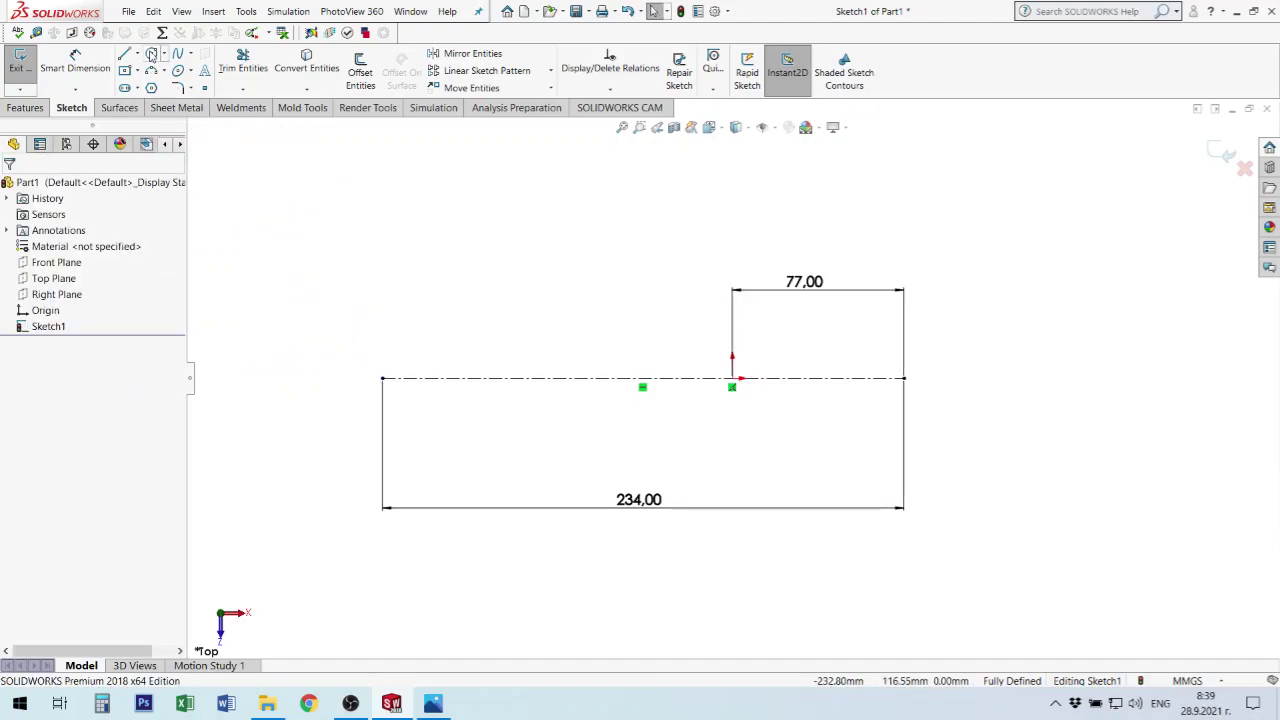
Draw two circles centred on the centerline's left and right endpoints, radii about 54.29 and 47.36 mm.
click(151, 53)
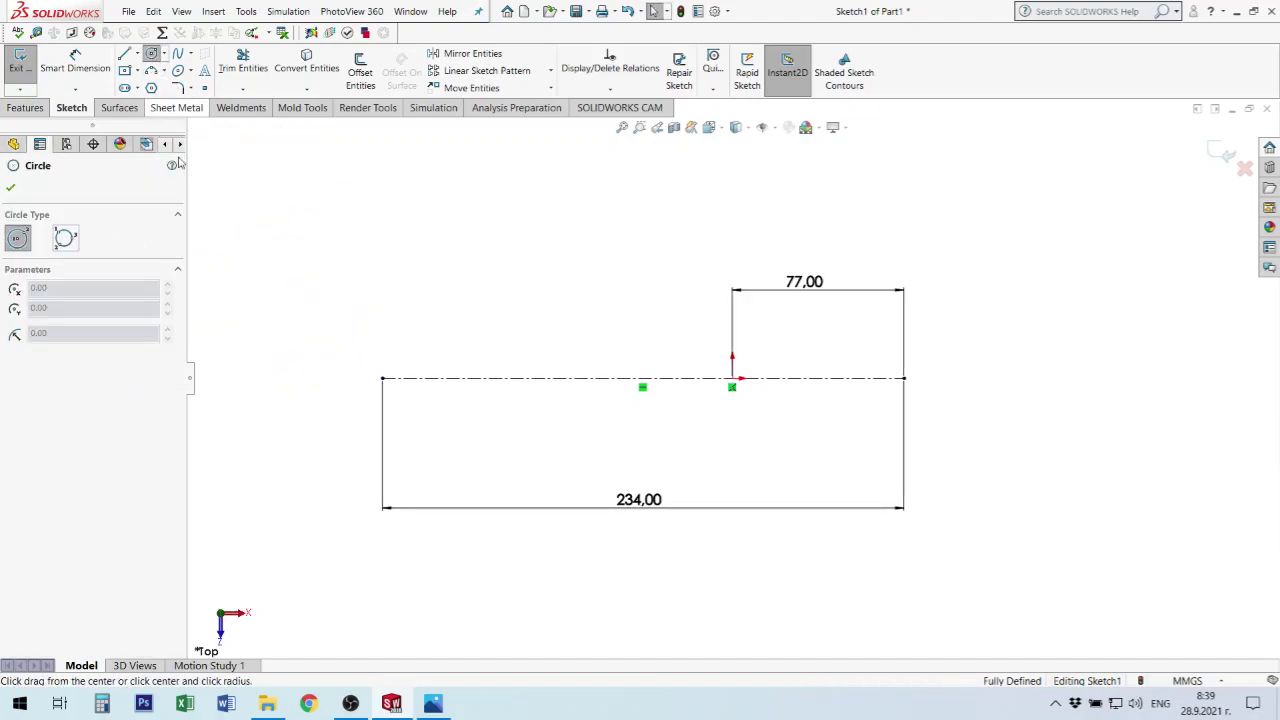
click(382, 379)
click(477, 456)
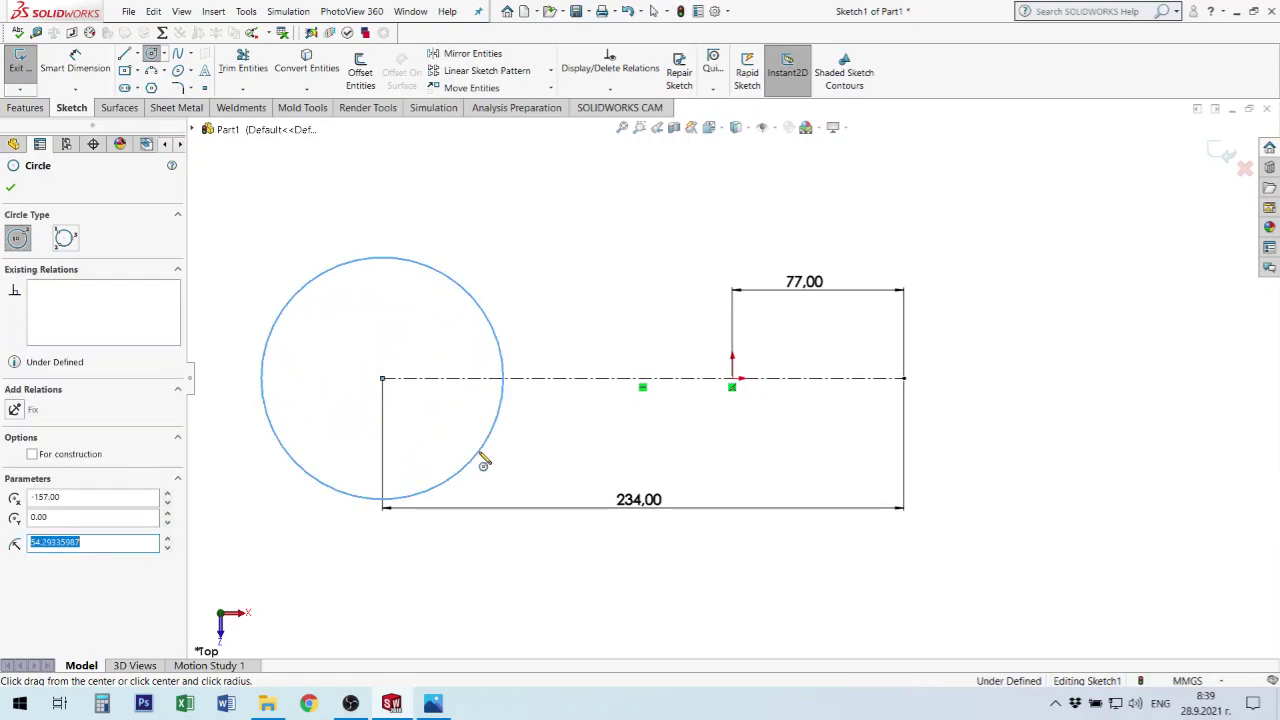
click(904, 379)
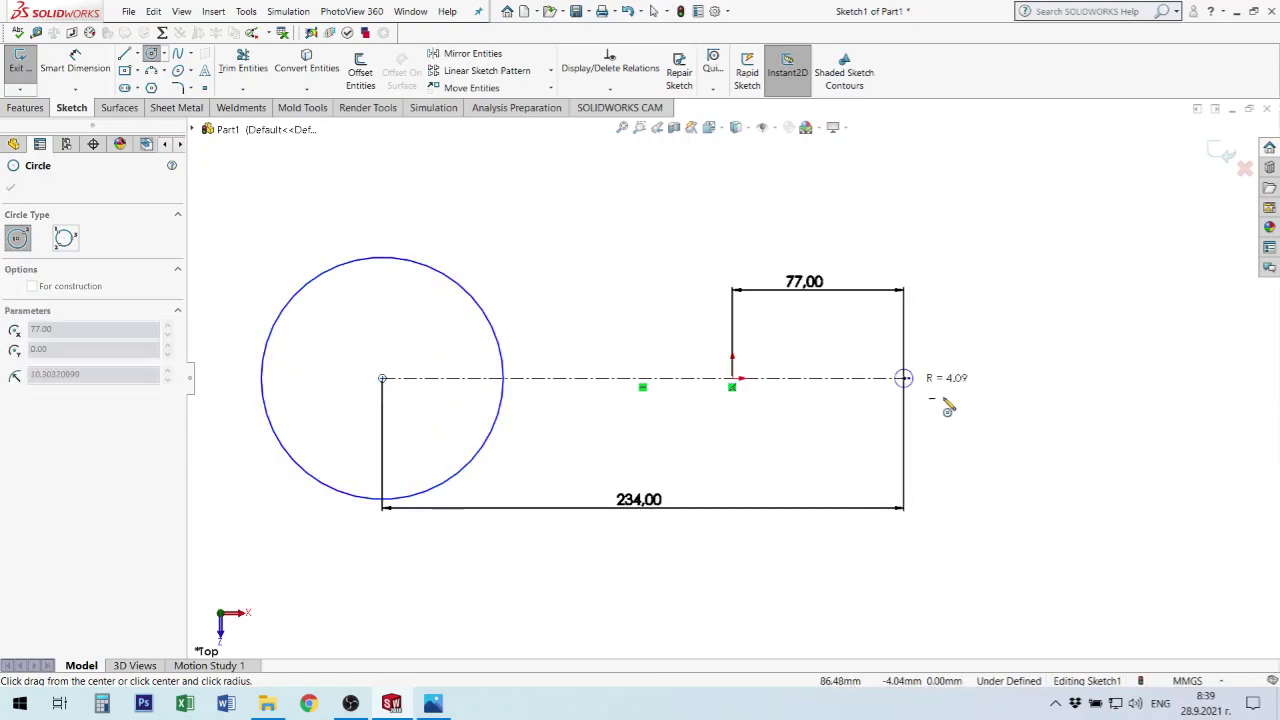
click(983, 446)
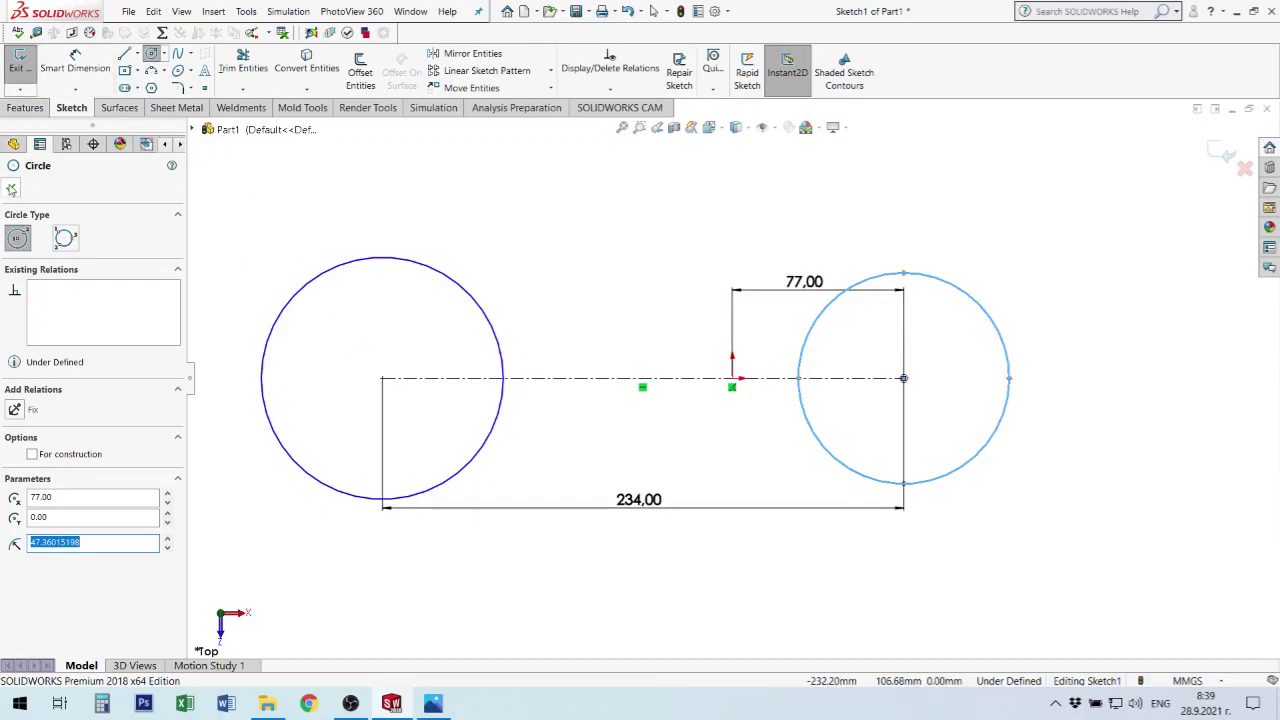
click(13, 190)
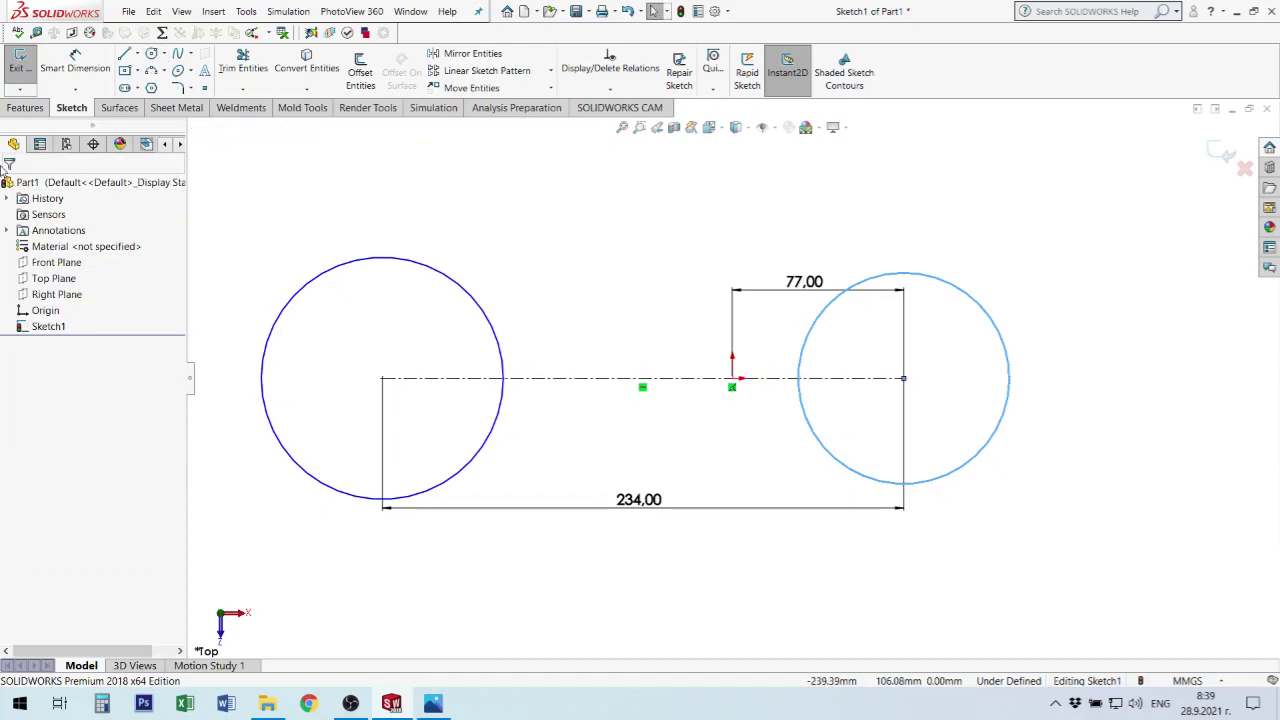
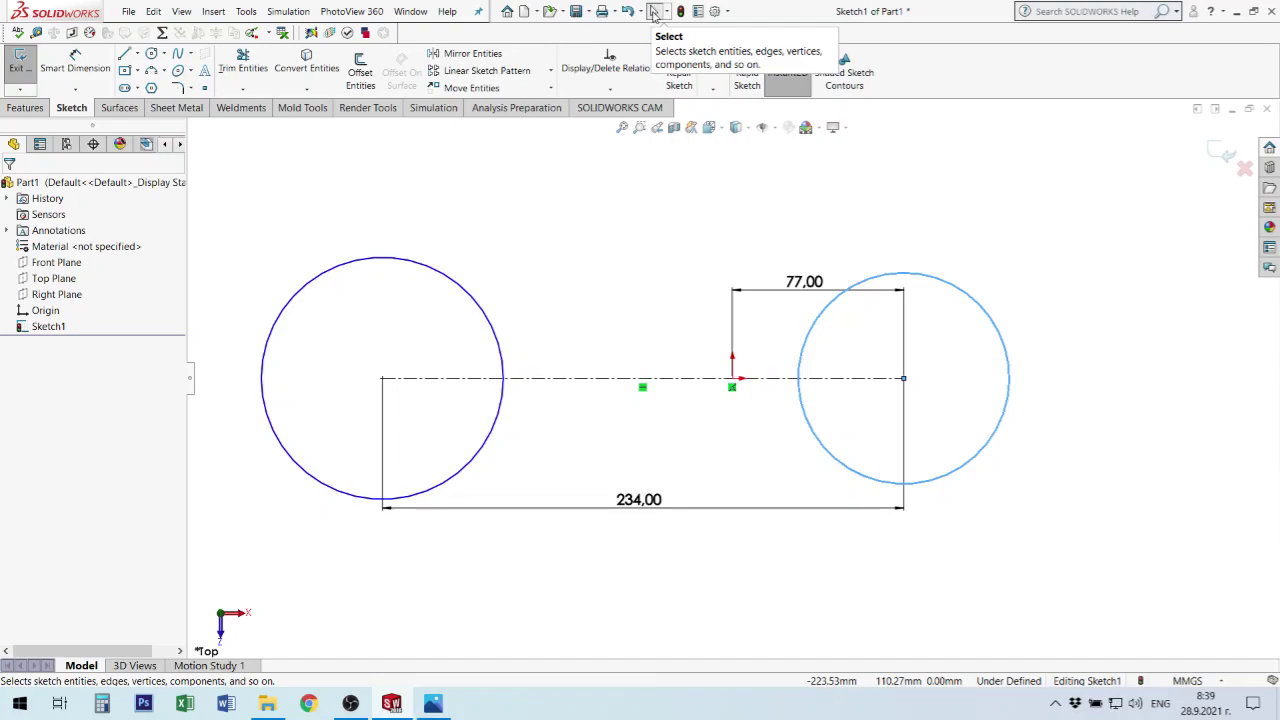
Resize both circles by dragging their edges, enlarging the left one.
click(653, 12)
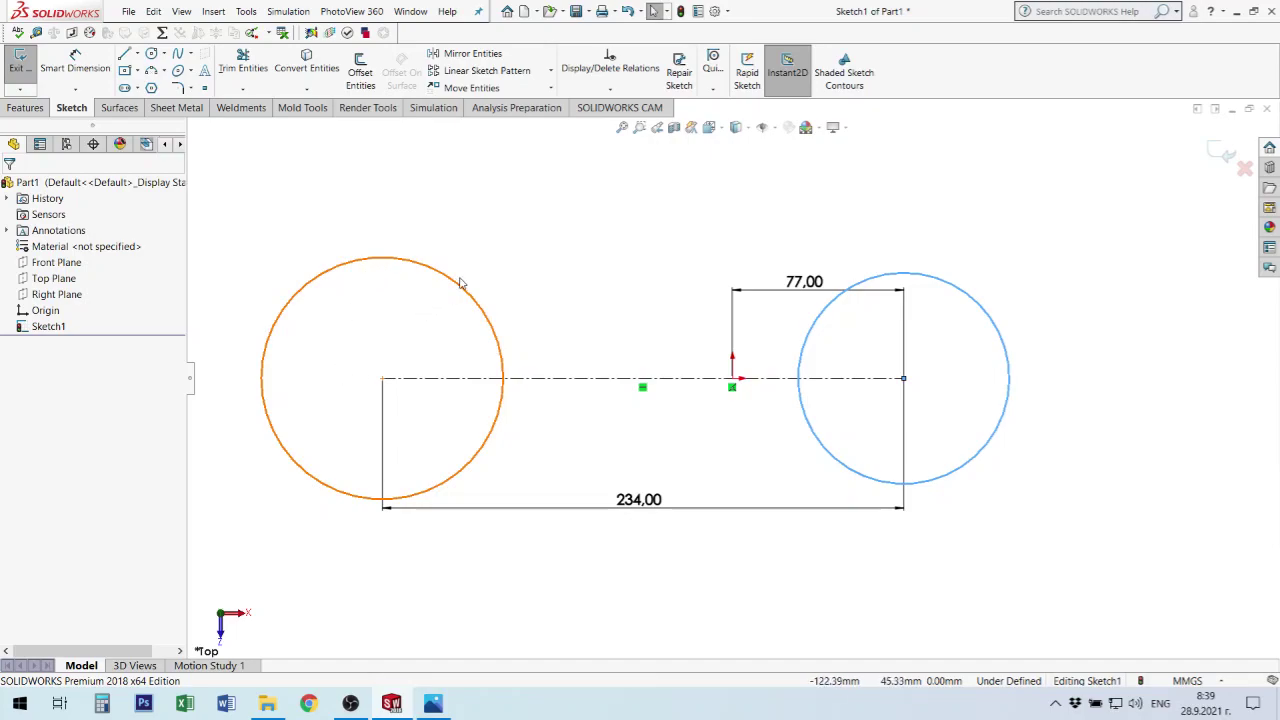
drag(460, 283, 523, 271)
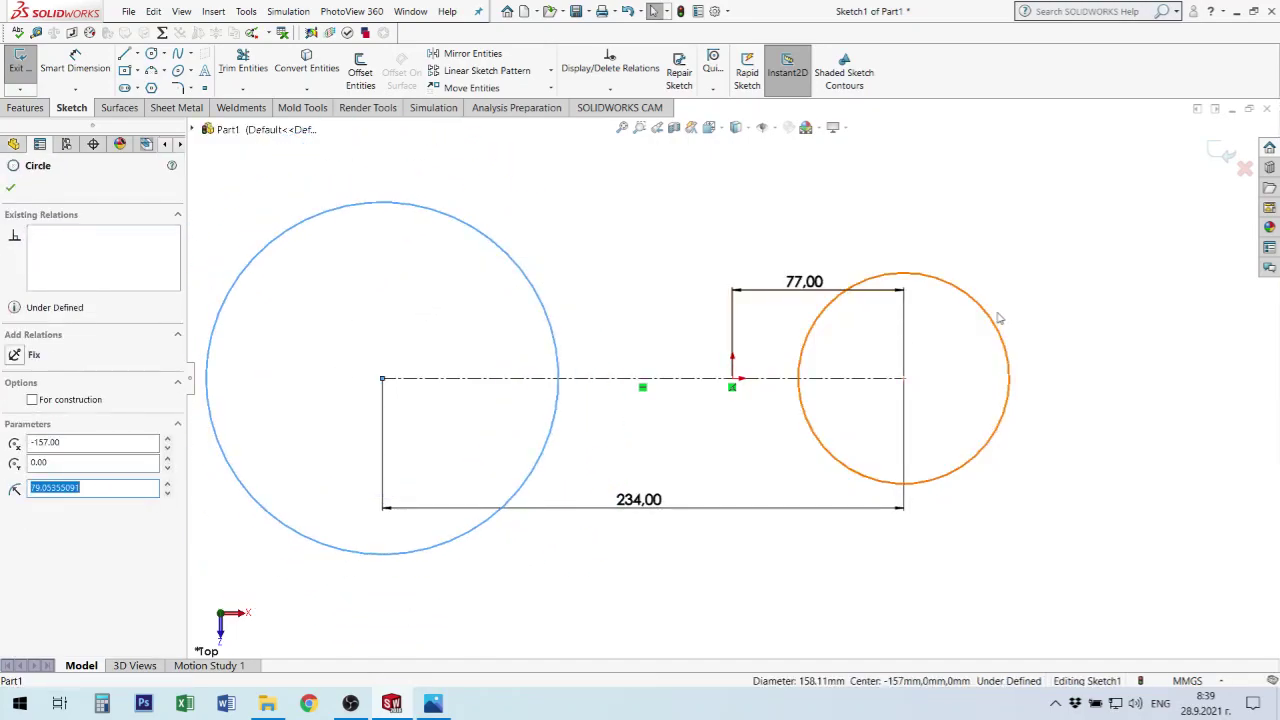
drag(994, 329, 1016, 342)
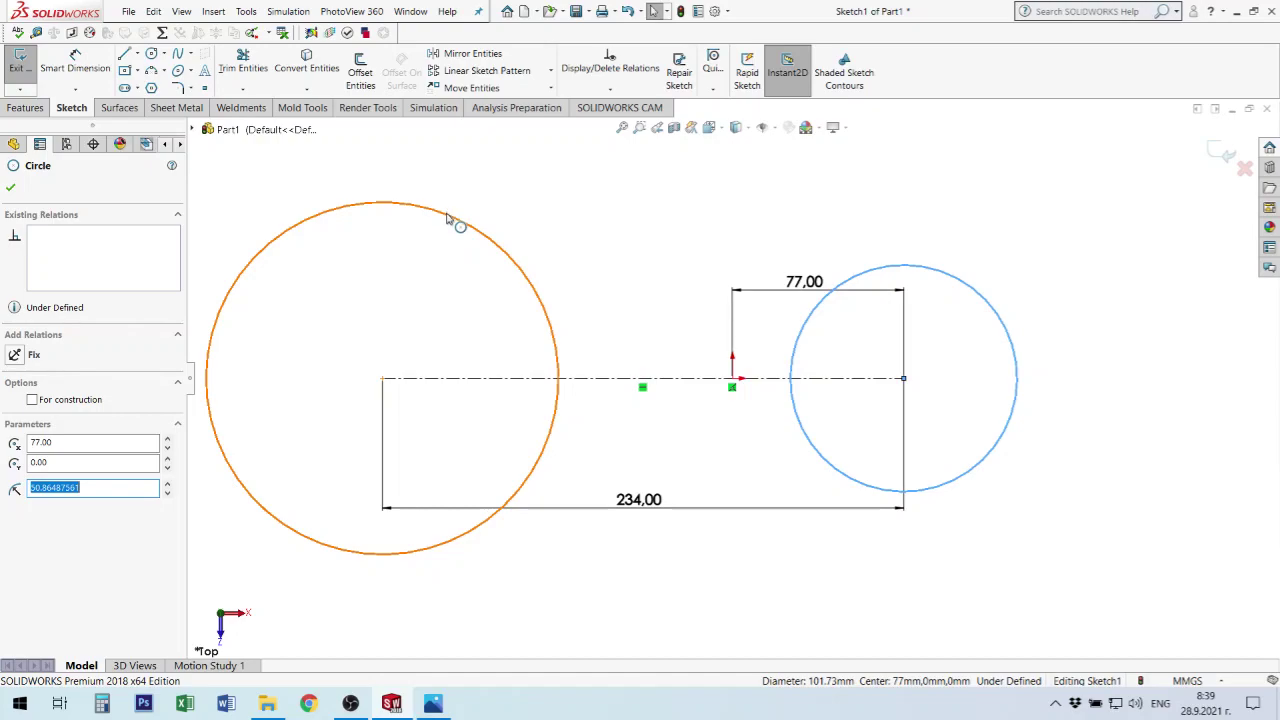
Fit the sketch in view and delete the left circle.
click(75, 62)
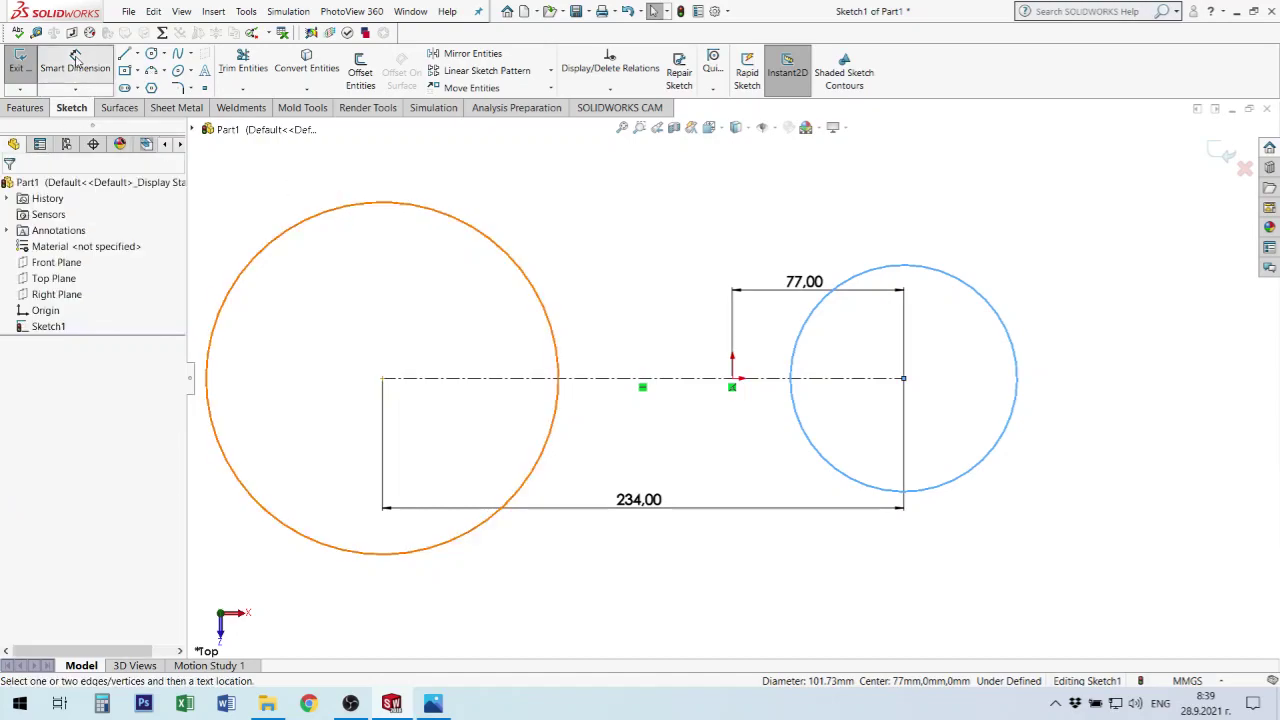
key(z)
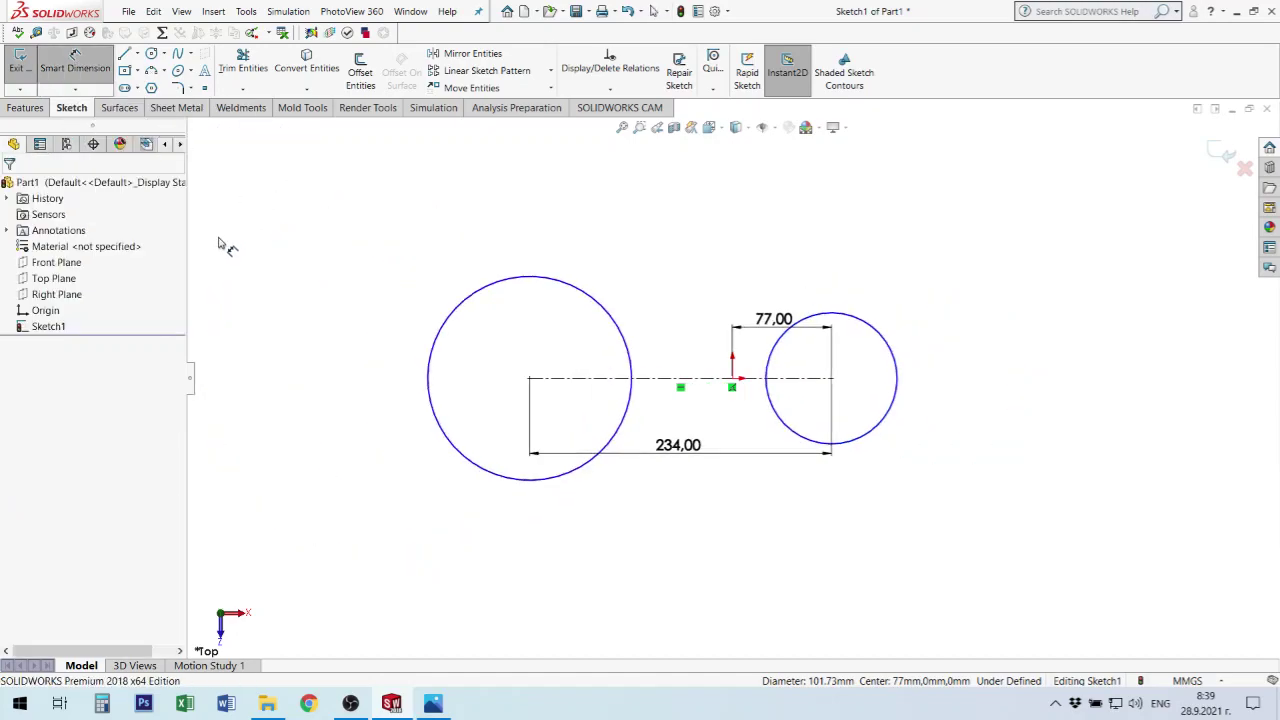
key(Escape)
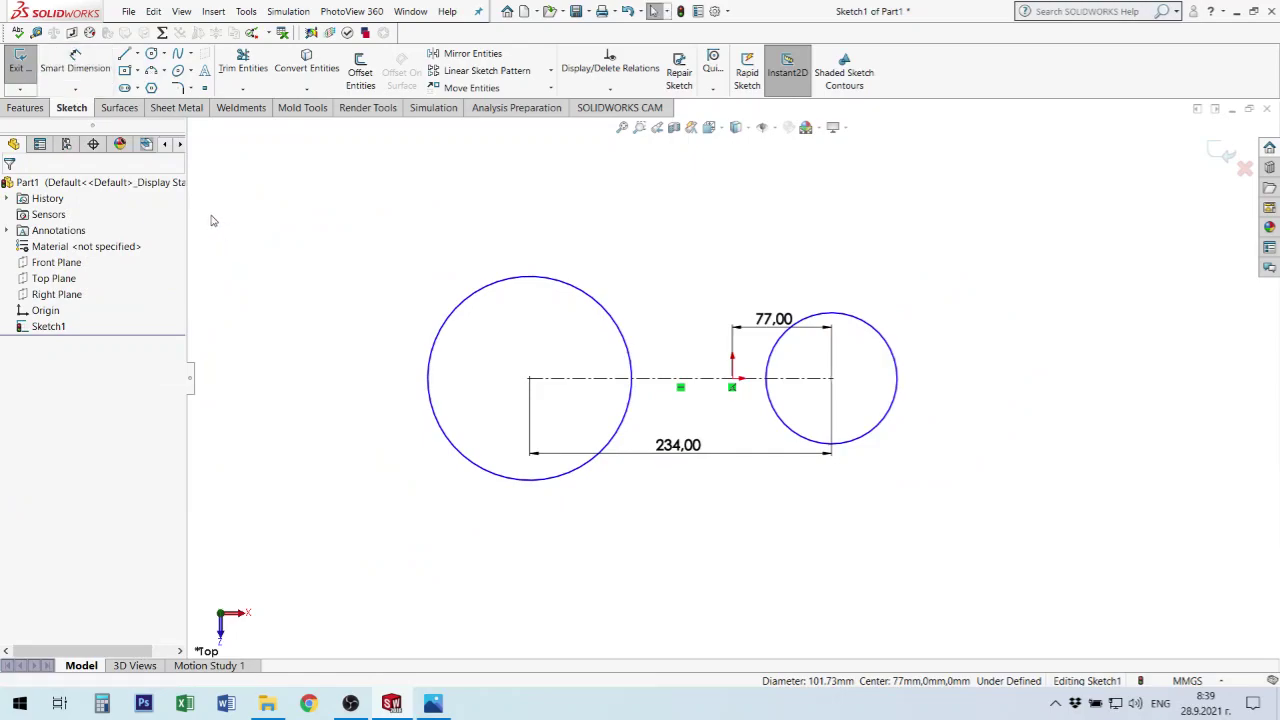
click(608, 320)
key(Delete)
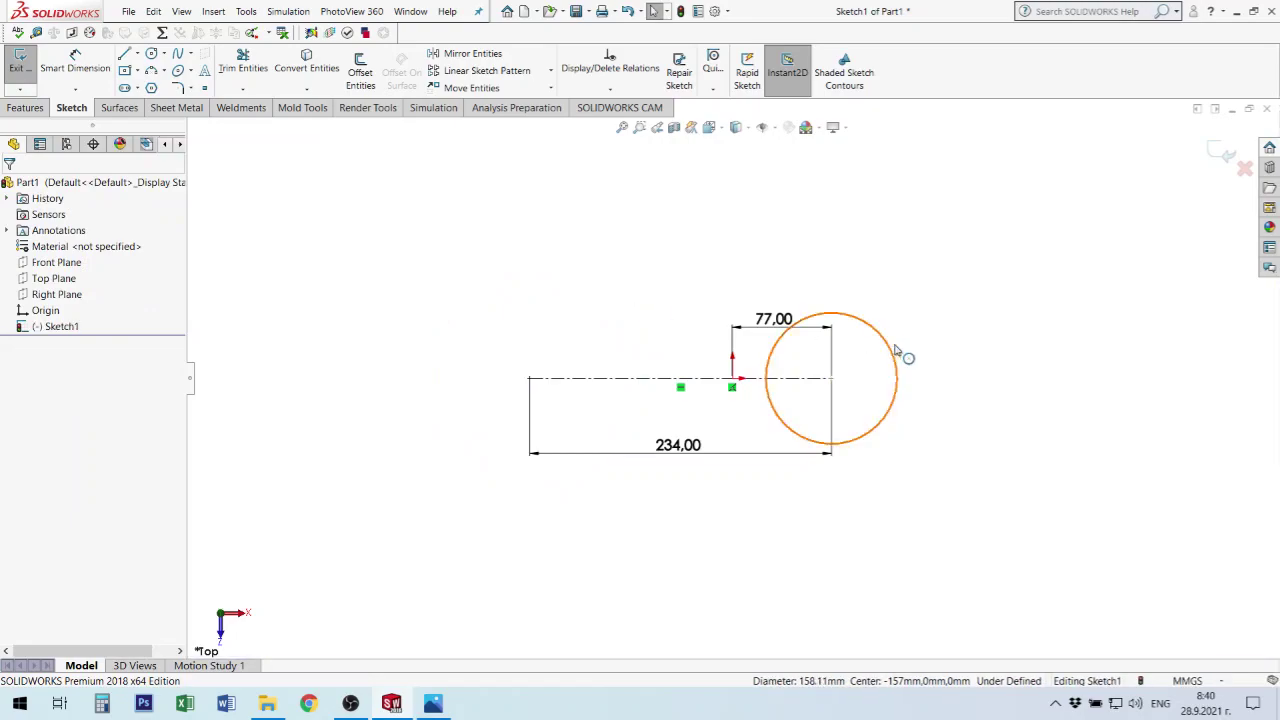
Delete the right circle and draw a new circle on the centerline reaching its left end.
click(894, 357)
key(Delete)
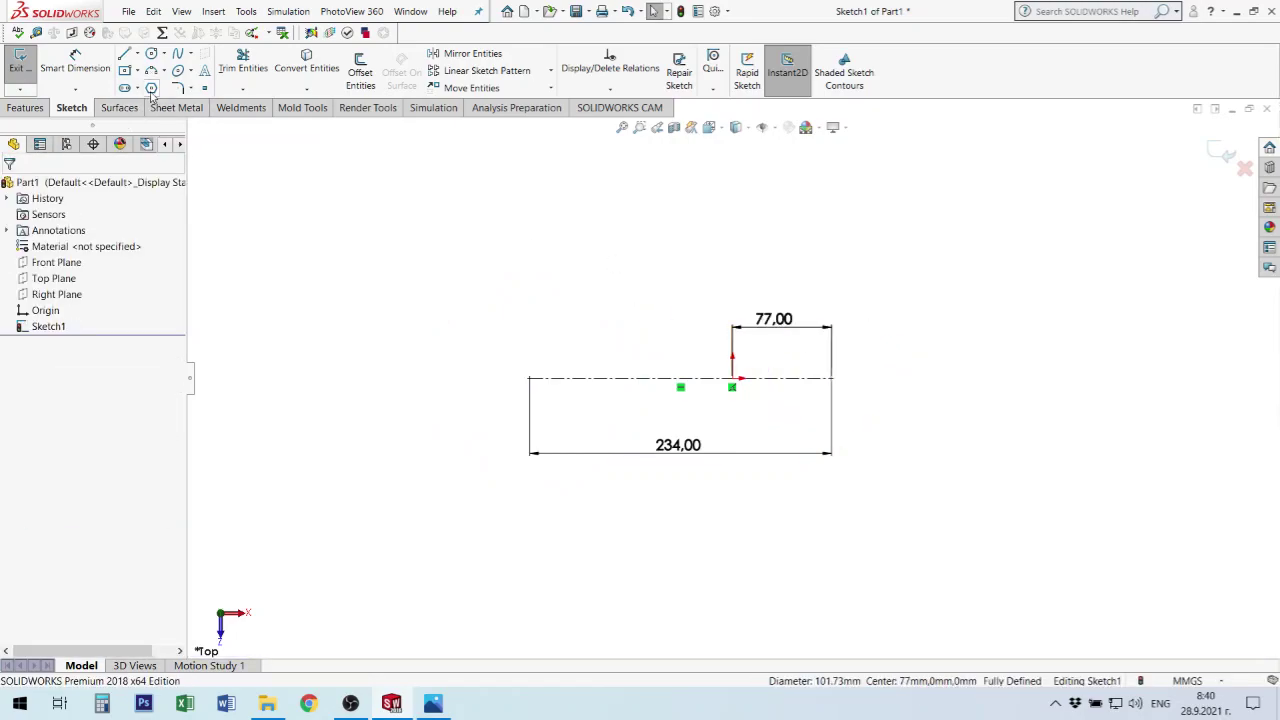
click(151, 53)
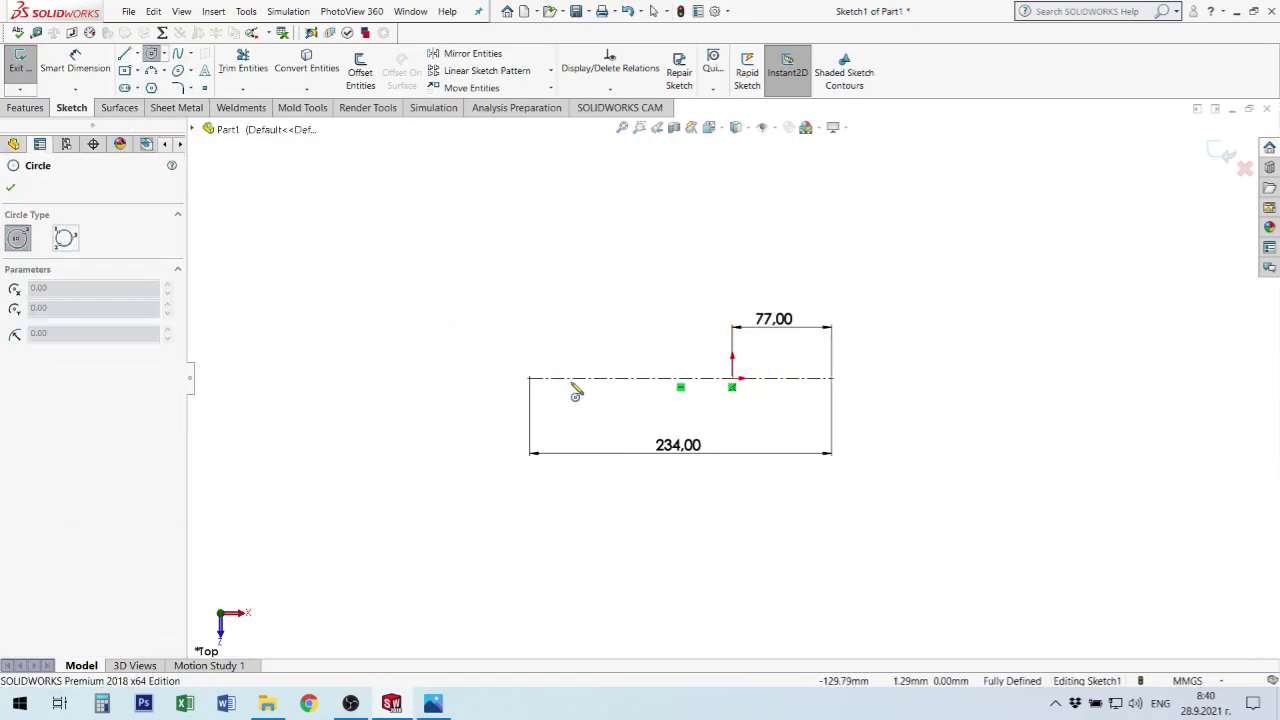
click(575, 379)
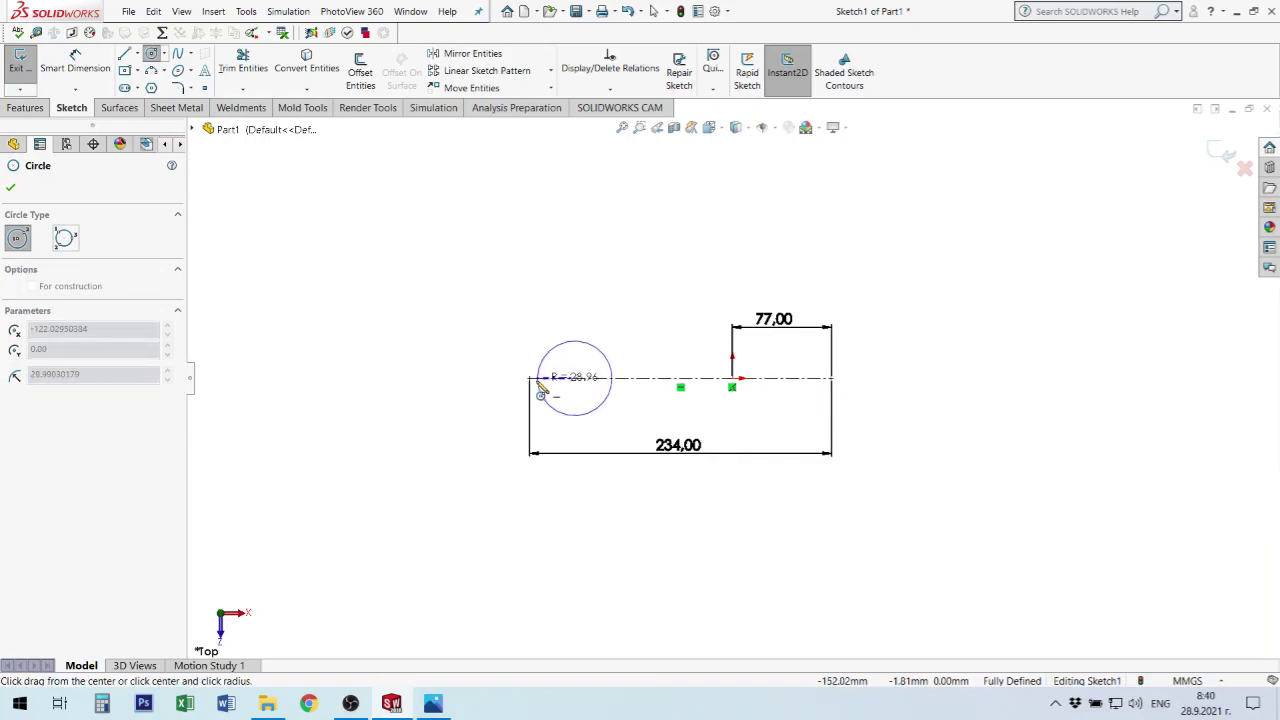
click(533, 393)
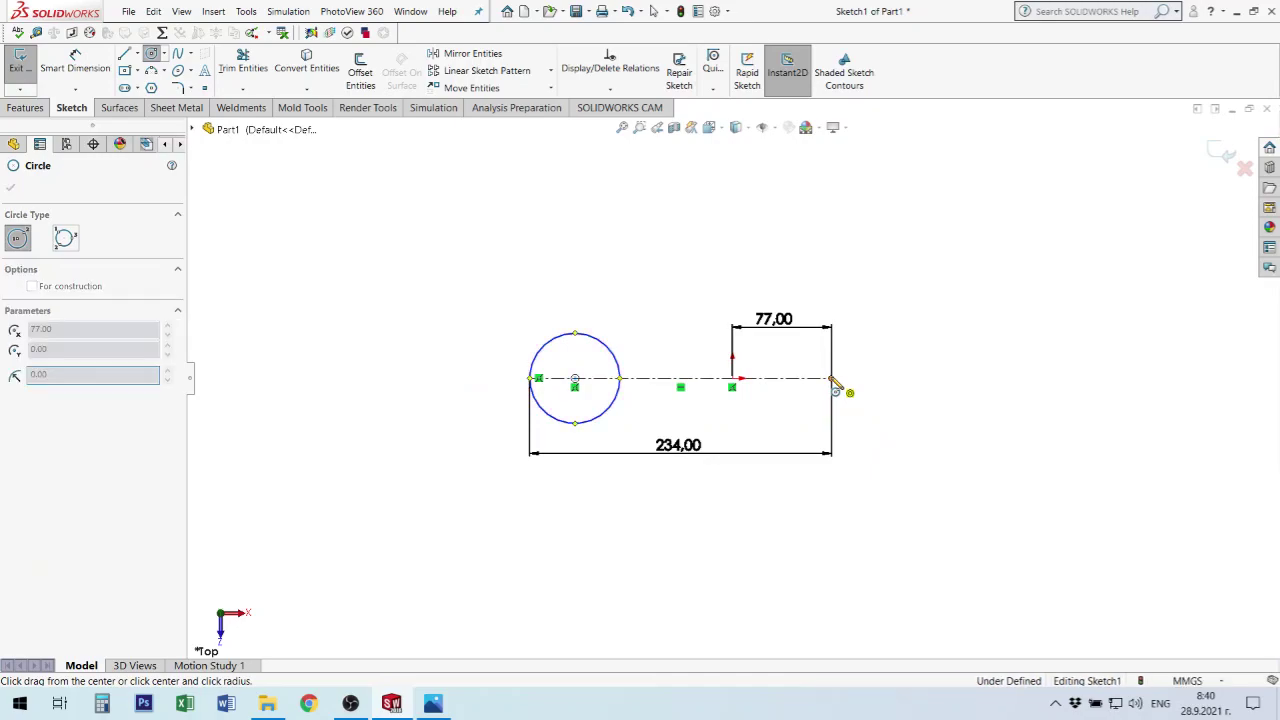
key(Escape)
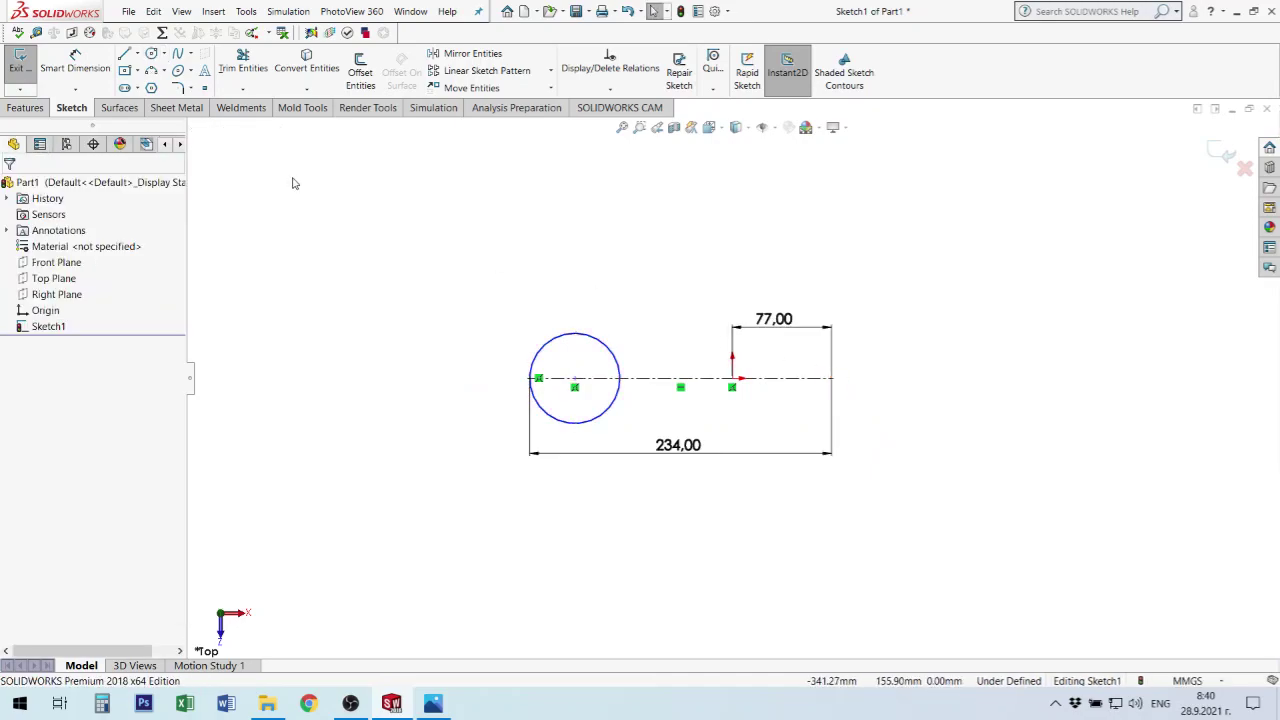
Draw a second circle on the centerline reaching its right end.
key(Return)
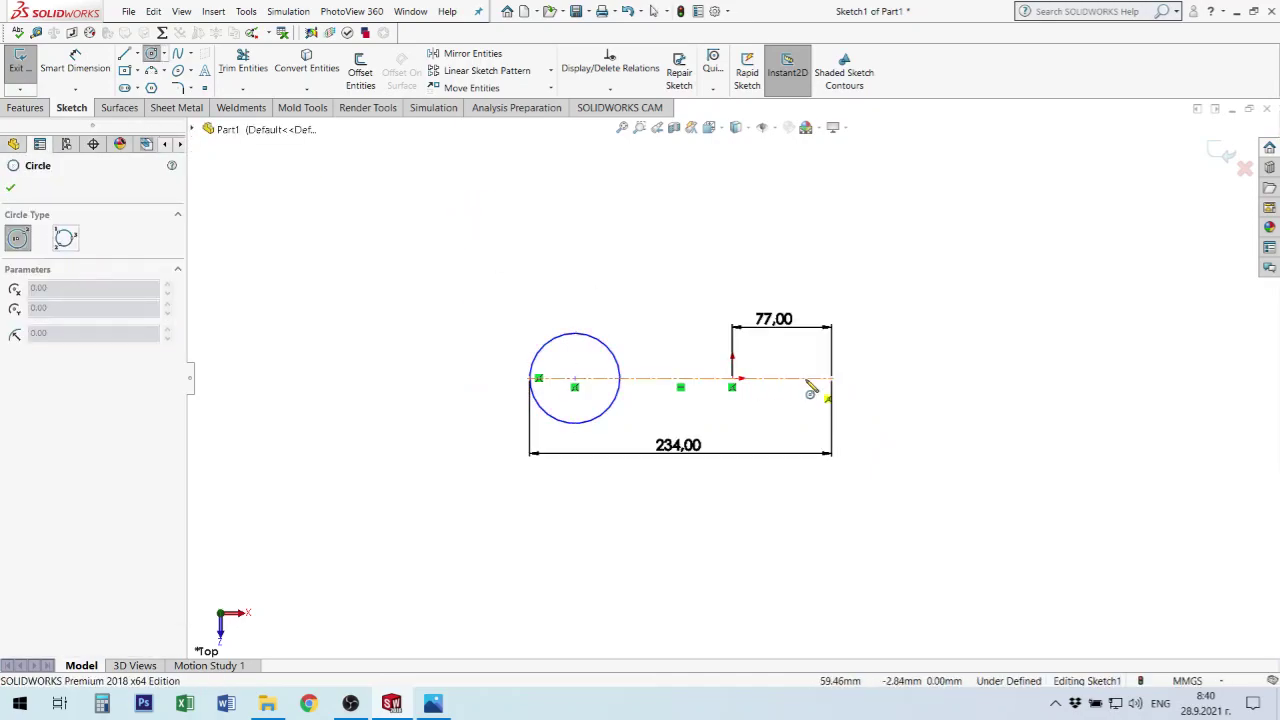
click(803, 378)
click(832, 385)
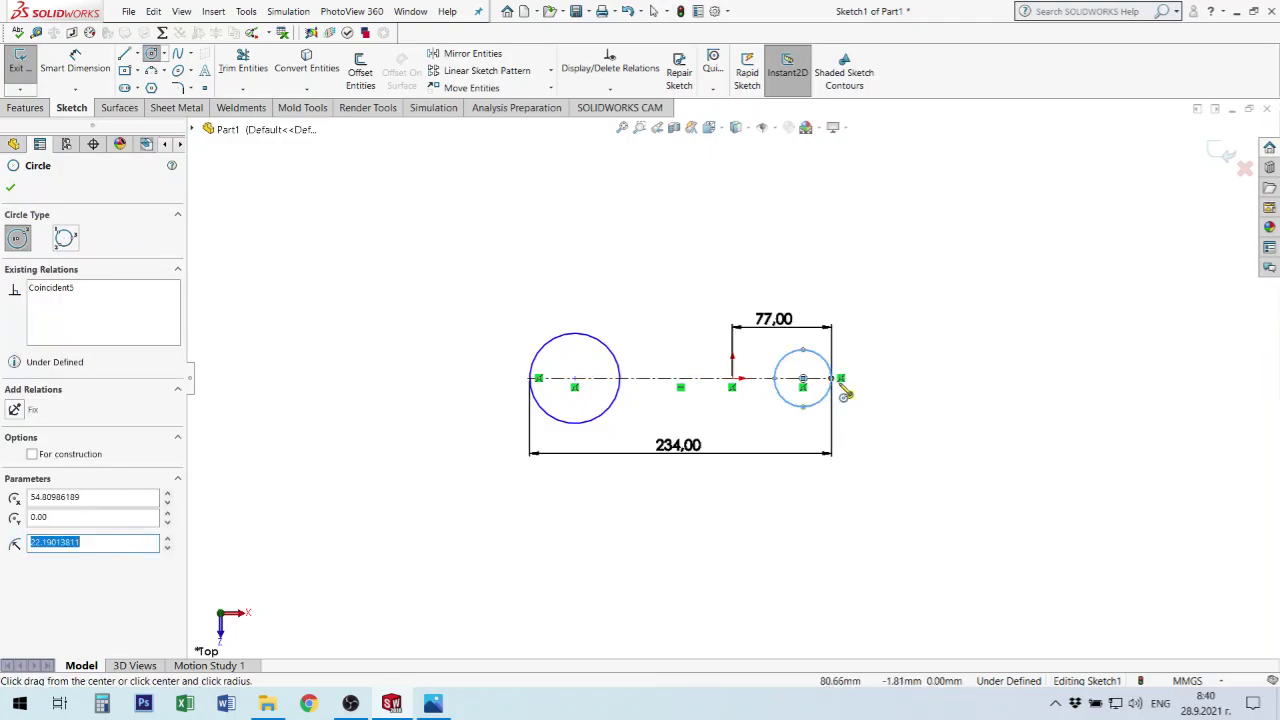
key(Escape)
scroll(700, 370, down, 3)
scroll(457, 351, down, 2)
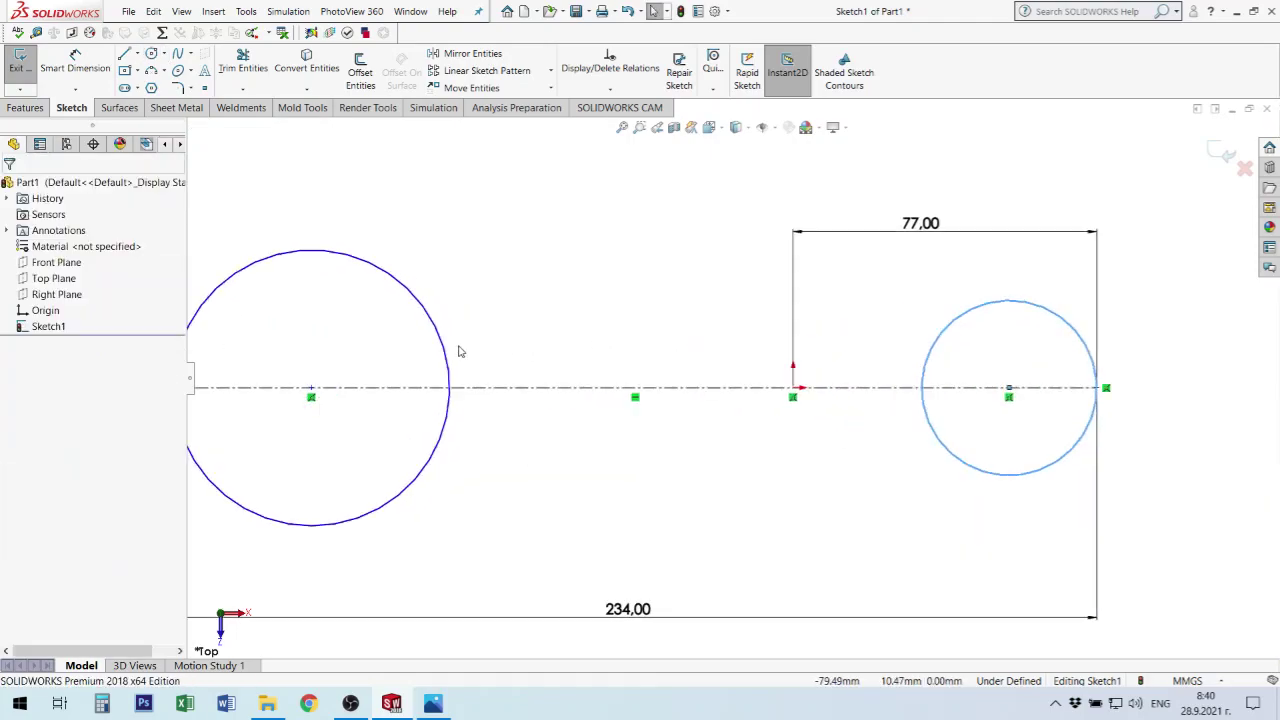
scroll(450, 360, up, 2)
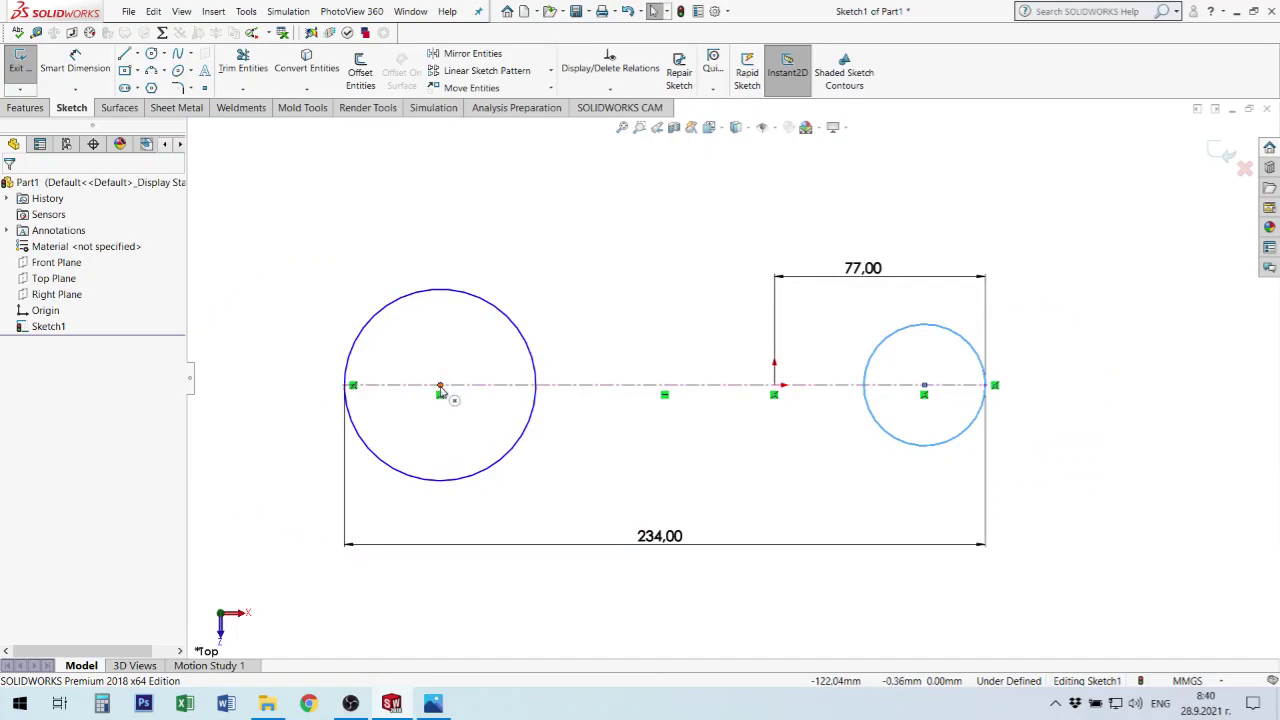
Enlarge both circles by dragging their centres inward along the centerline.
mouse_move(441, 388)
mouse_down()
mouse_move(490, 388)
mouse_move(459, 388)
mouse_up()
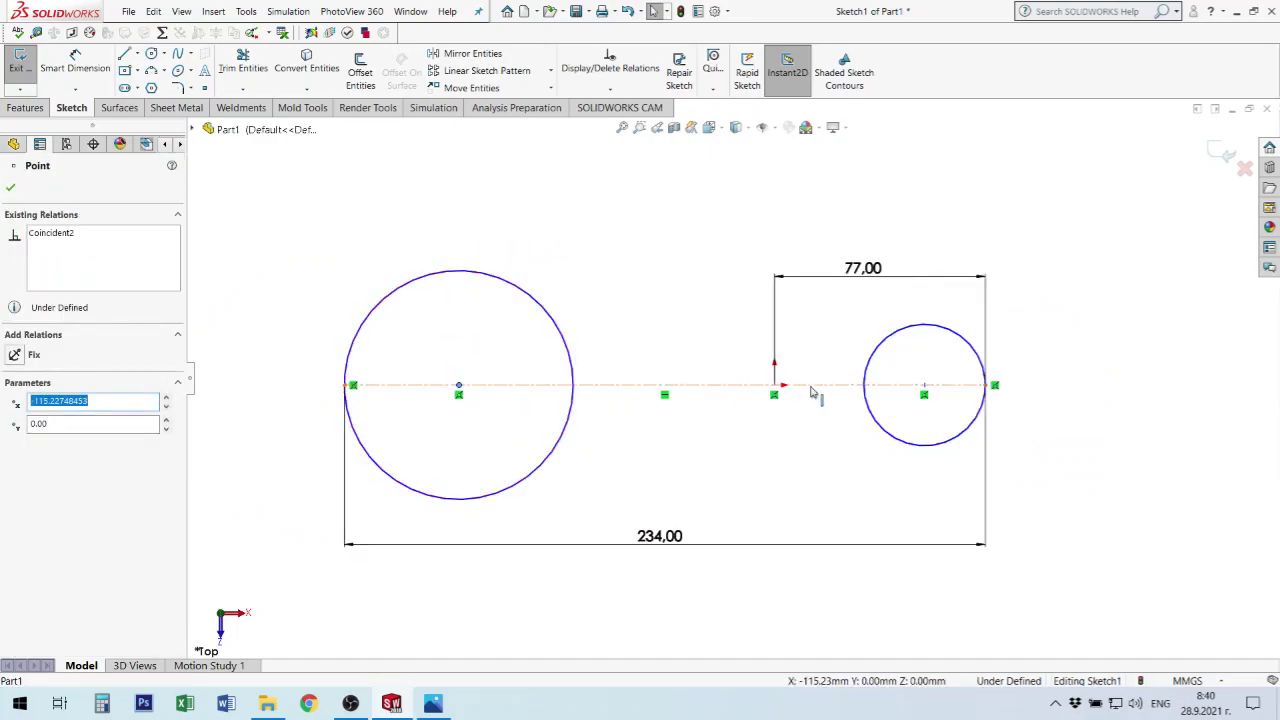
drag(925, 393, 897, 396)
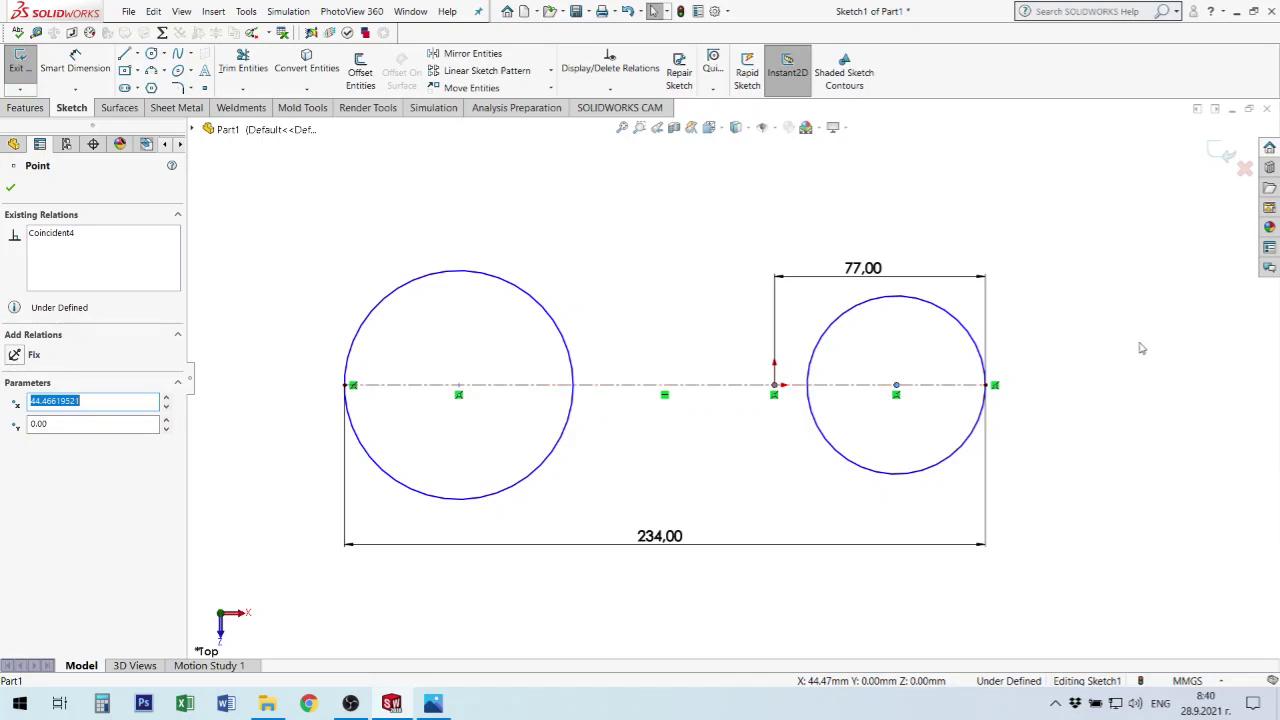
click(930, 303)
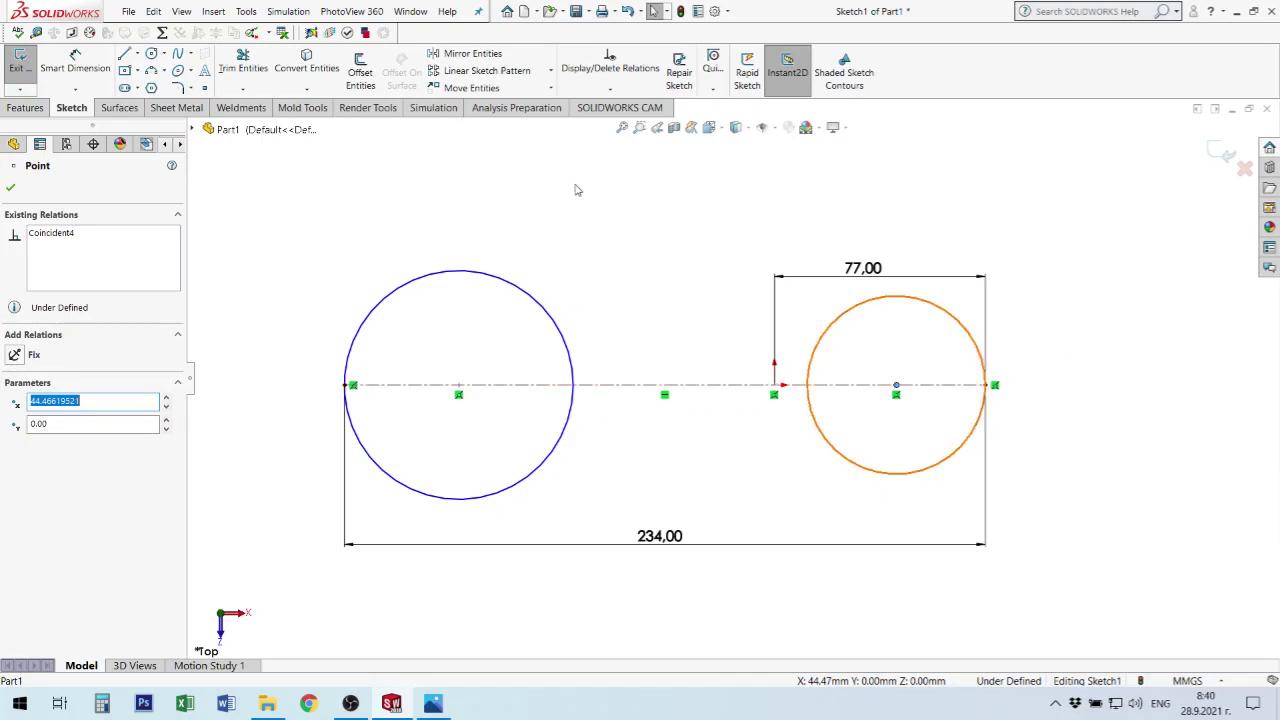
click(86, 62)
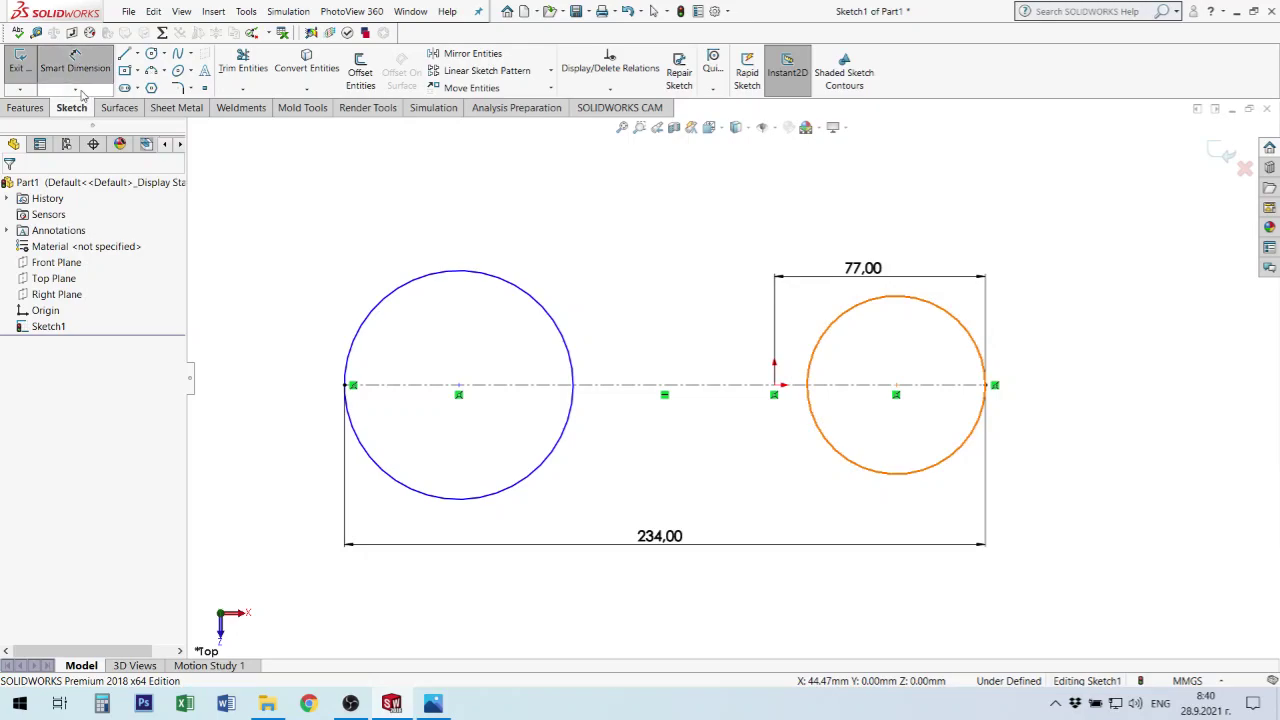
Show the Smart Dimension type list with Horizontal, Vertical and Ordinate options.
click(82, 92)
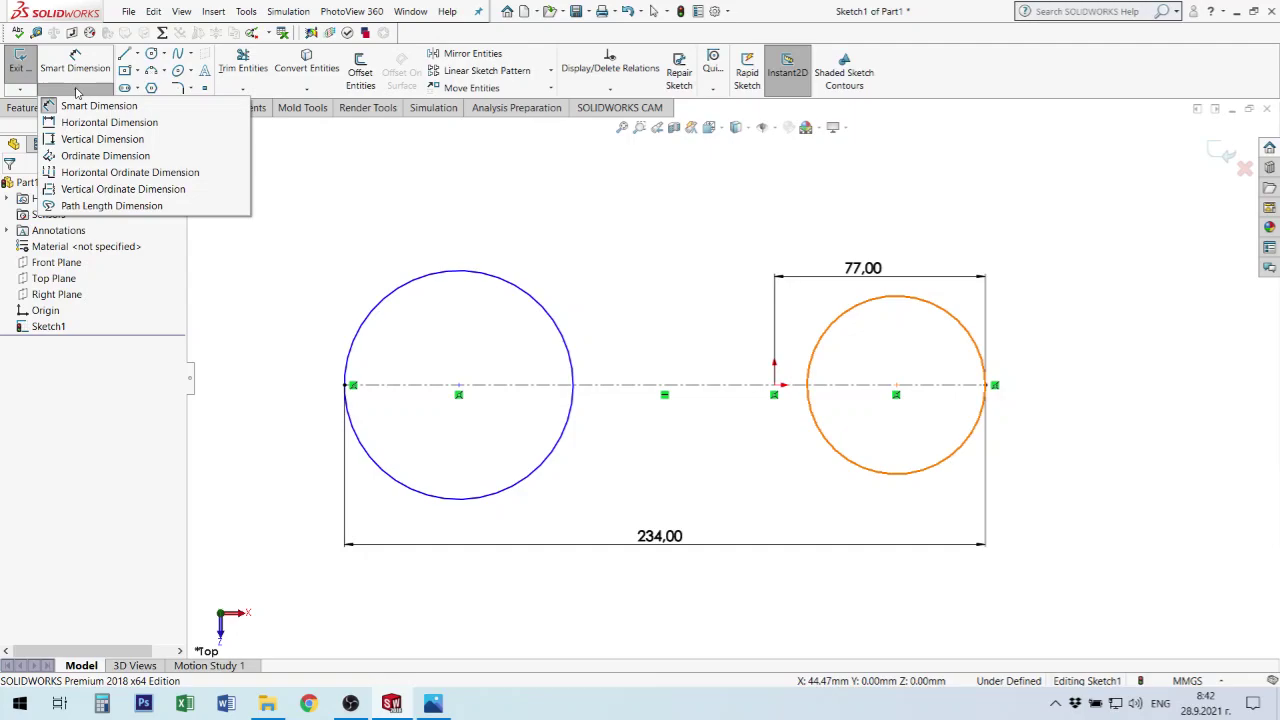
Dimension the right circle's diameter as Ø120.
click(76, 92)
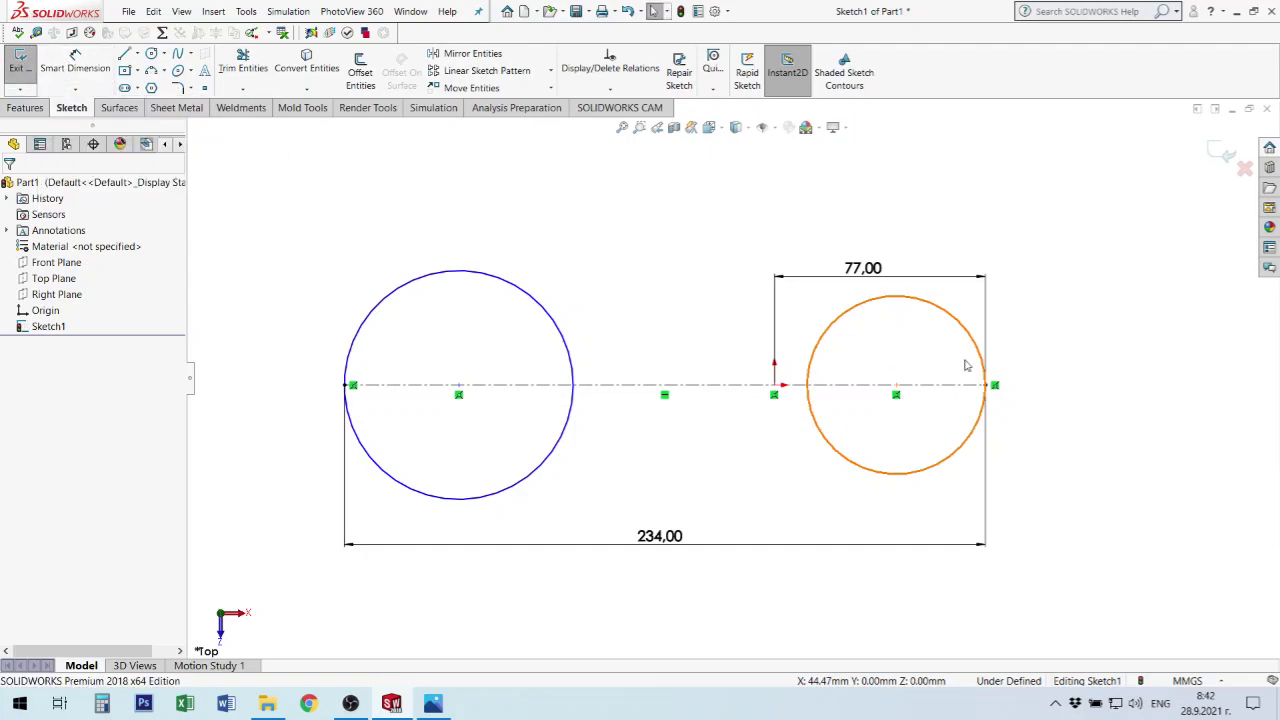
click(966, 449)
click(90, 68)
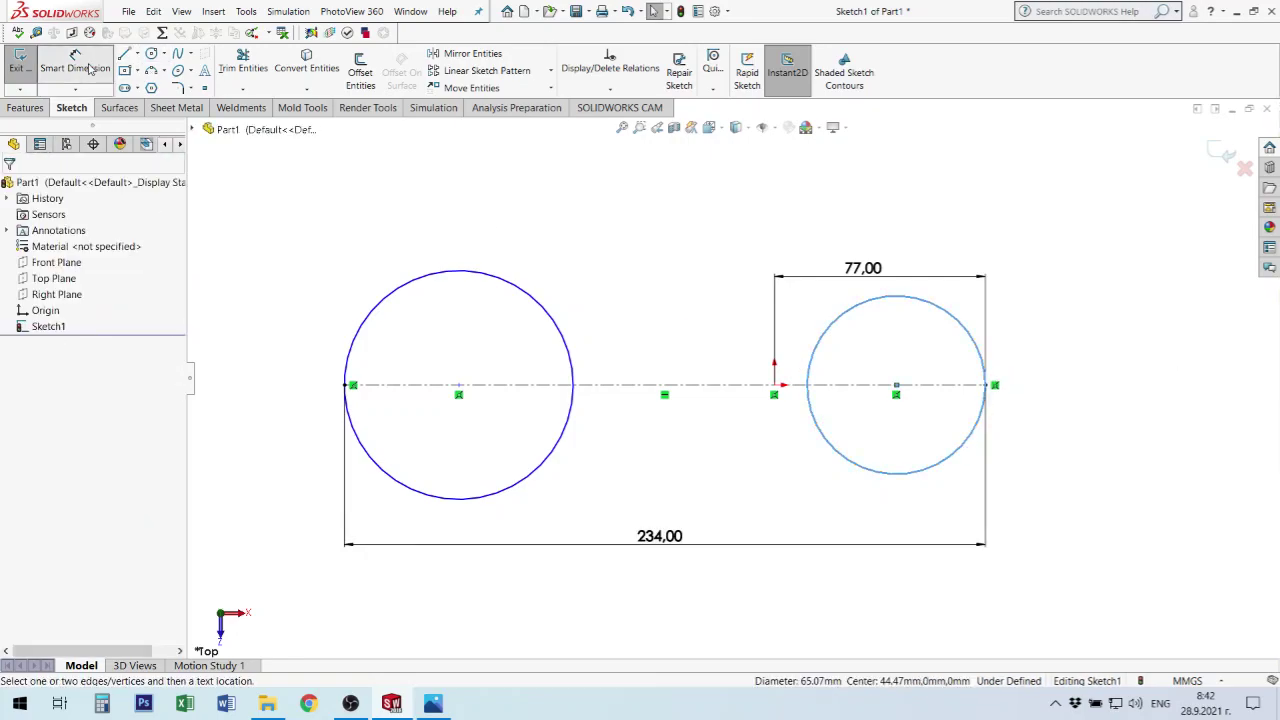
click(76, 62)
click(967, 447)
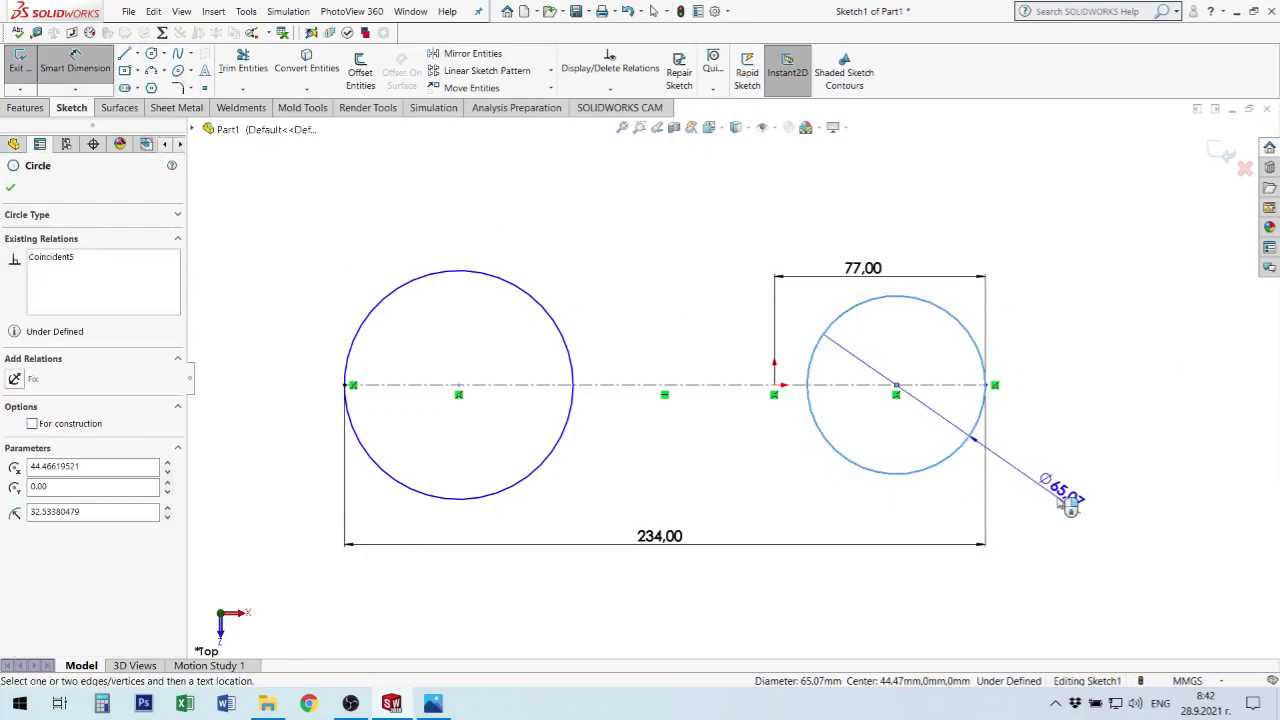
click(1078, 512)
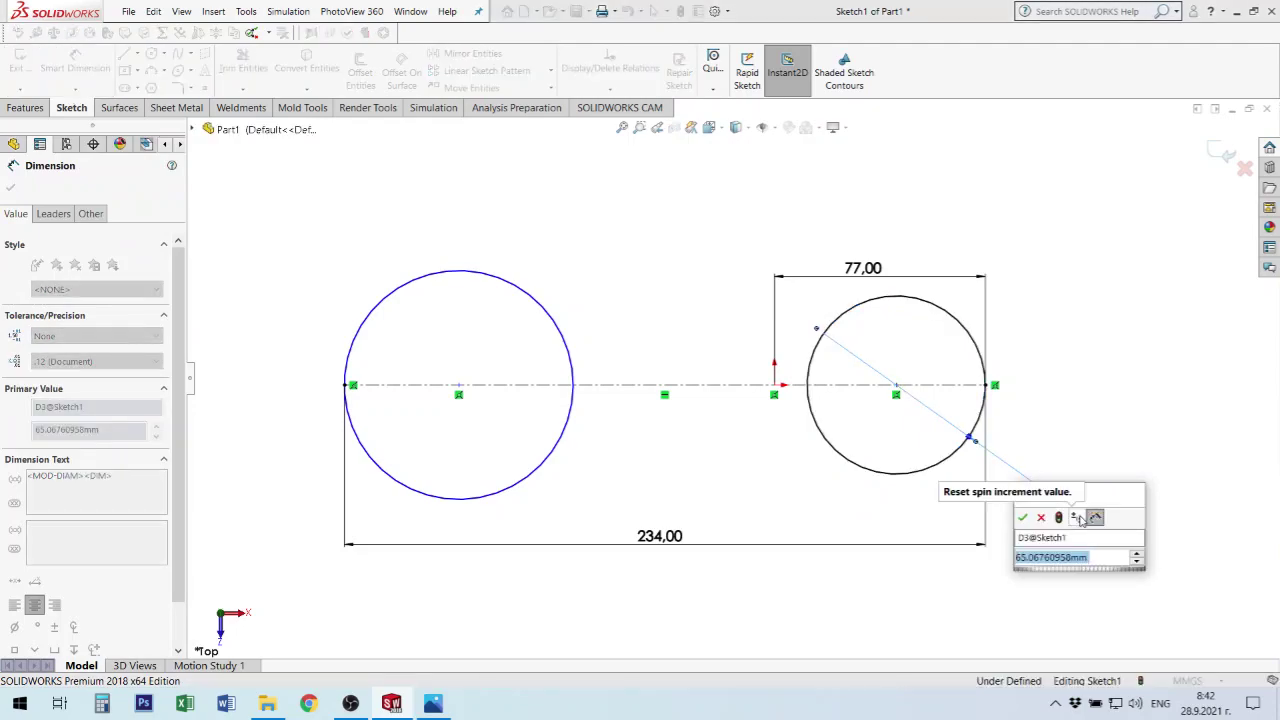
text(120)
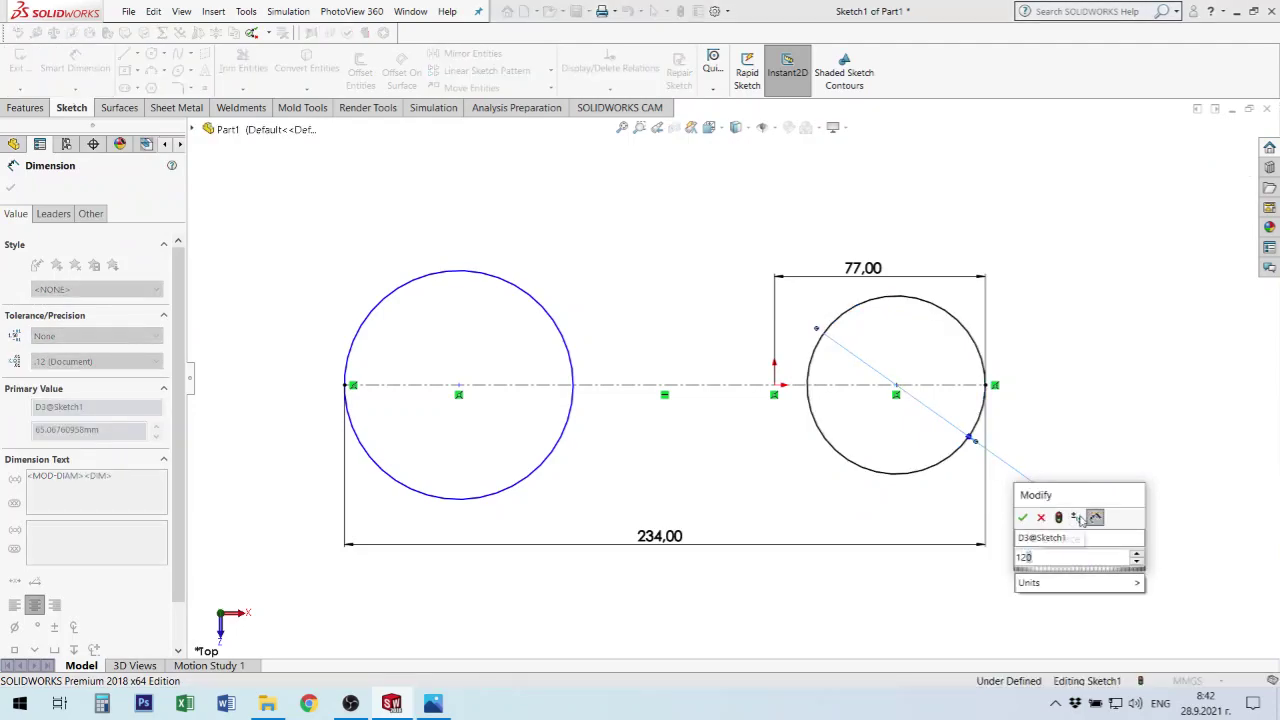
key(Return)
Dimension the left circle as Ø180 and move its label to the upper left.
click(557, 323)
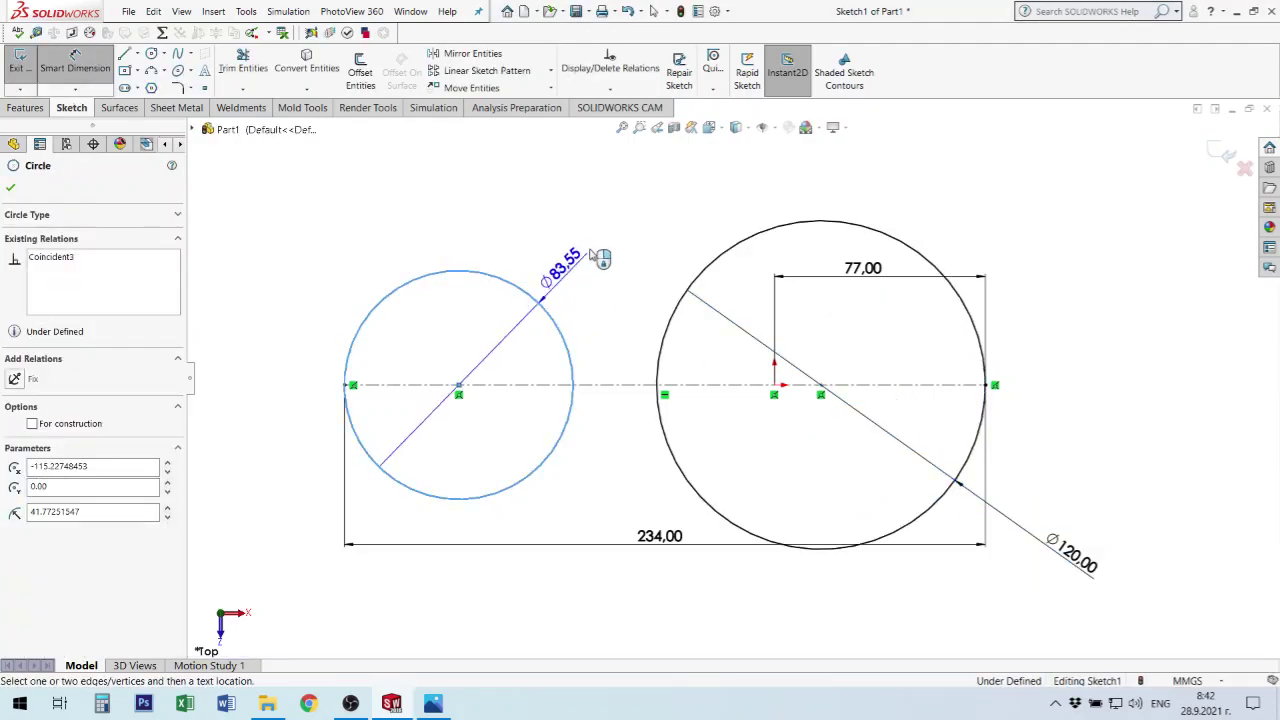
click(625, 226)
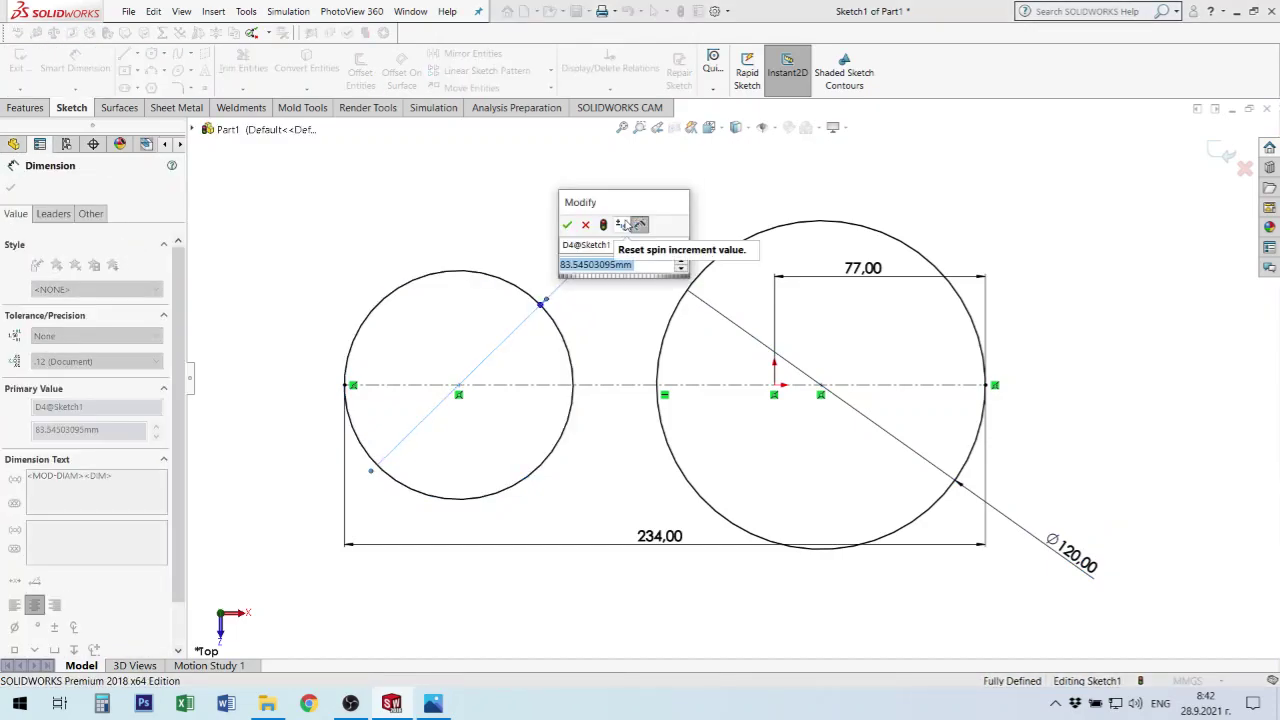
text(180)
key(Return)
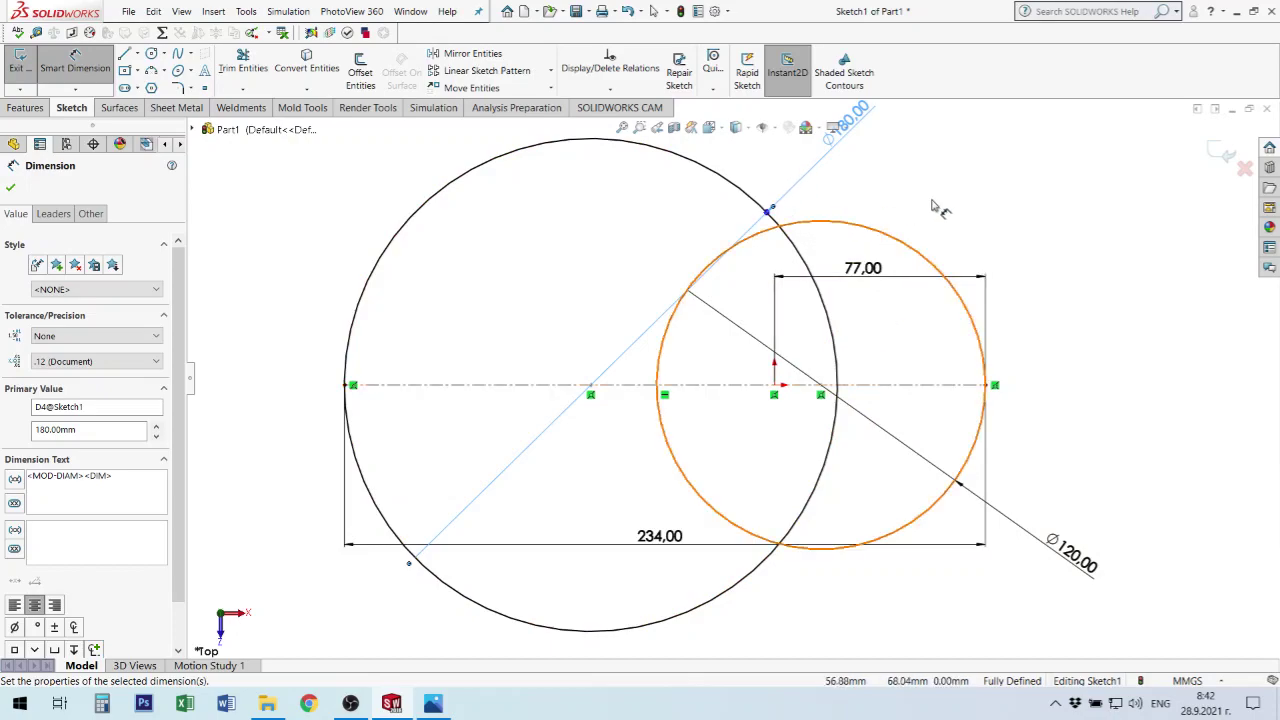
drag(858, 121, 370, 168)
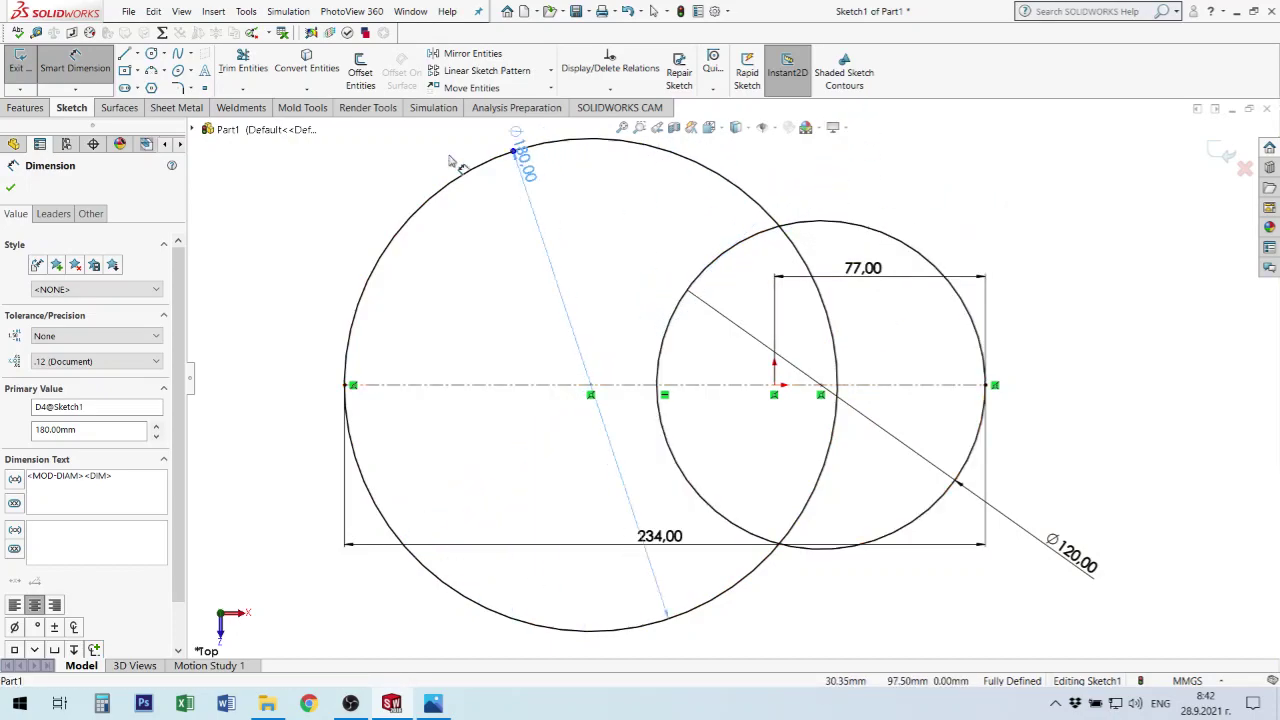
click(887, 176)
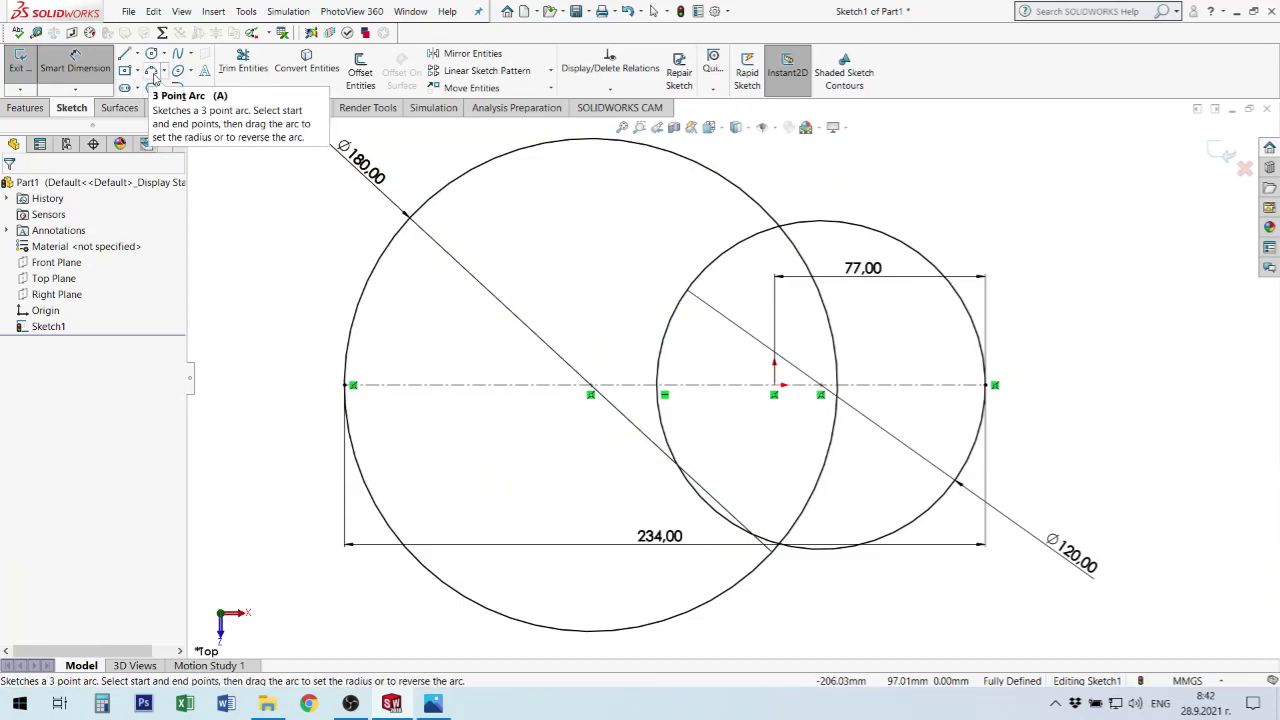
Draw a three-point arc from the top of the Ø180 circle onto the Ø120 circle.
click(154, 77)
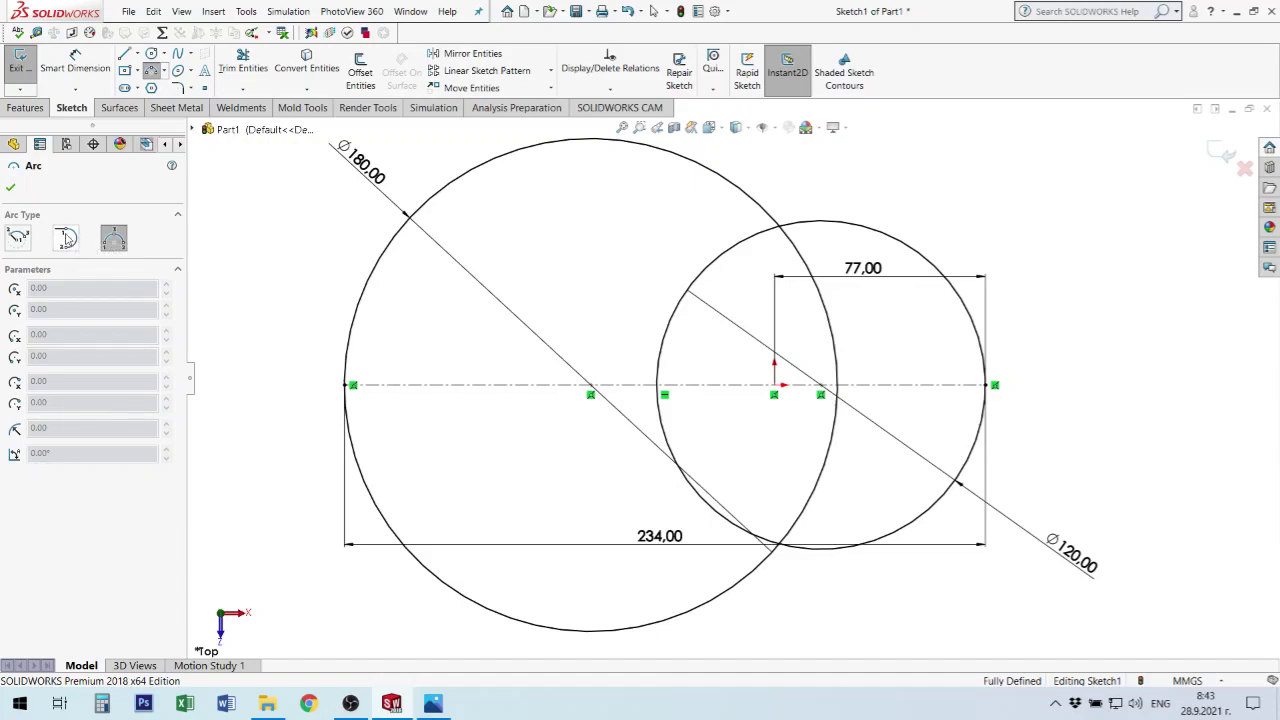
key(f)
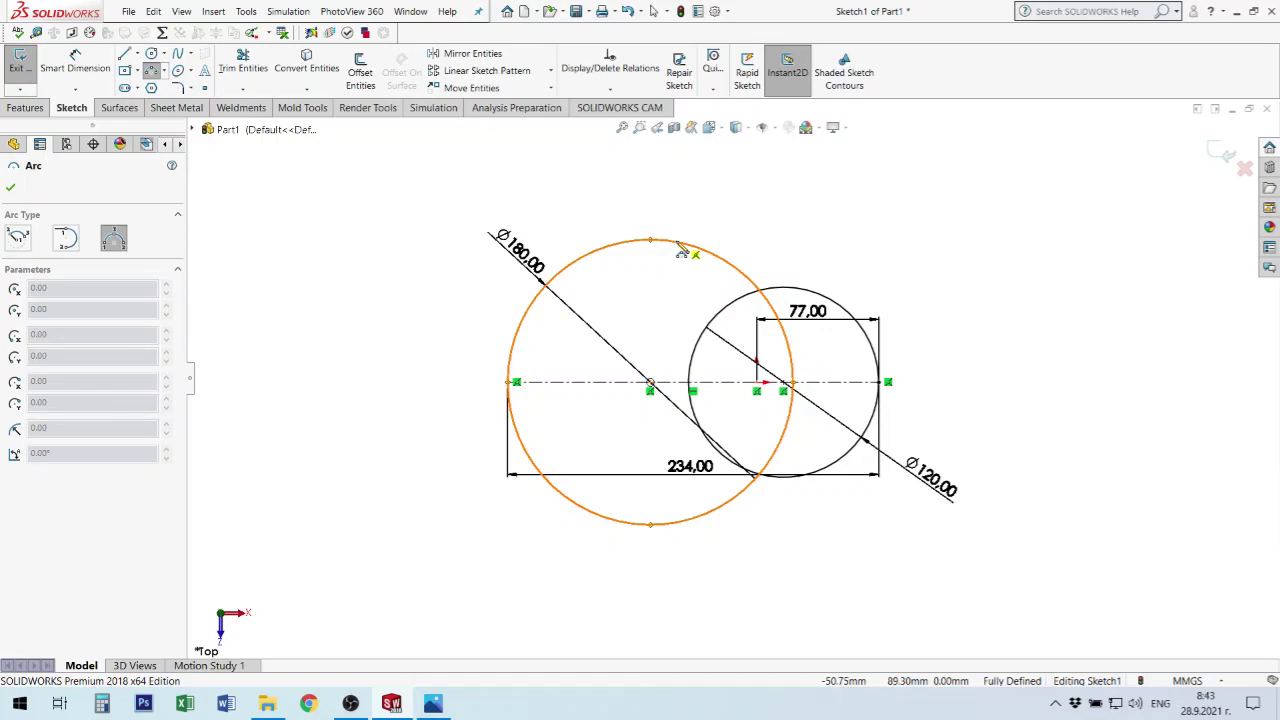
click(679, 244)
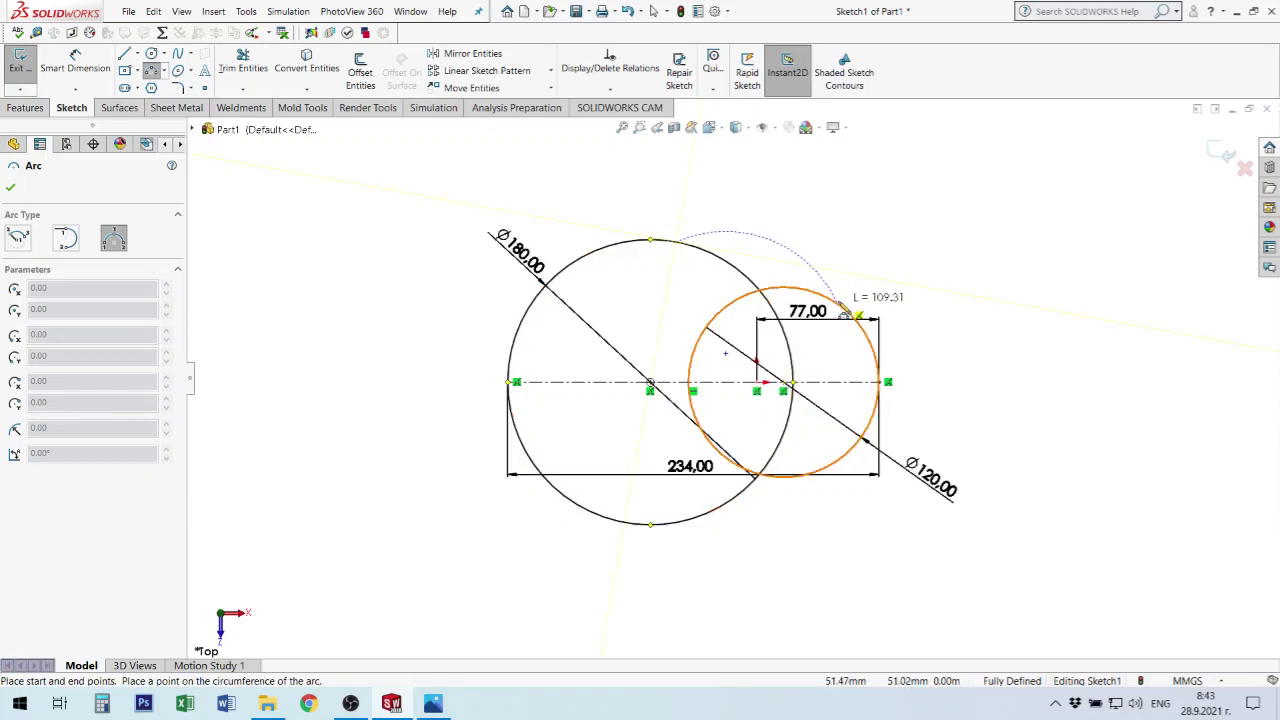
click(840, 300)
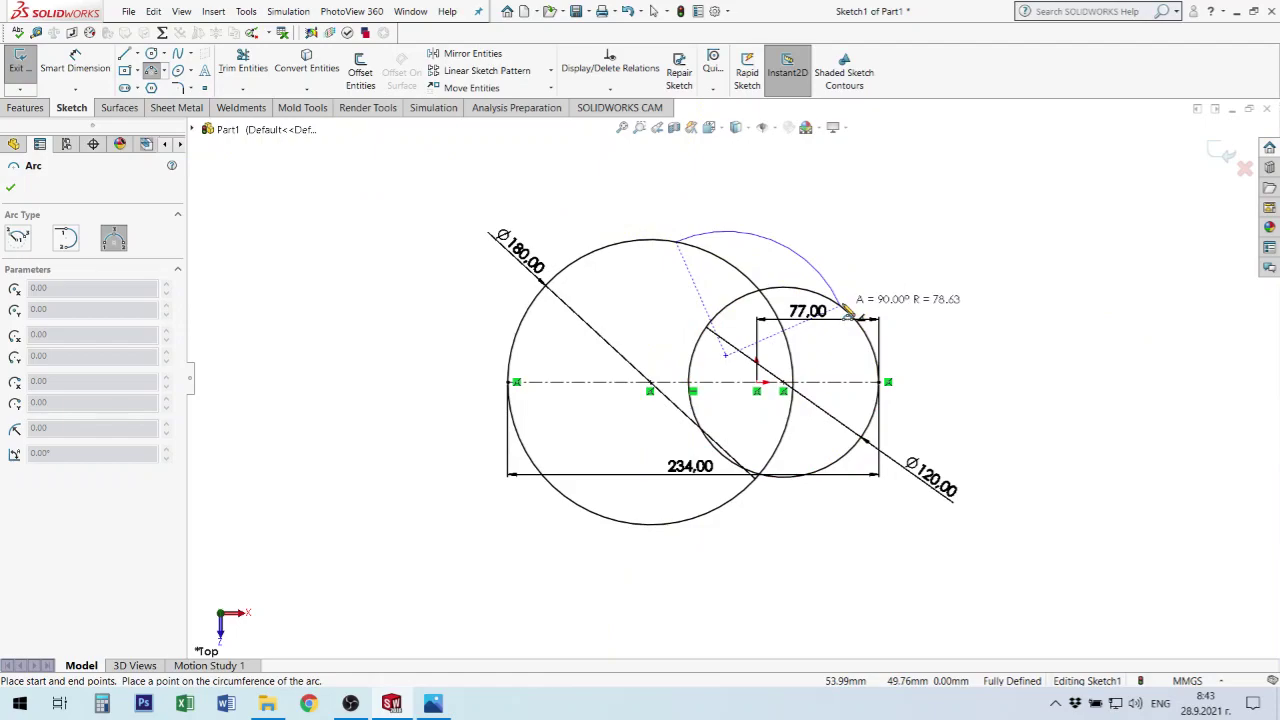
click(767, 250)
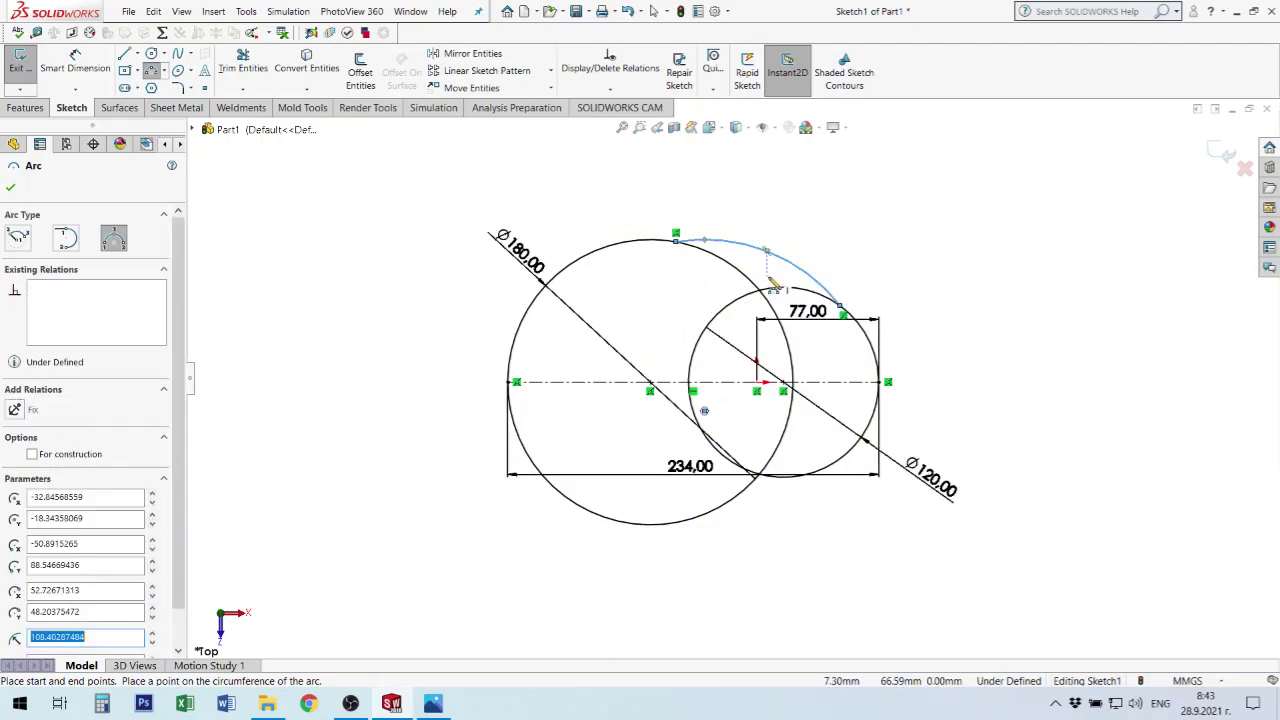
click(982, 242)
key(Escape)
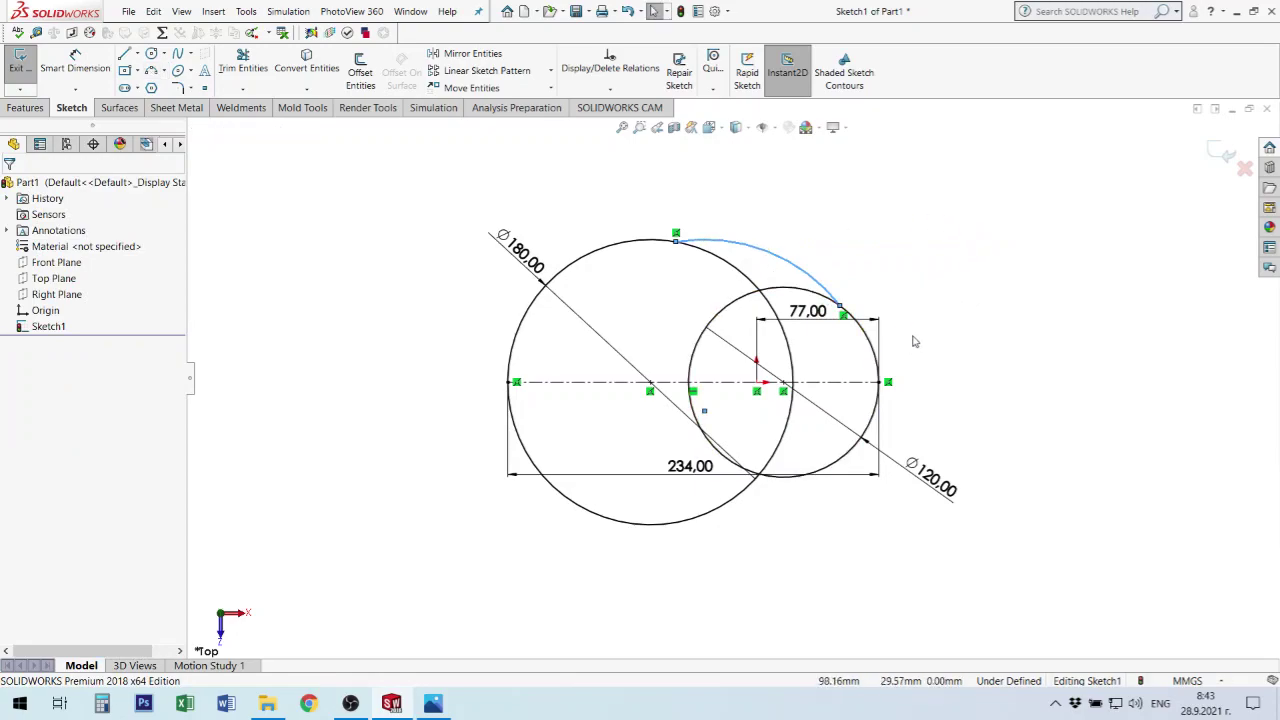
Select the Ø120 circle together with the connecting arc.
scroll(886, 306, down, 3)
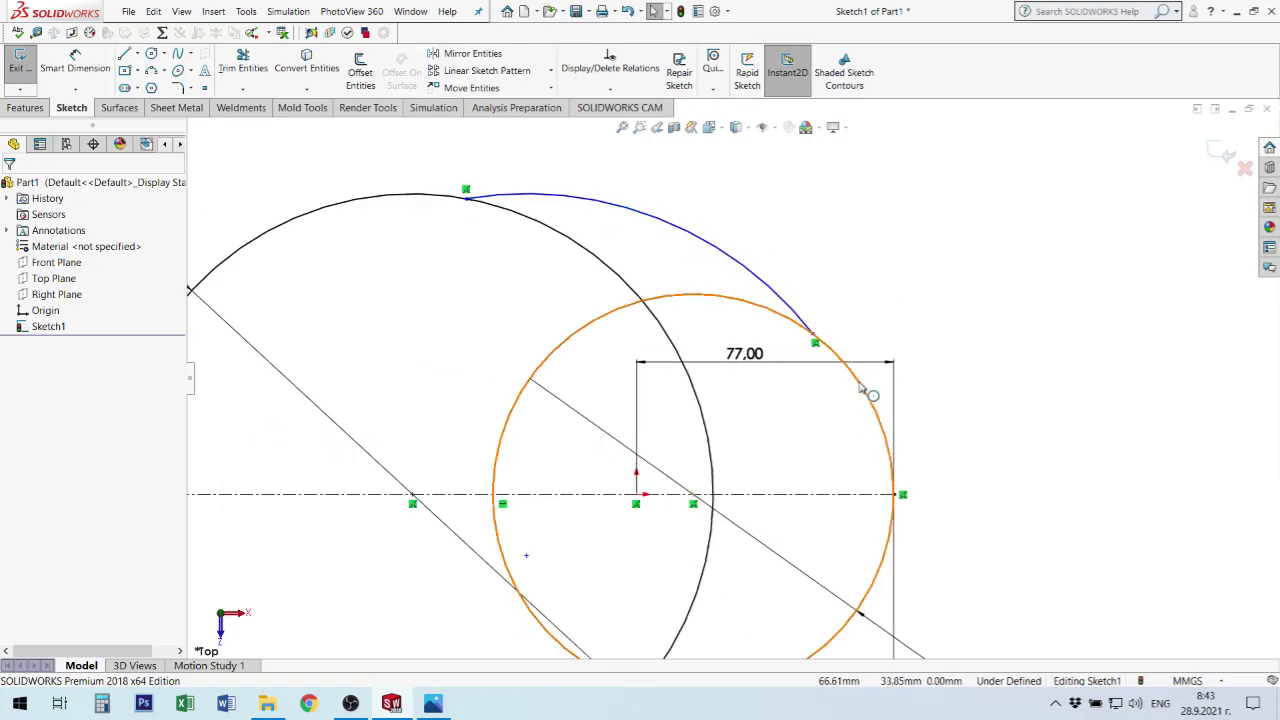
click(862, 389)
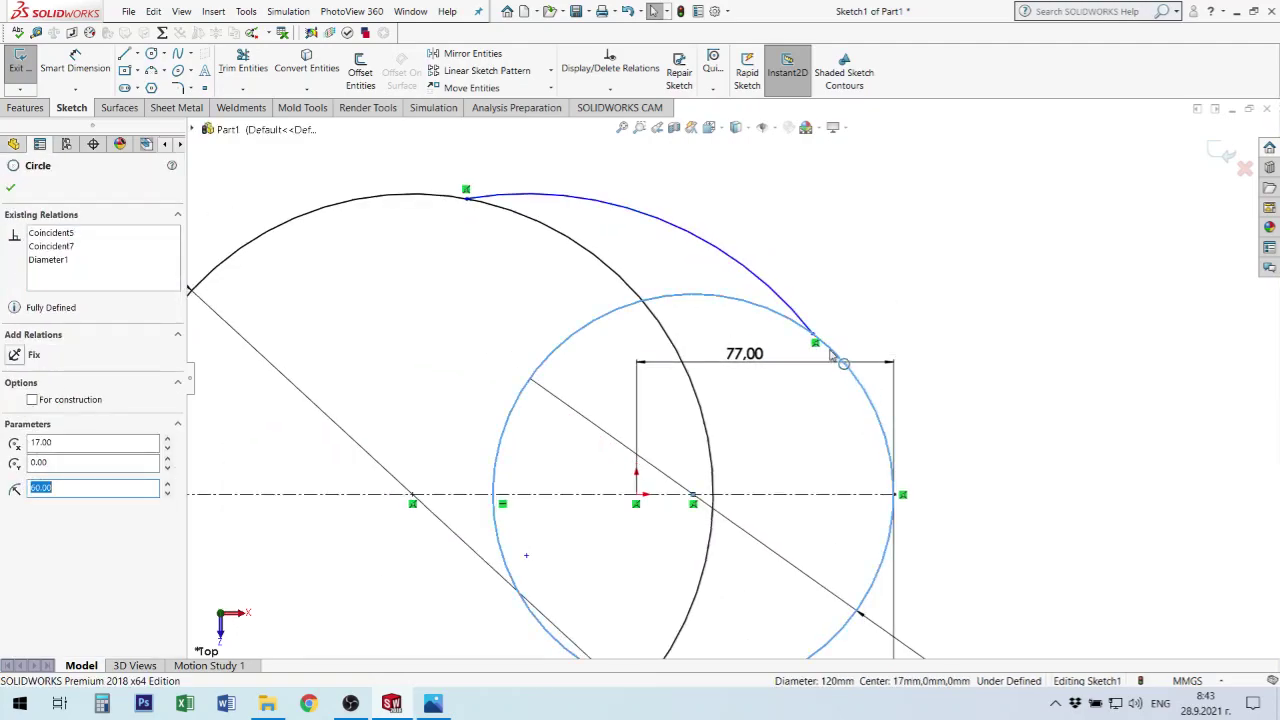
ctrl+click(778, 297)
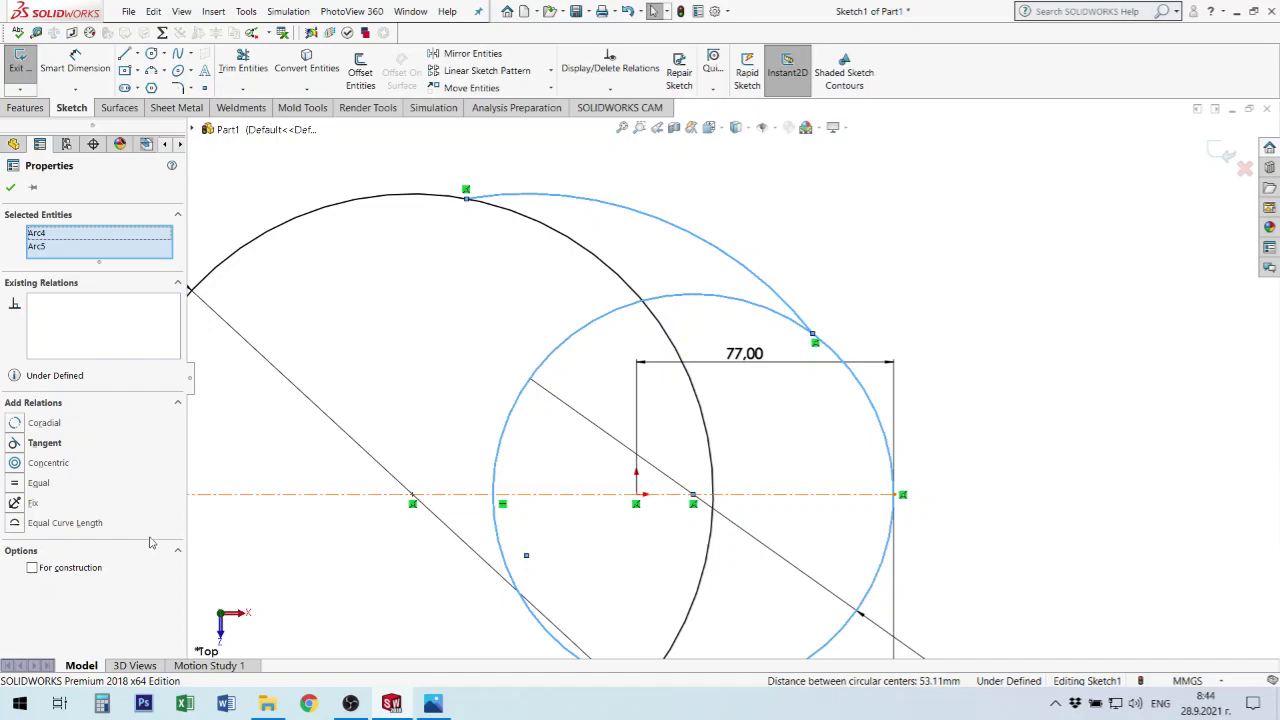
Make the arc tangent to the Ø120 circle and slide its end along that circle.
click(15, 442)
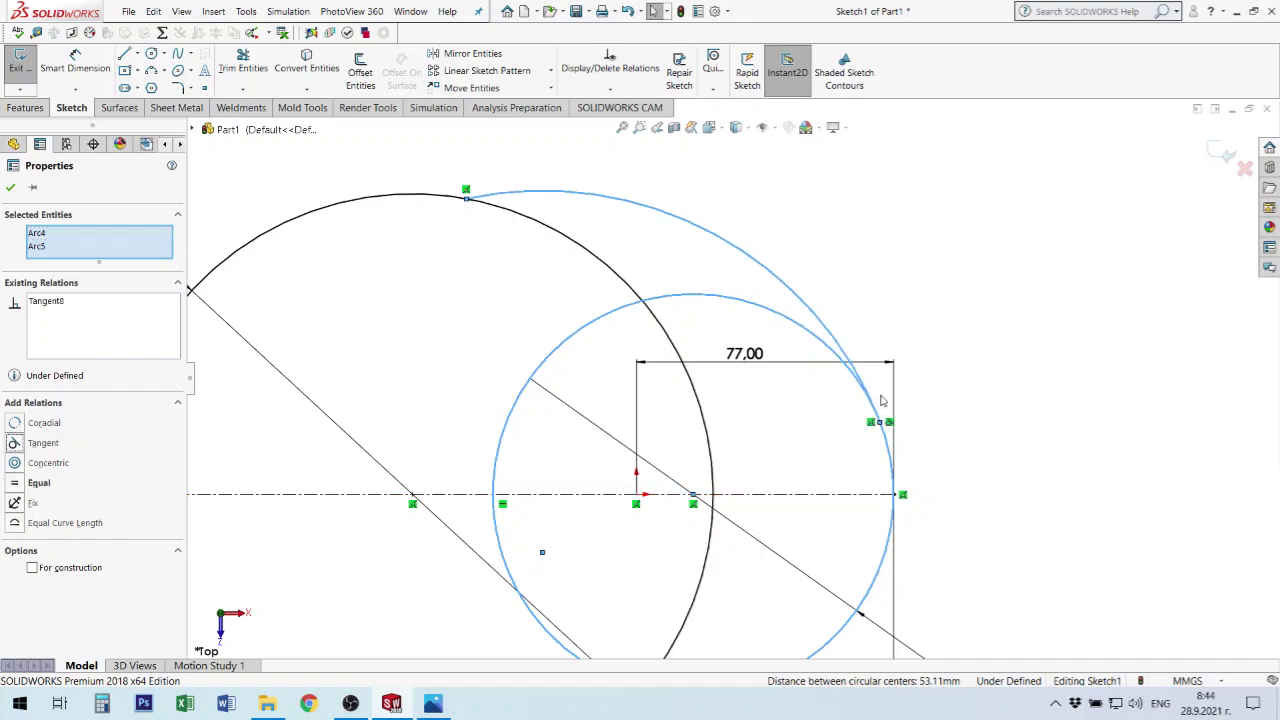
click(985, 420)
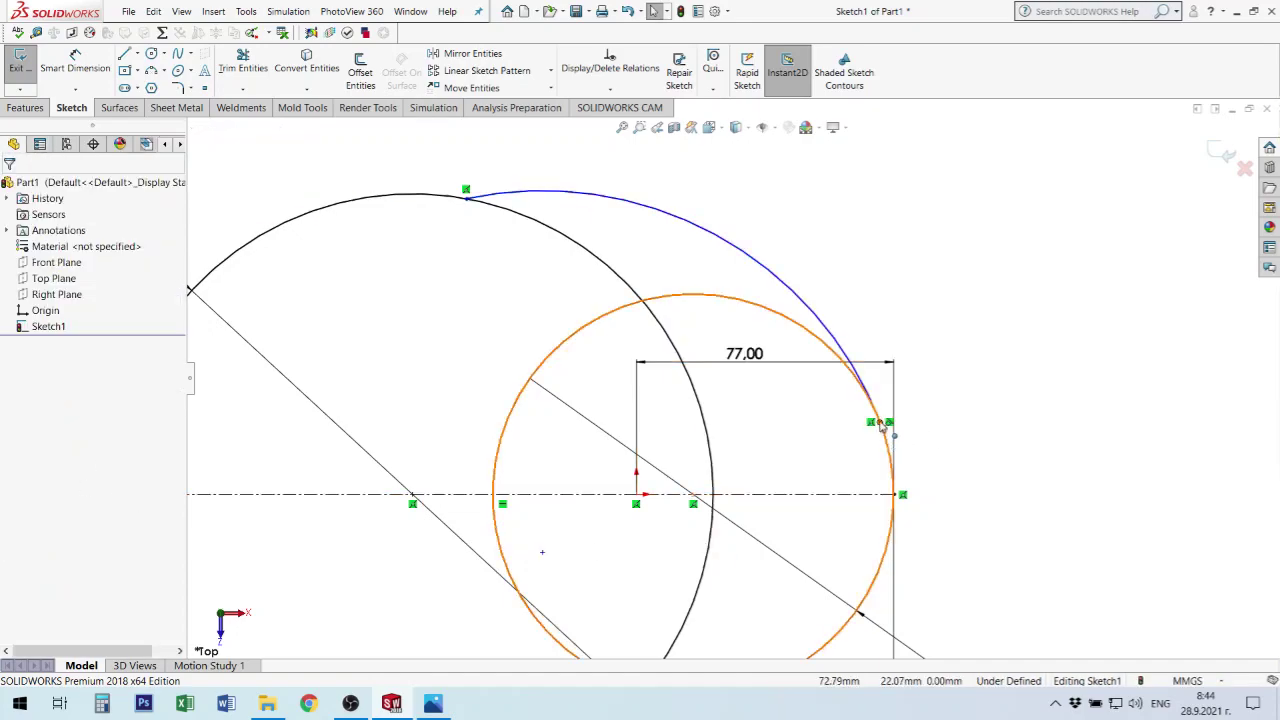
click(880, 423)
mouse_move(880, 423)
mouse_down()
mouse_move(857, 338)
mouse_move(840, 345)
mouse_up()
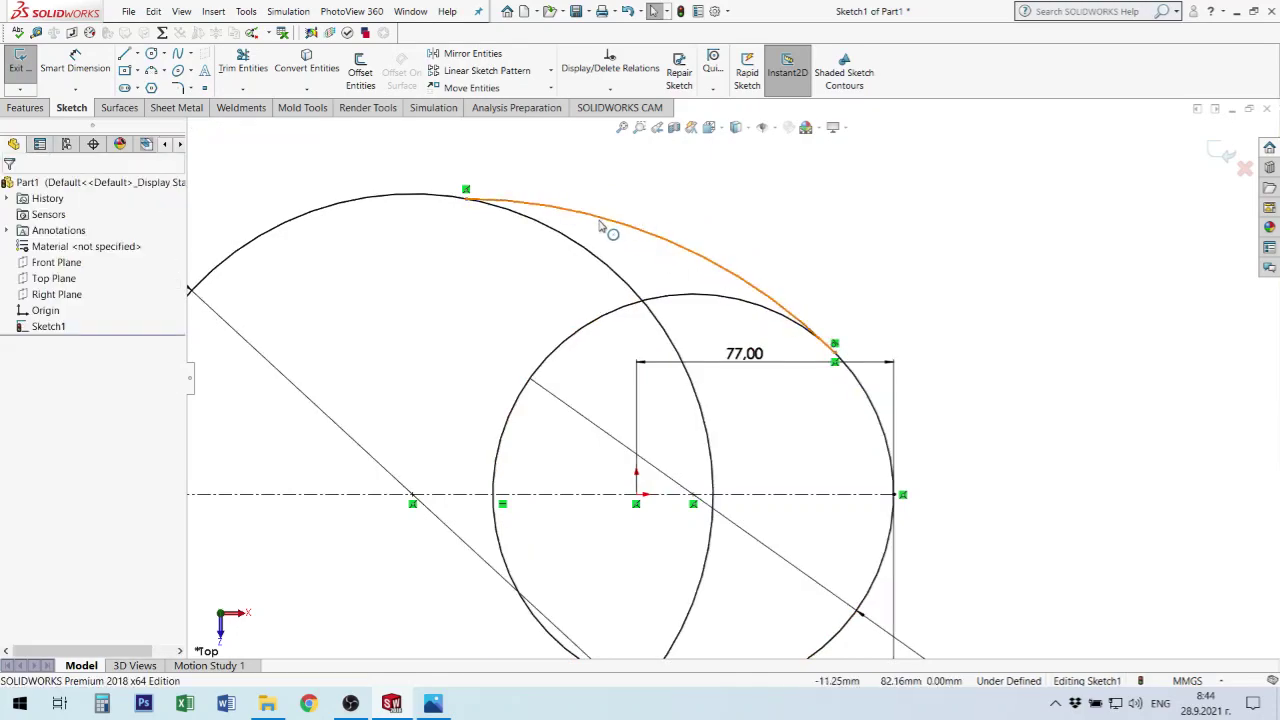
Make the arc tangent to the Ø180 circle and shift its start point along it.
click(603, 225)
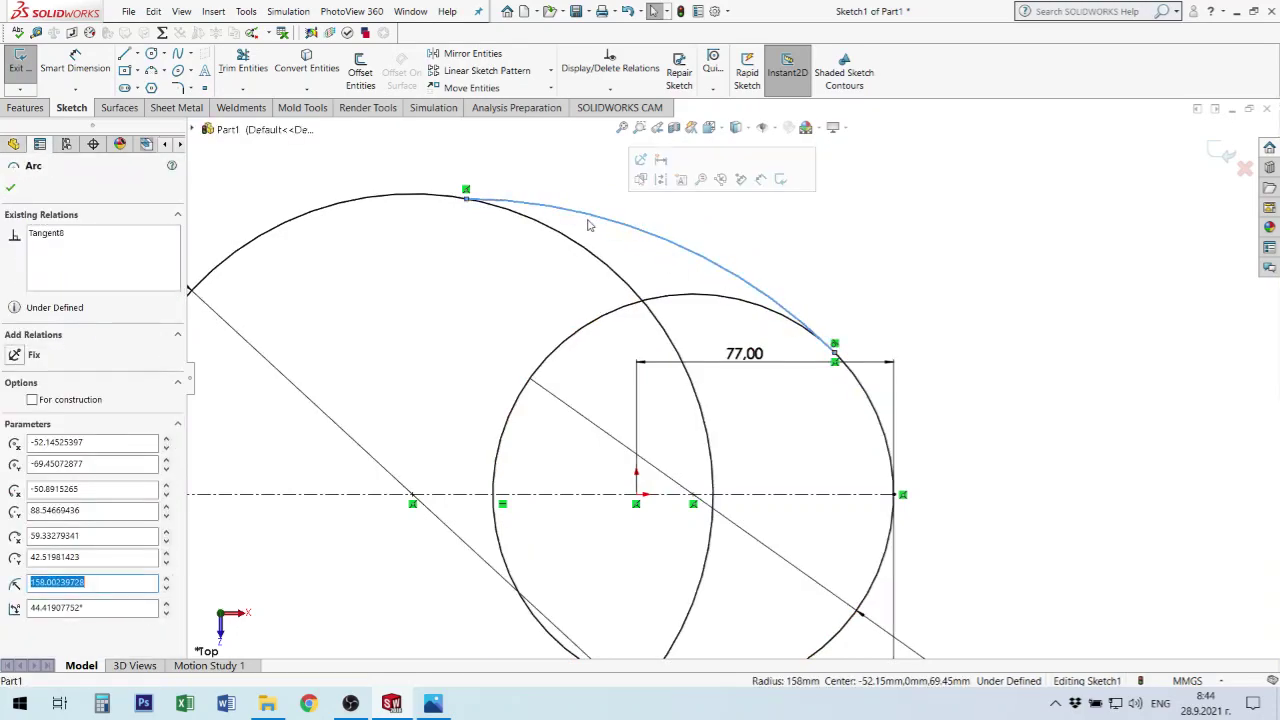
click(435, 200)
ctrl+click(435, 199)
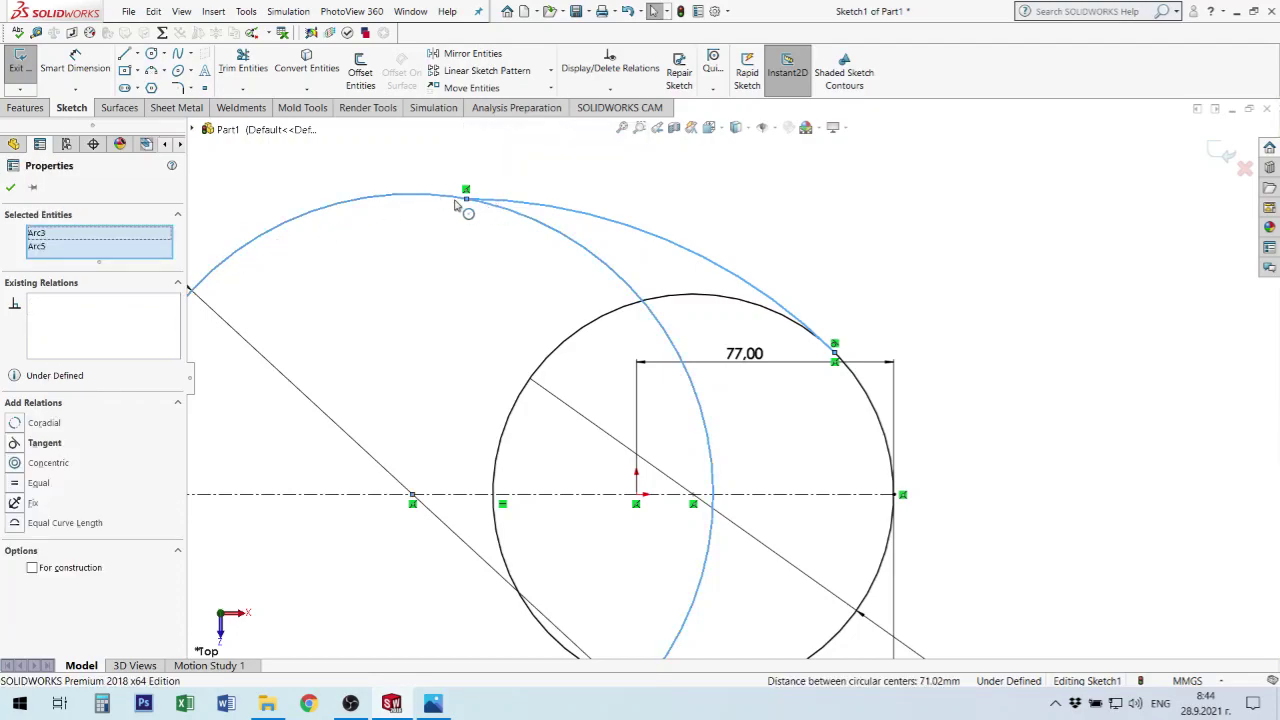
click(448, 202)
click(449, 202)
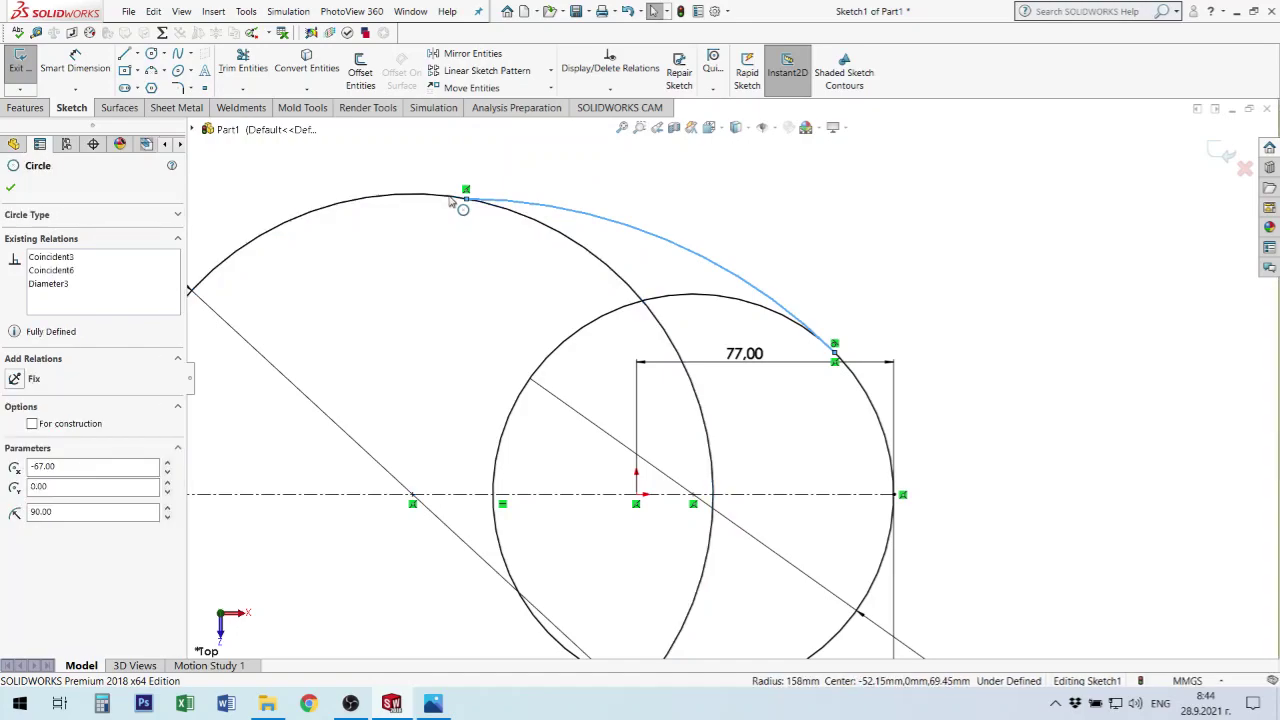
ctrl+click(450, 201)
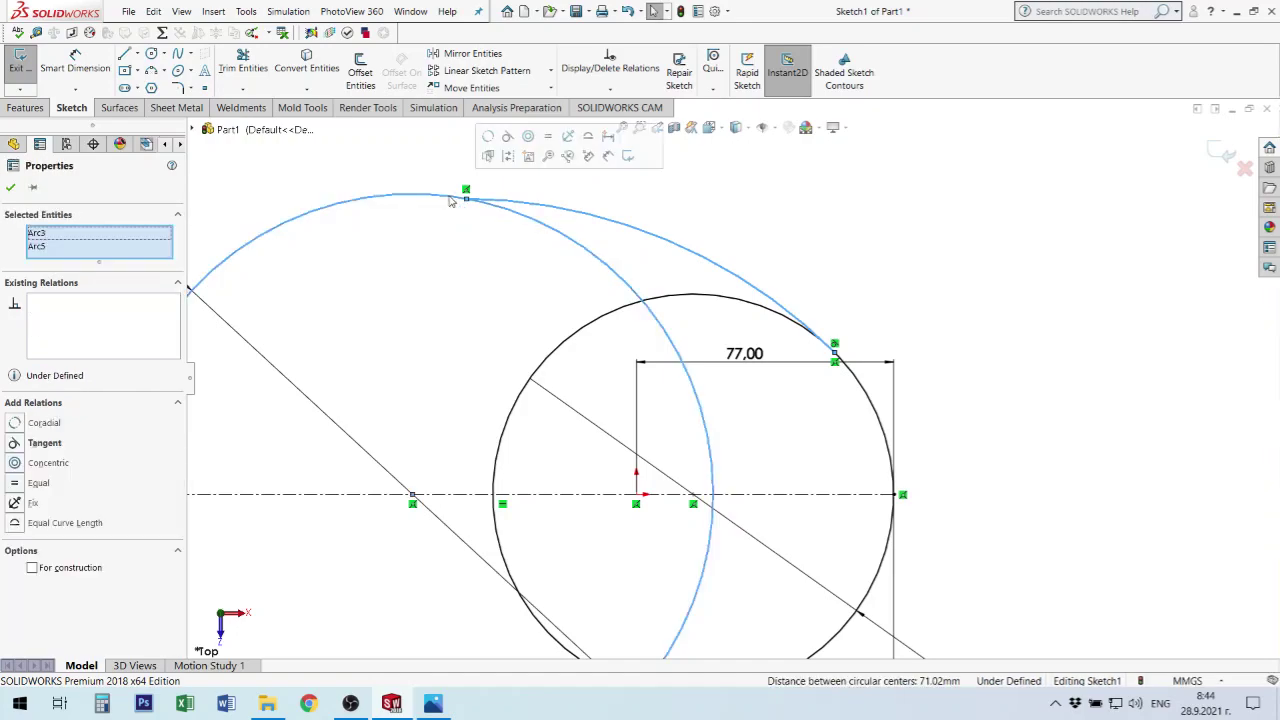
click(507, 138)
click(674, 252)
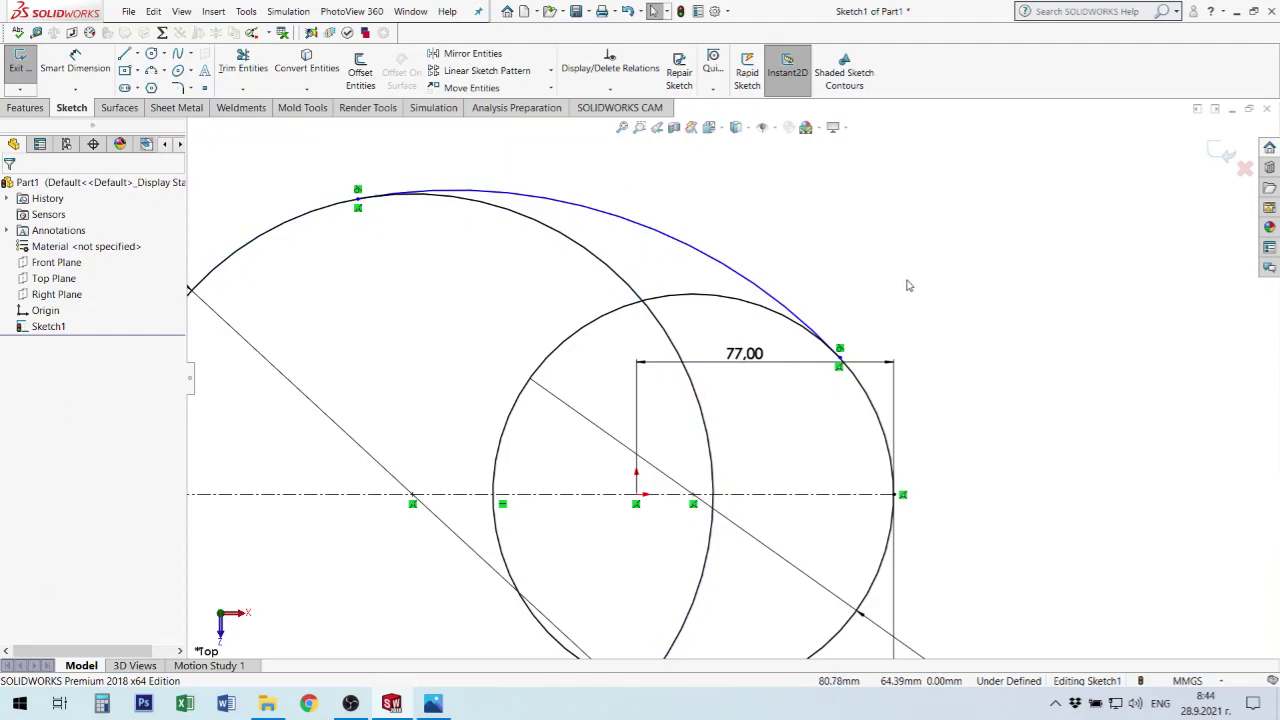
mouse_move(357, 206)
mouse_down()
mouse_move(466, 206)
mouse_move(437, 210)
mouse_up()
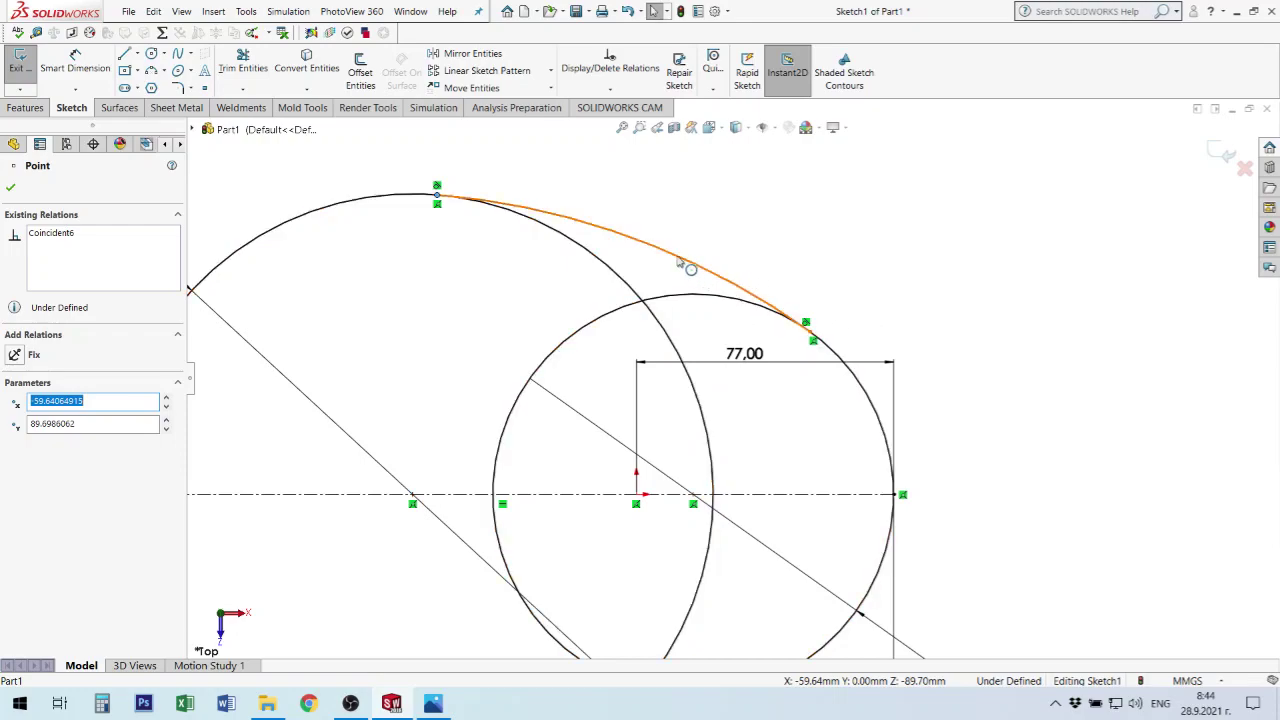
Zoom out to the whole sketch and activate Trim Entities.
scroll(740, 380, up, 3)
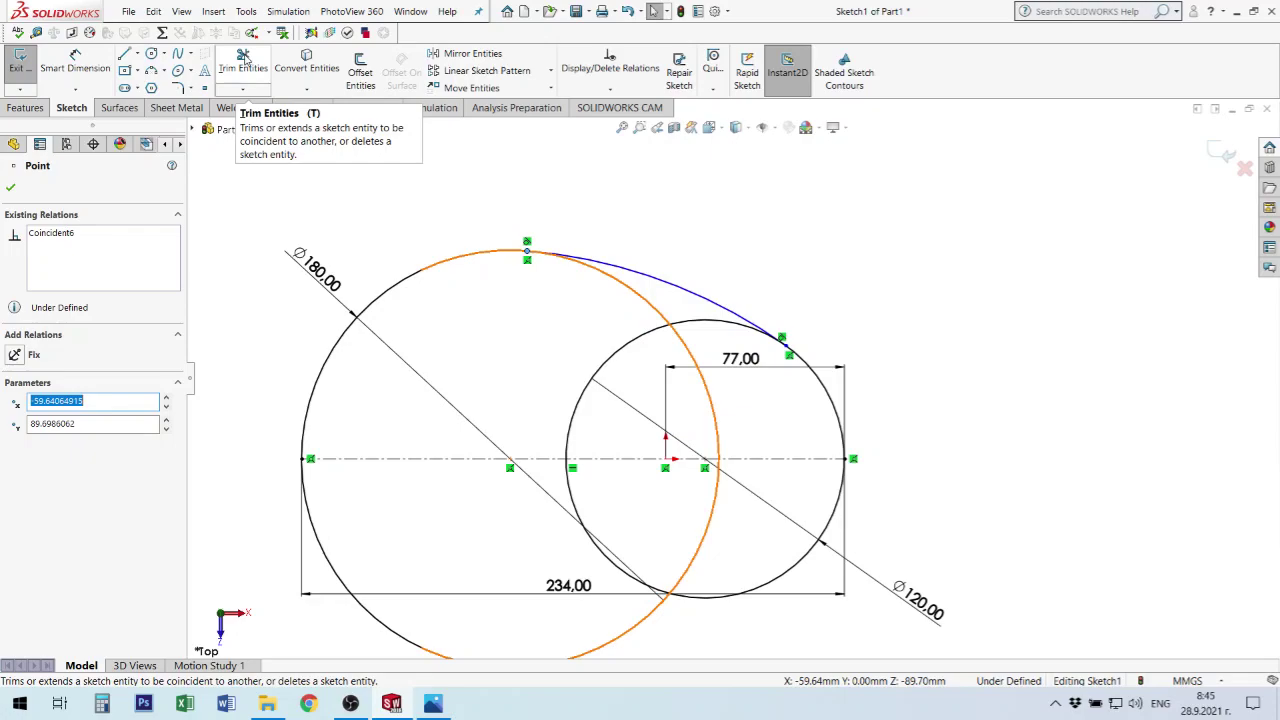
click(243, 57)
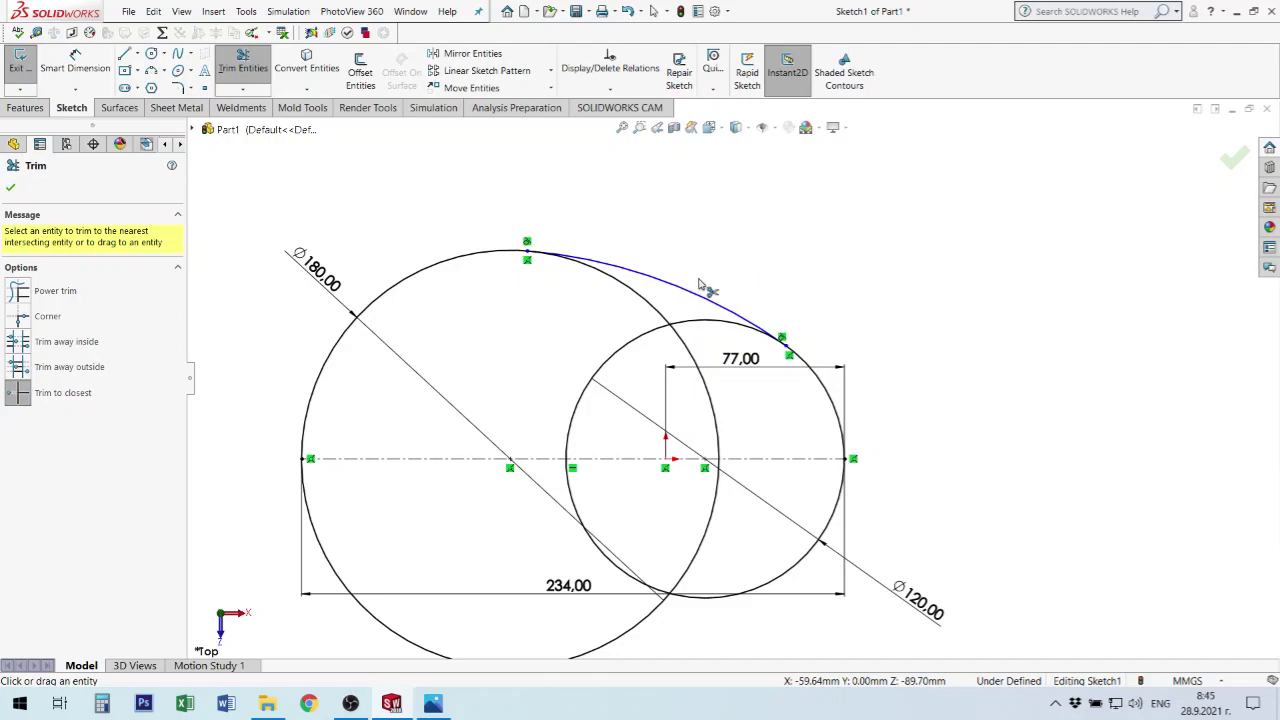
Trim away the Ø120 circle and the Ø180 circle's lower half, leaving the arched upper profile.
click(655, 312)
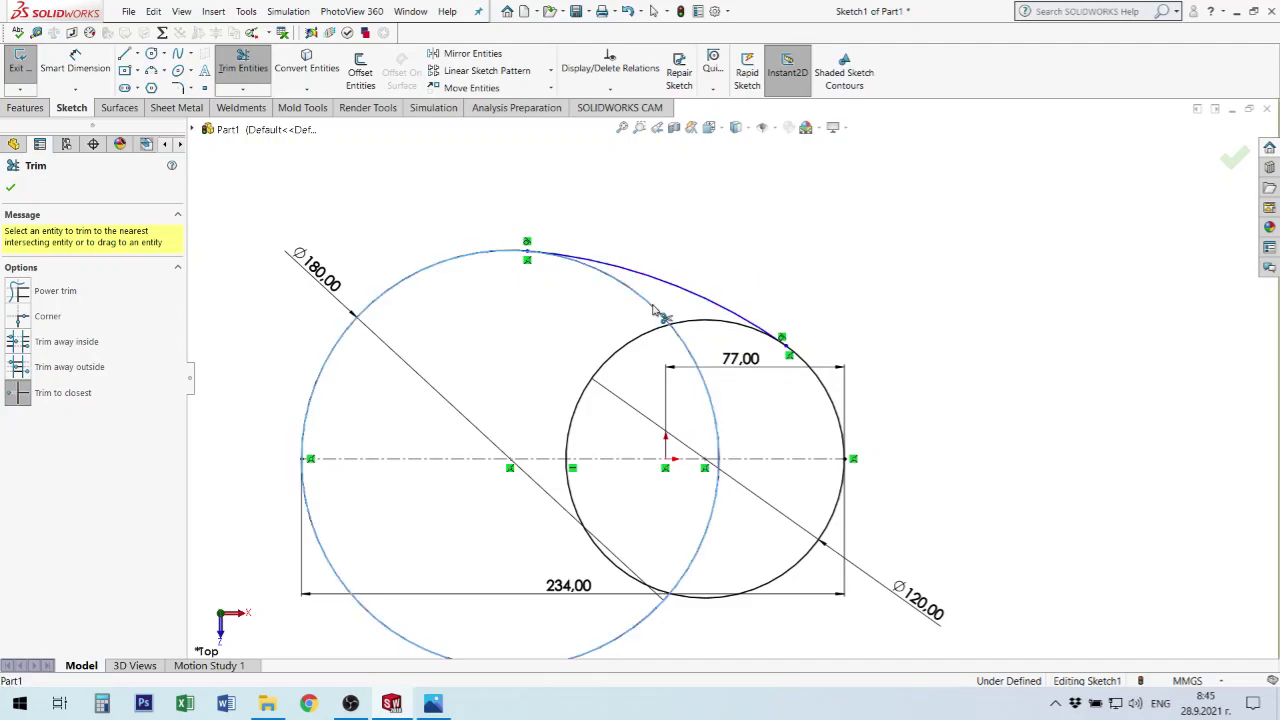
click(735, 326)
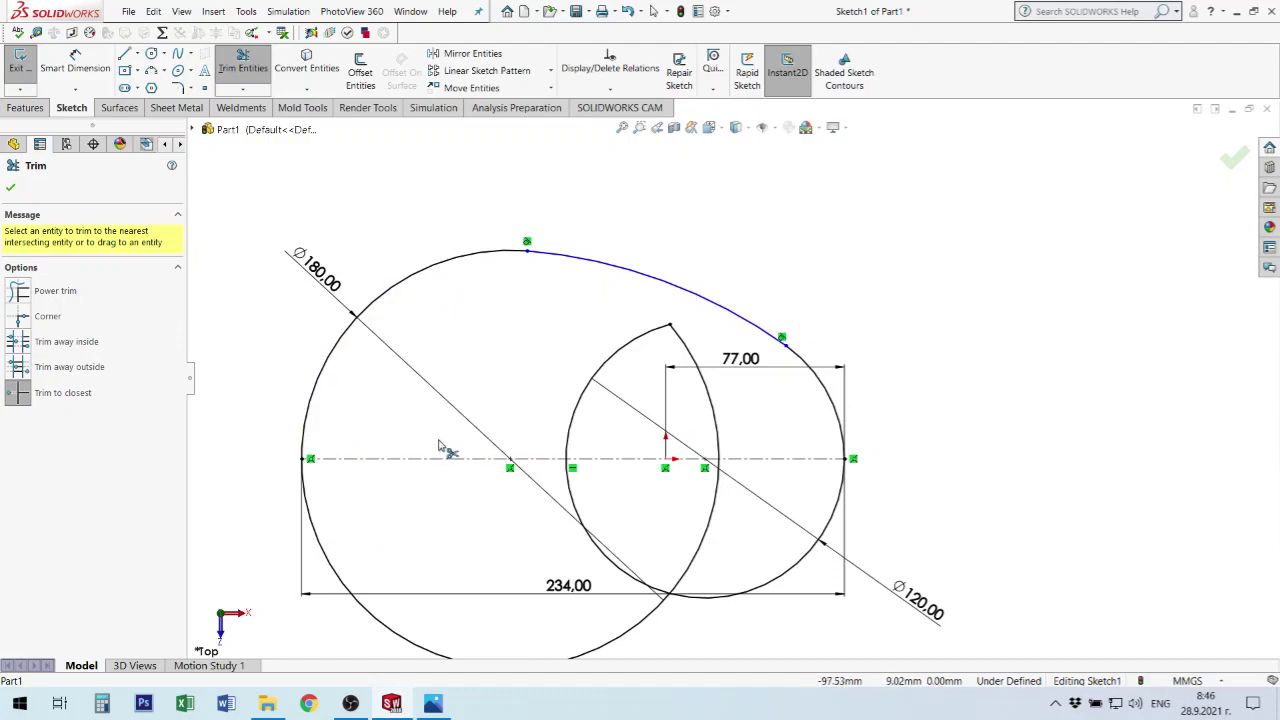
click(327, 550)
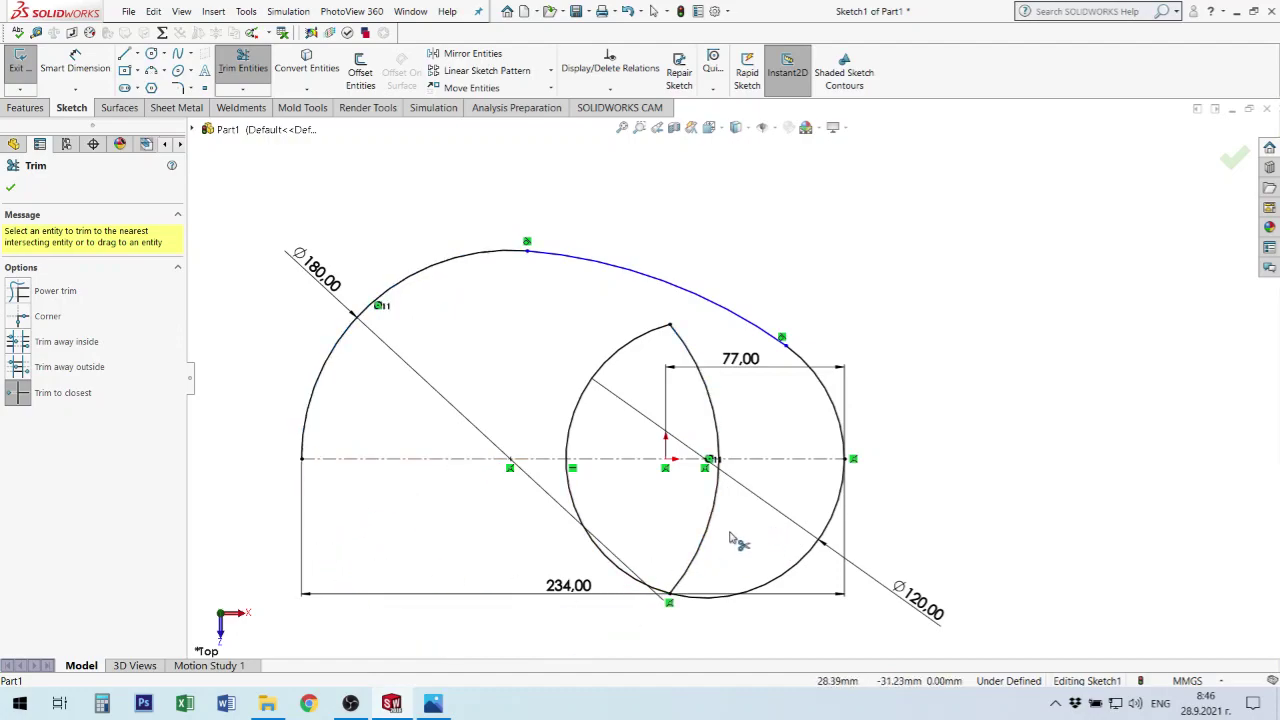
click(836, 505)
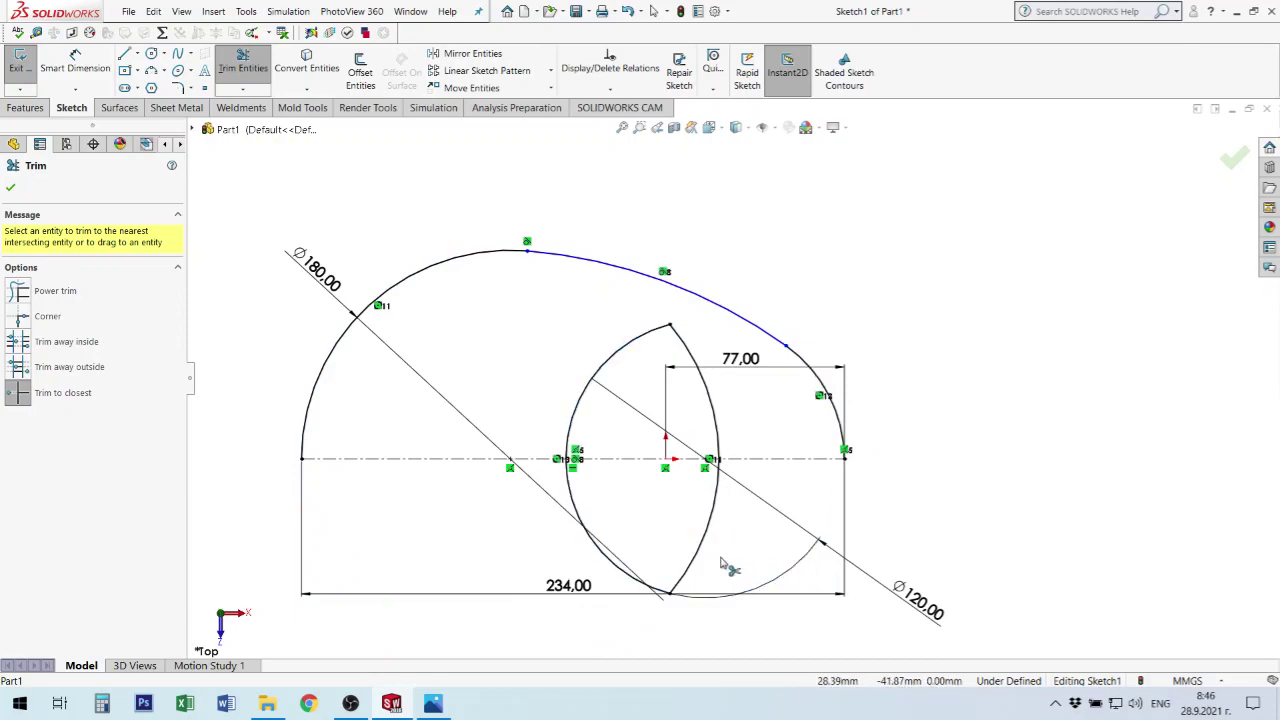
click(698, 566)
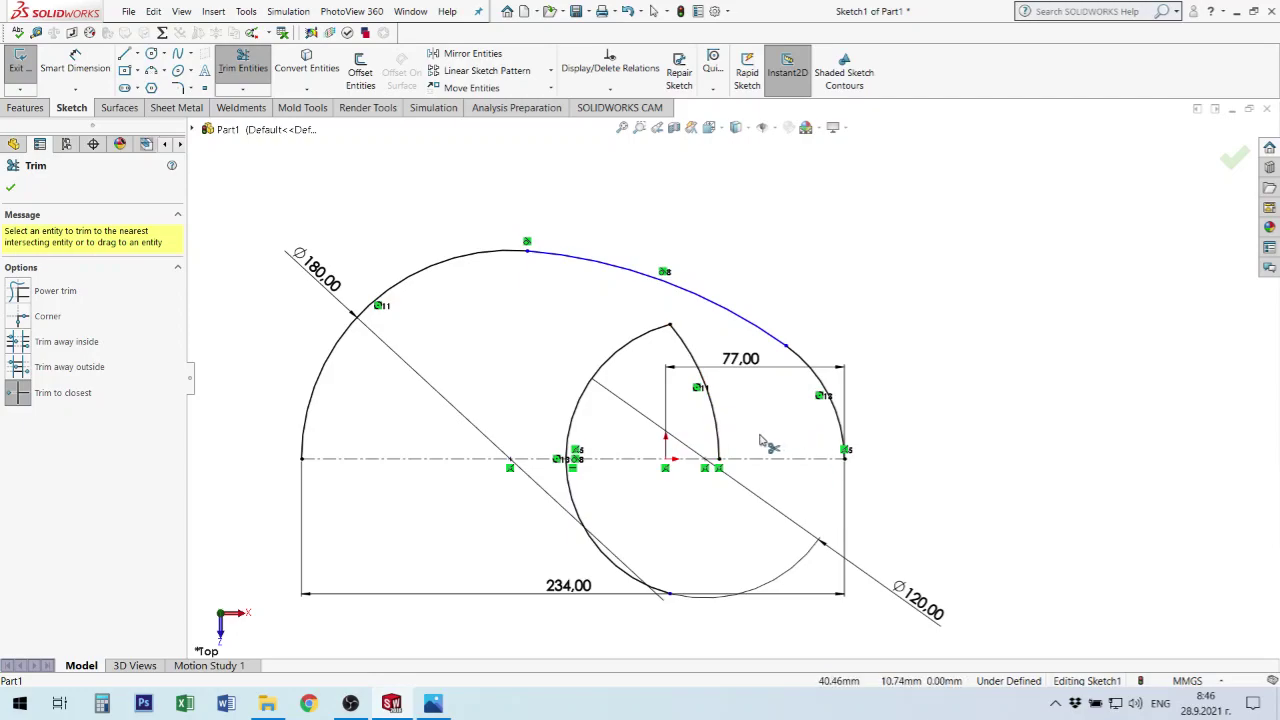
click(714, 432)
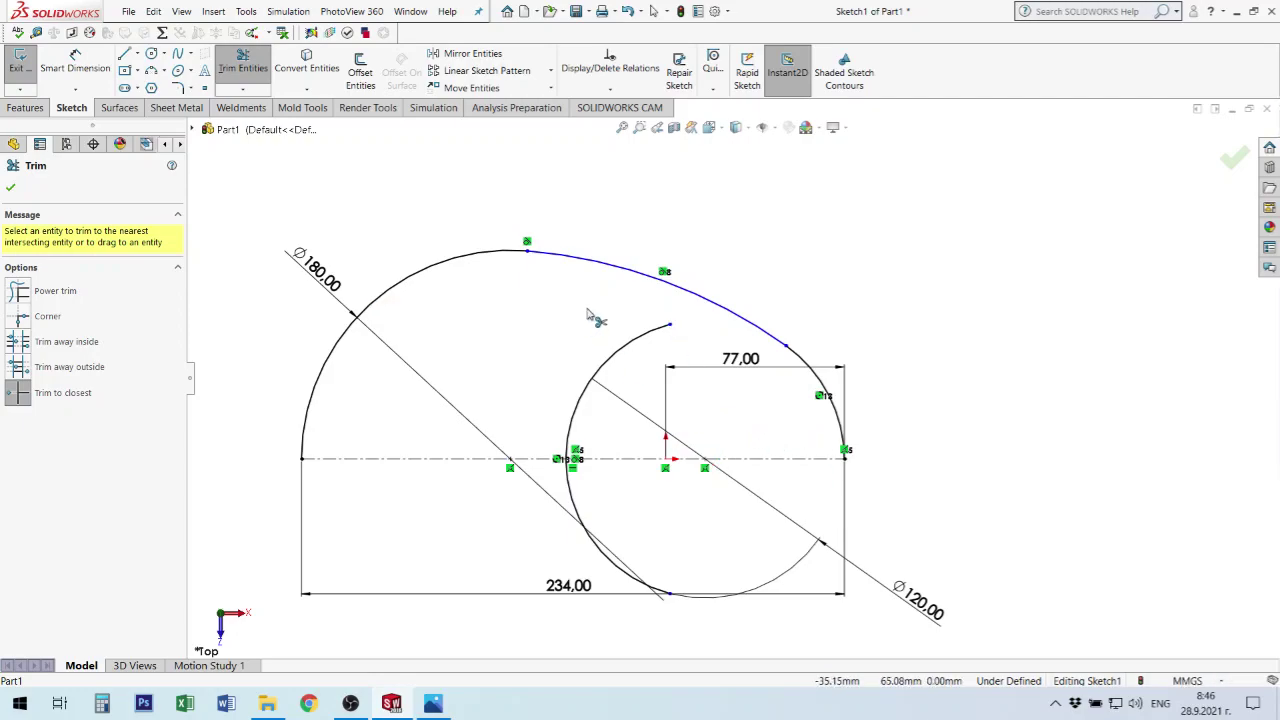
click(647, 341)
click(575, 500)
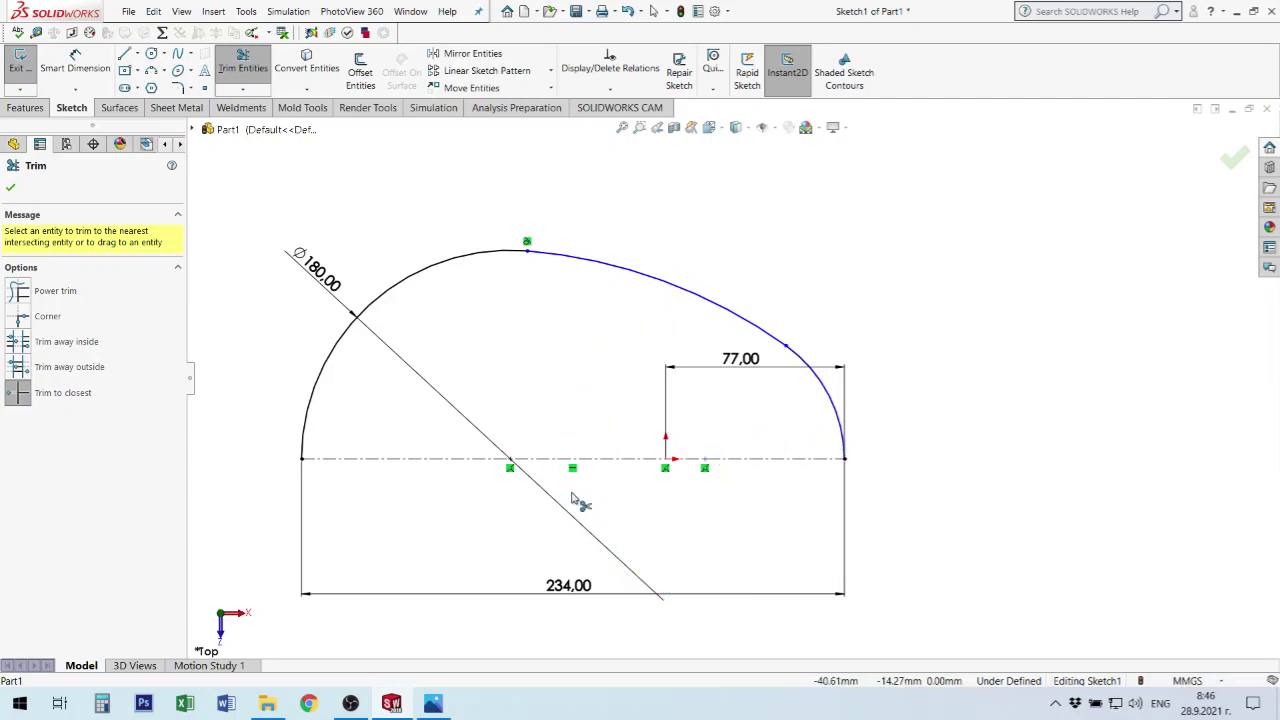
key(Escape)
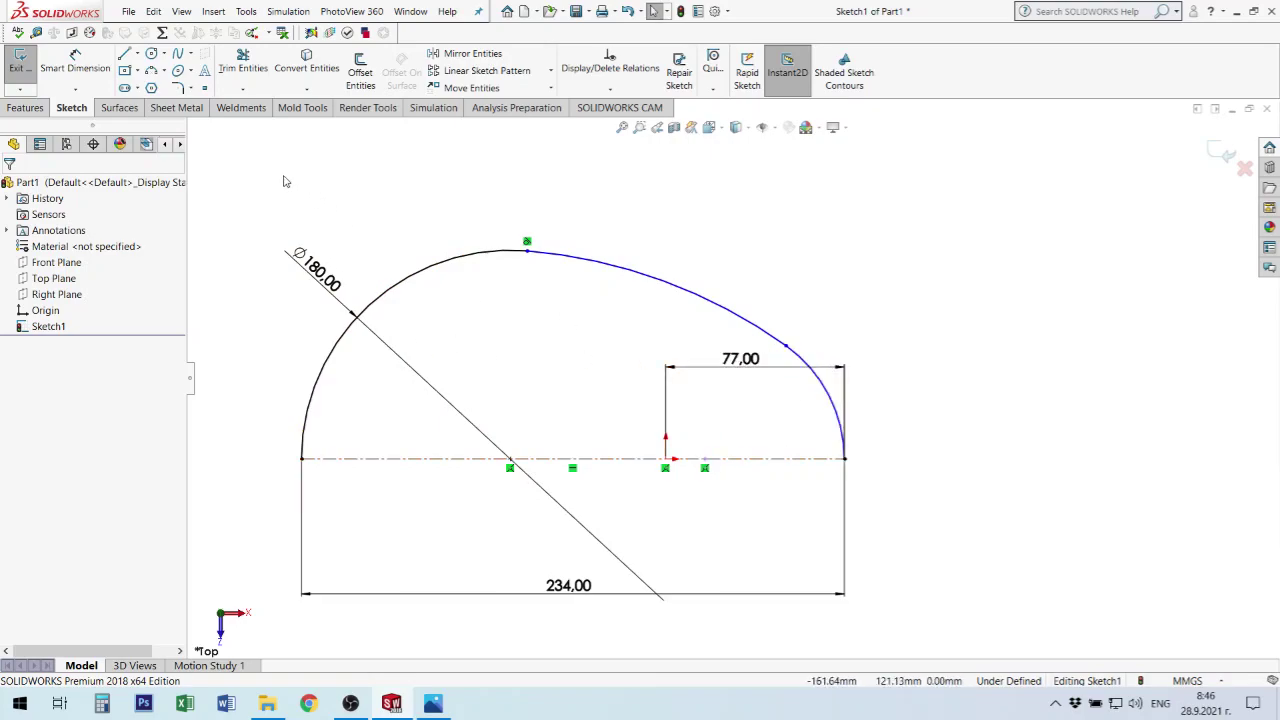
Dimension the right arc as R60, then view the hand-drawn reference photo.
click(75, 62)
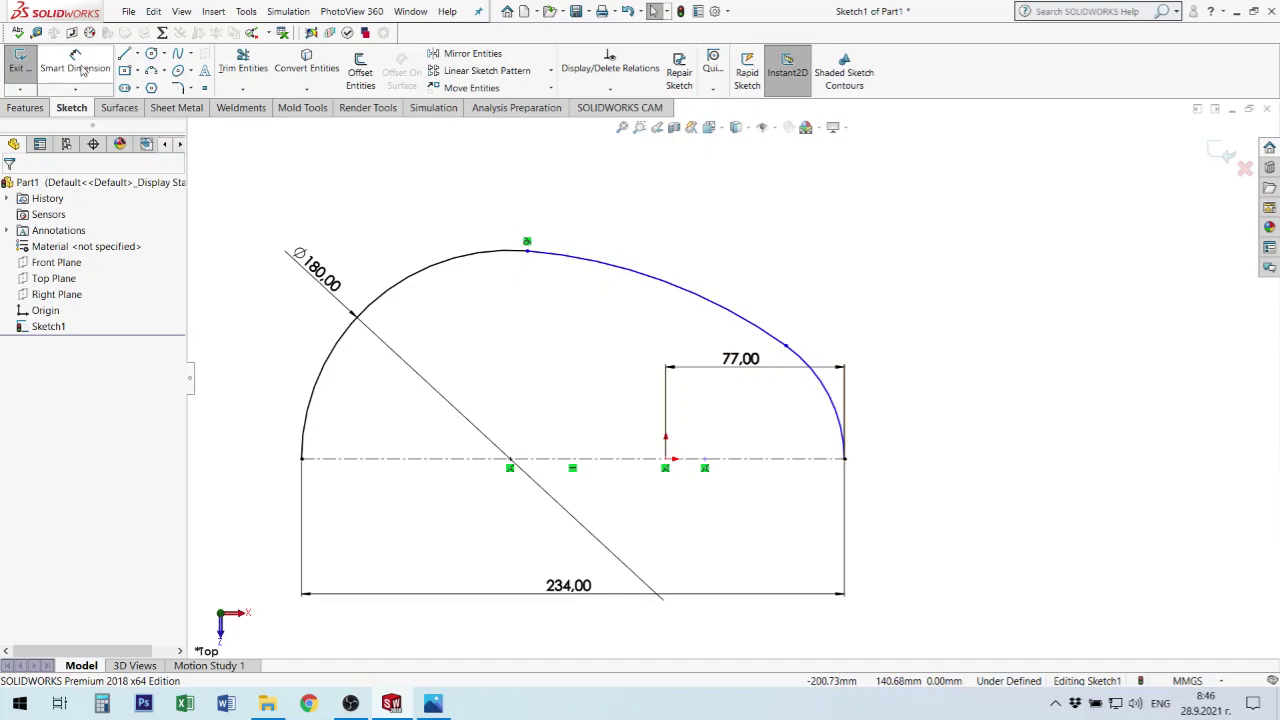
click(815, 366)
click(975, 320)
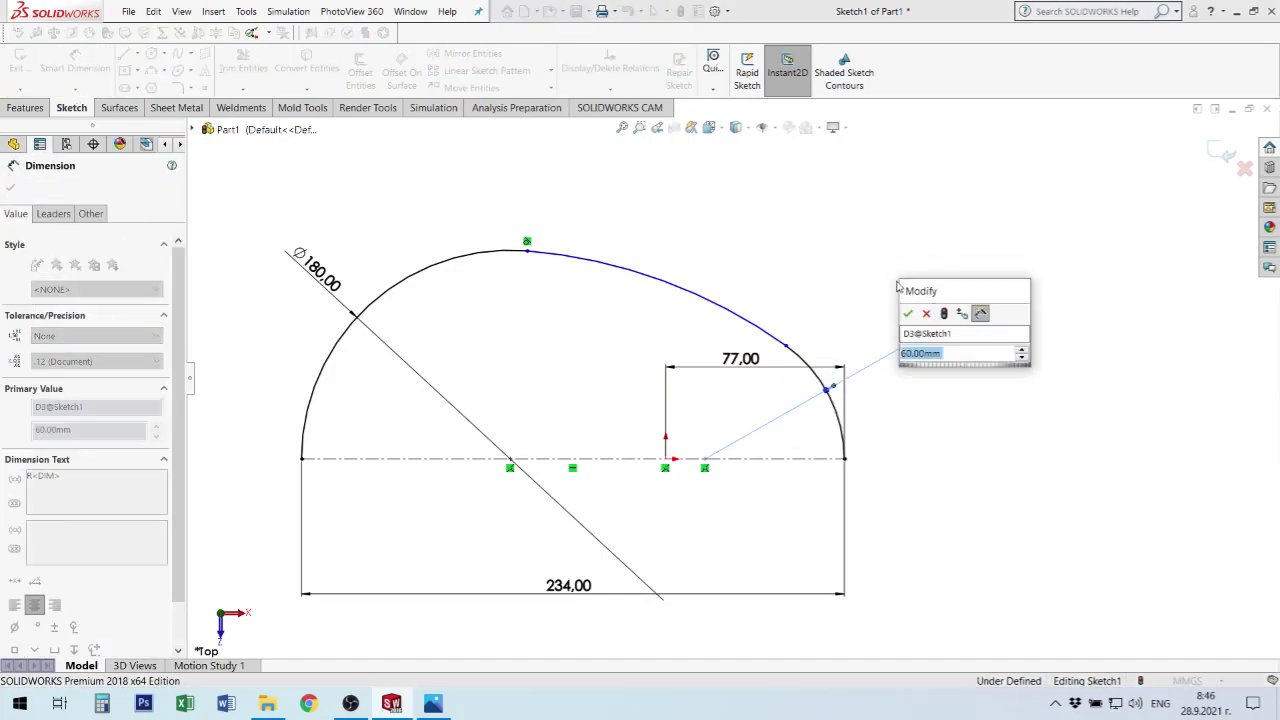
click(905, 307)
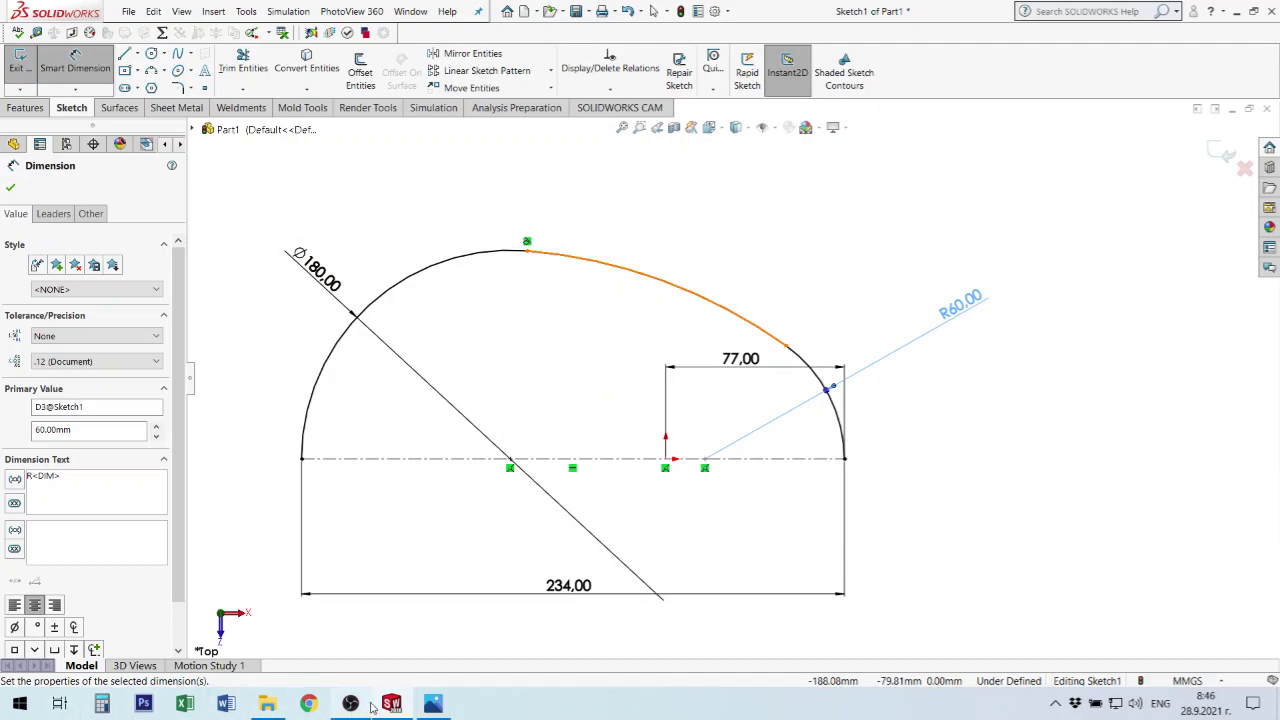
click(433, 704)
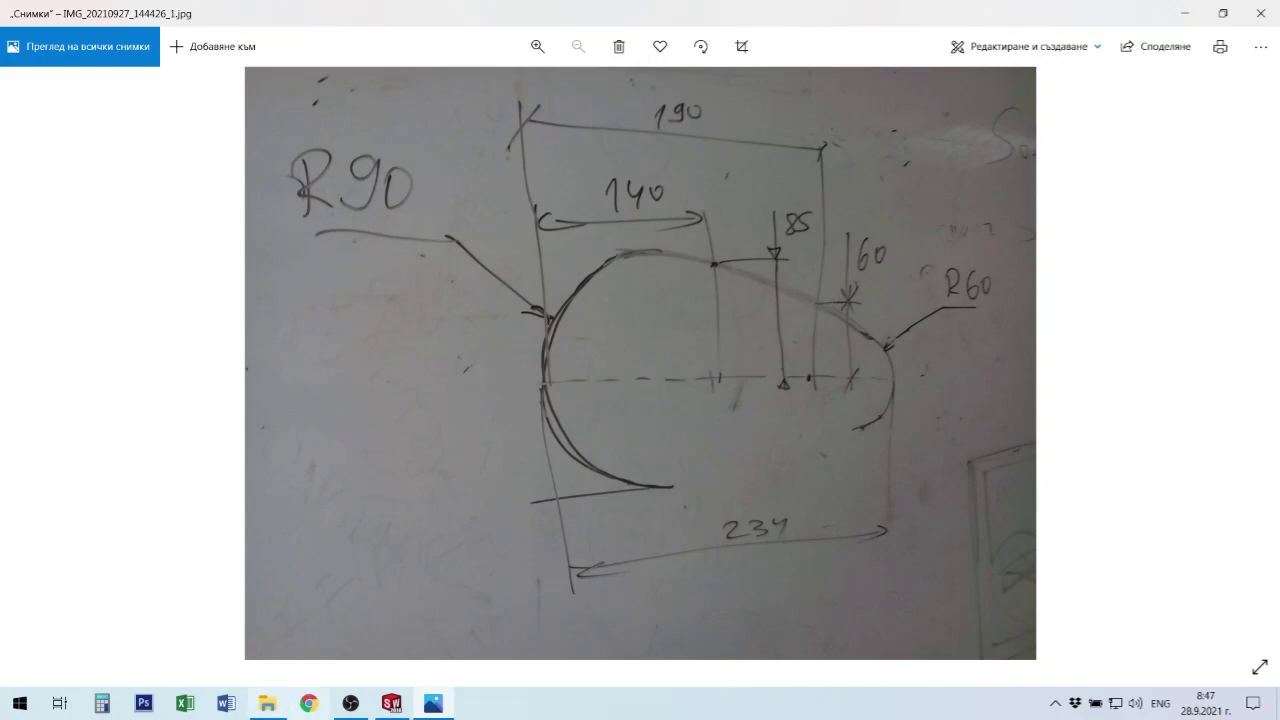
Bring the SOLIDWORKS window with the dimensioned sketch back in front of Windows Photos.
click(393, 703)
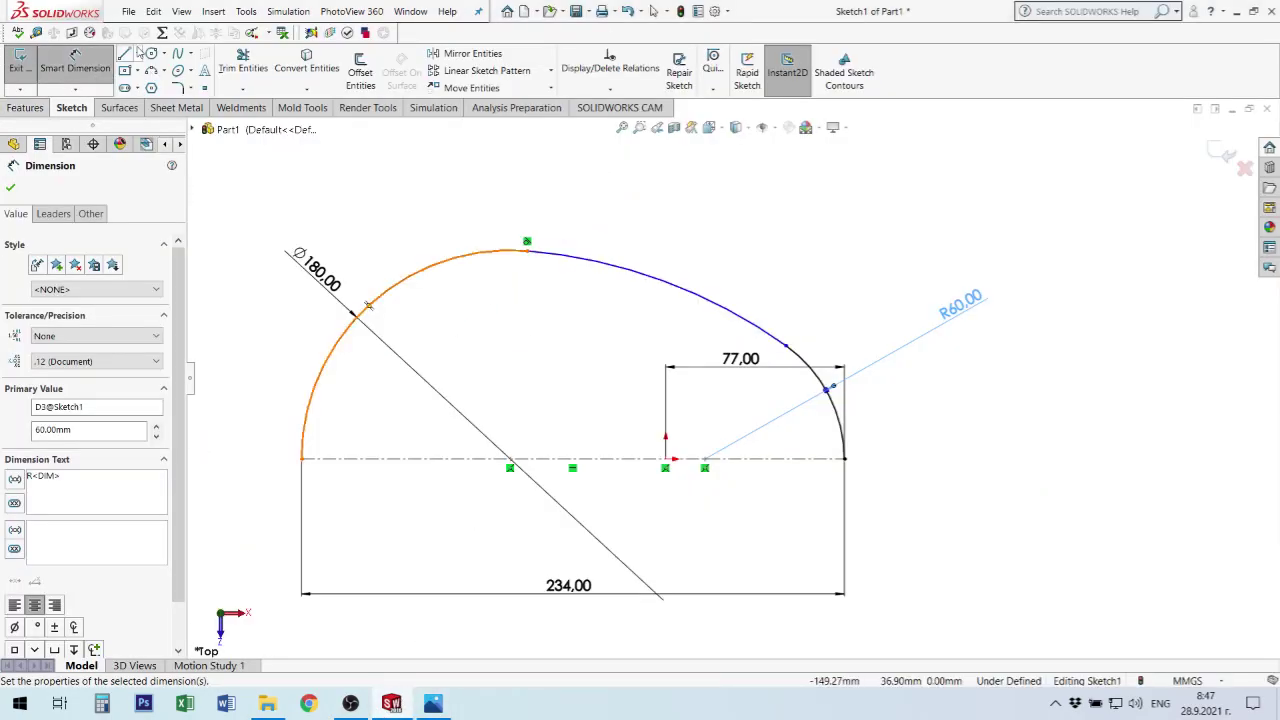
Draw two vertical construction lines between the horizontal centerline and the top arc.
click(139, 58)
click(148, 79)
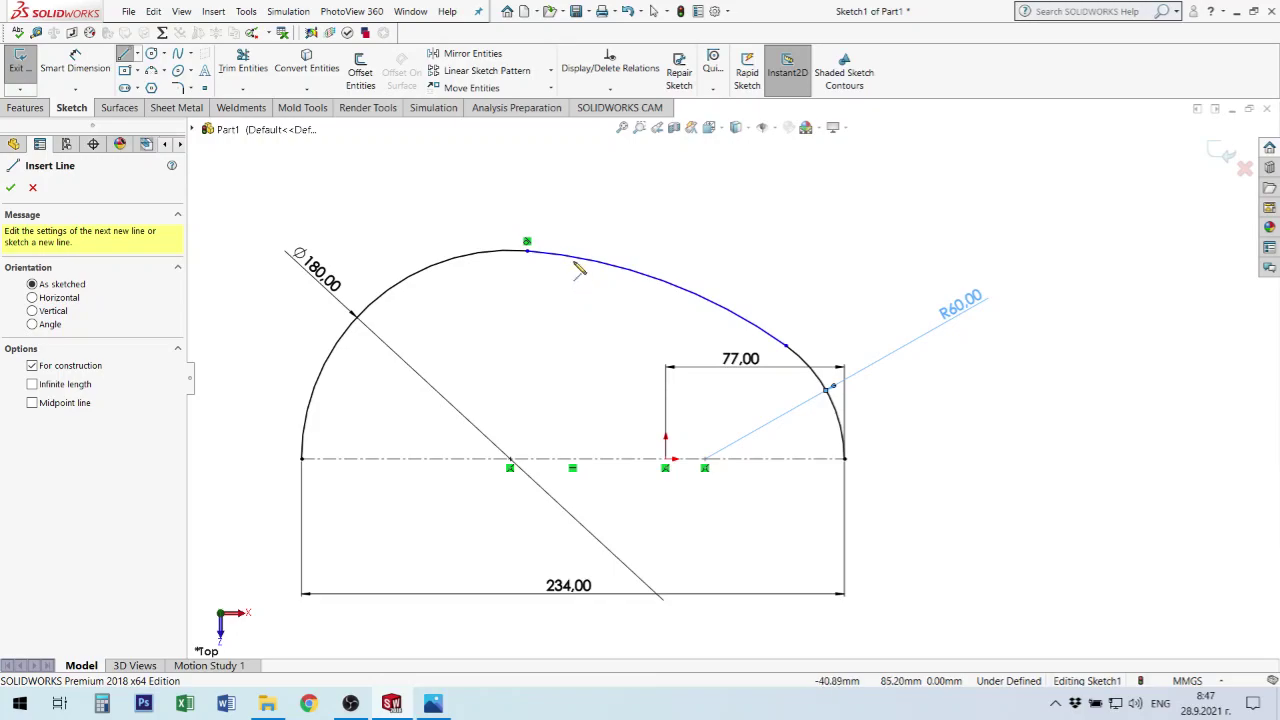
click(625, 268)
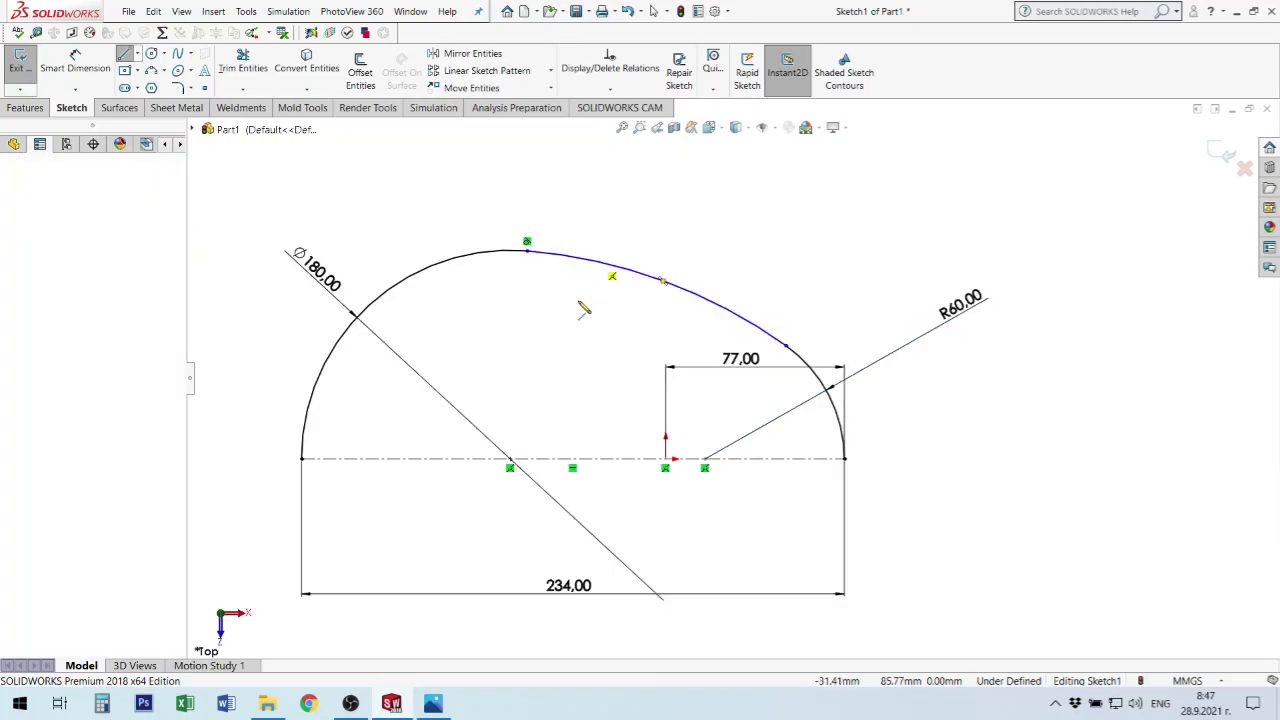
click(626, 460)
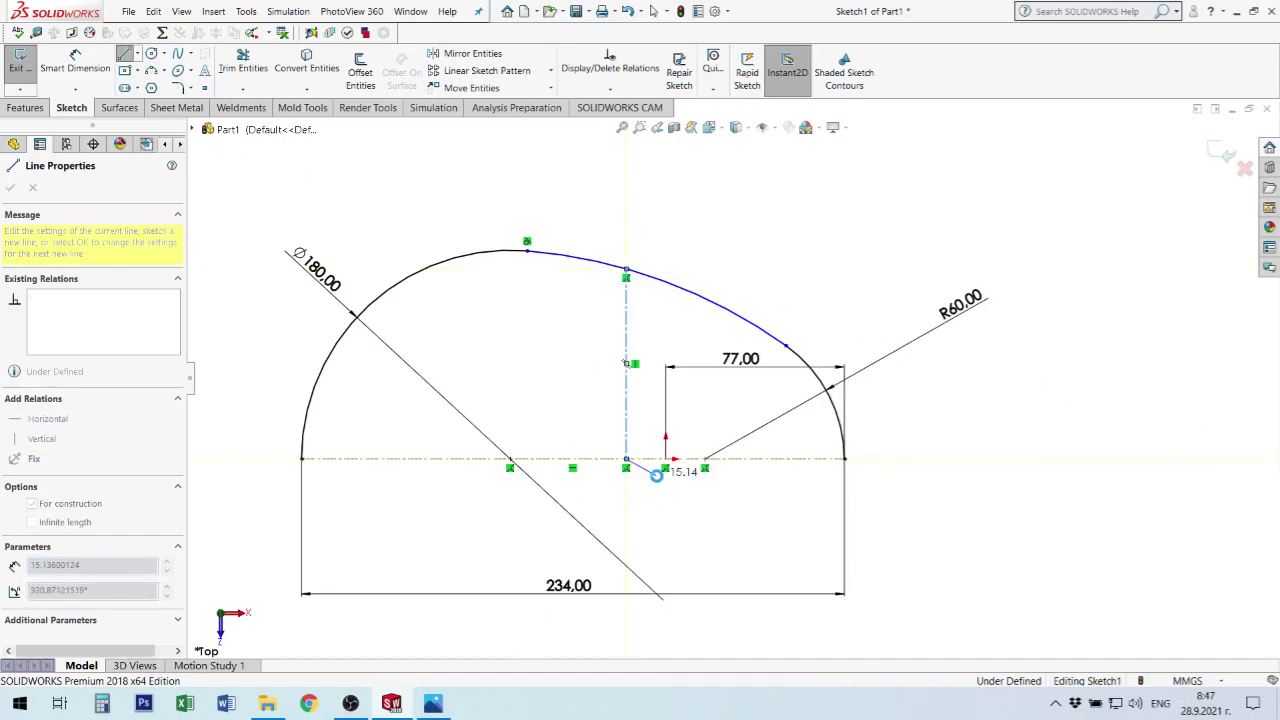
key(Escape)
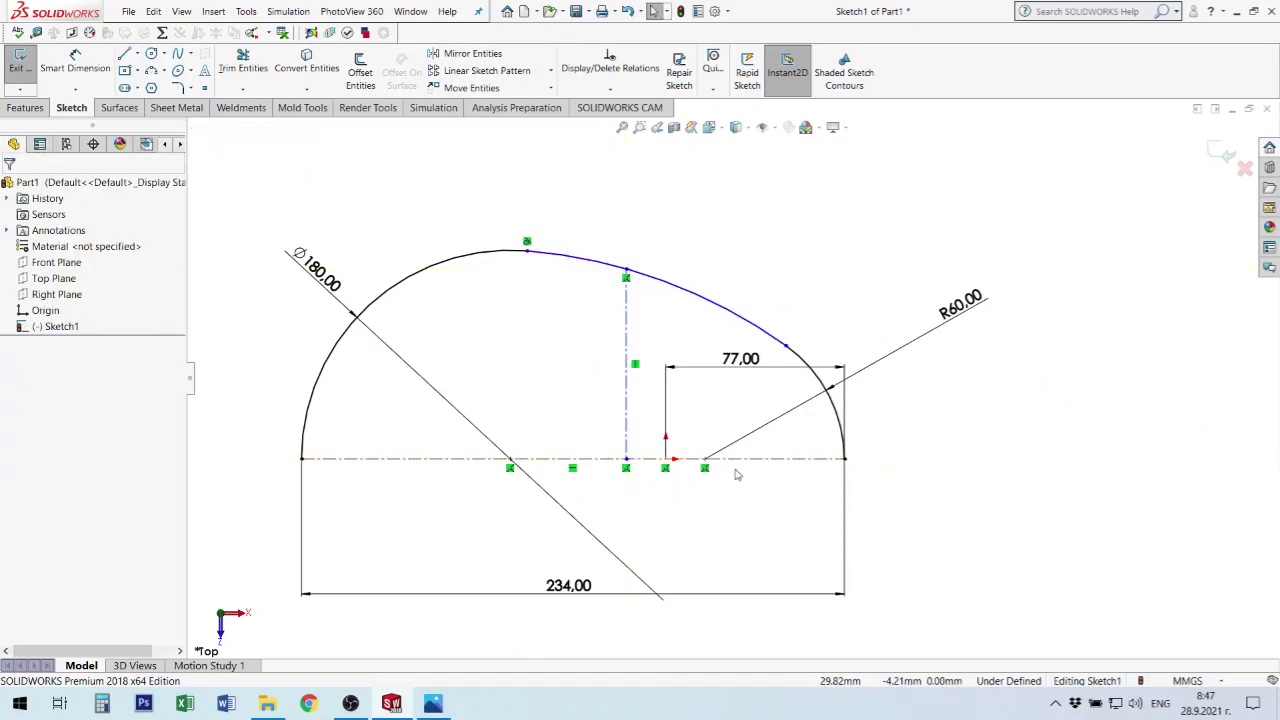
click(730, 468)
key(l)
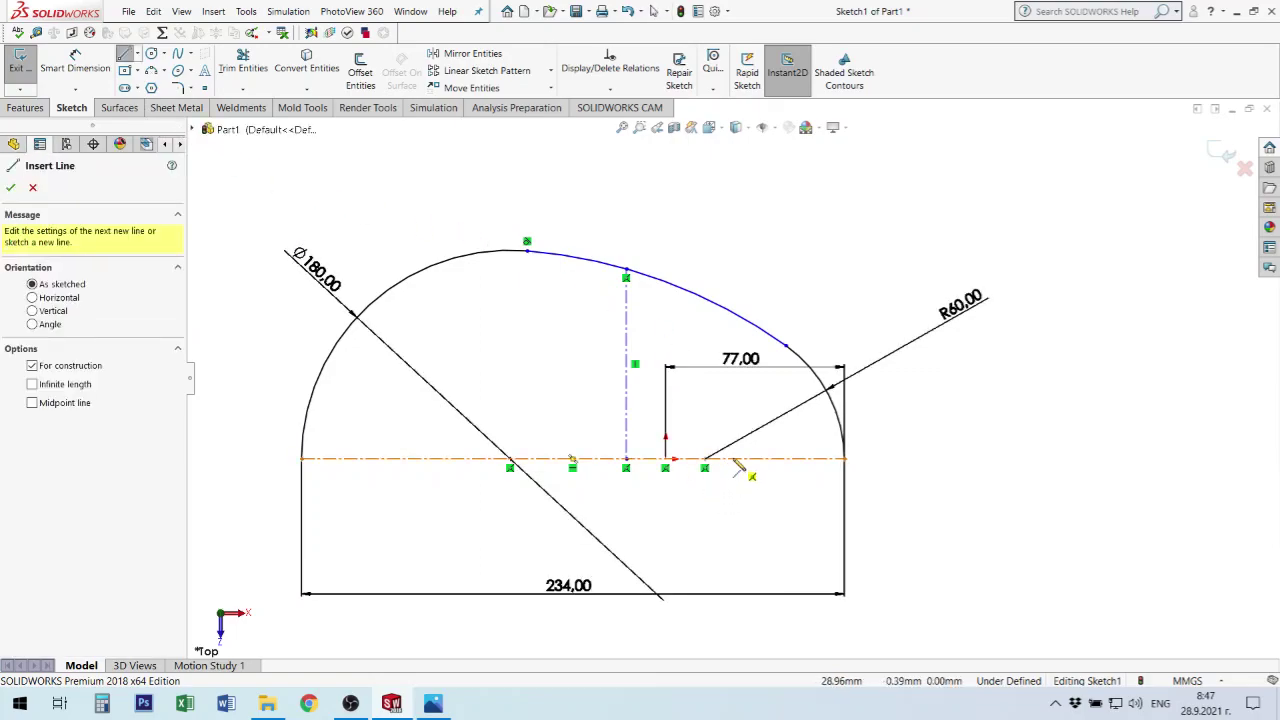
click(730, 459)
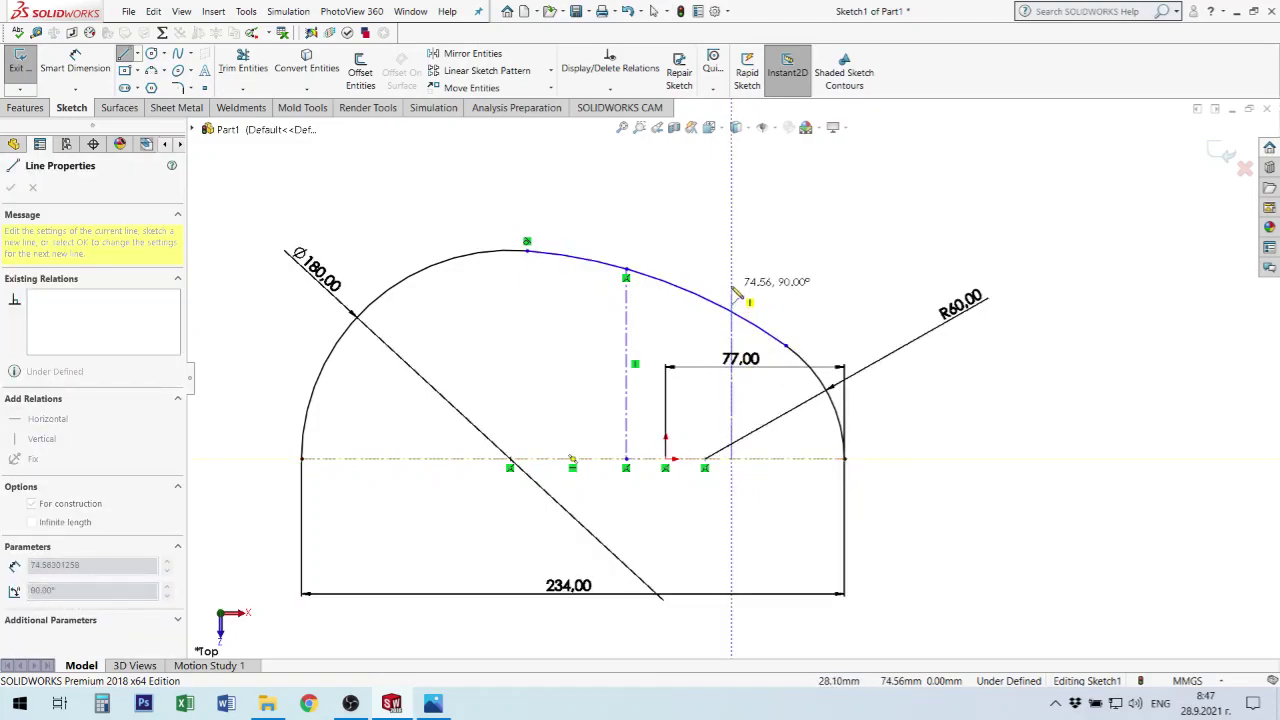
click(731, 288)
key(Escape)
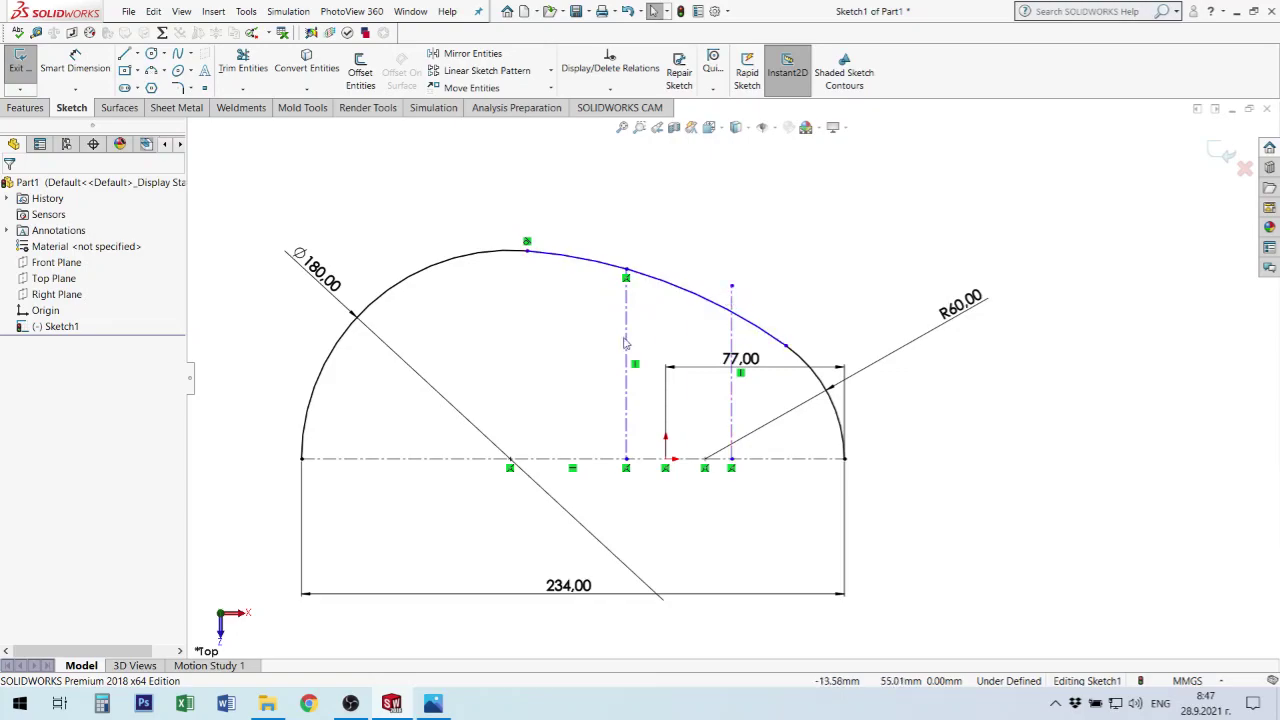
Start a Smart Dimension from the centerline's left end to the first vertical line.
click(72, 62)
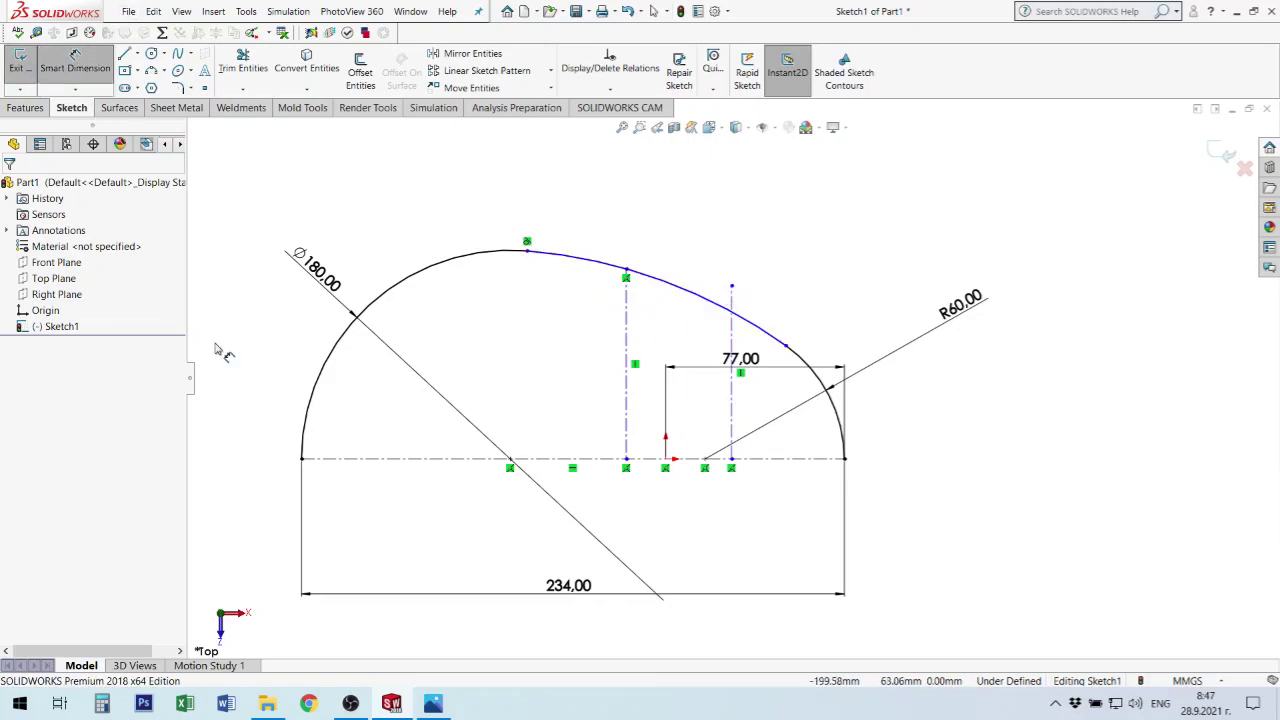
click(302, 459)
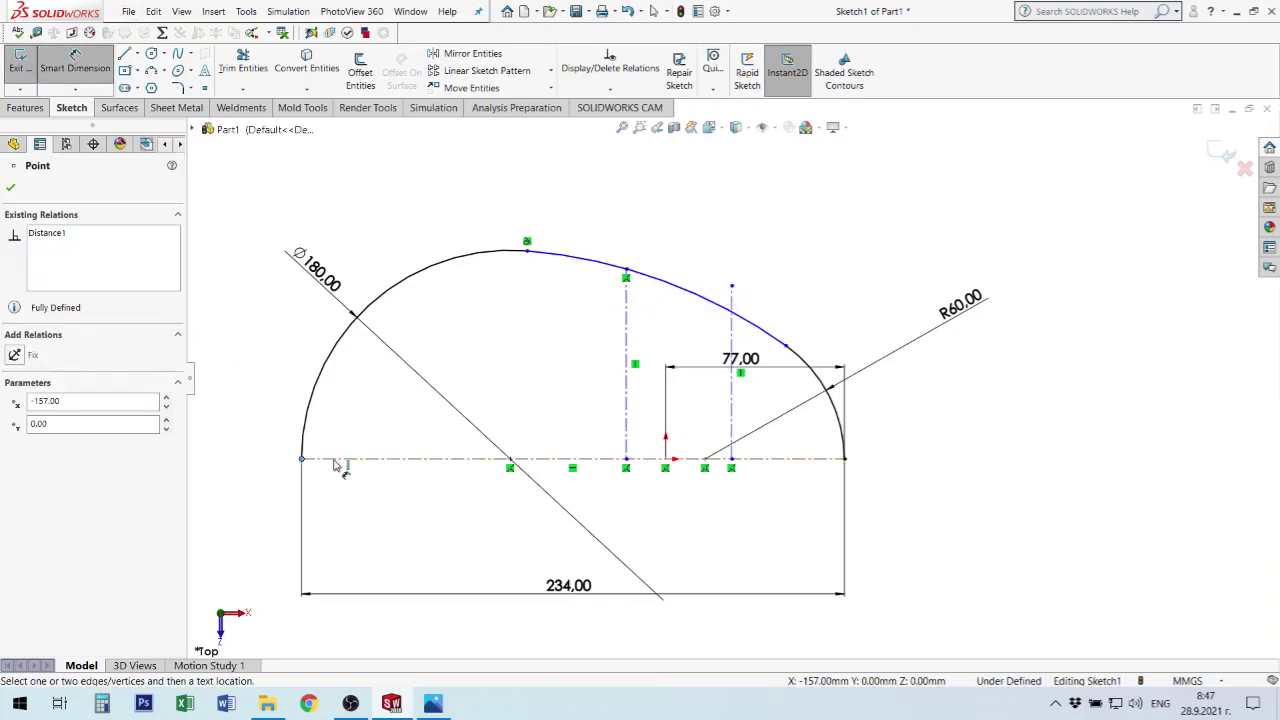
click(626, 405)
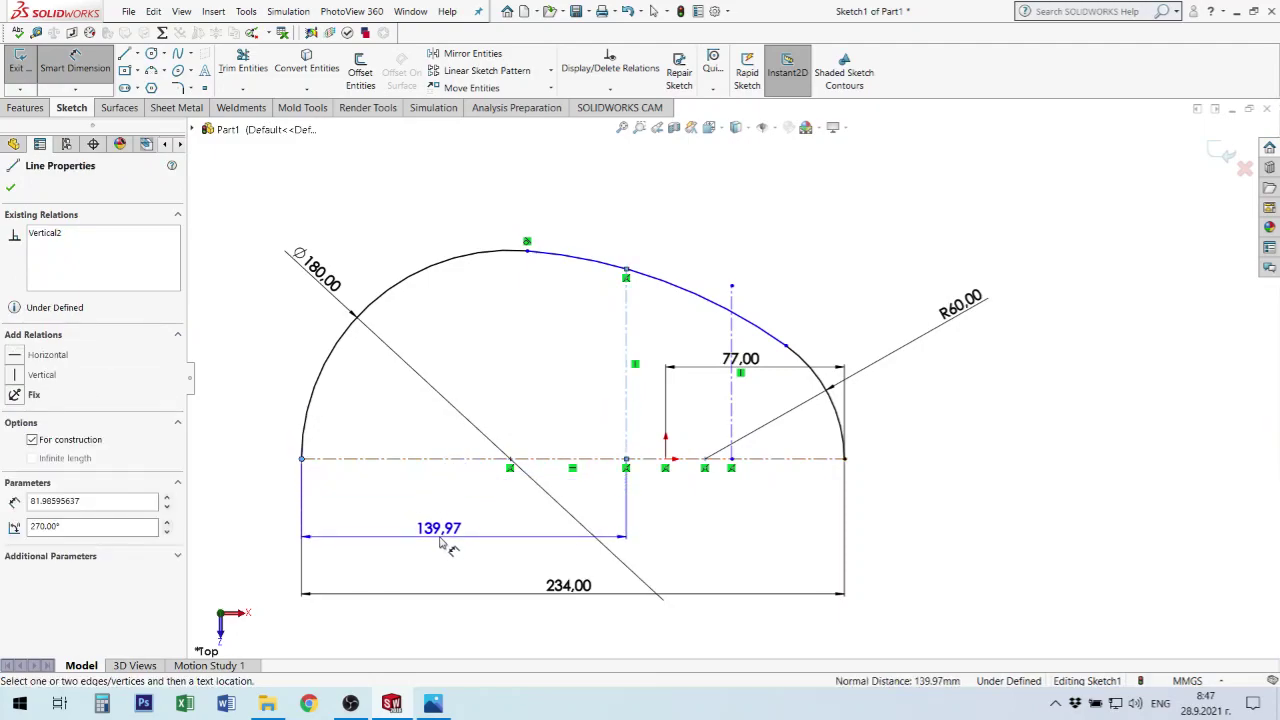
Set the first vertical line 140 from the left end and move the 234.00 dimension lower.
click(440, 541)
text(140)
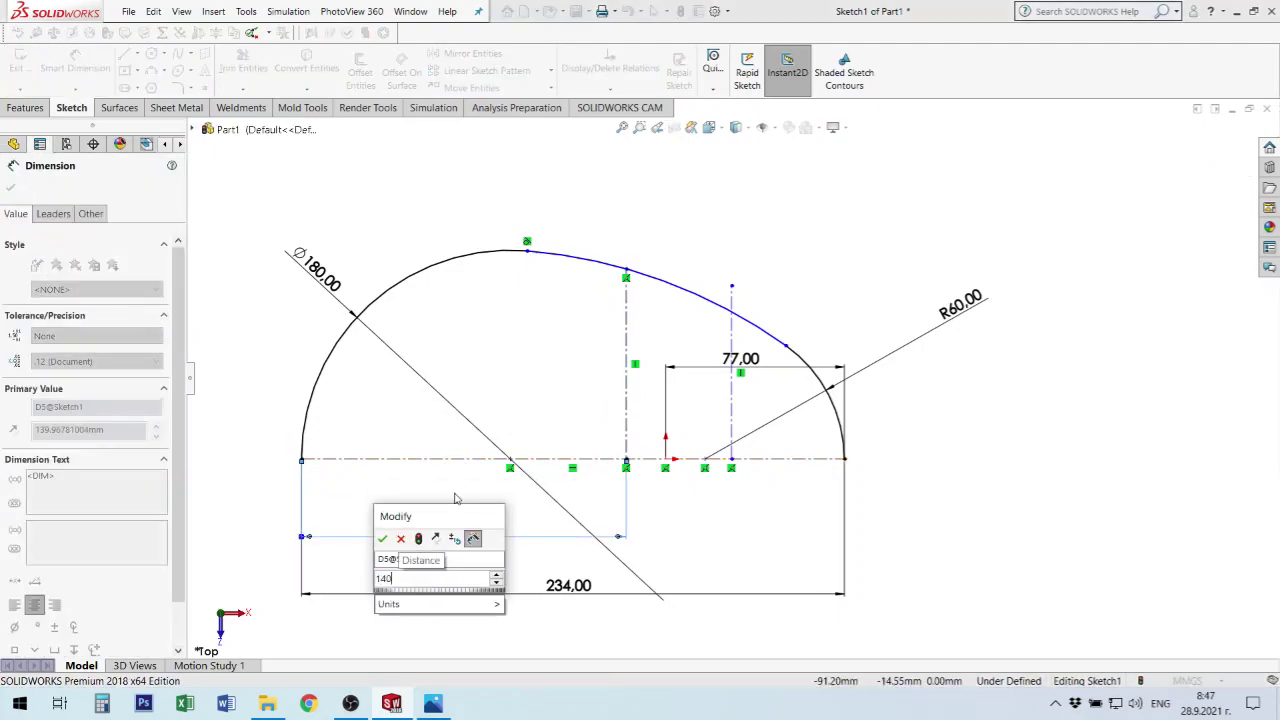
key(Return)
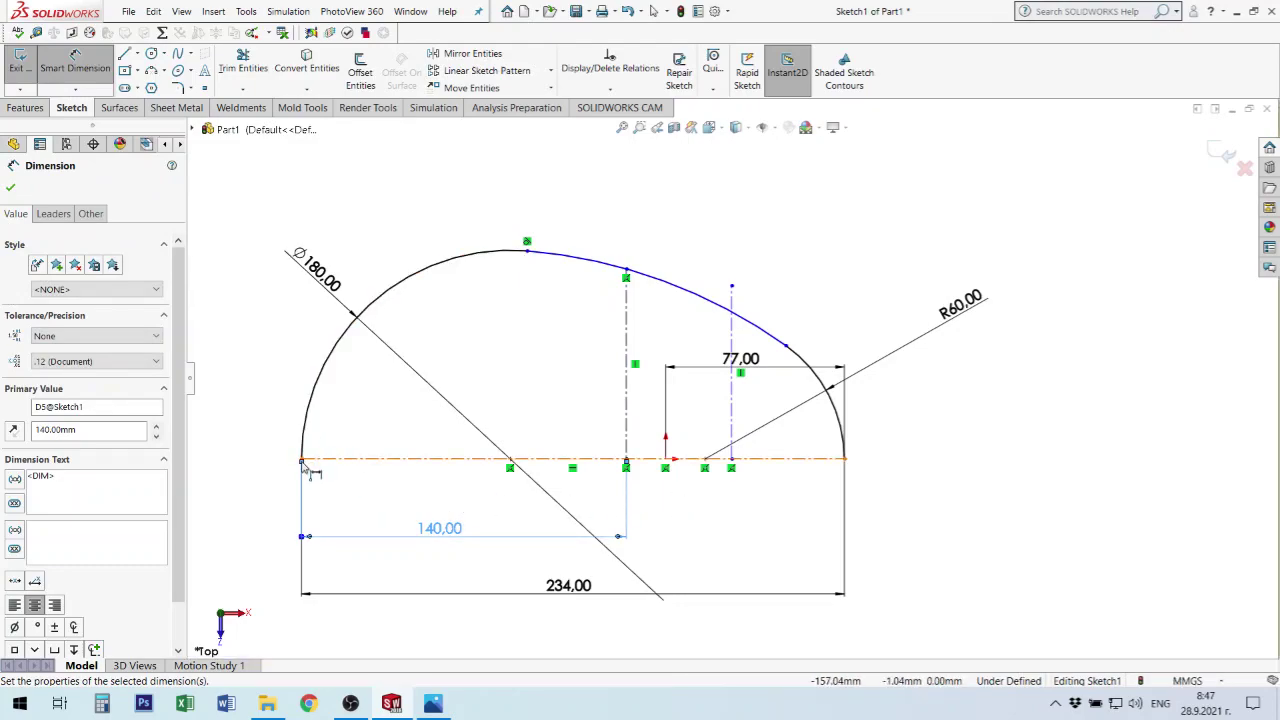
click(640, 459)
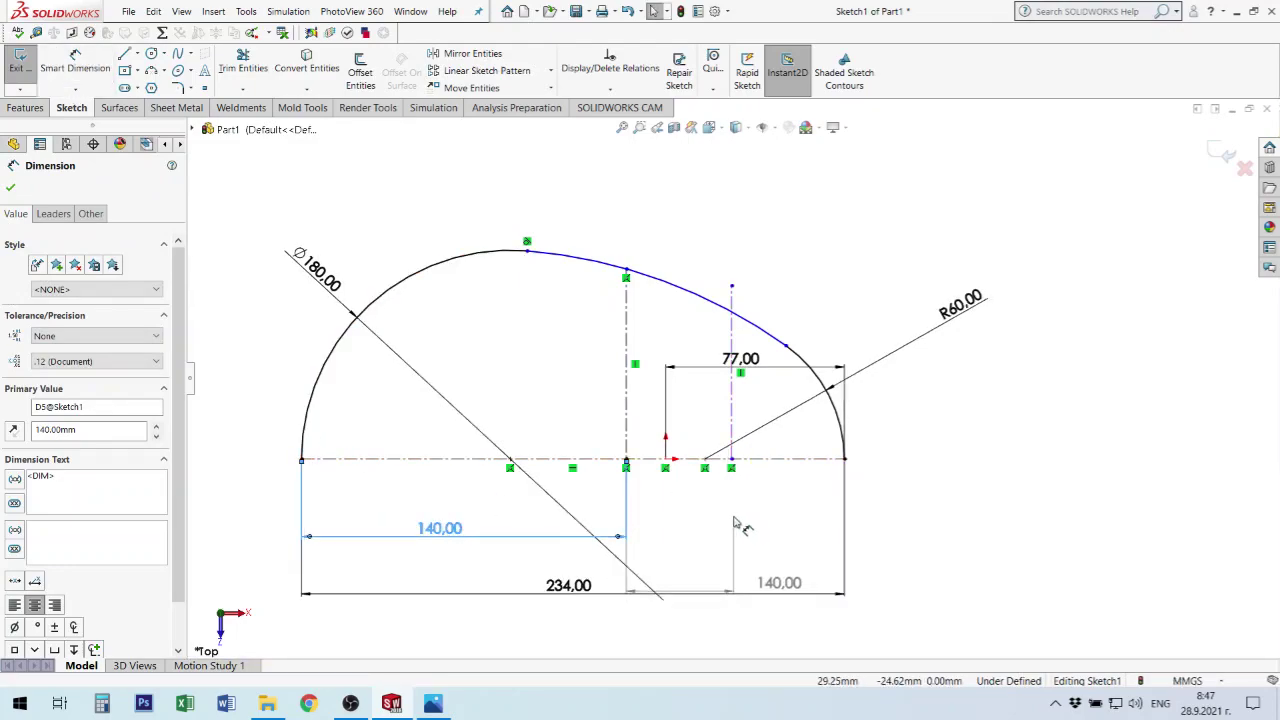
key(Escape)
scroll(423, 523, up, 2)
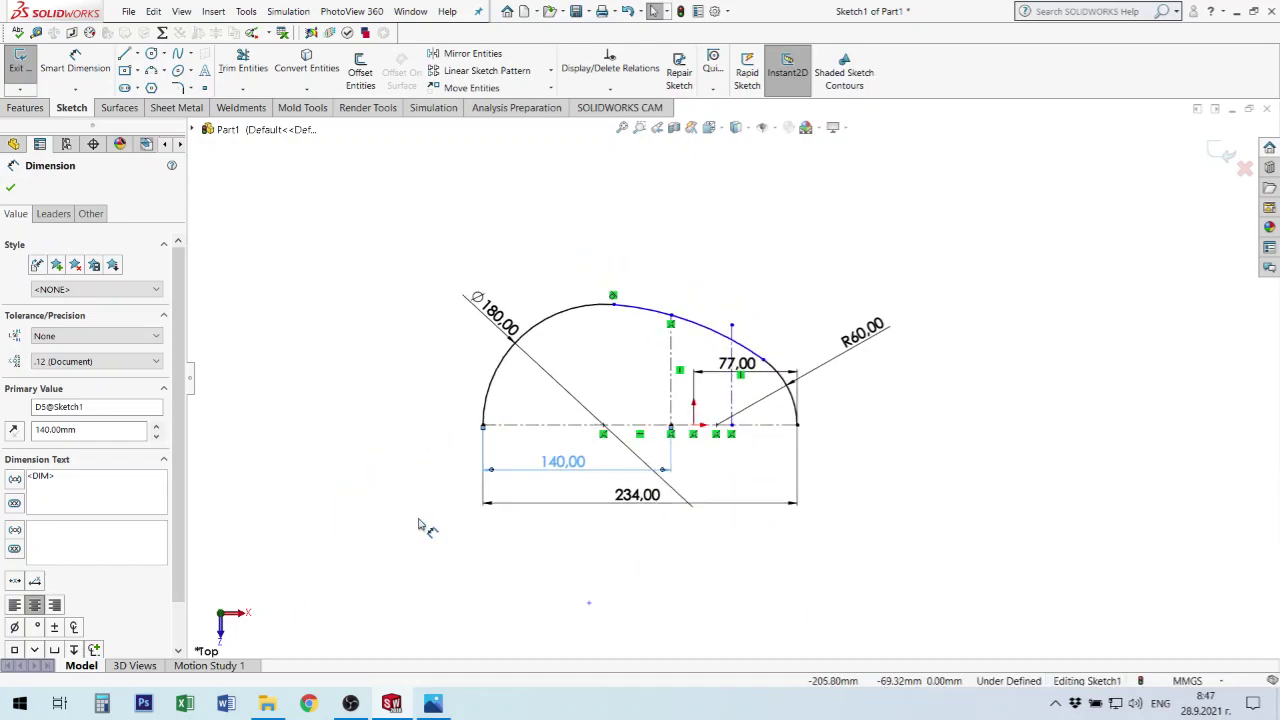
drag(651, 523, 655, 560)
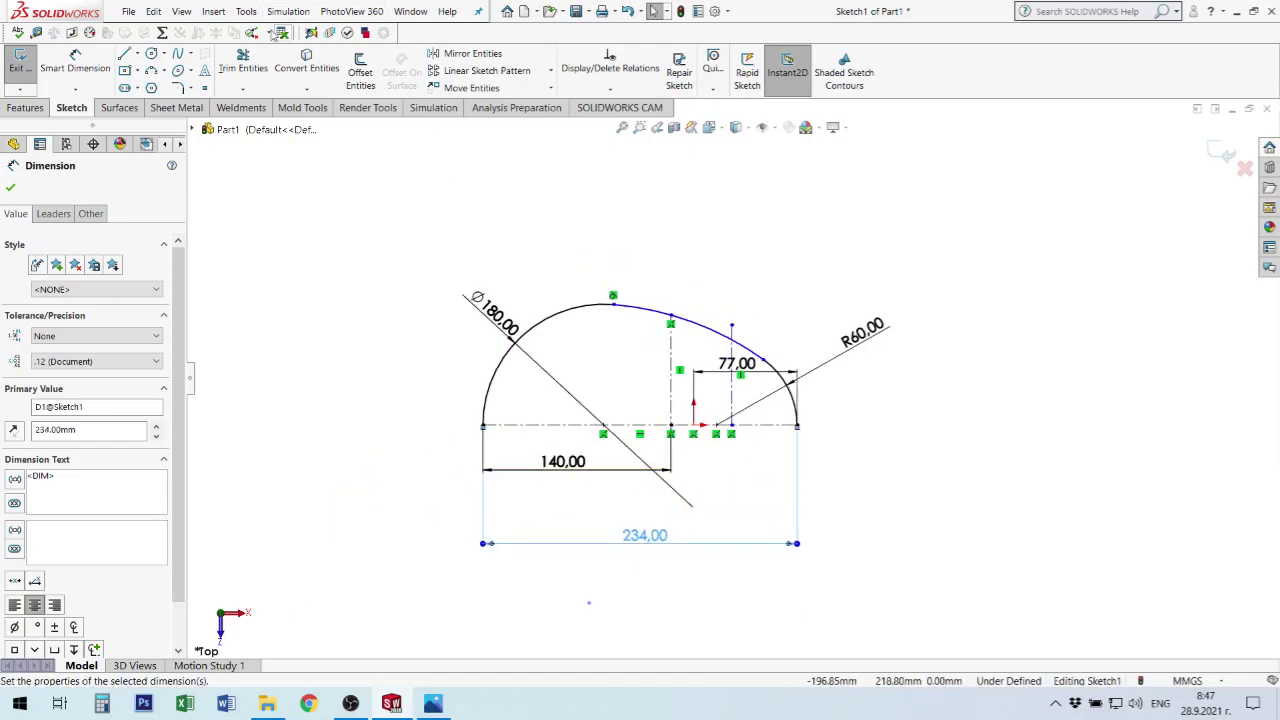
Try dimensioning to the second vertical line, then remove the unwanted 48.61 dimension.
click(110, 62)
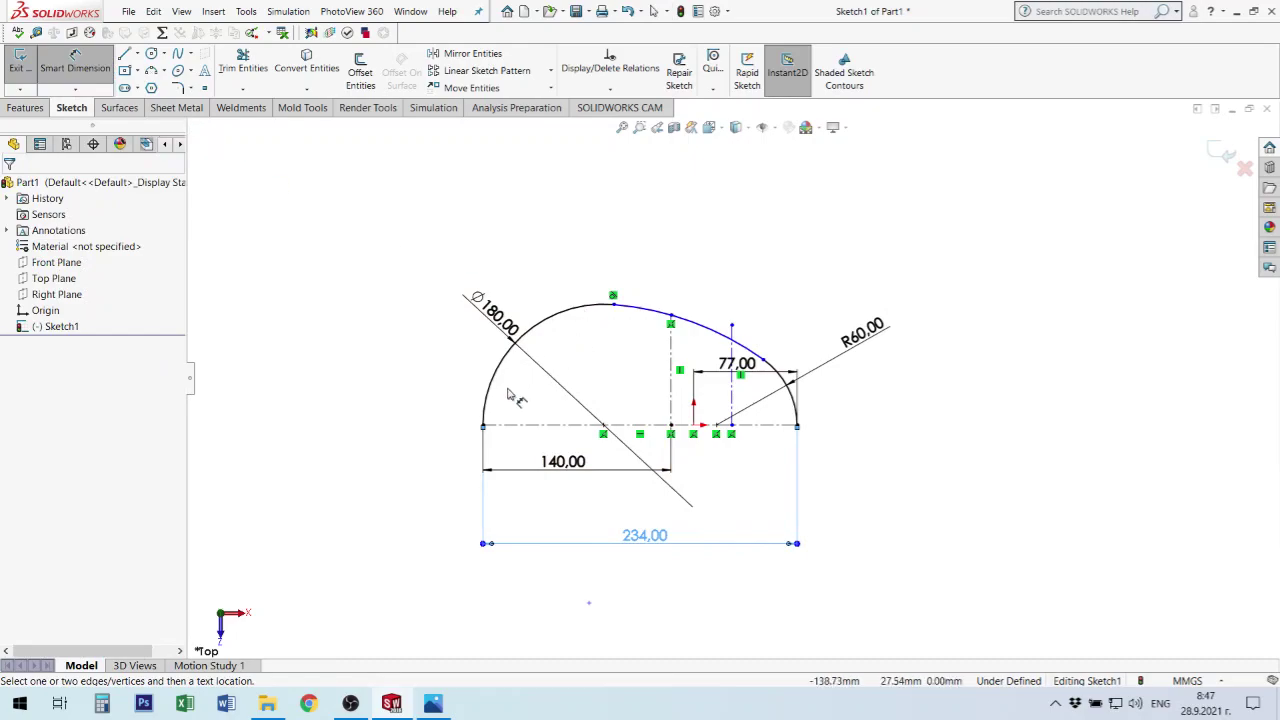
click(483, 427)
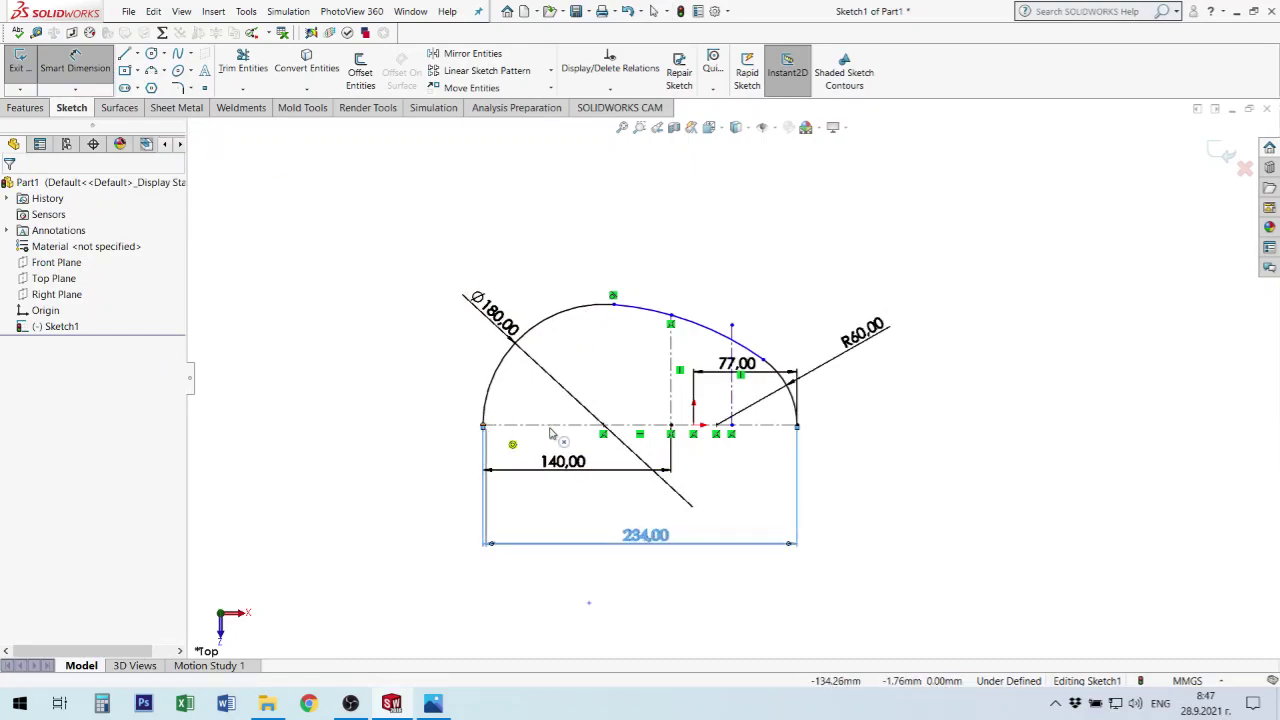
click(731, 433)
click(764, 517)
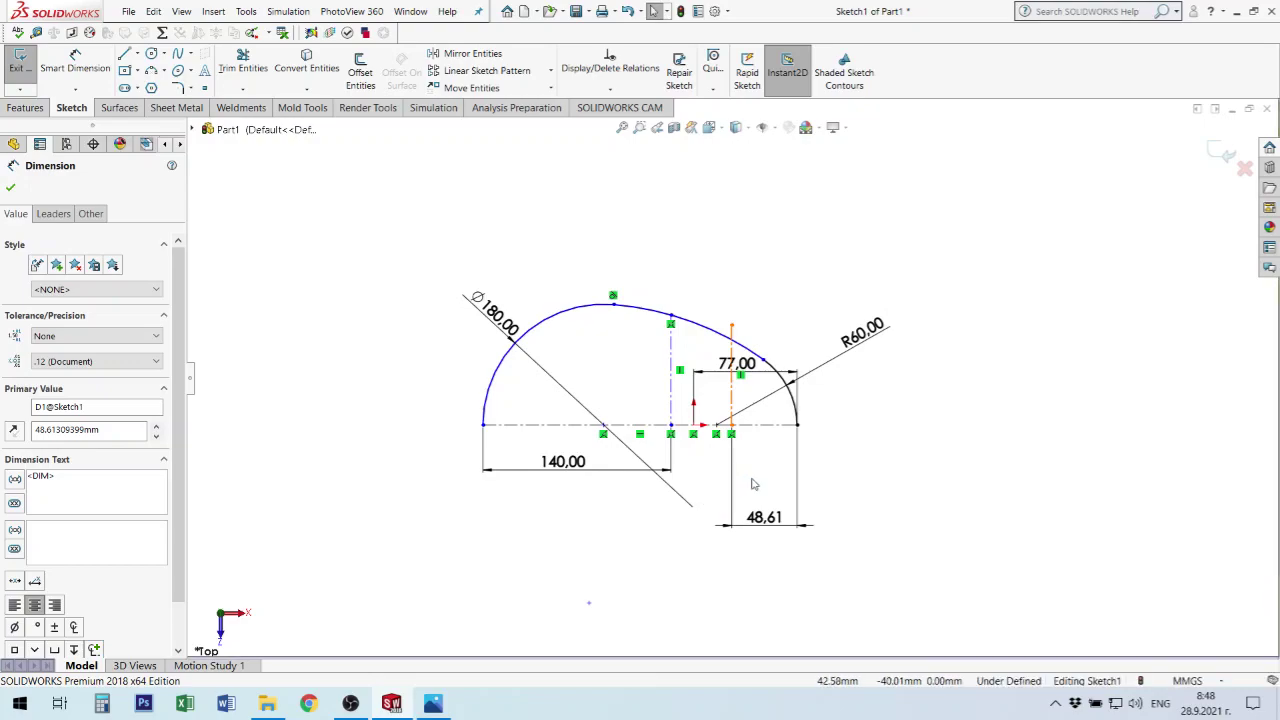
key(Delete)
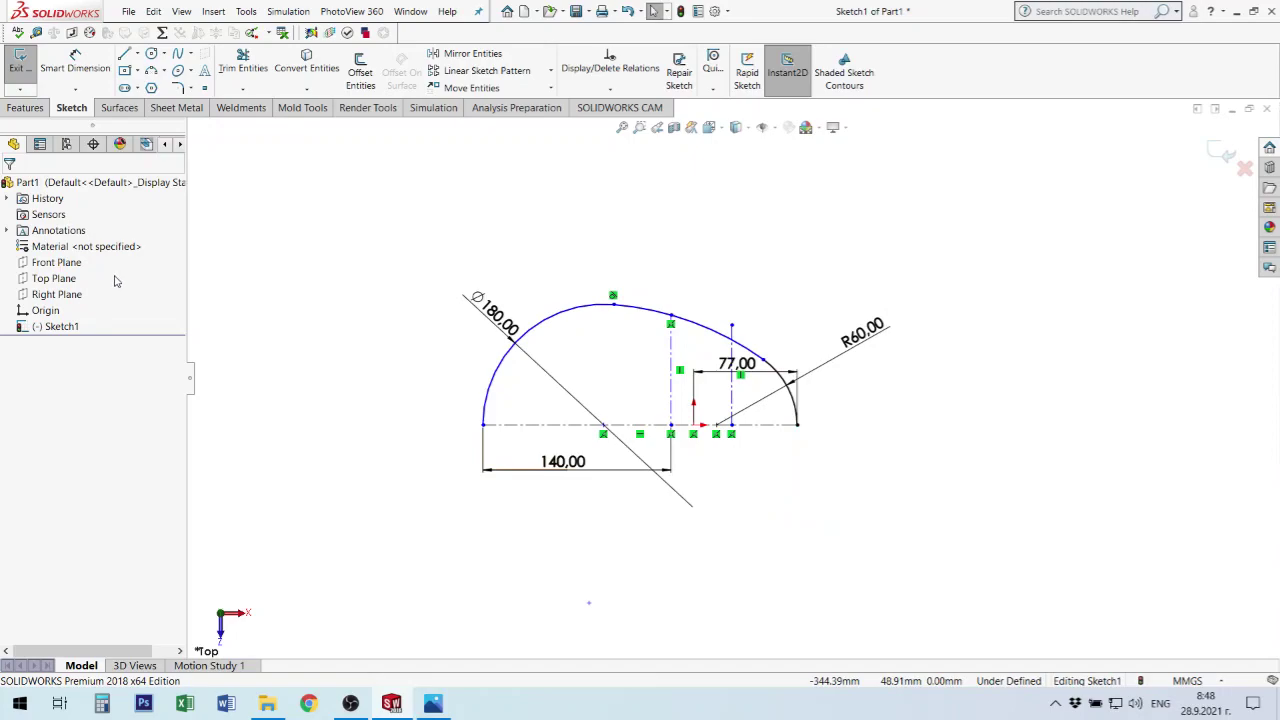
key(l)
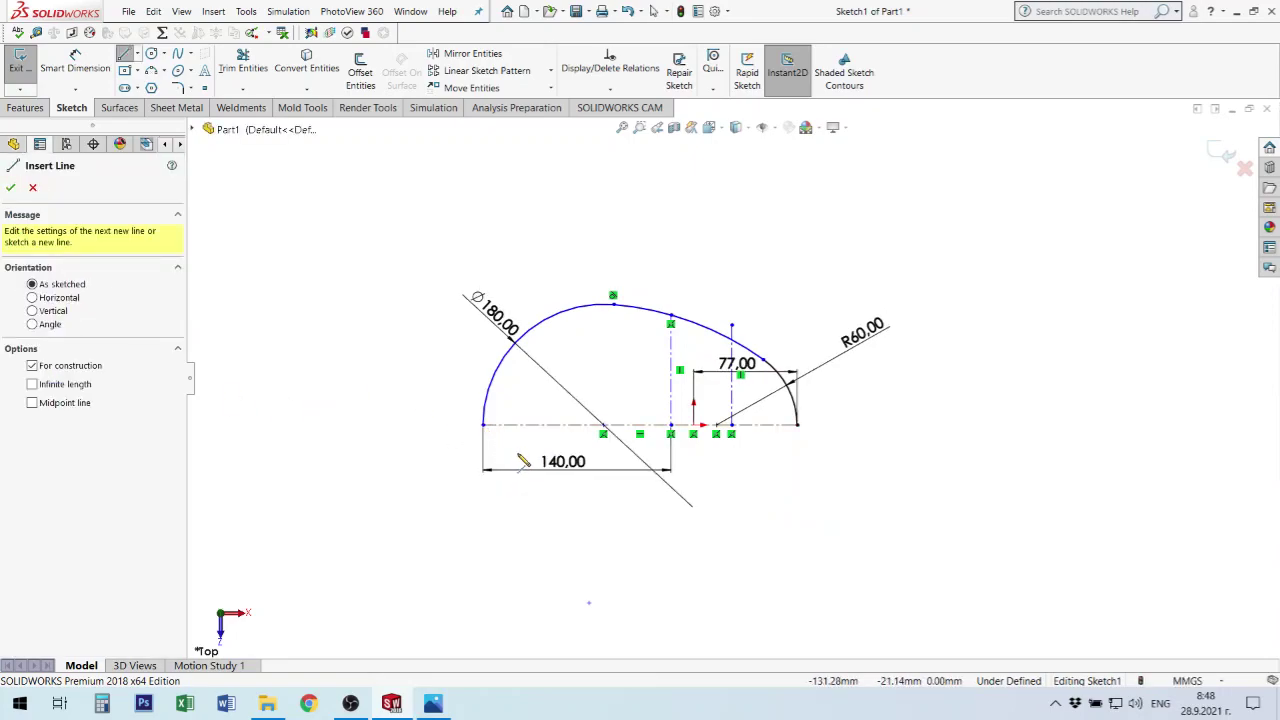
key(Escape)
key(ctrl+z)
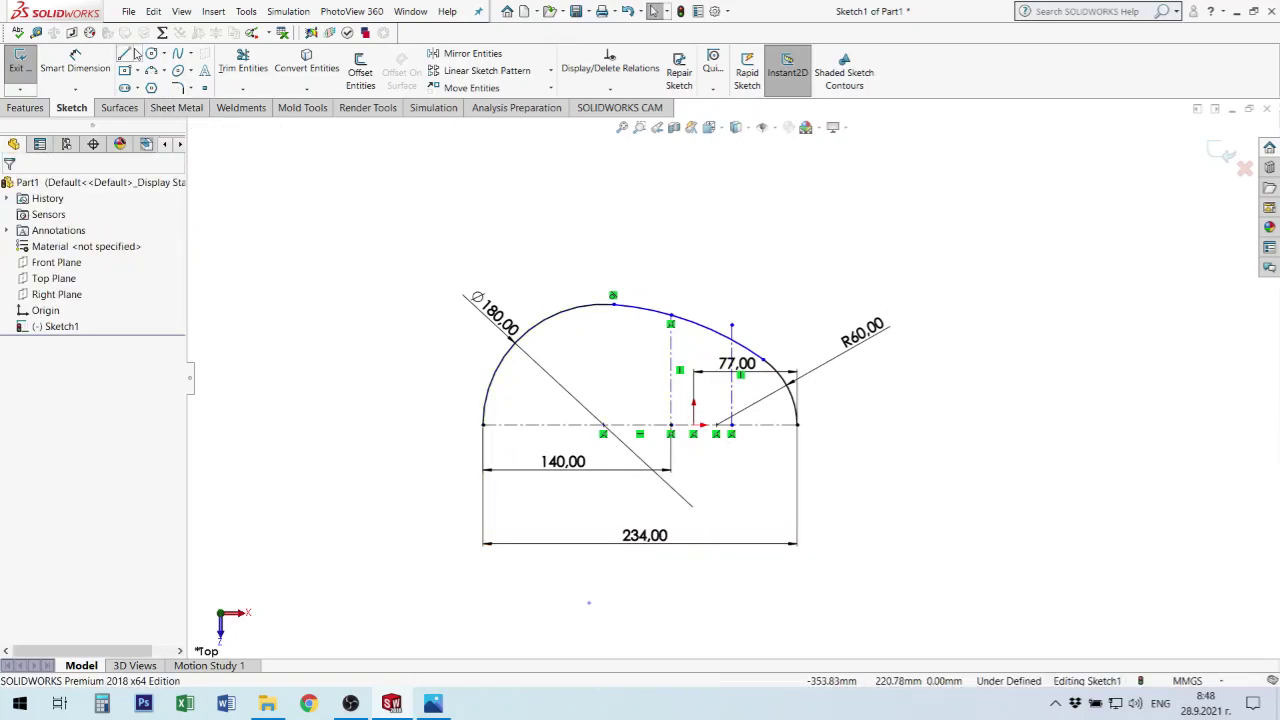
click(75, 62)
Place the second vertical construction line 195 from the sketch's left end.
click(484, 426)
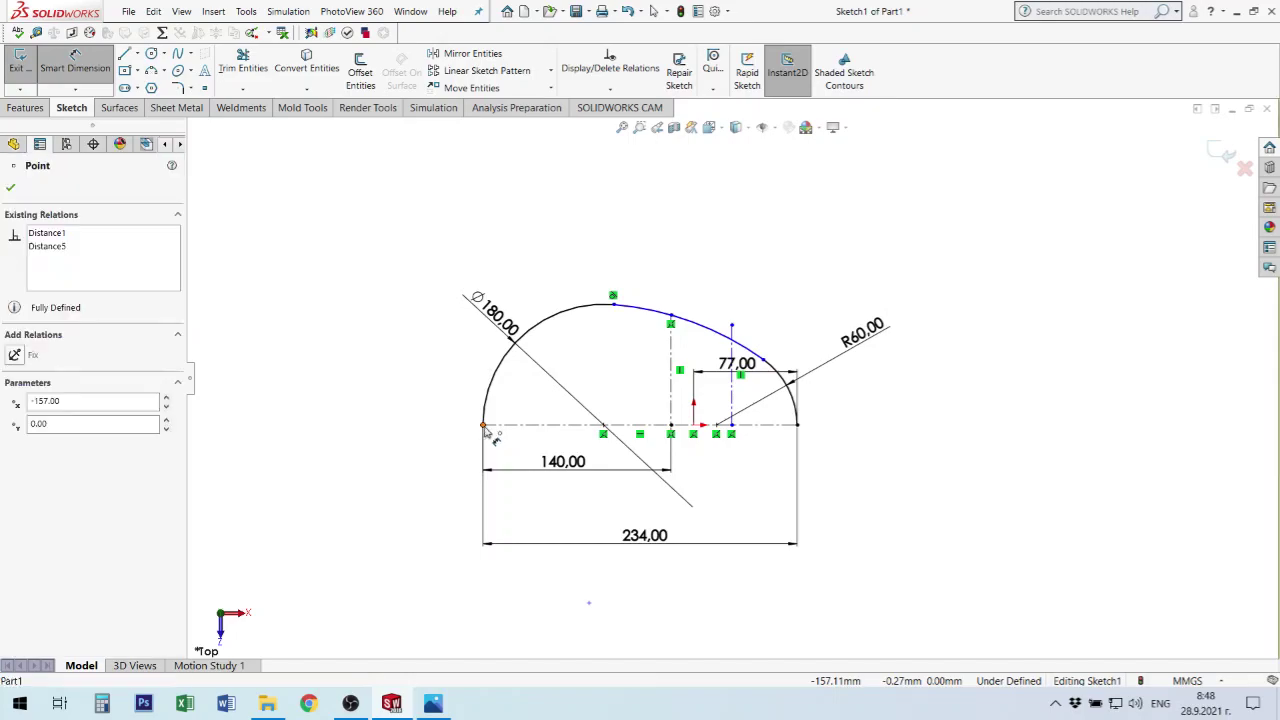
click(733, 397)
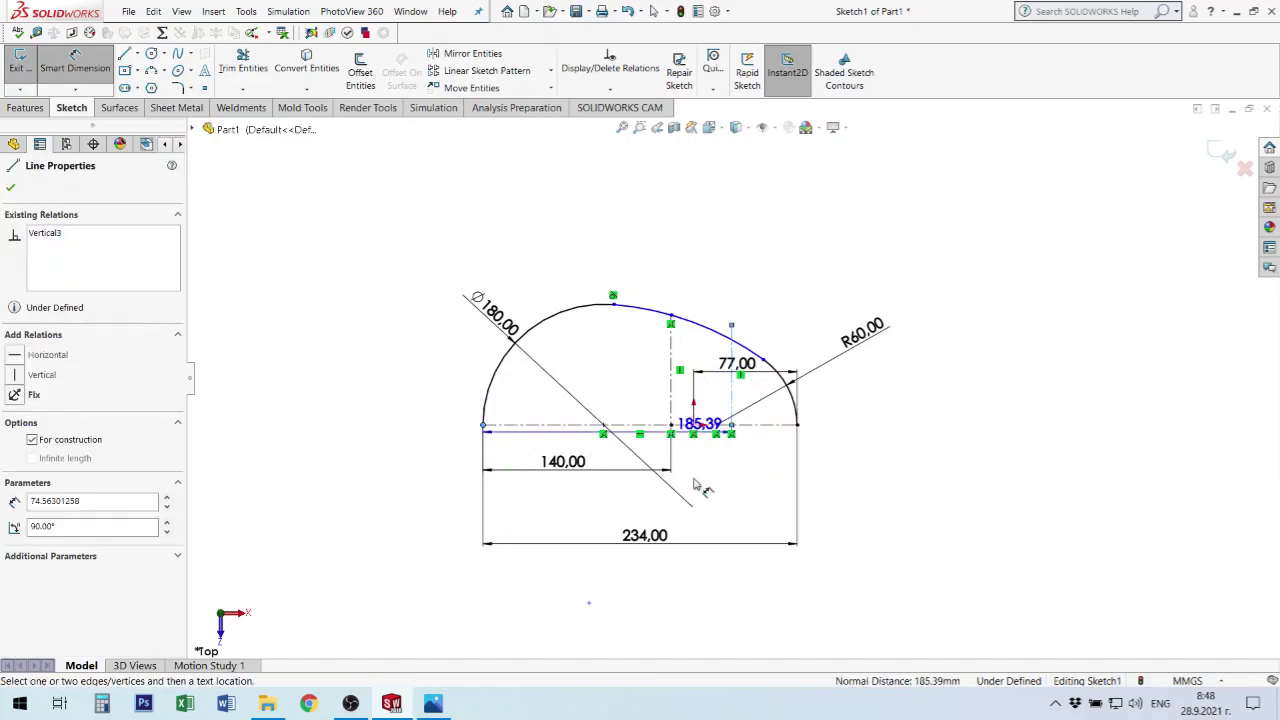
click(677, 508)
text(1)
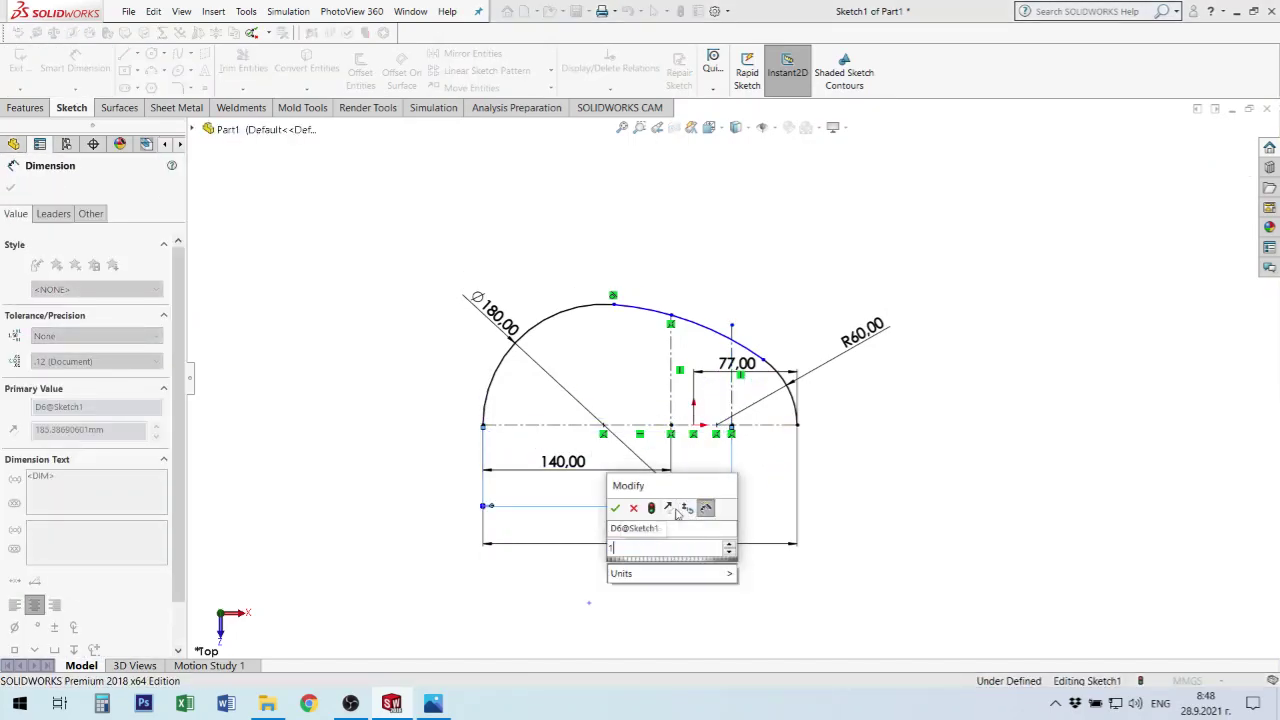
text(95)
key(Return)
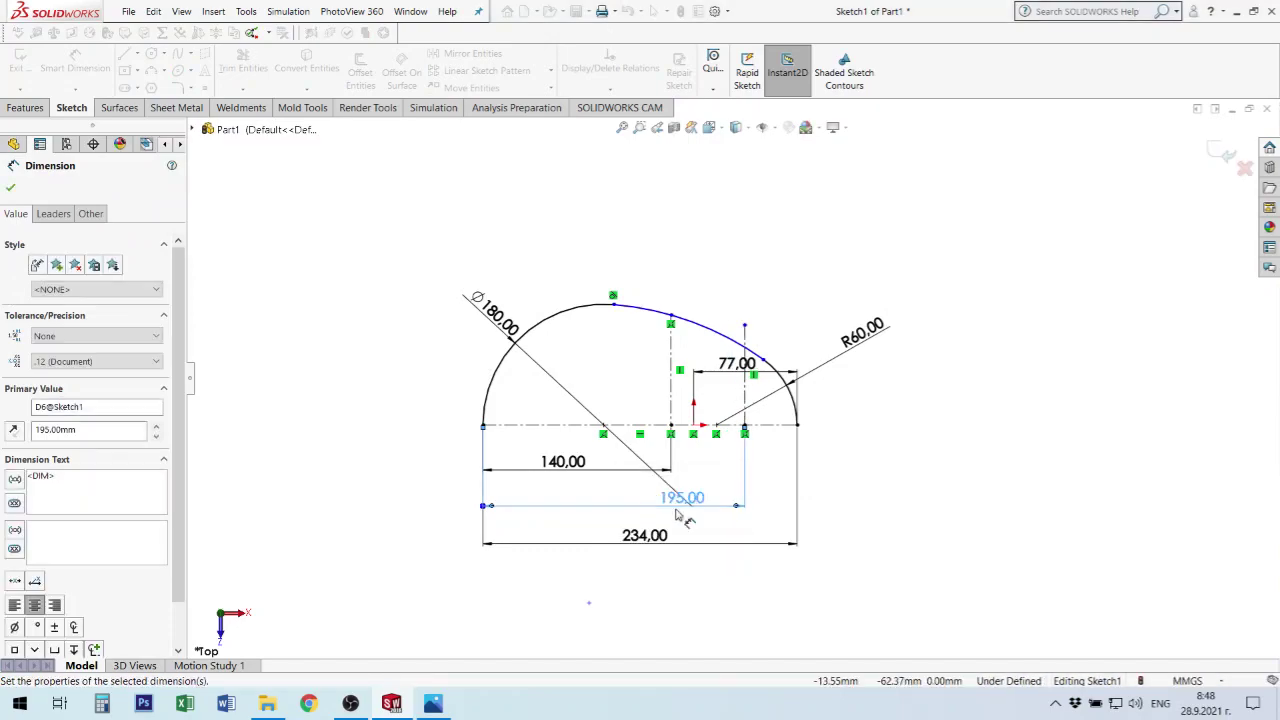
key(Escape)
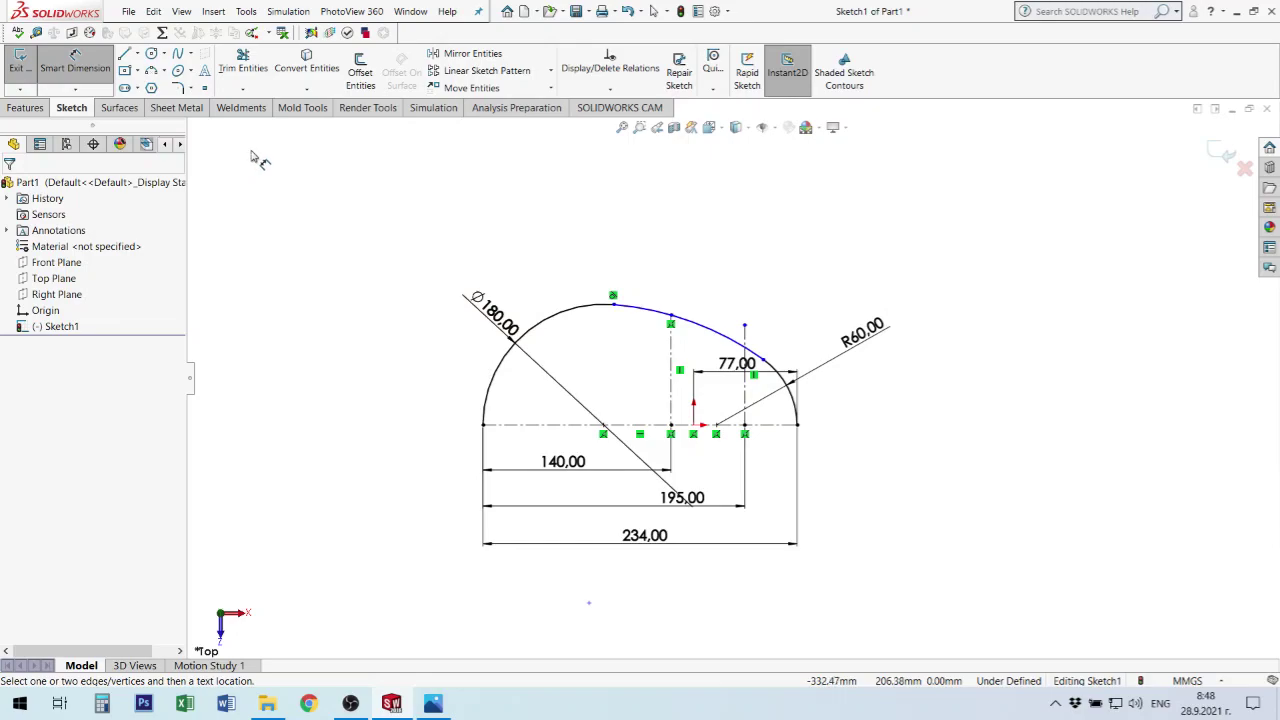
key(Escape)
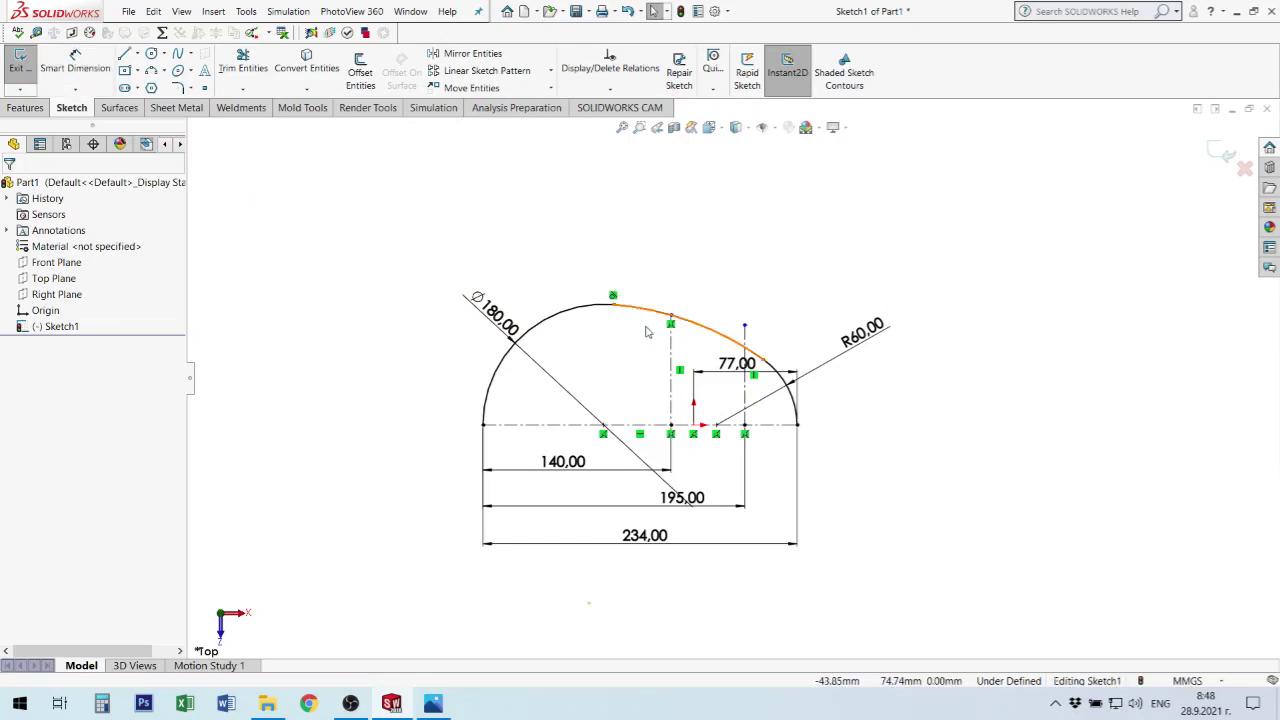
Inspect the first line's top point for its Coincident relation with the upper arc.
click(670, 348)
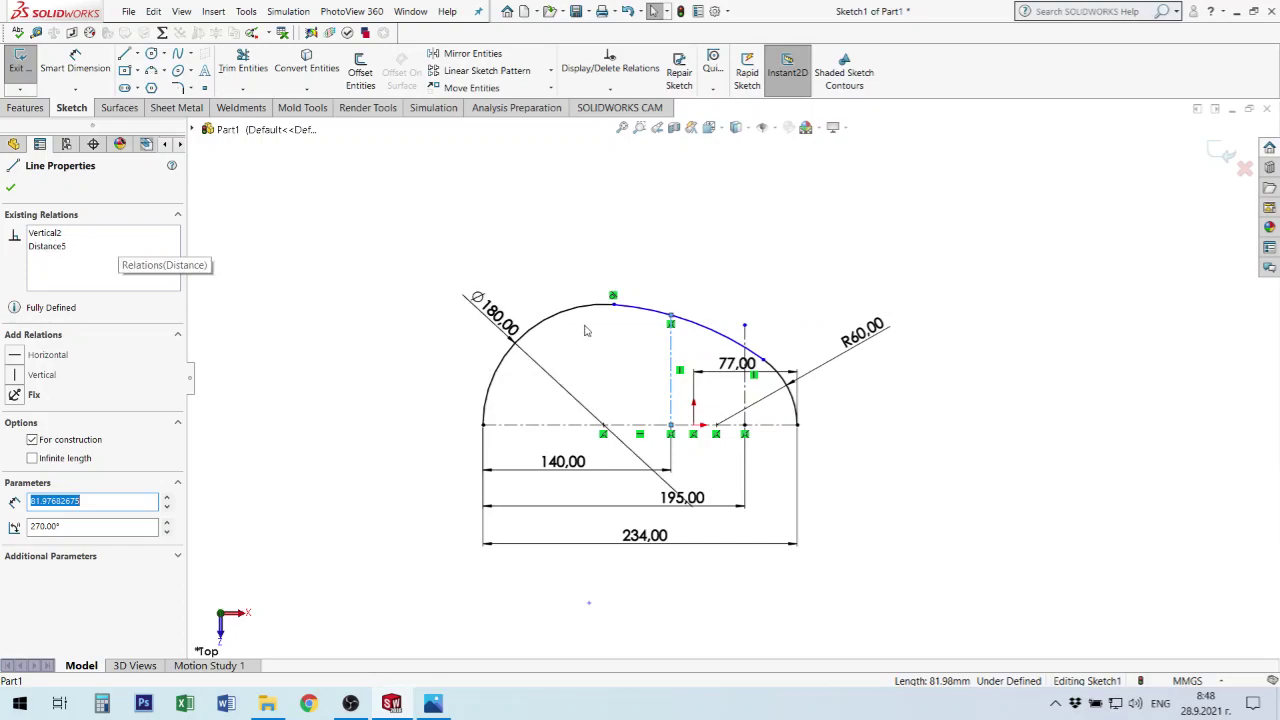
click(635, 349)
click(671, 320)
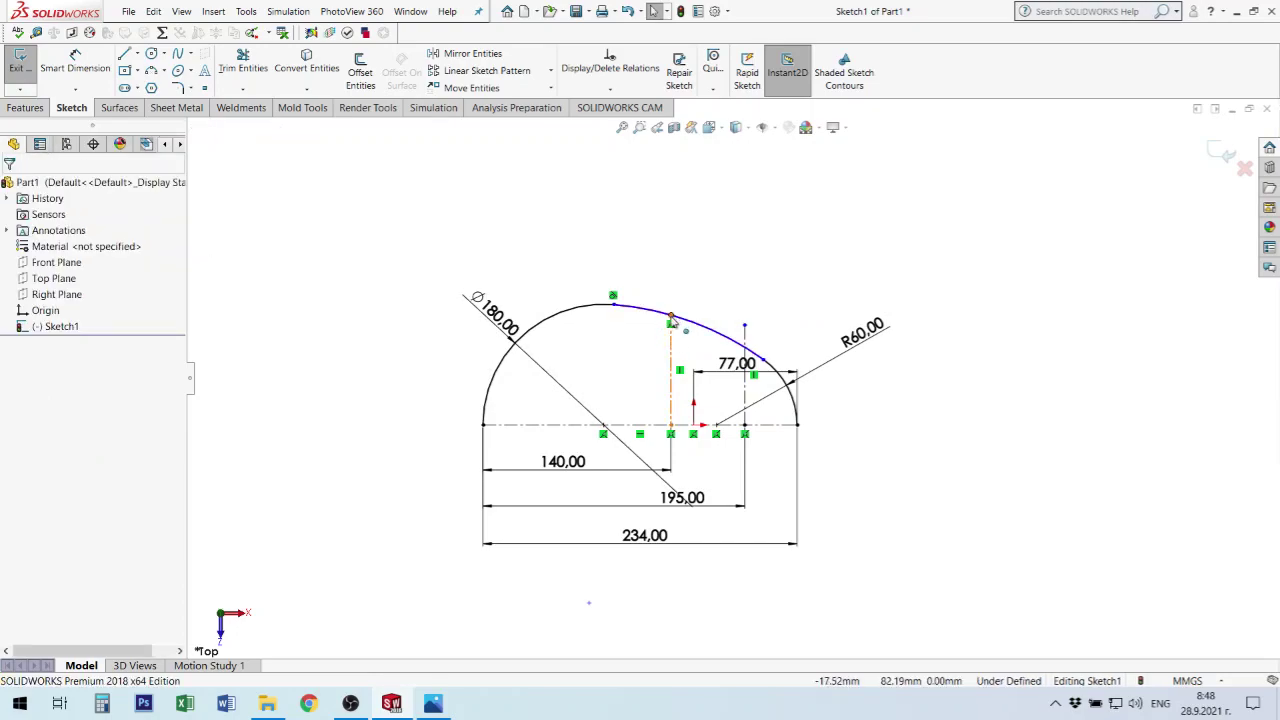
click(671, 321)
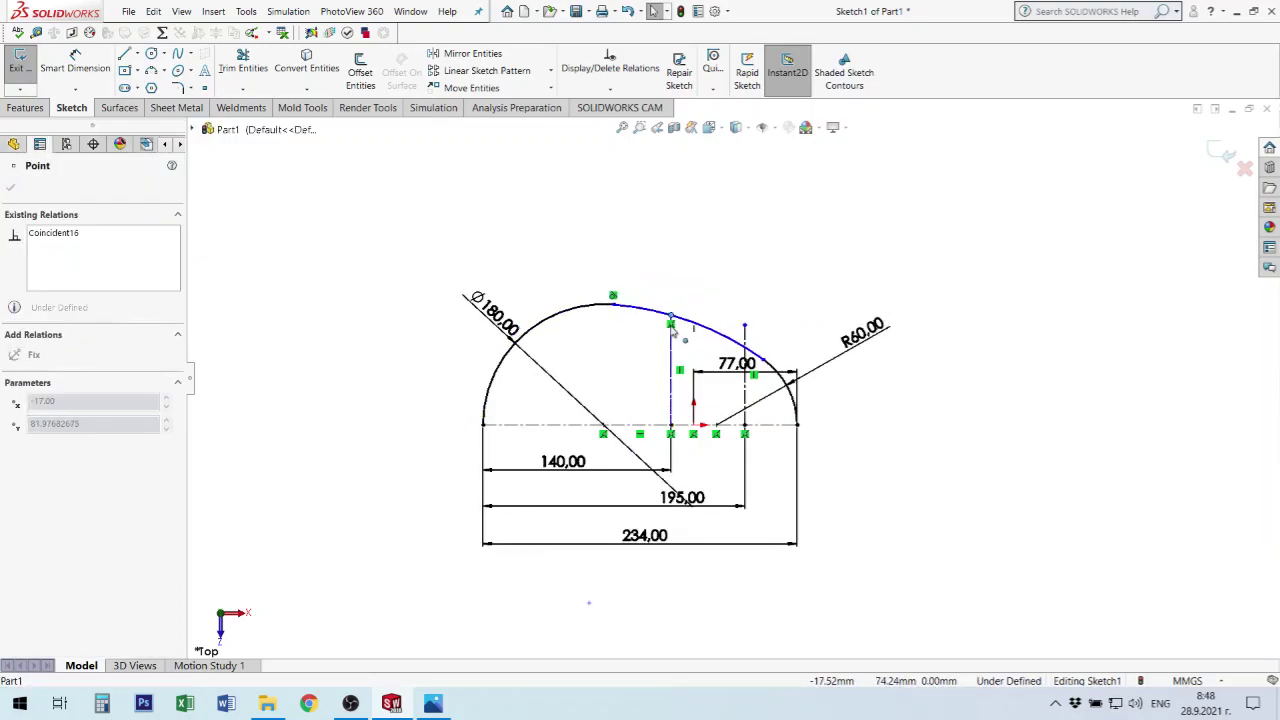
click(652, 358)
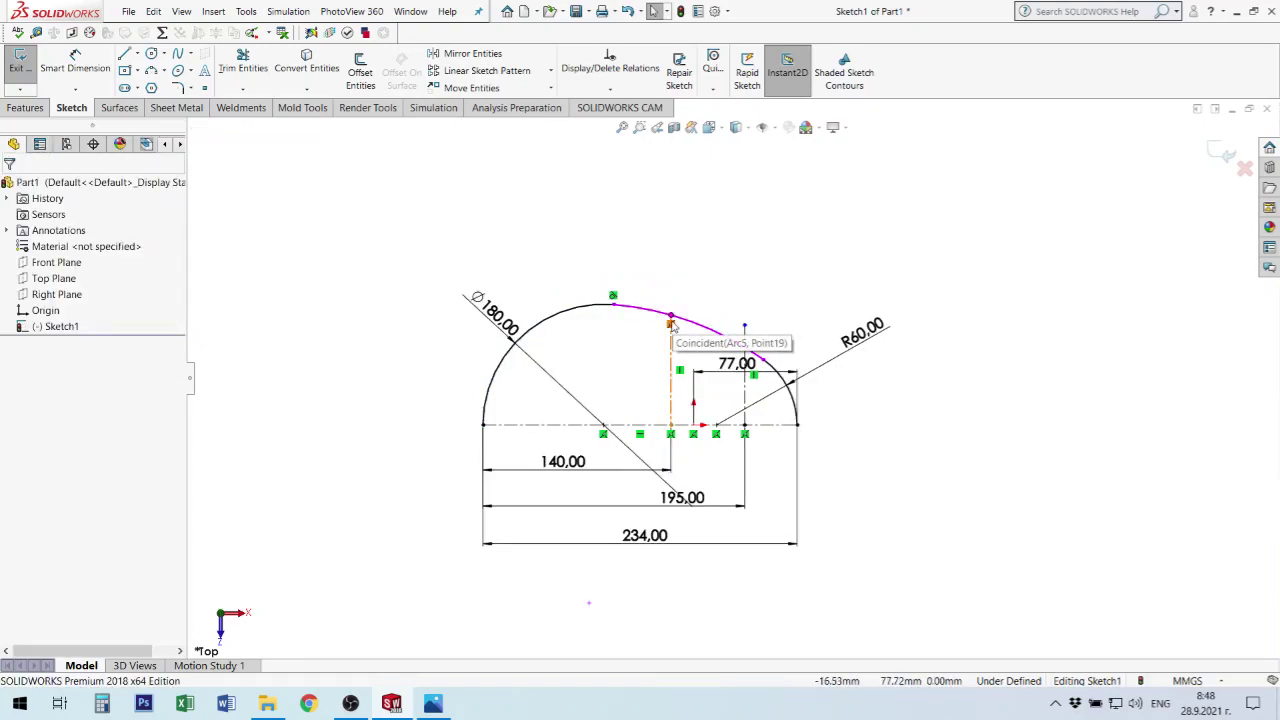
click(671, 324)
click(57, 233)
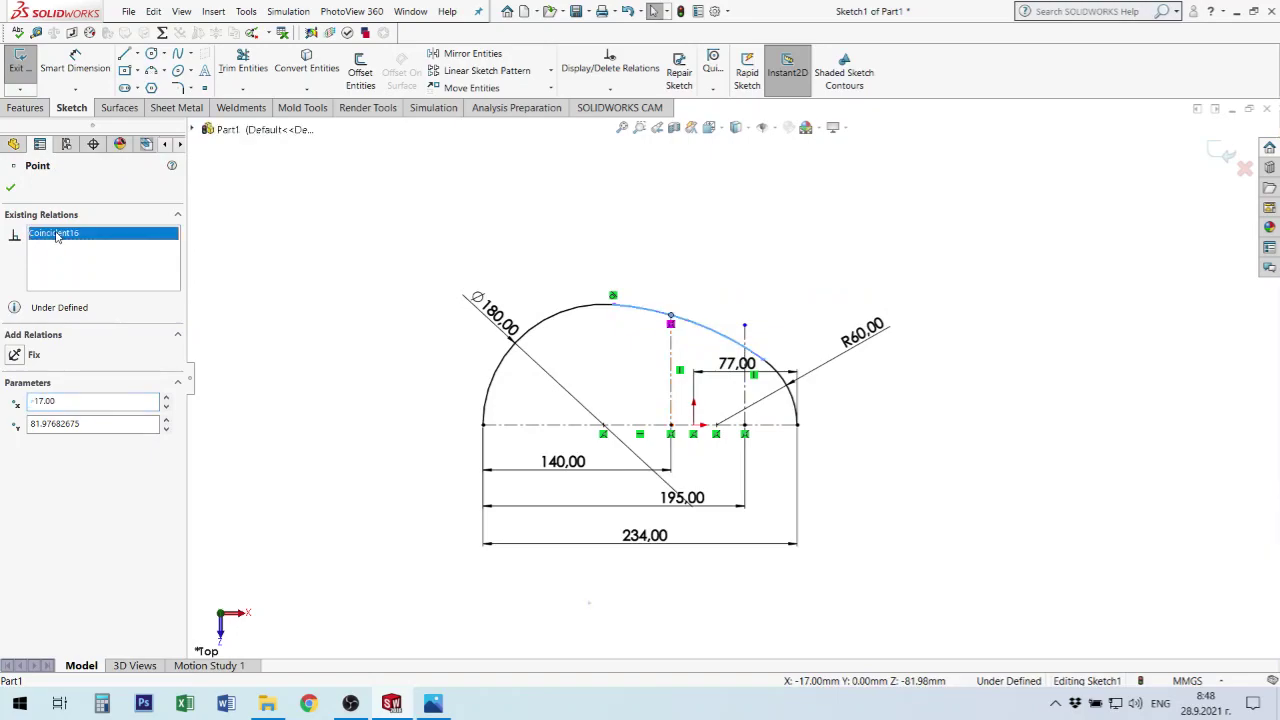
click(720, 245)
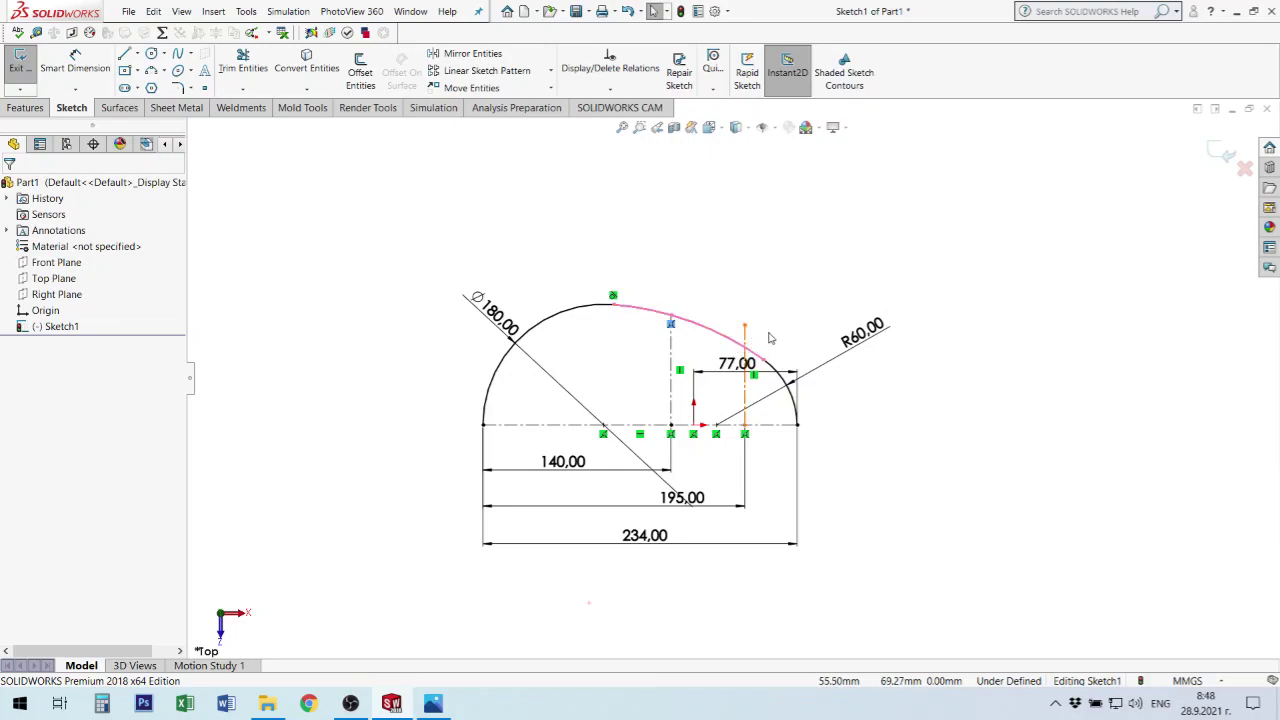
Make the first vertical line 85 tall and begin a height dimension on the second line.
click(73, 57)
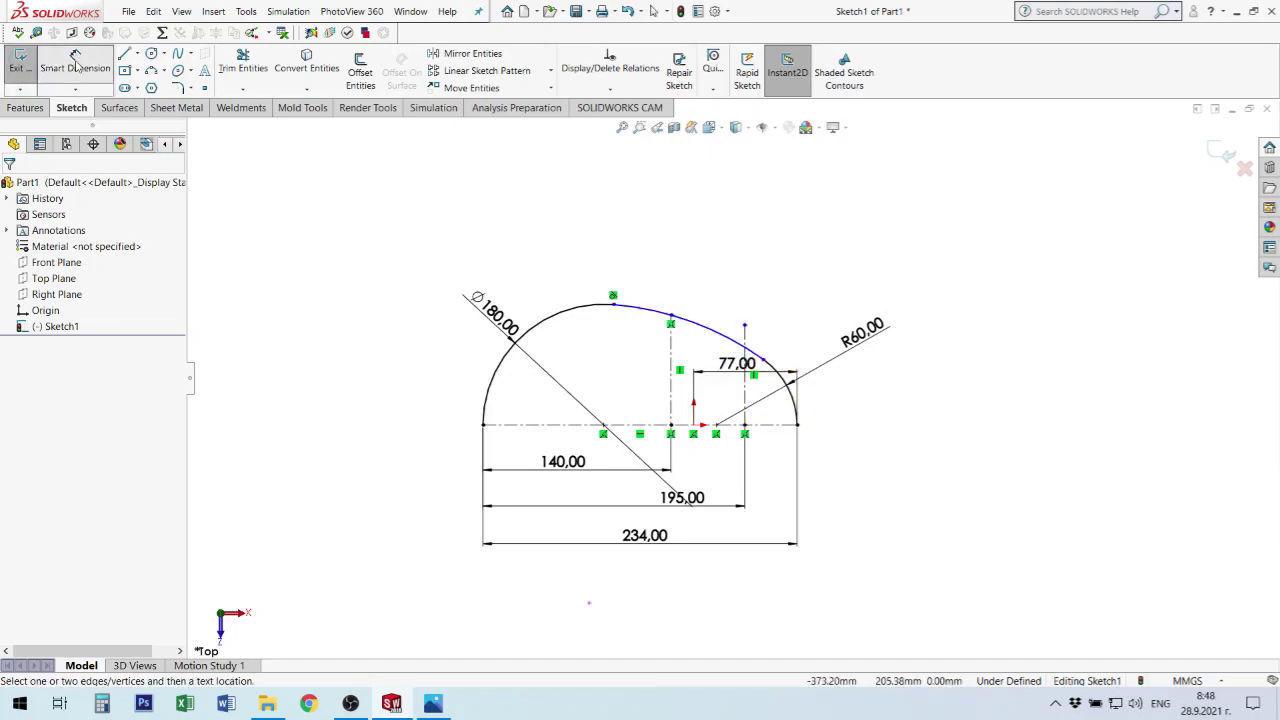
click(671, 371)
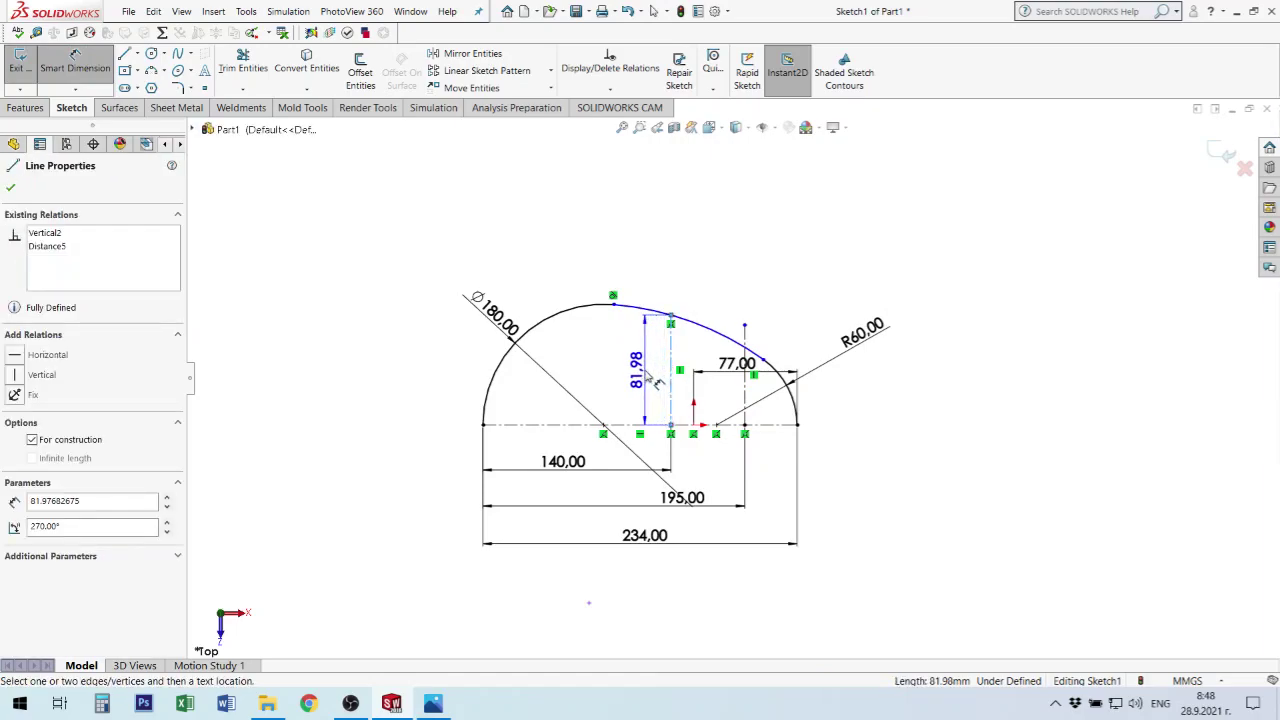
click(650, 380)
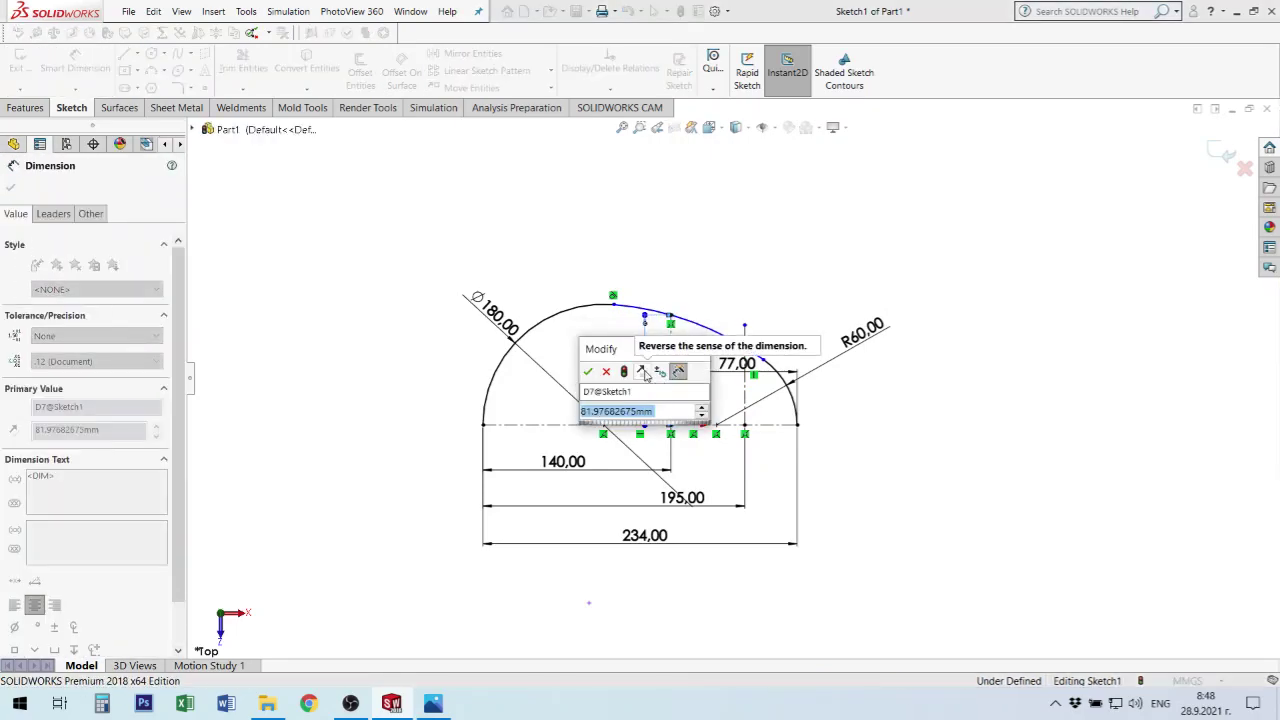
text(85)
key(Return)
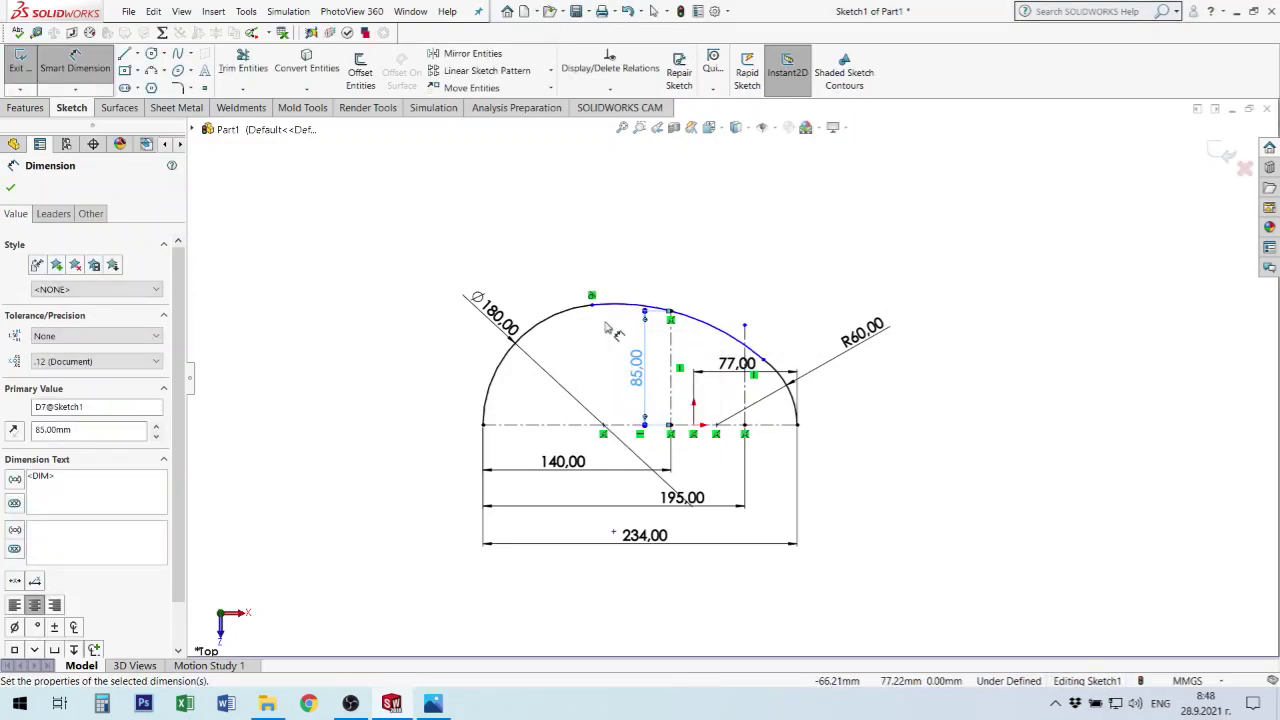
click(745, 345)
click(790, 345)
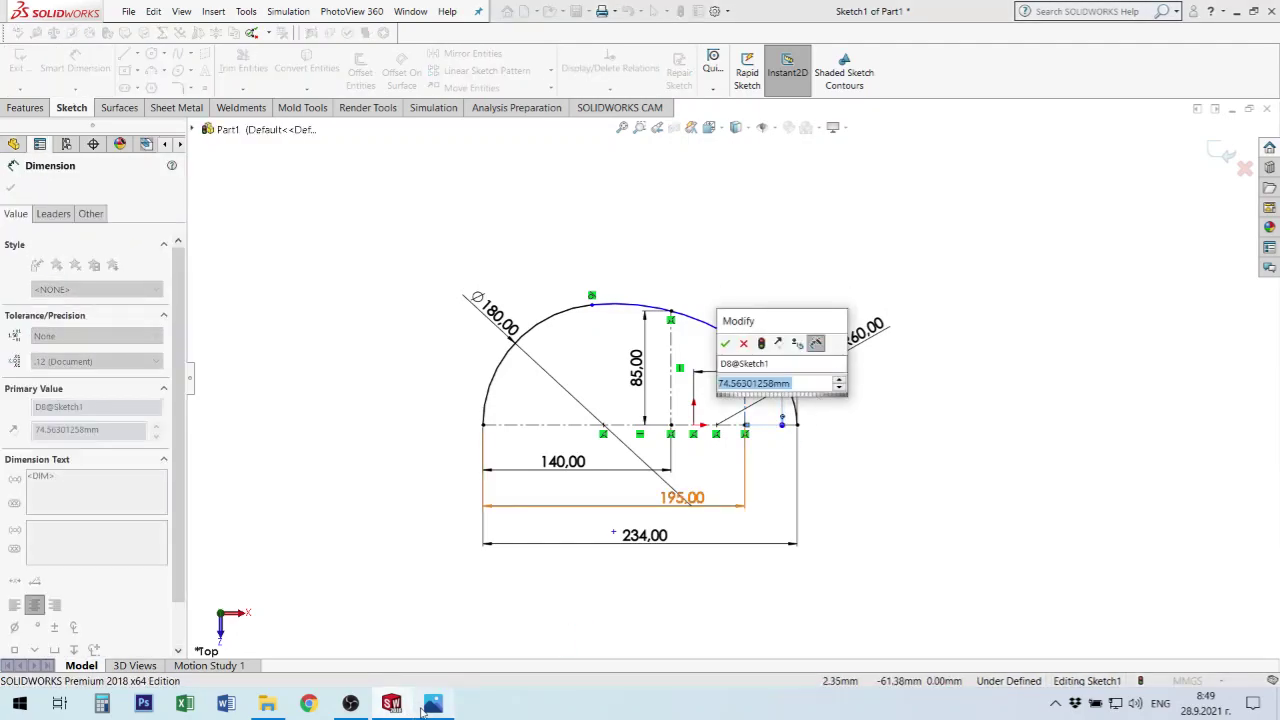
click(449, 709)
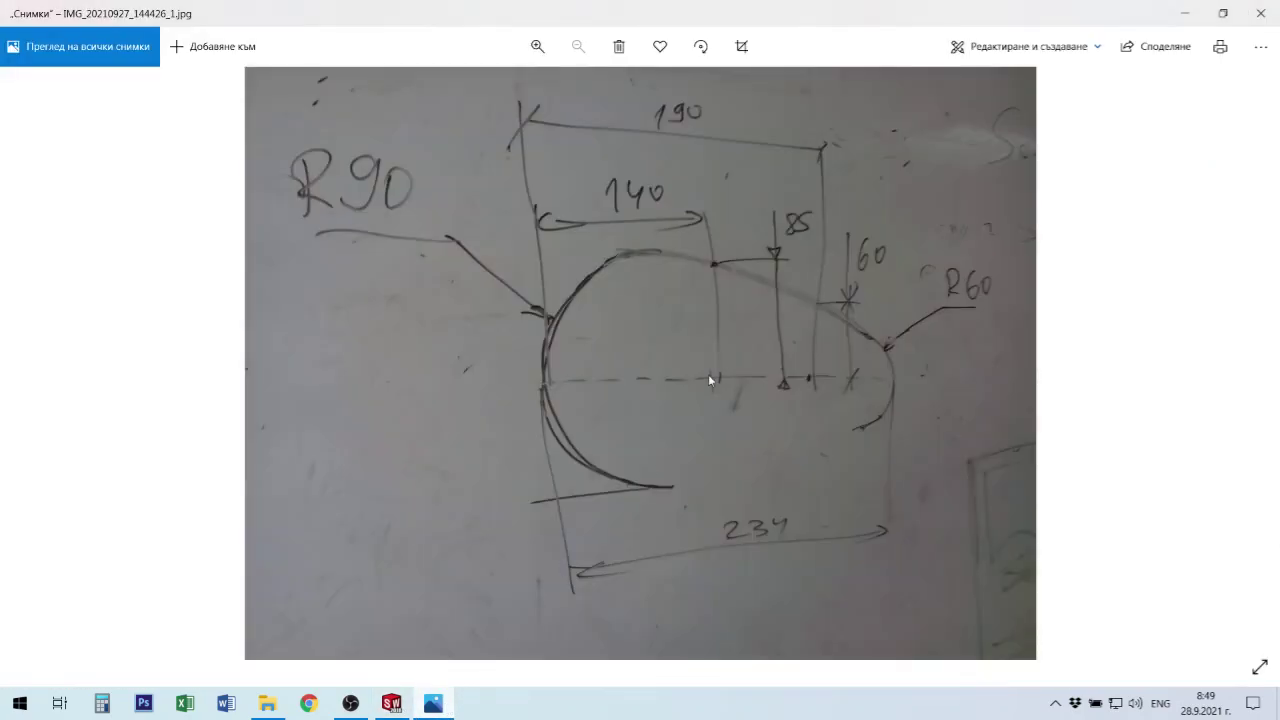
click(436, 709)
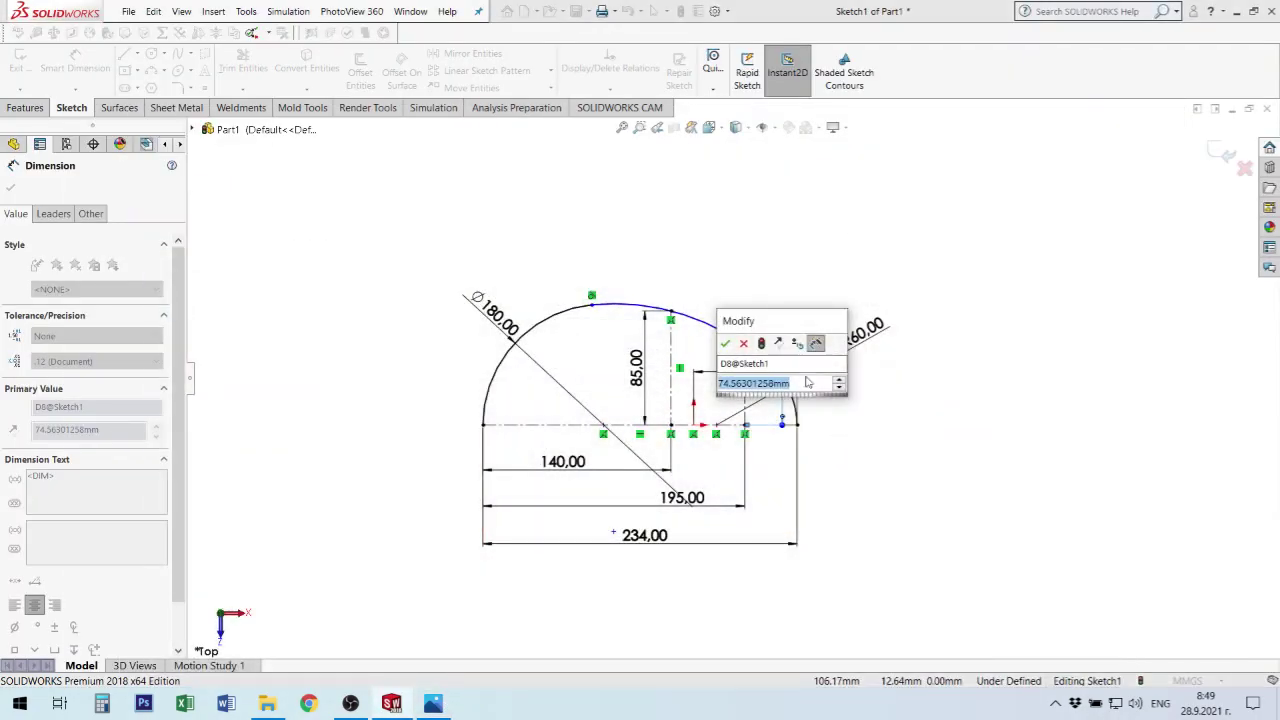
Enter 77 as the second construction line's height value and select the upper arc.
text(77)
key(Return)
click(785, 265)
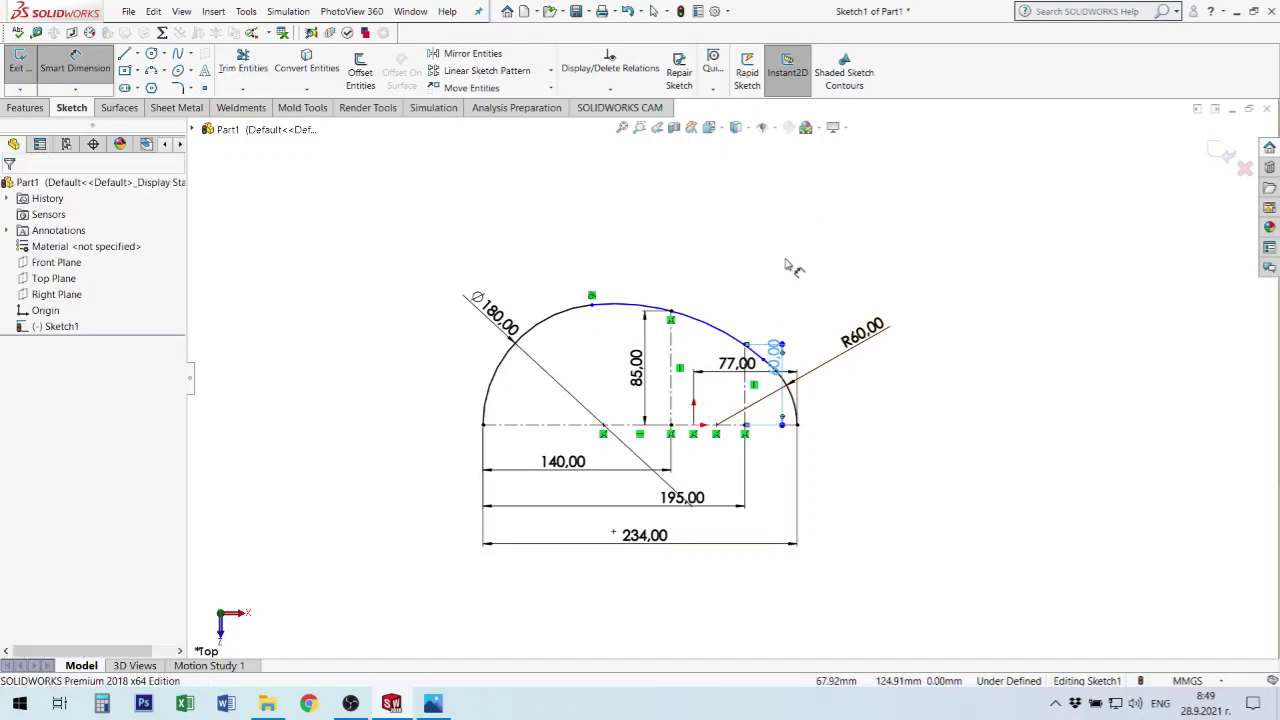
scroll(788, 268, down, 2)
scroll(792, 295, down, 3)
scroll(795, 317, down, 3)
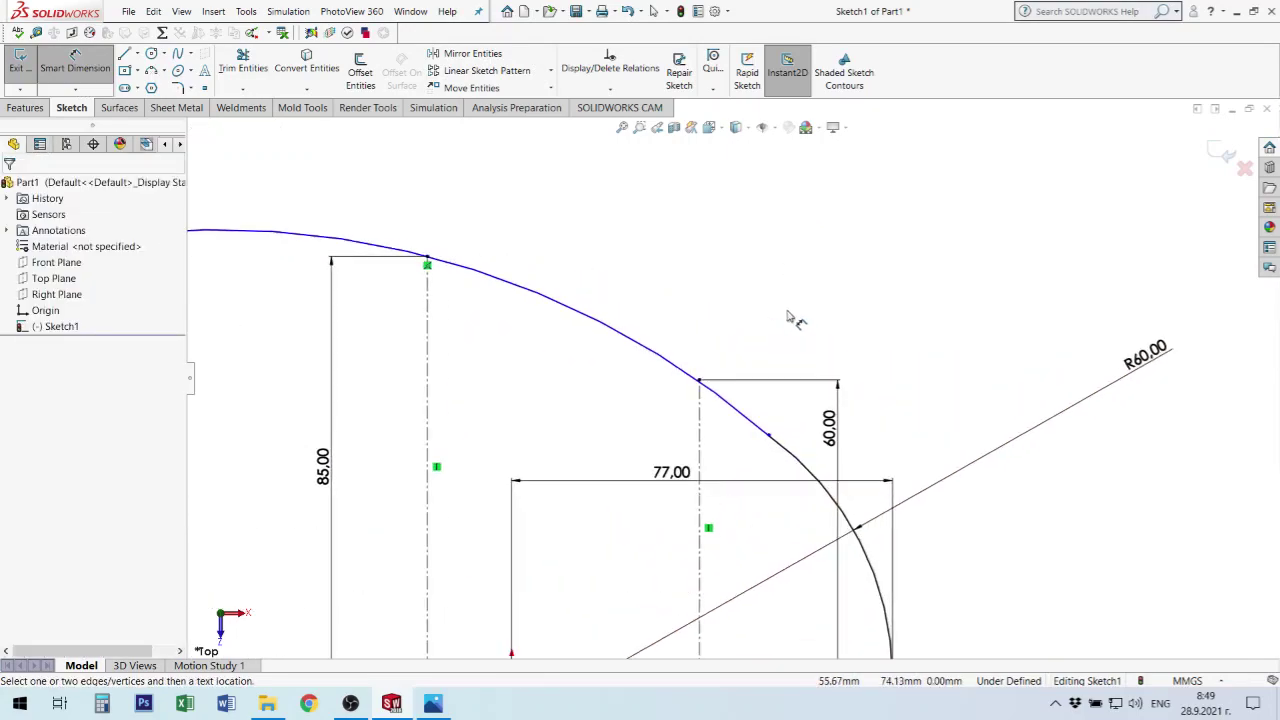
click(698, 386)
scroll(565, 405, up, 2)
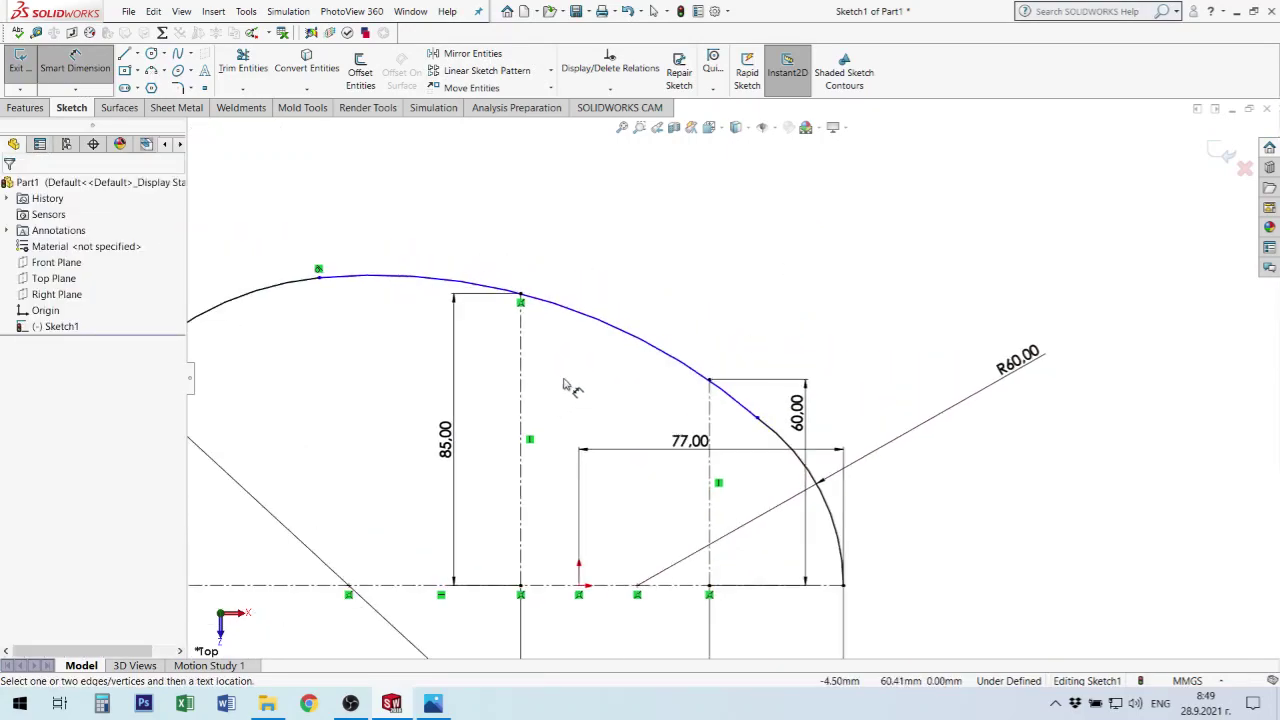
key(Escape)
Make the second line's top point coincident with the upper arc, causing No Solution Found.
click(707, 380)
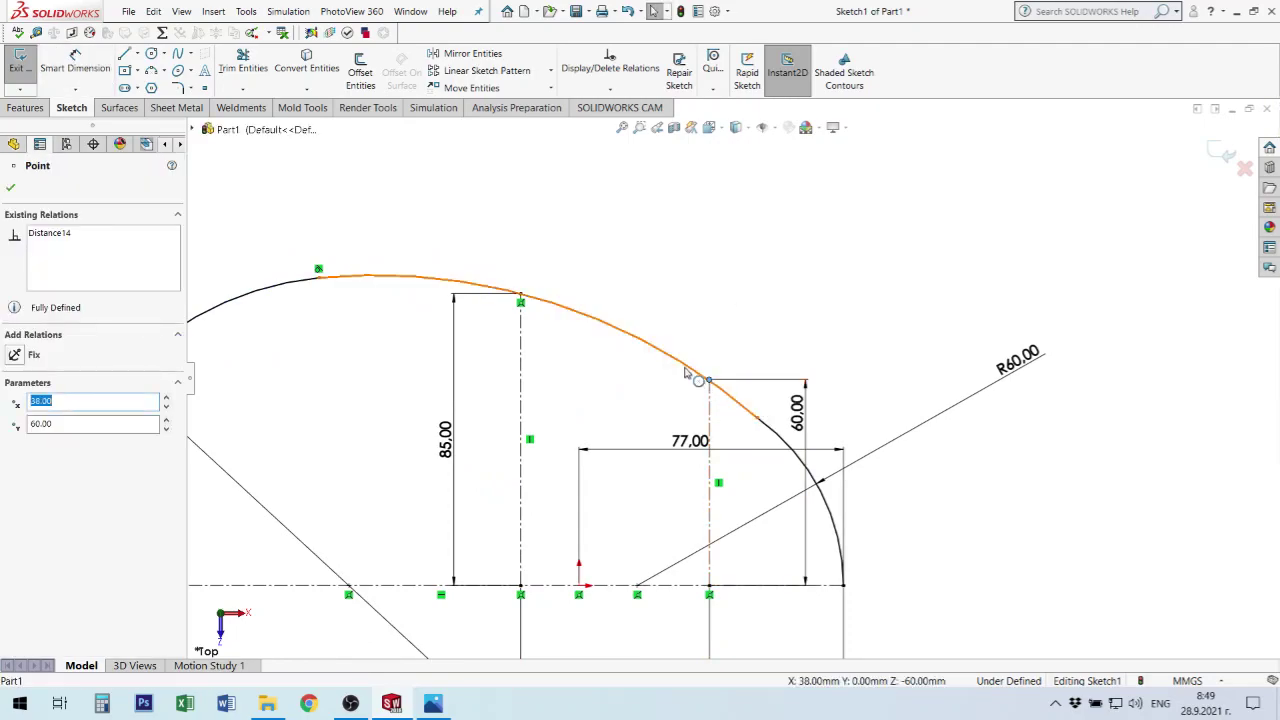
ctrl+click(687, 370)
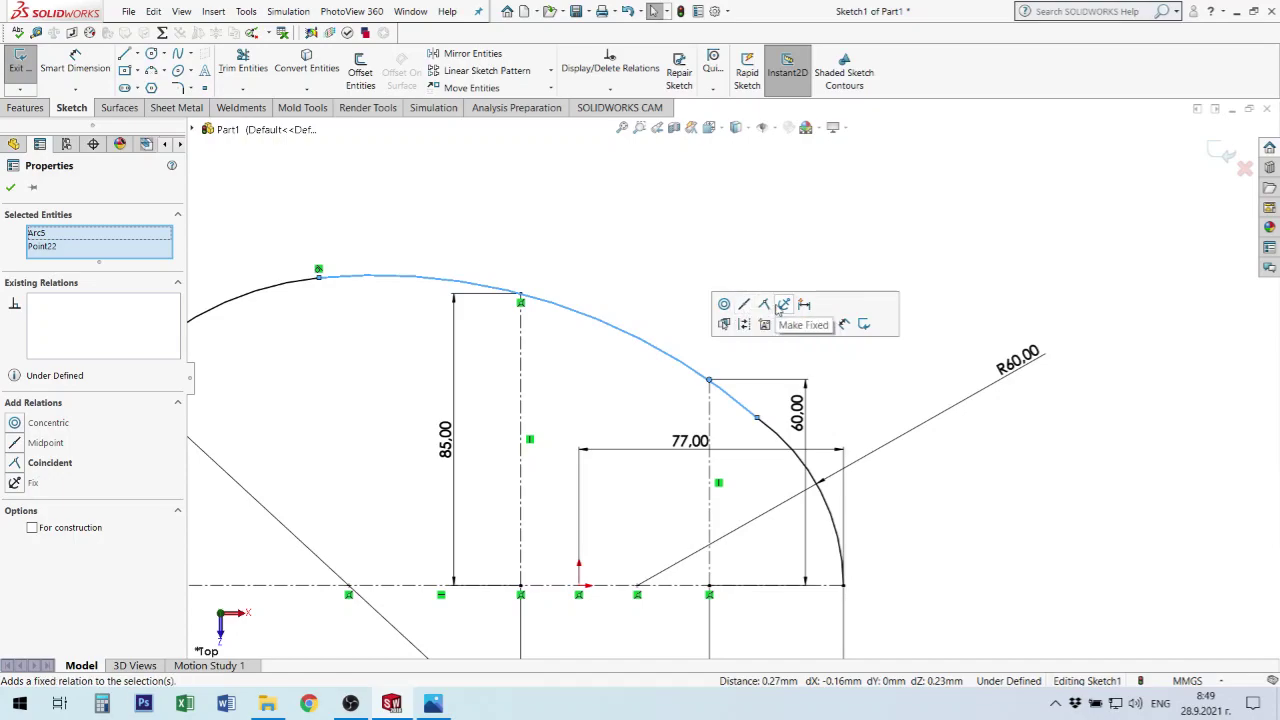
click(764, 305)
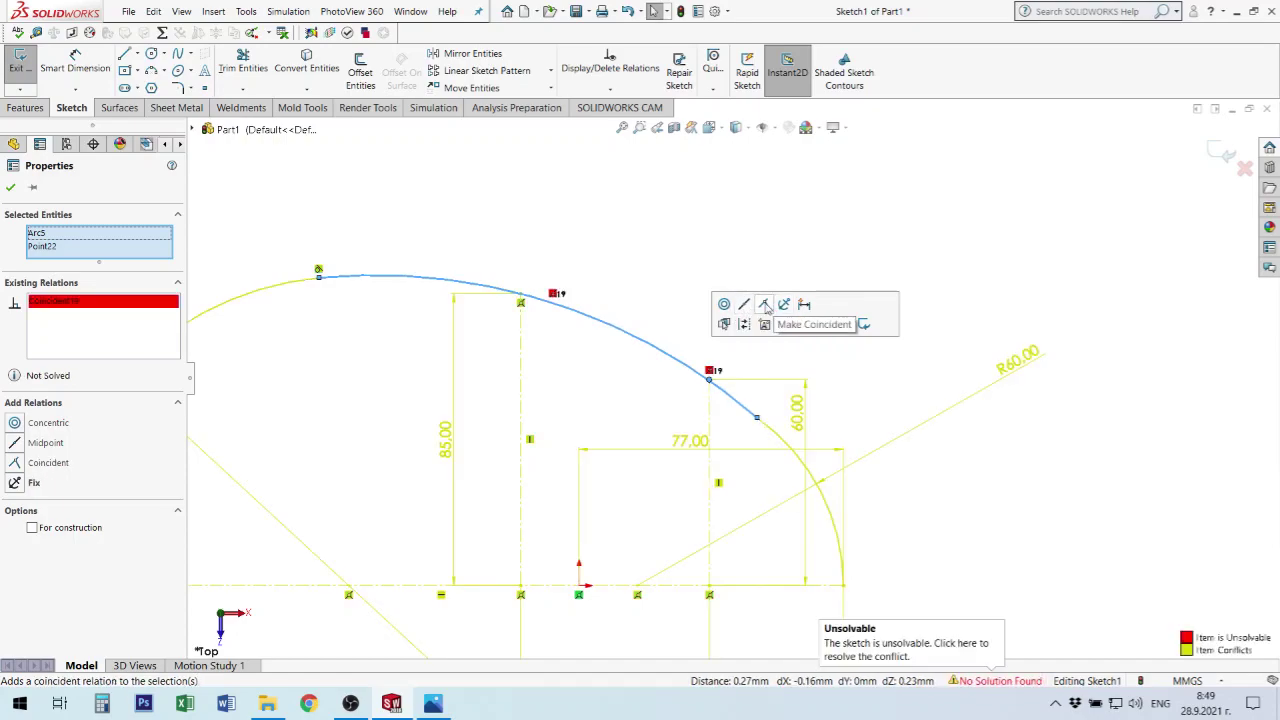
key(Escape)
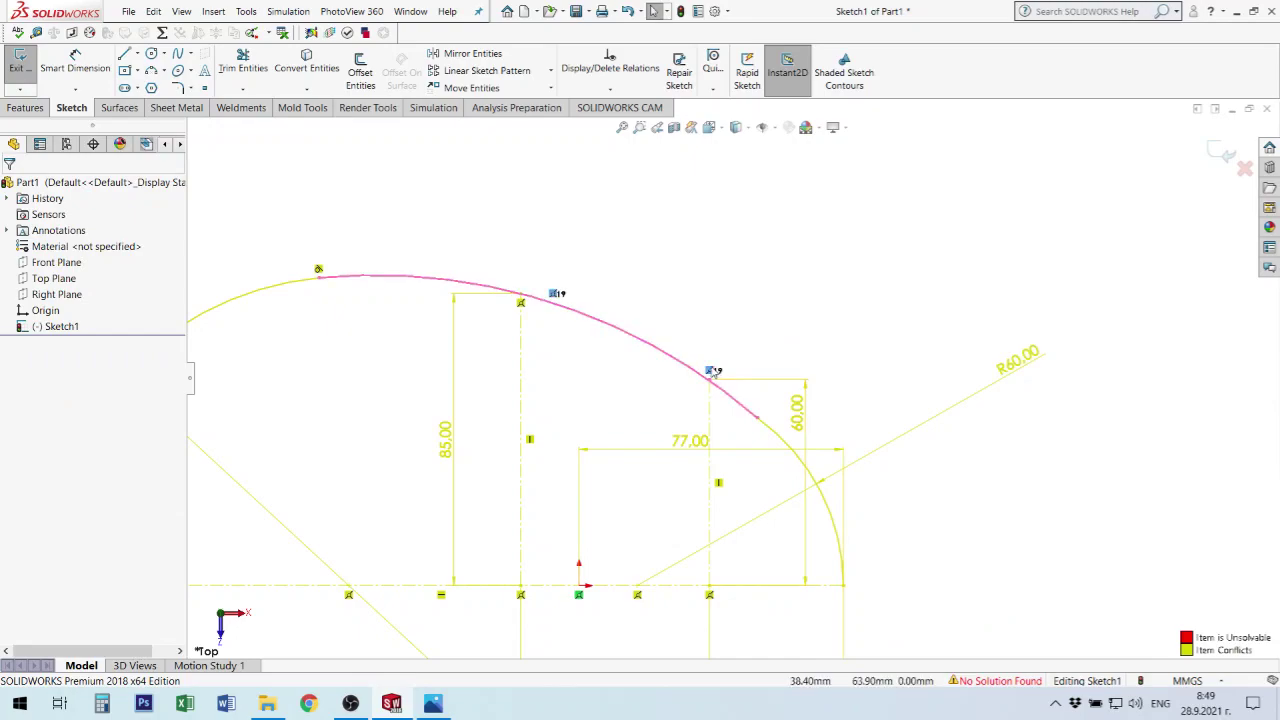
Delete the 60.00 height, make the R60 and upper arcs tangent, and drag 77.00 below.
click(800, 414)
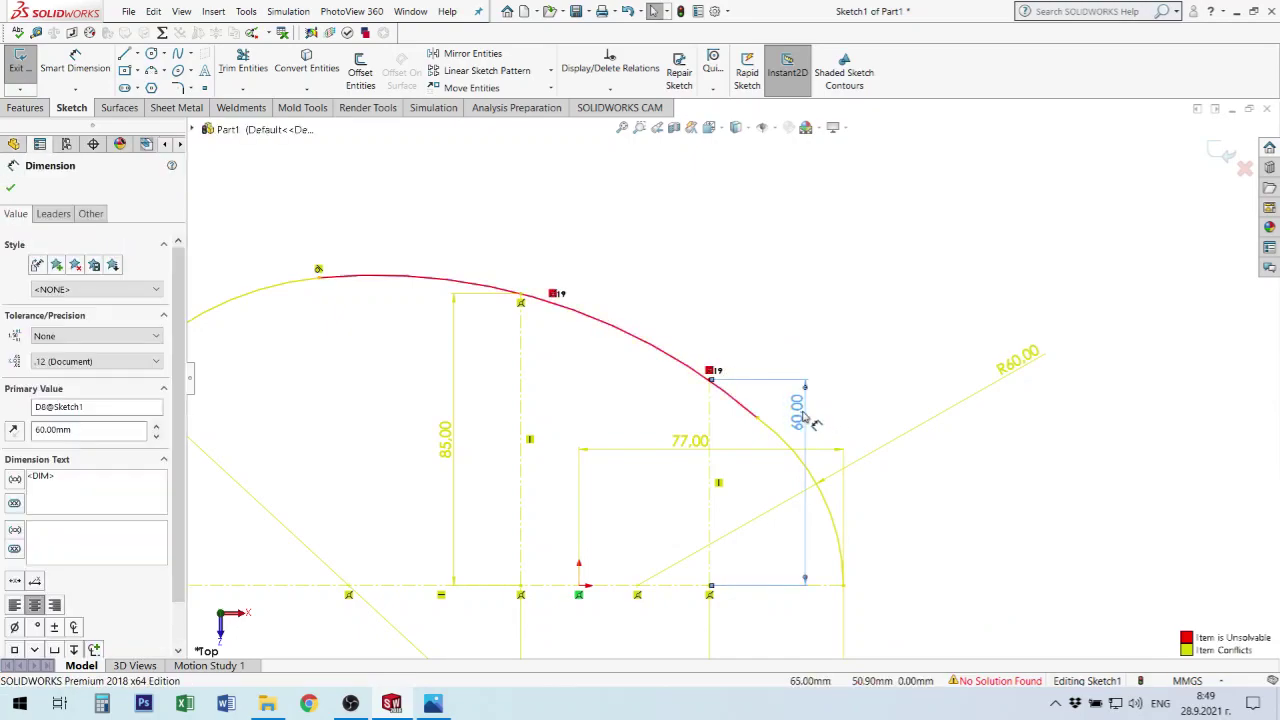
key(Delete)
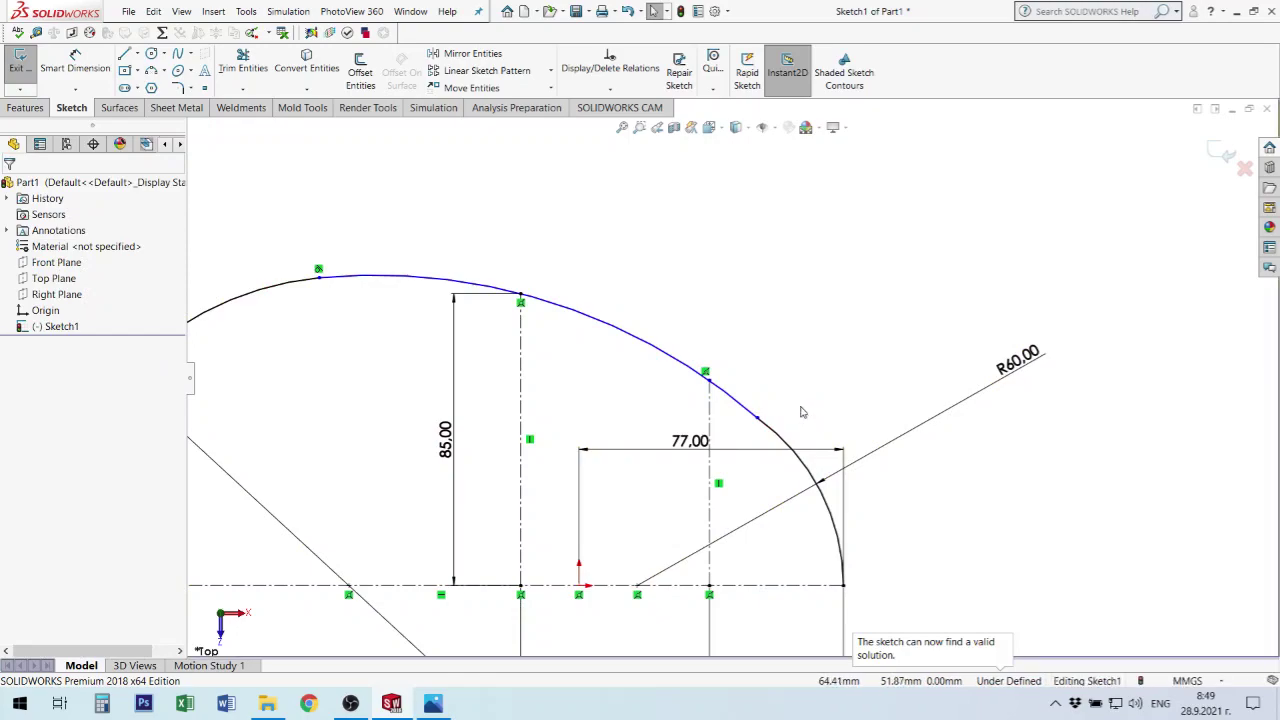
click(776, 428)
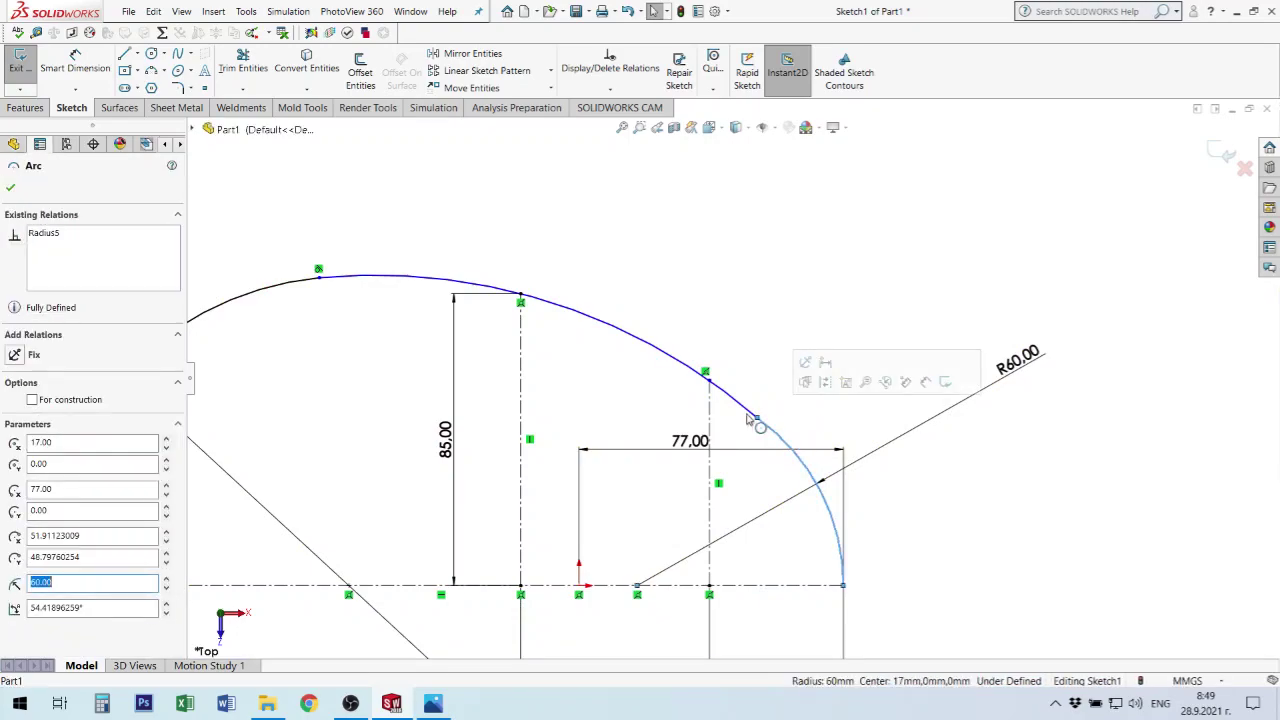
ctrl+click(733, 400)
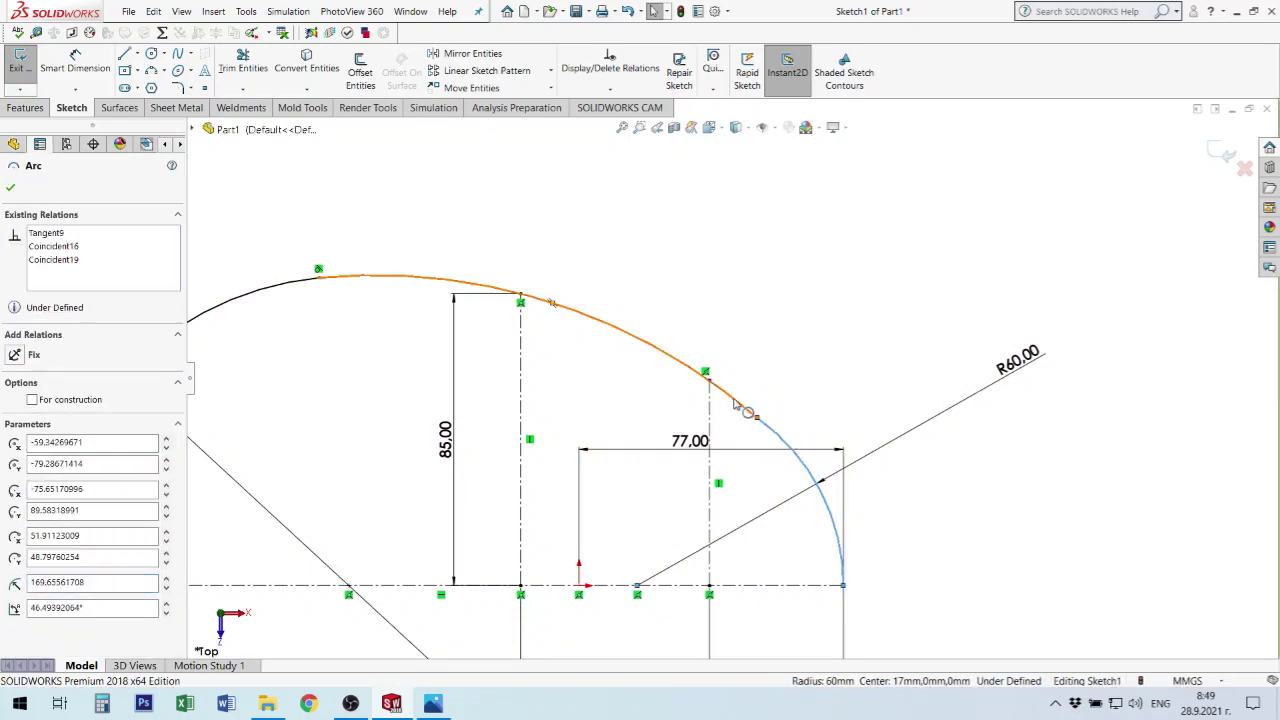
click(792, 339)
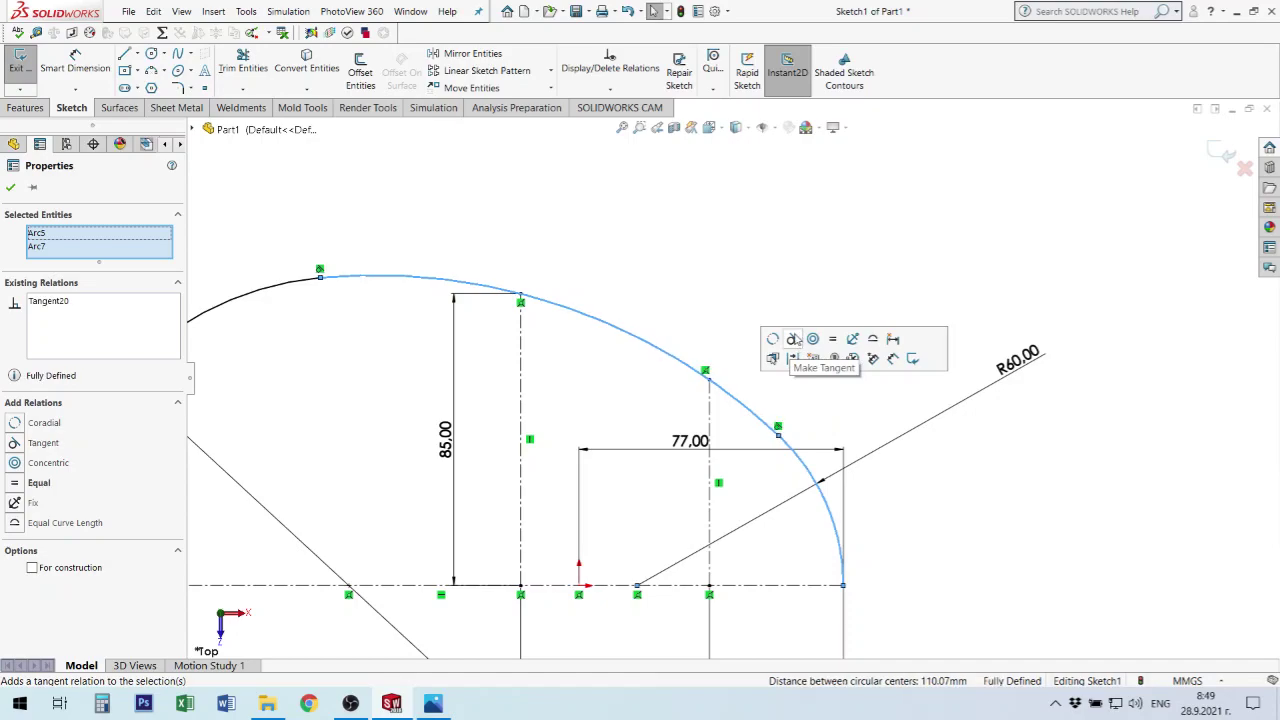
click(622, 243)
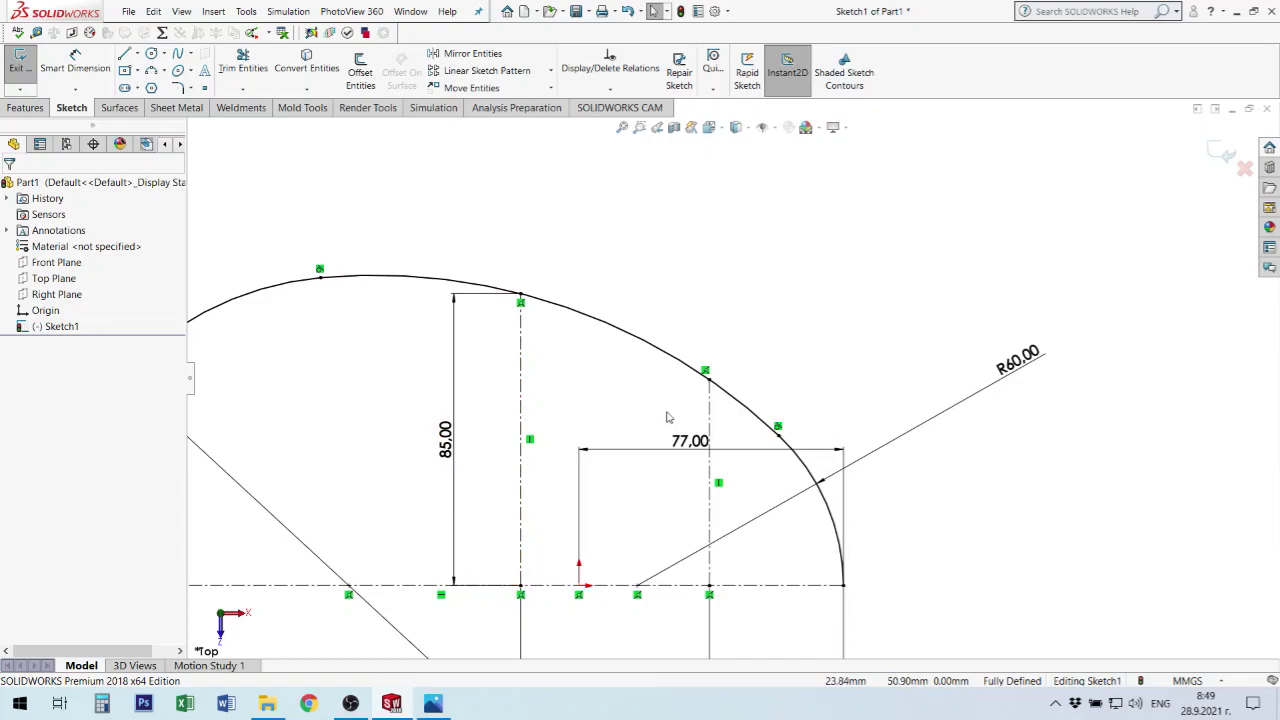
mouse_move(708, 432)
mouse_down()
mouse_move(716, 628)
mouse_move(772, 632)
mouse_up()
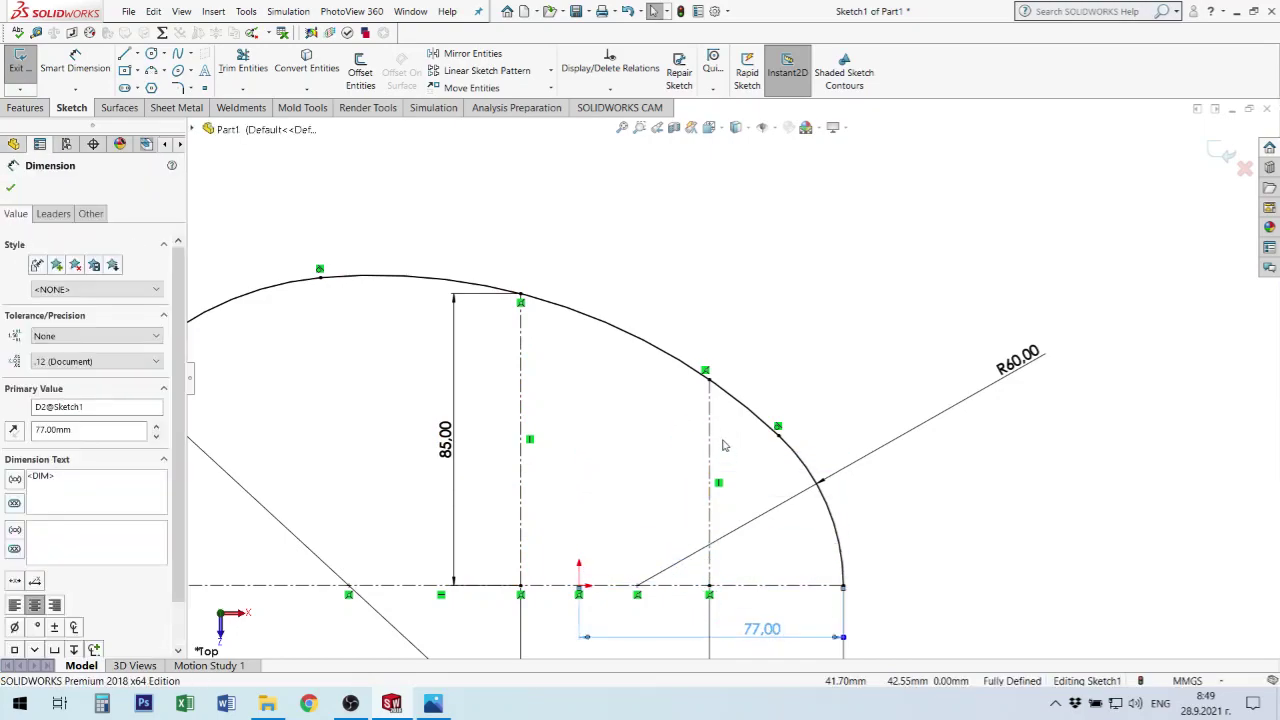
Add a driven 59.96 height to the second vertical line and zoom out over the whole profile.
click(749, 517)
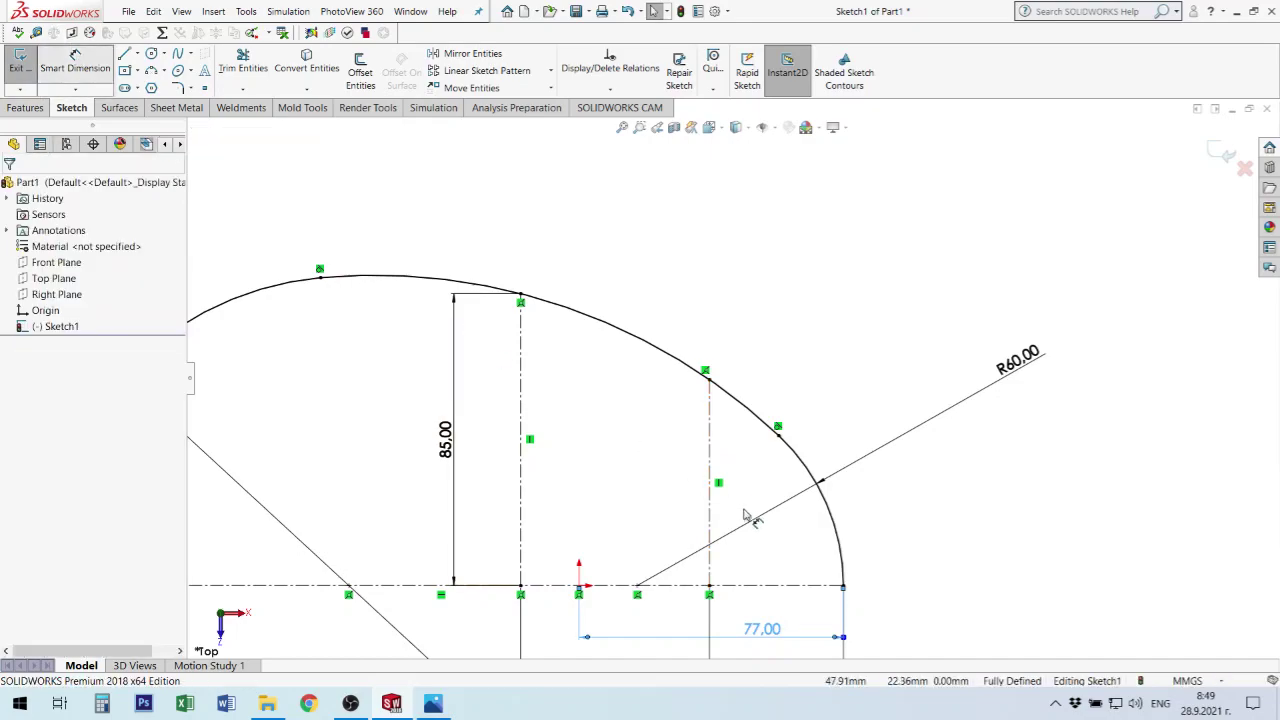
click(716, 464)
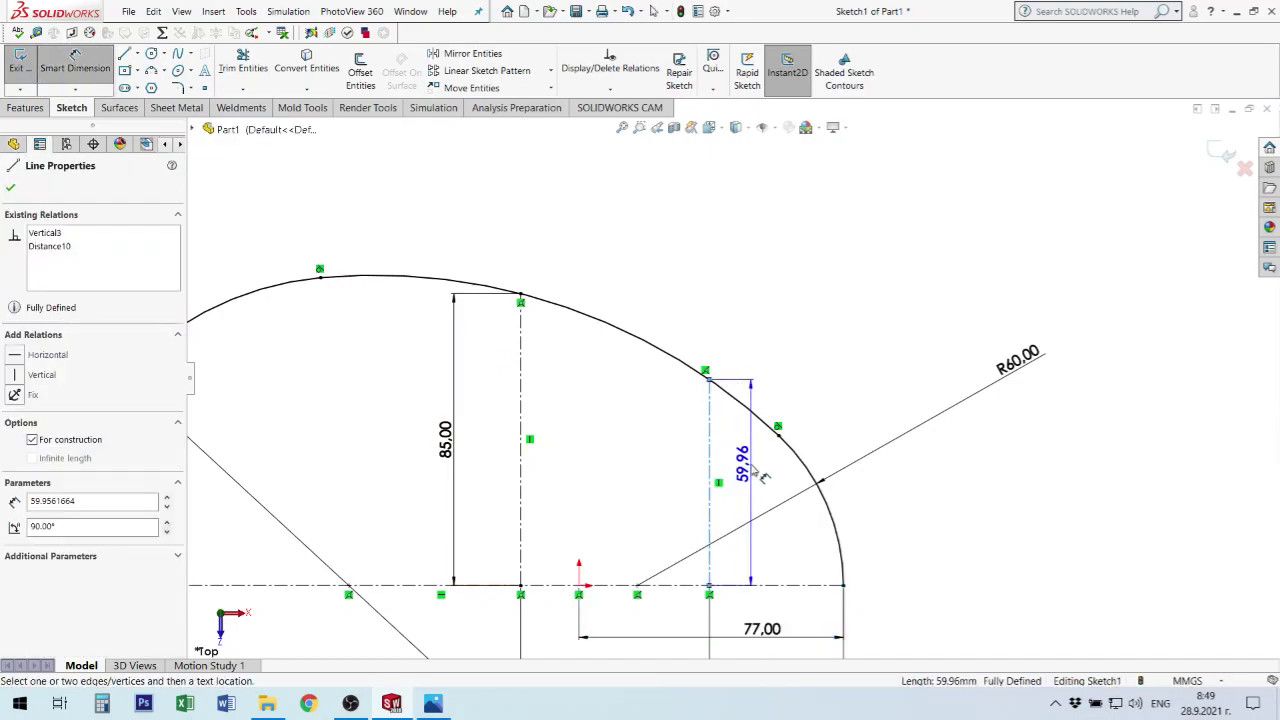
click(758, 480)
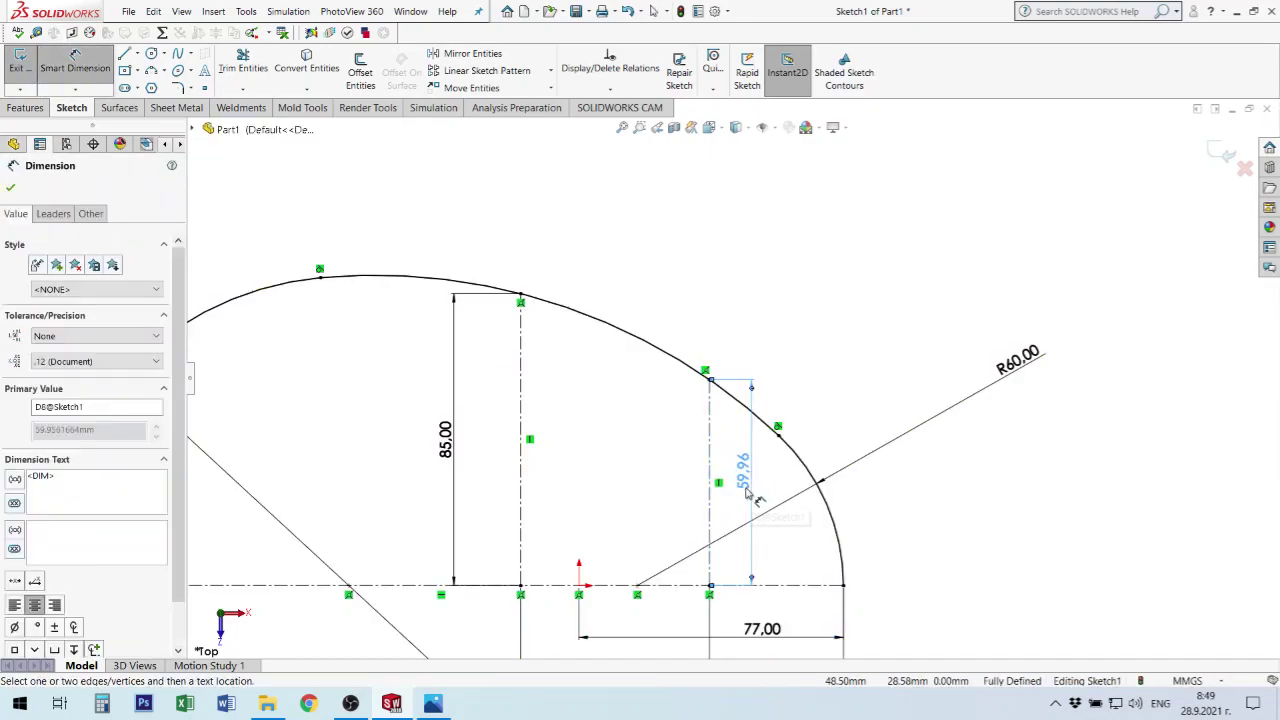
click(436, 702)
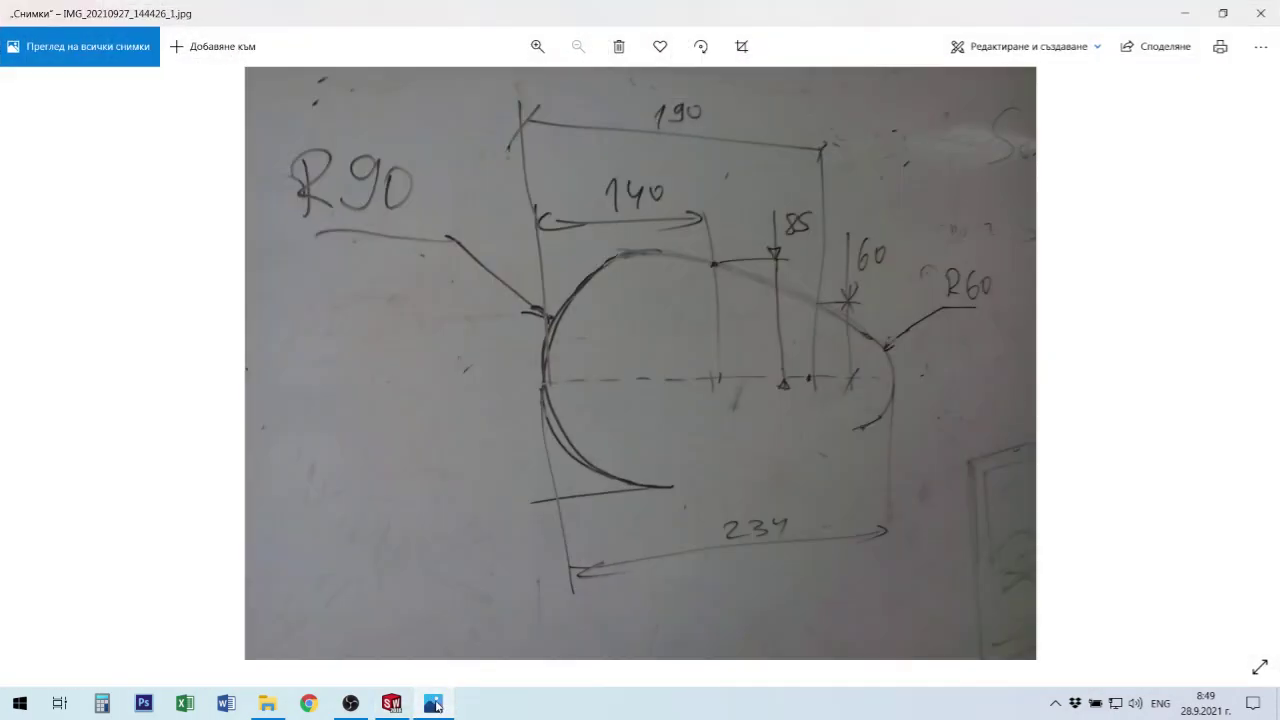
click(434, 703)
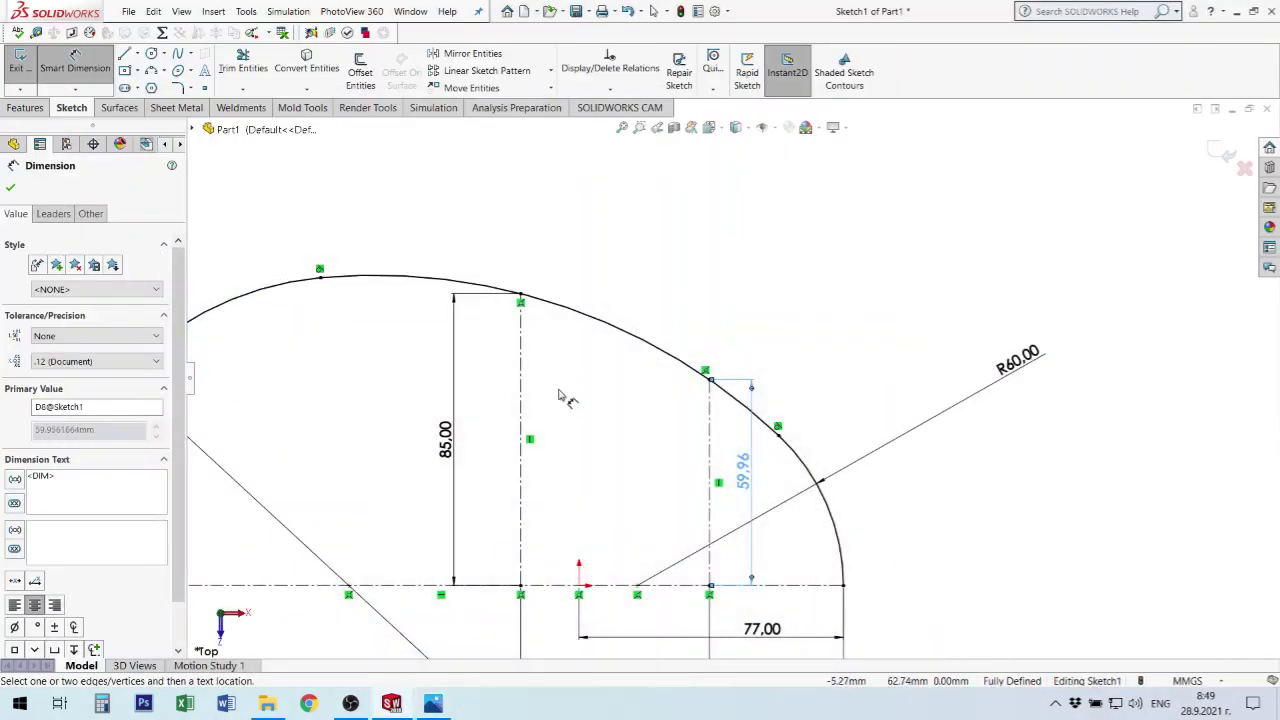
scroll(545, 445, up, 2)
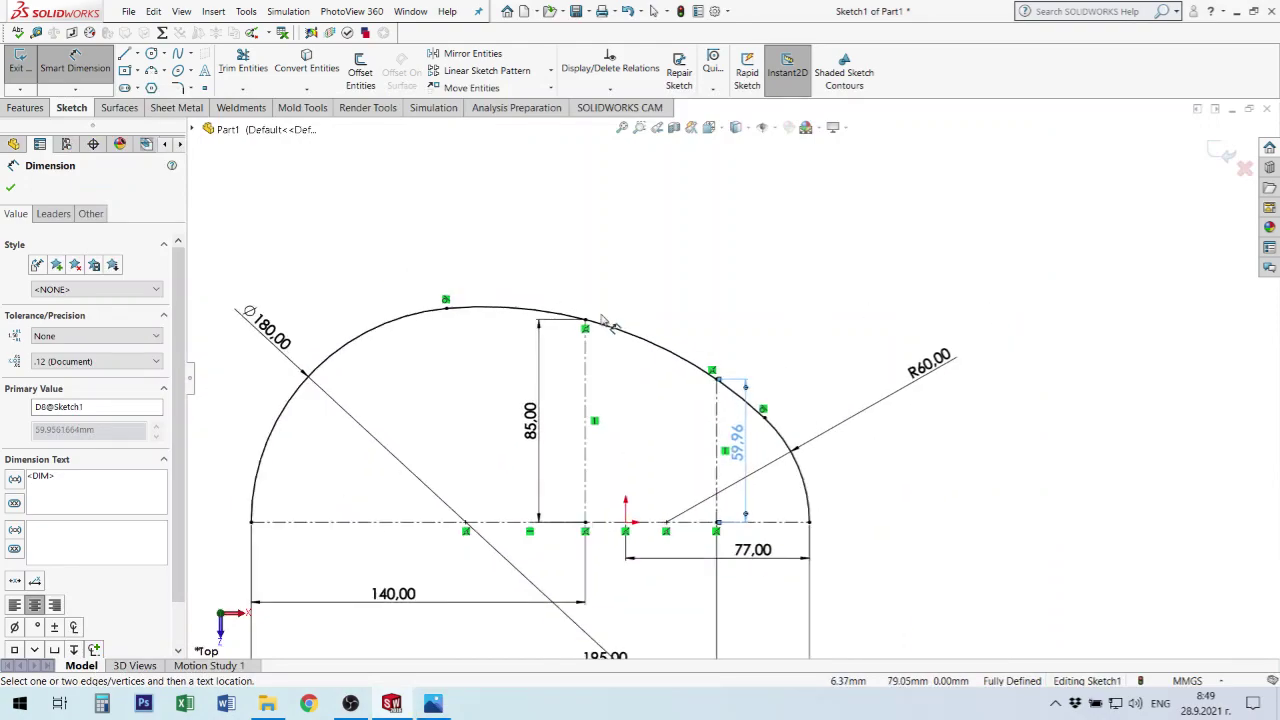
scroll(555, 455, up, 1)
scroll(565, 472, up, 1)
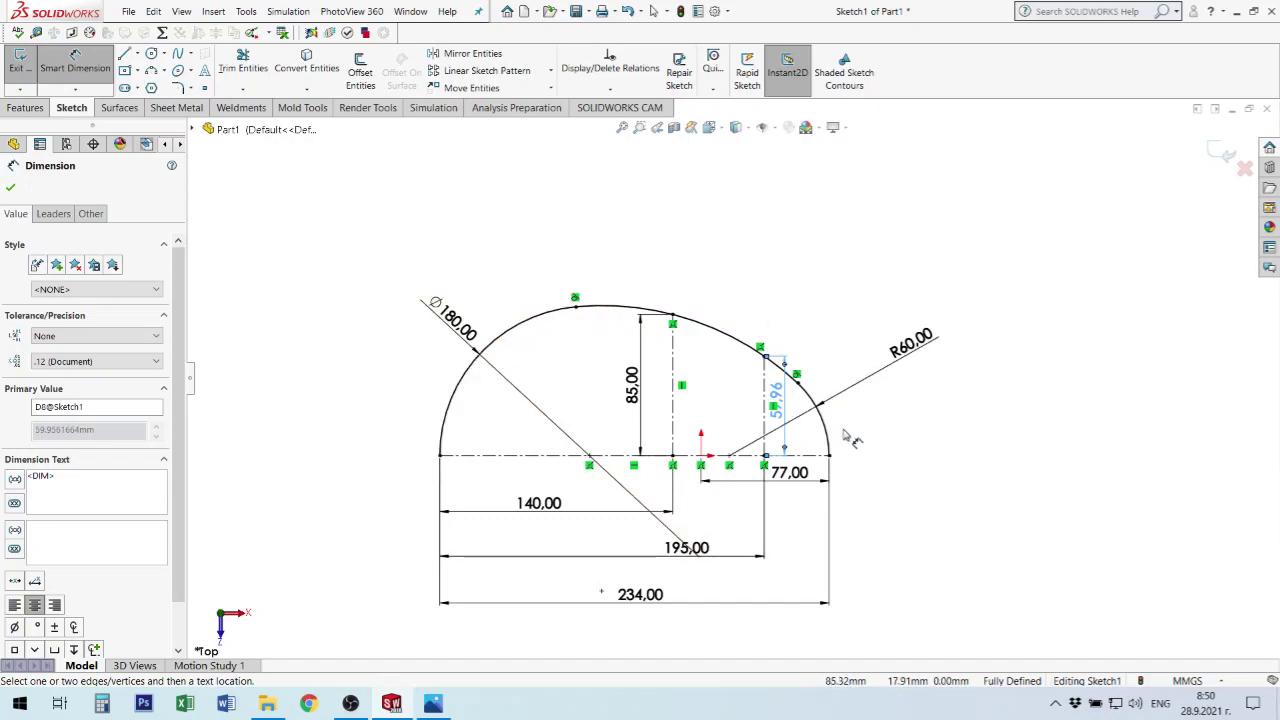
Close the Dimension PropertyManager, leaving the fully defined profile with all eight dimensions.
click(476, 462)
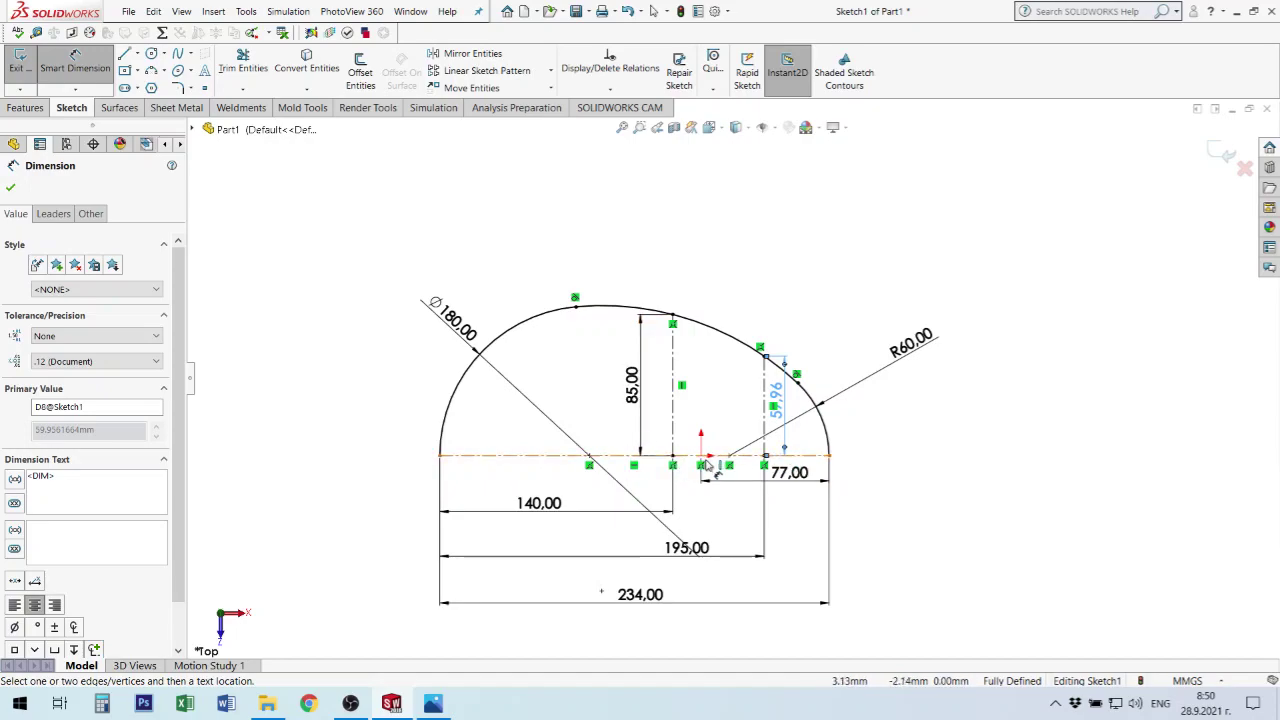
click(920, 513)
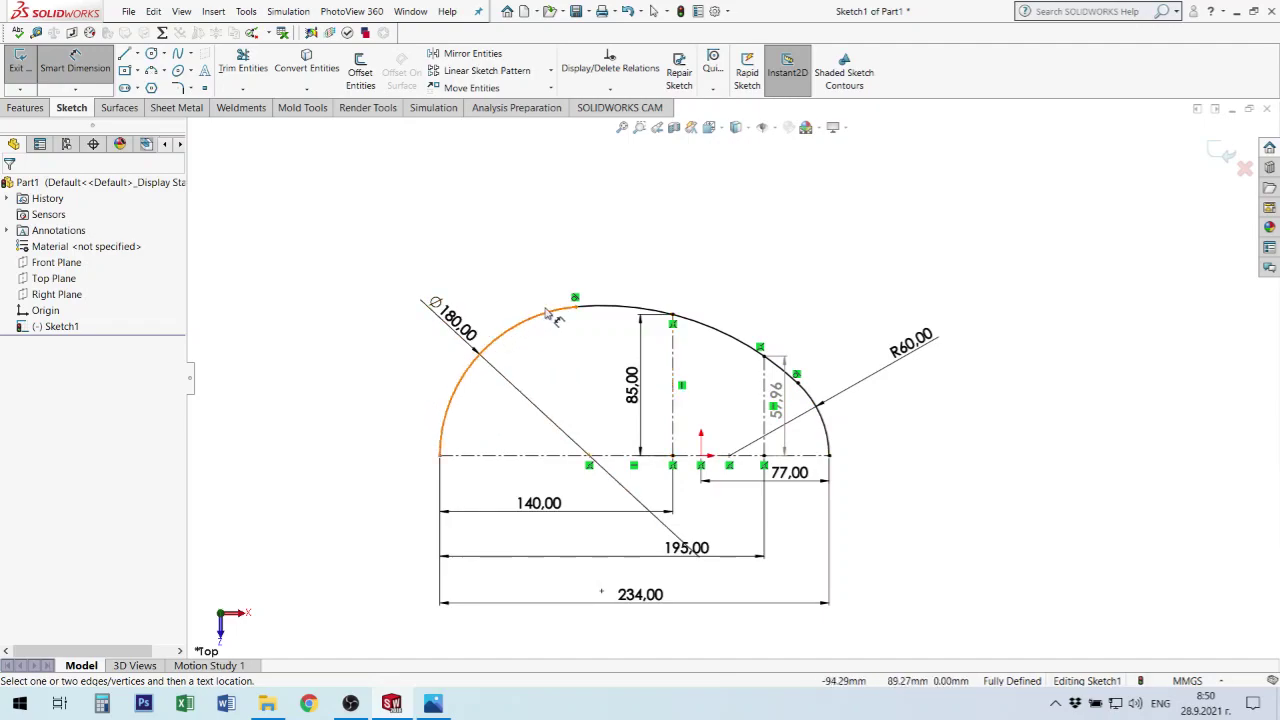
Drag the driven 59.96 height dimension to the left of its vertical line.
click(640, 398)
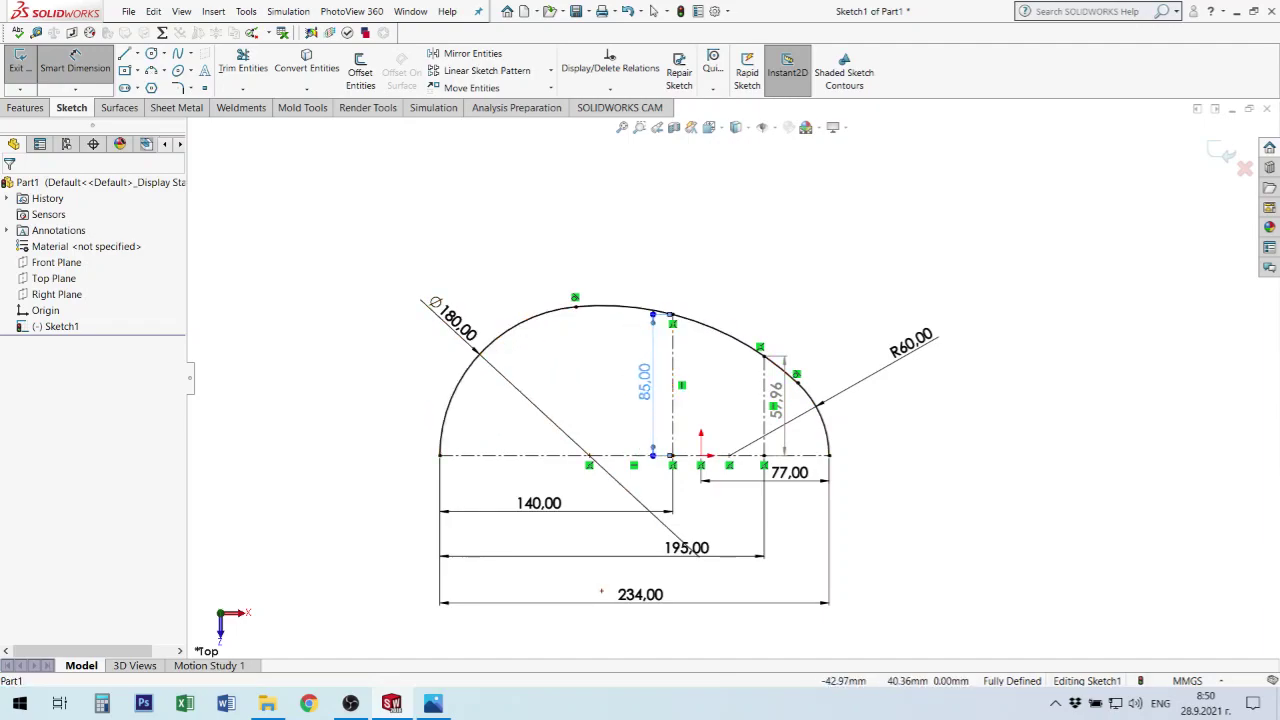
drag(790, 405, 735, 415)
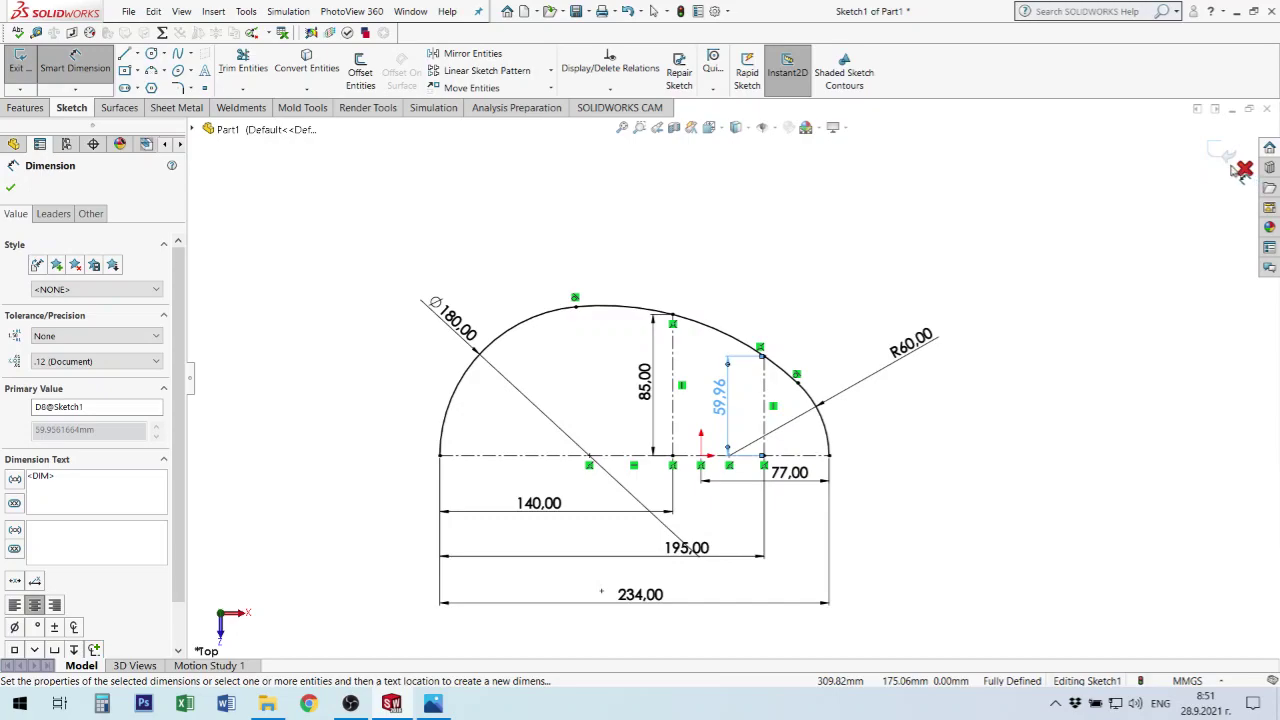
Exit Sketch1 and tilt the view slightly to show the plain half-oval profile.
click(1213, 148)
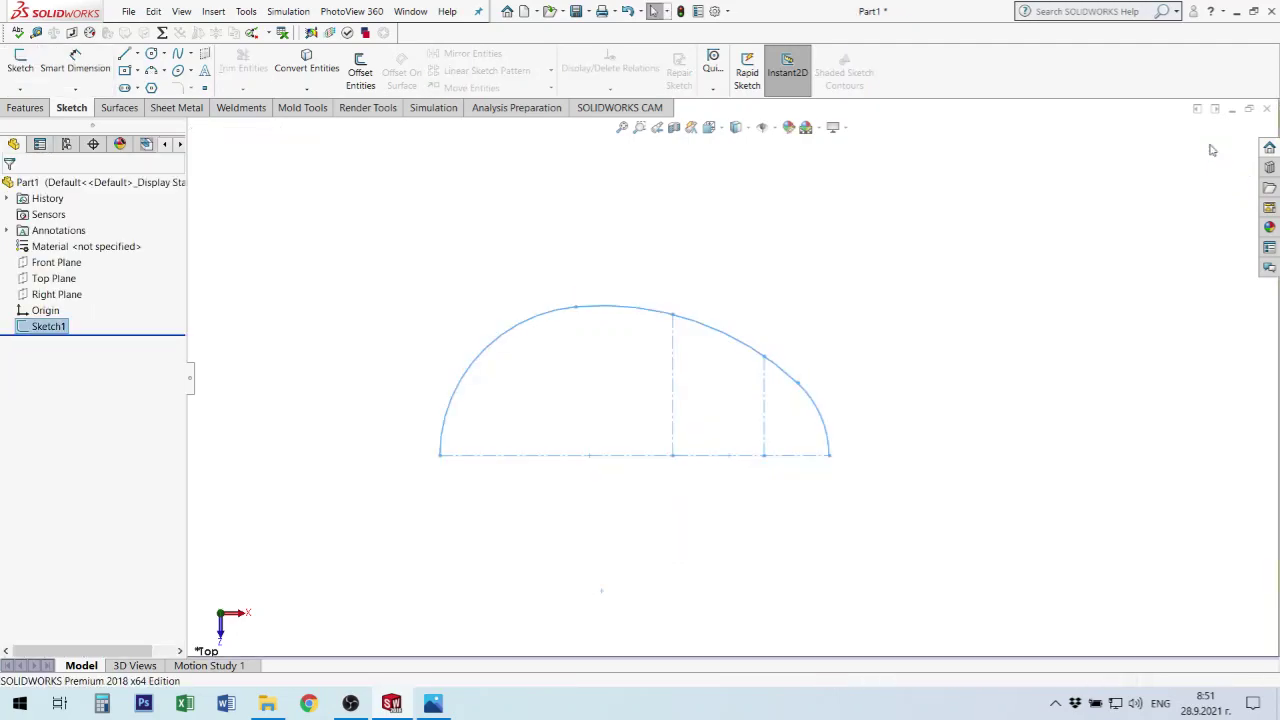
click(900, 386)
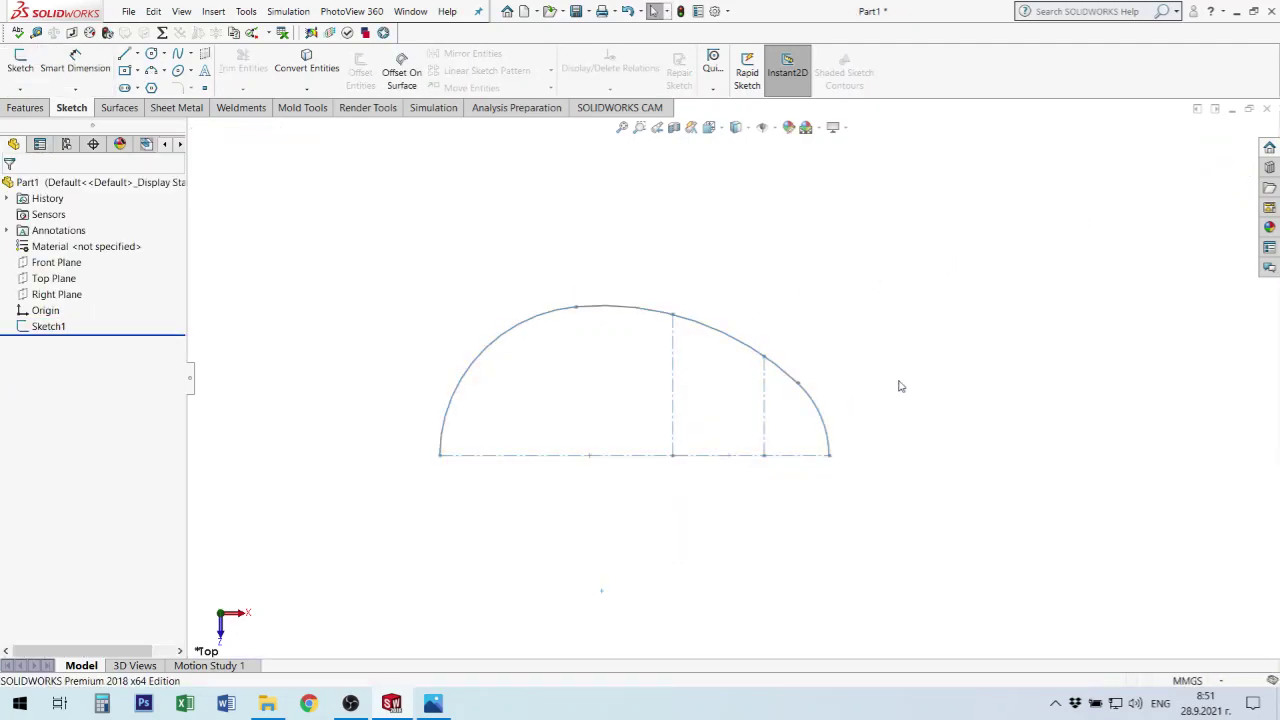
mouse_move(643, 489)
middle_down()
mouse_move(506, 326)
mouse_move(620, 366)
mouse_move(641, 388)
middle_up()
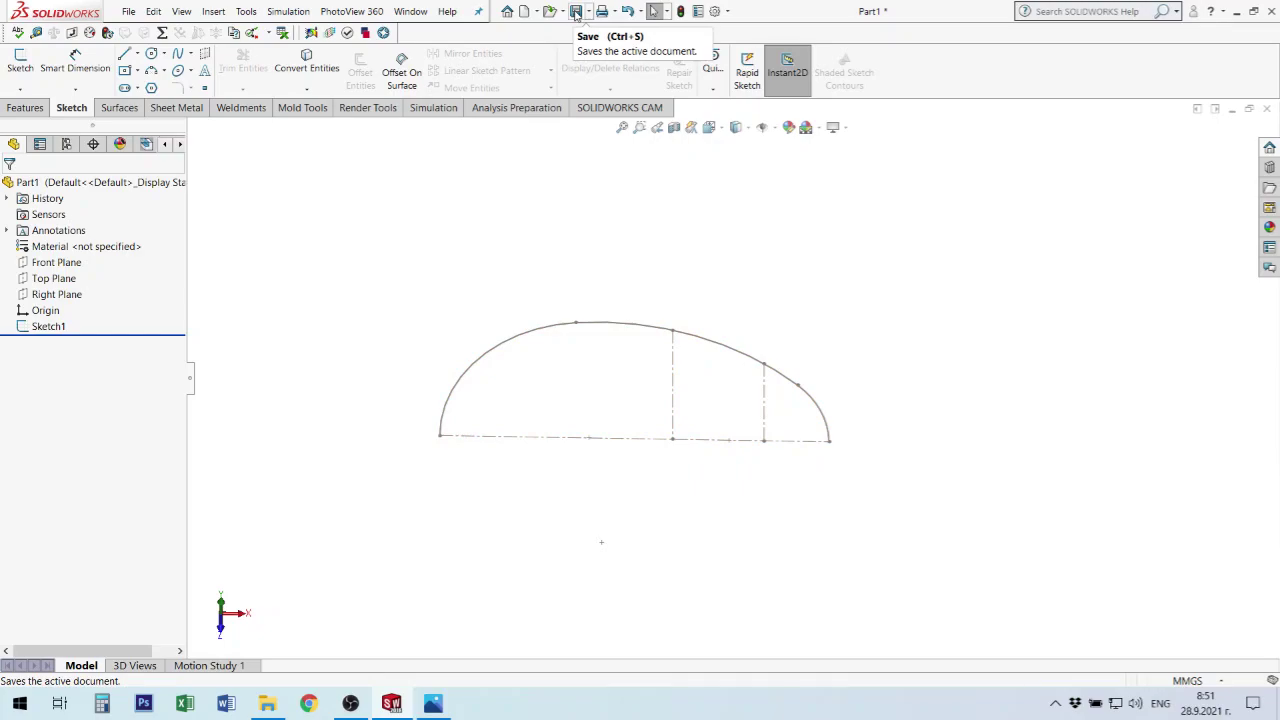
Start saving the part and browse to D: > [ Design ] > uni-ruse.2021-2022 > E-design 2.
click(575, 12)
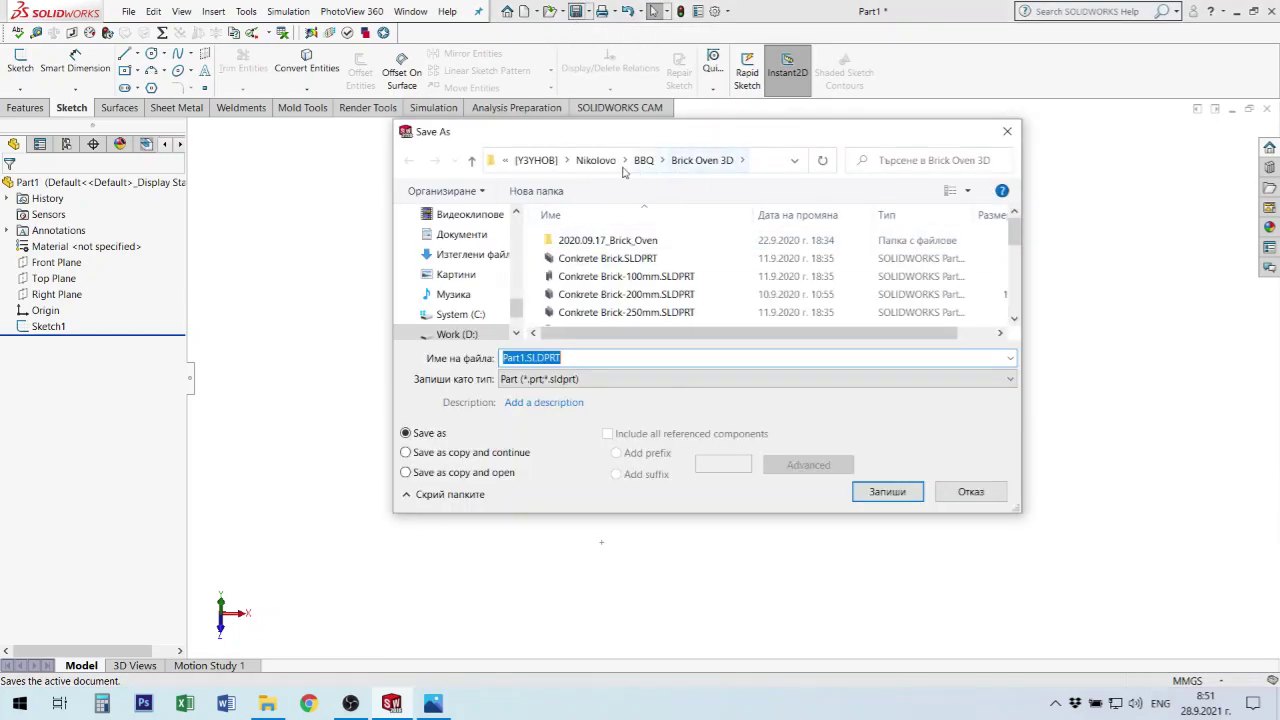
click(540, 161)
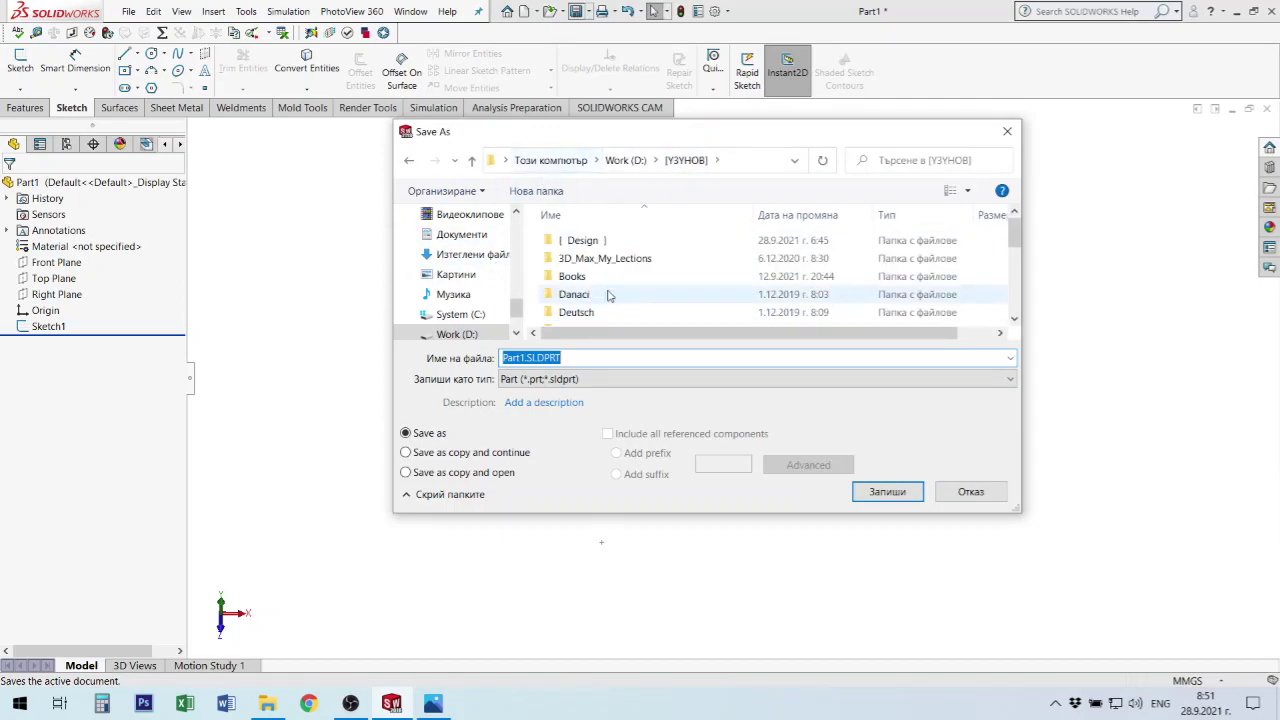
scroll(606, 290, down, 5)
scroll(628, 297, down, 2)
scroll(620, 300, up, 7)
click(586, 240)
double_click(588, 240)
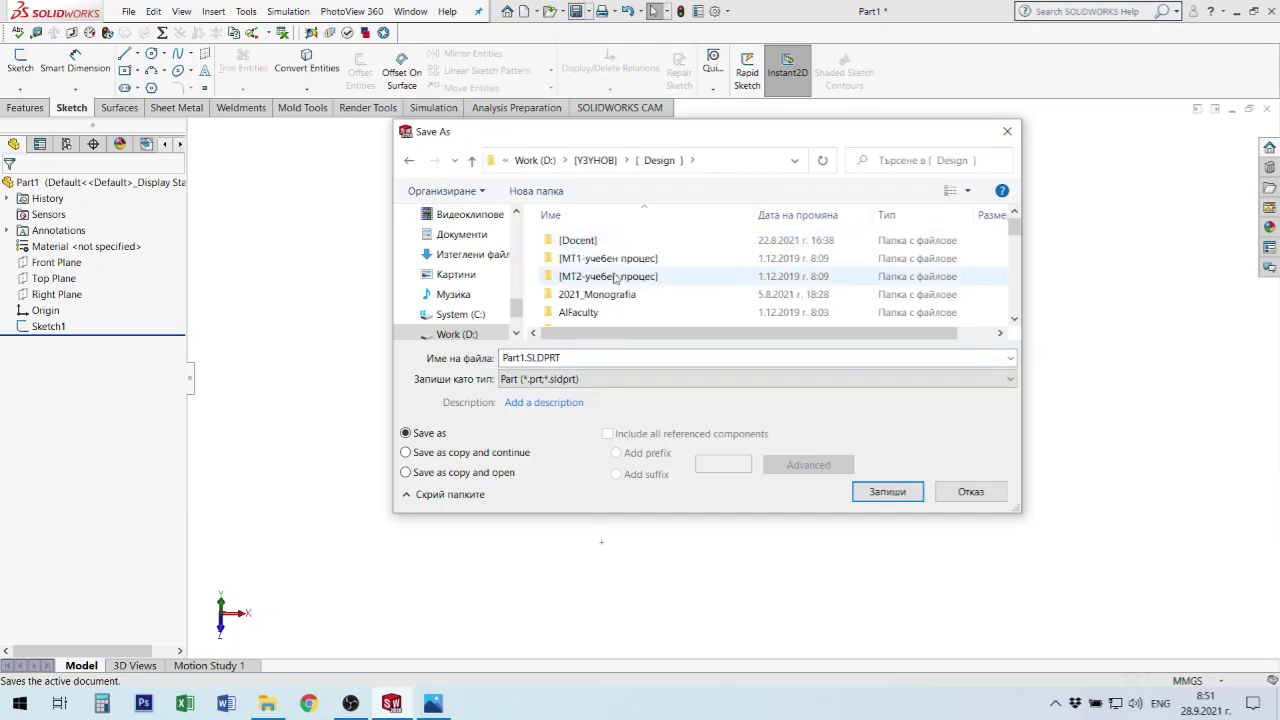
scroll(646, 303, down, 3)
scroll(646, 306, down, 3)
double_click(645, 318)
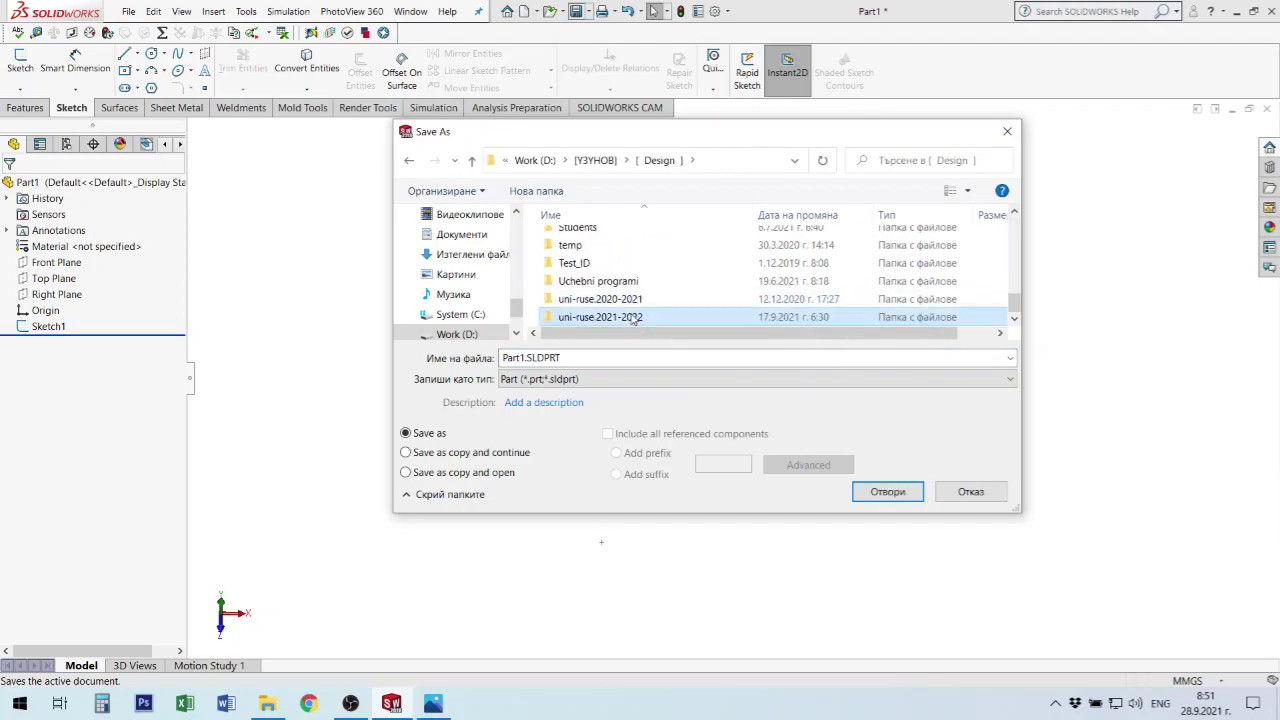
click(595, 261)
double_click(595, 261)
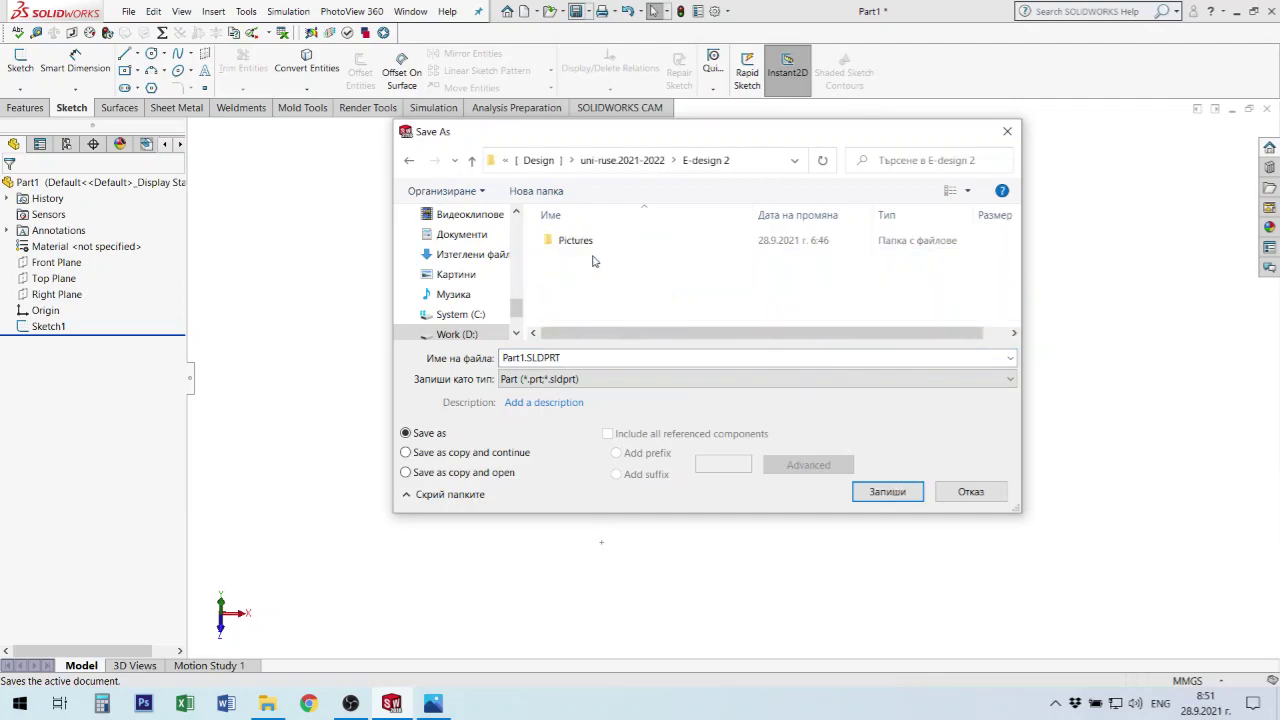
Save the part under the name 'Bottom of JE DL KC 400'.
double_click(605, 358)
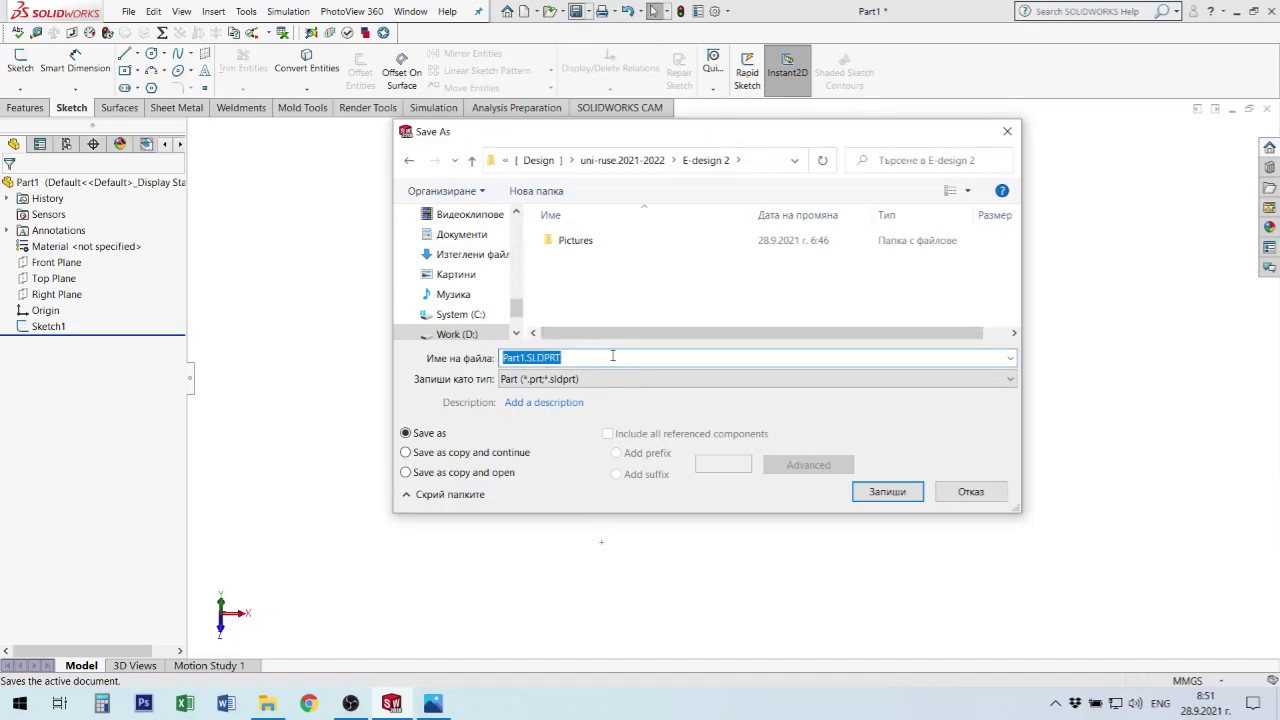
text(Botto)
text(m of)
text( J)
text(E )
text(D)
text(L KC)
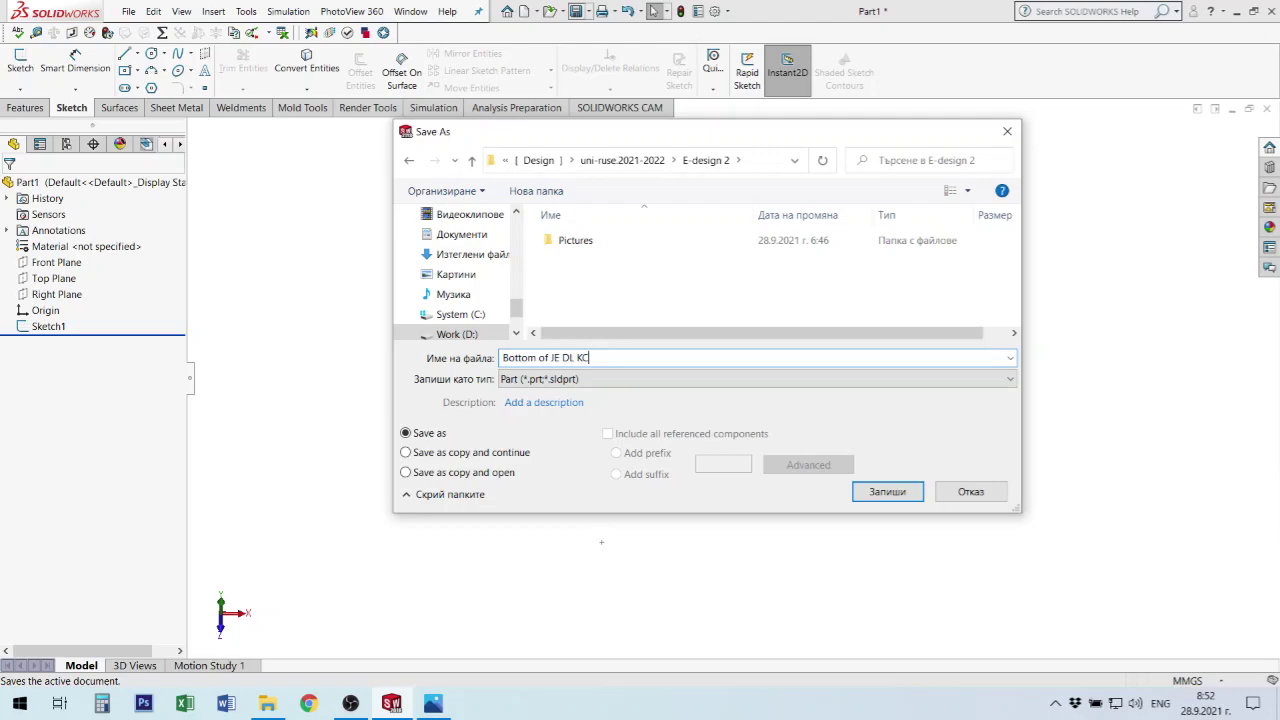
text( 400)
click(884, 489)
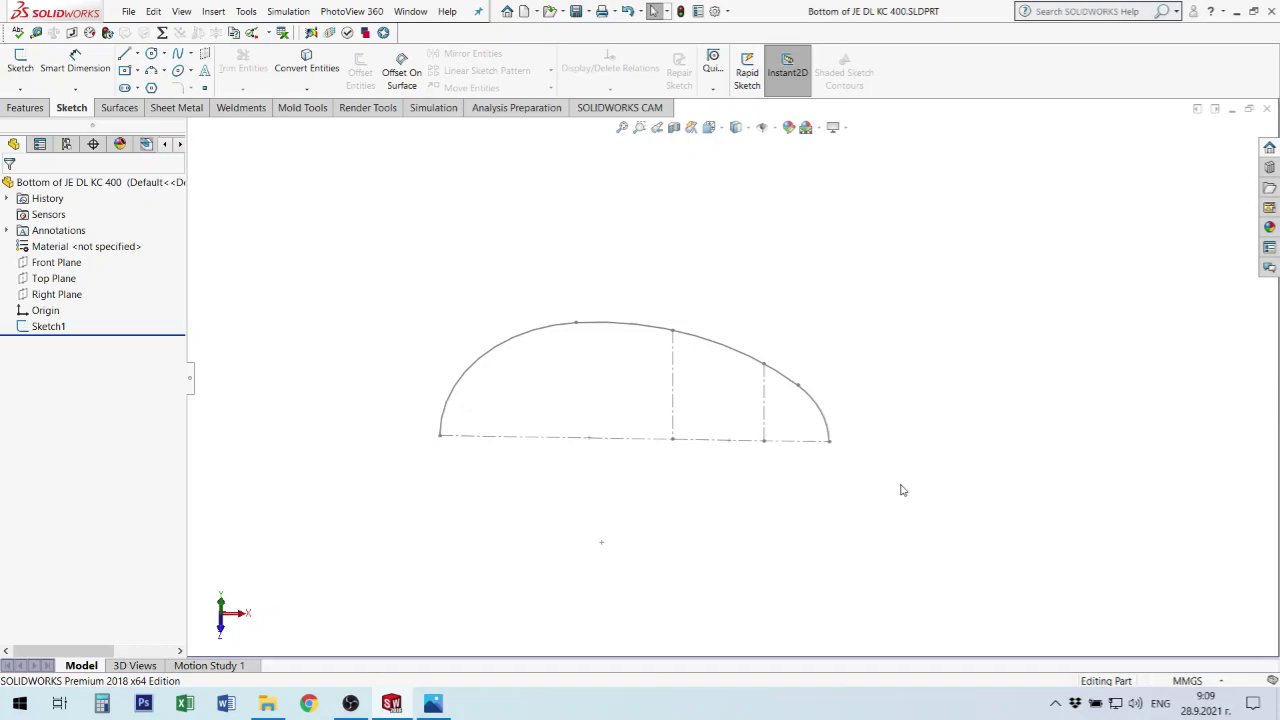
click(48, 327)
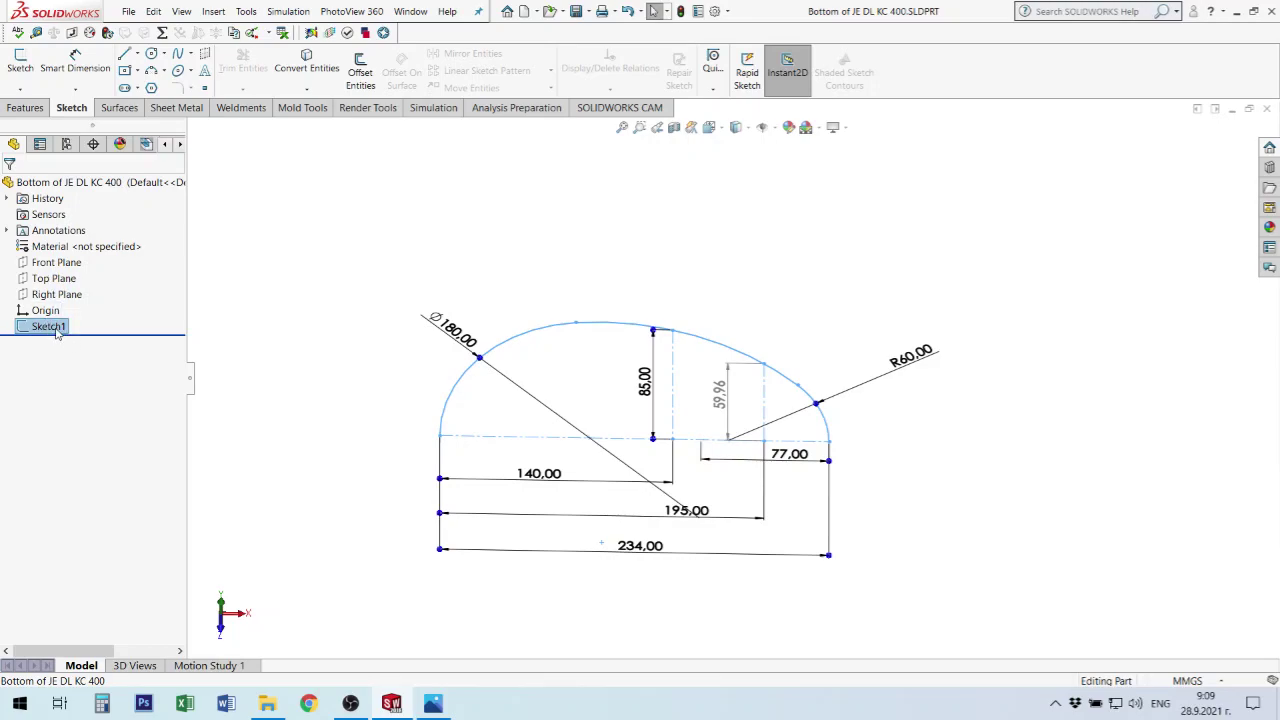
click(57, 329)
click(266, 328)
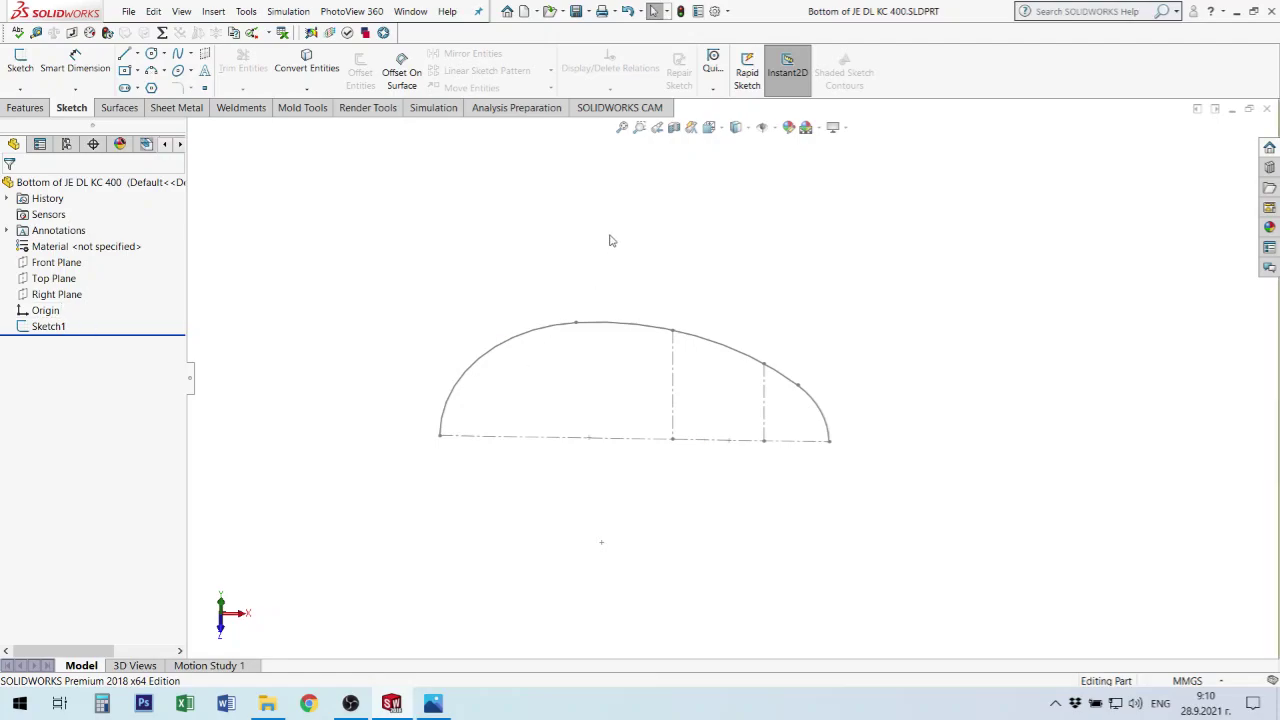
click(48, 329)
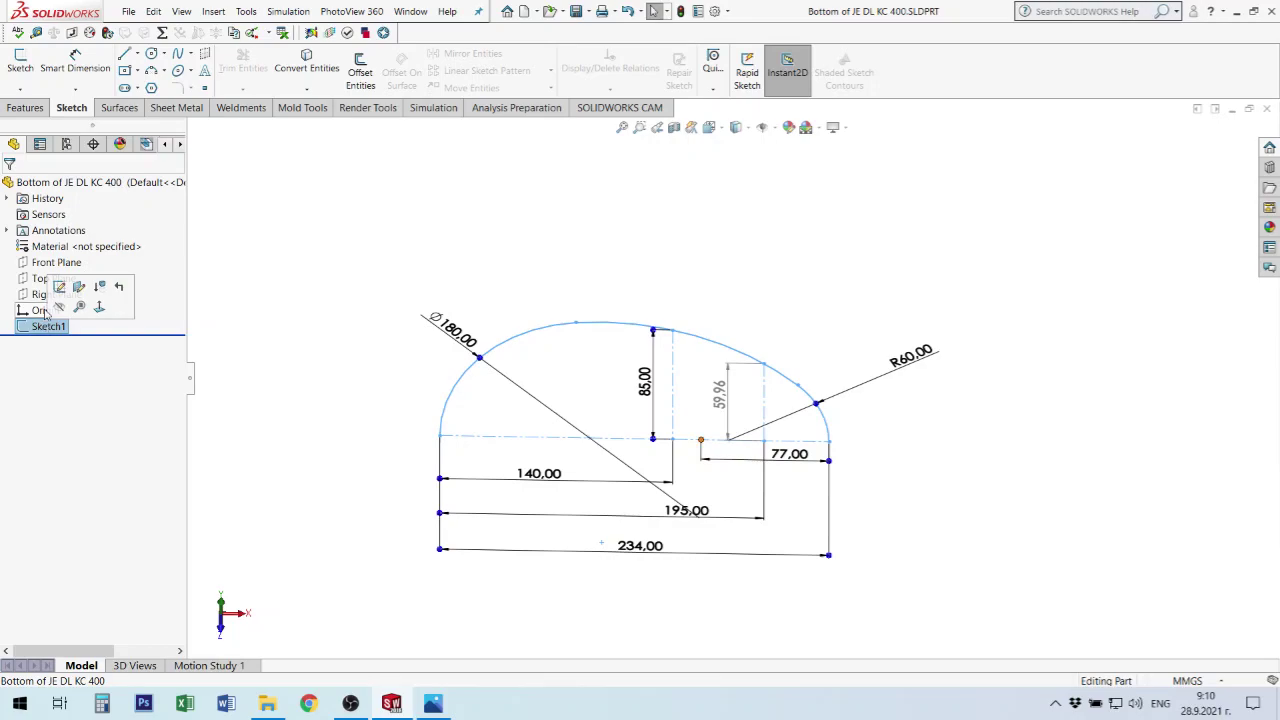
Put Sketch1 into edit mode from the FeatureManager tree.
click(22, 328)
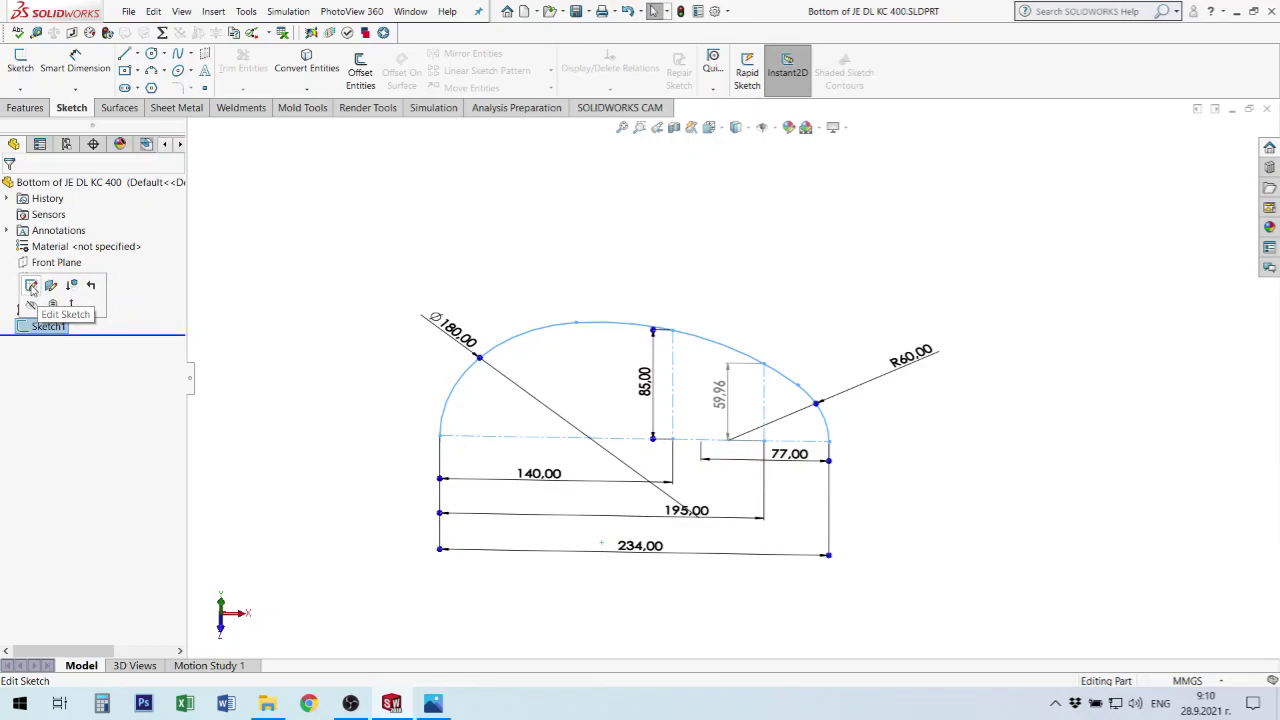
click(31, 286)
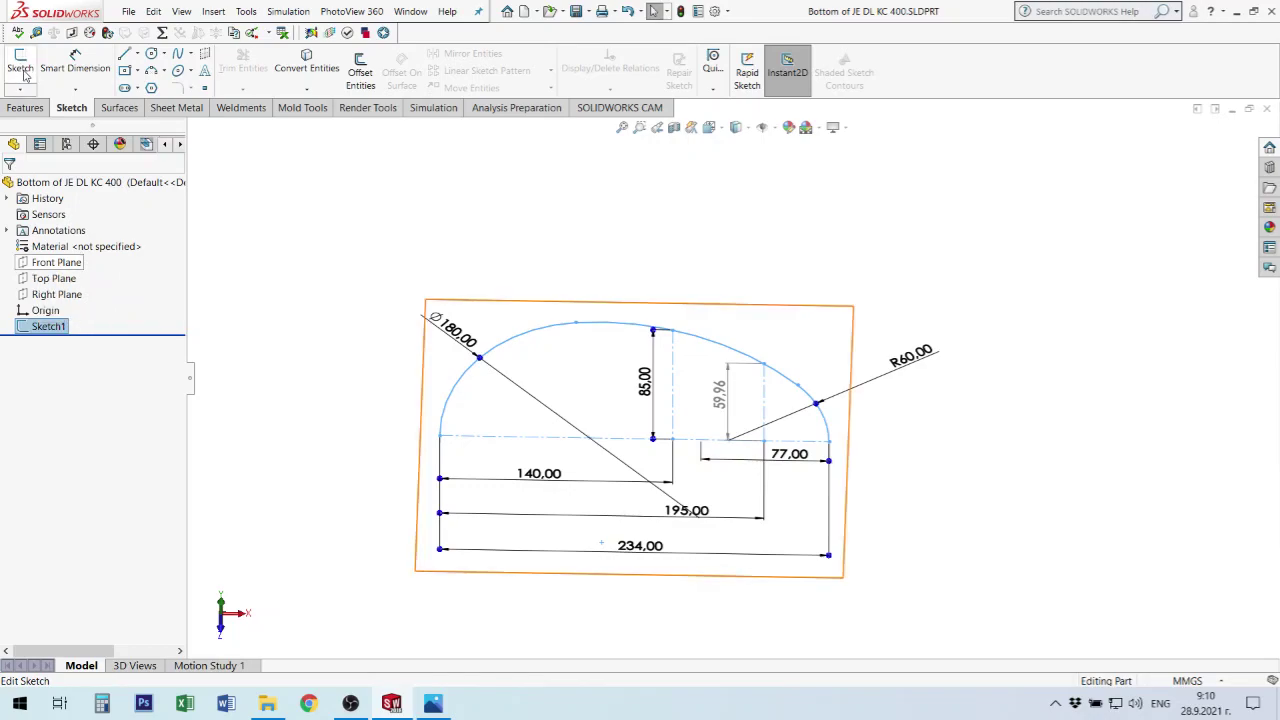
click(25, 333)
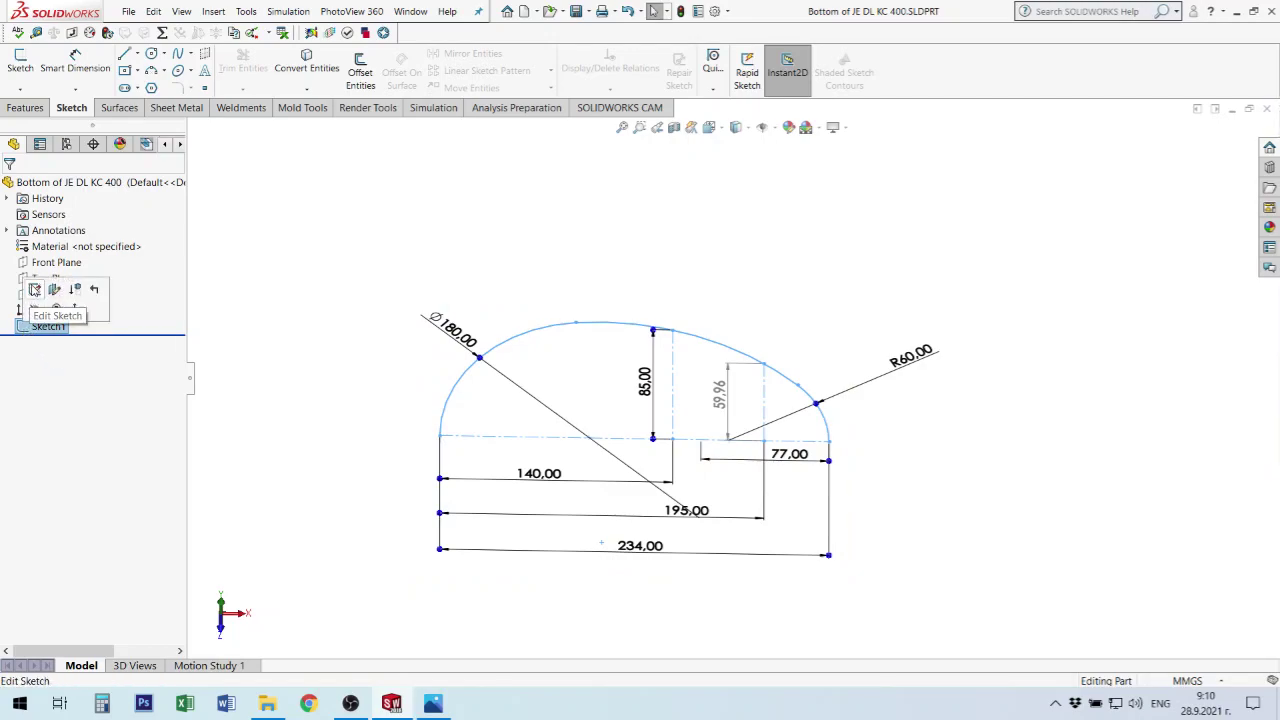
click(37, 290)
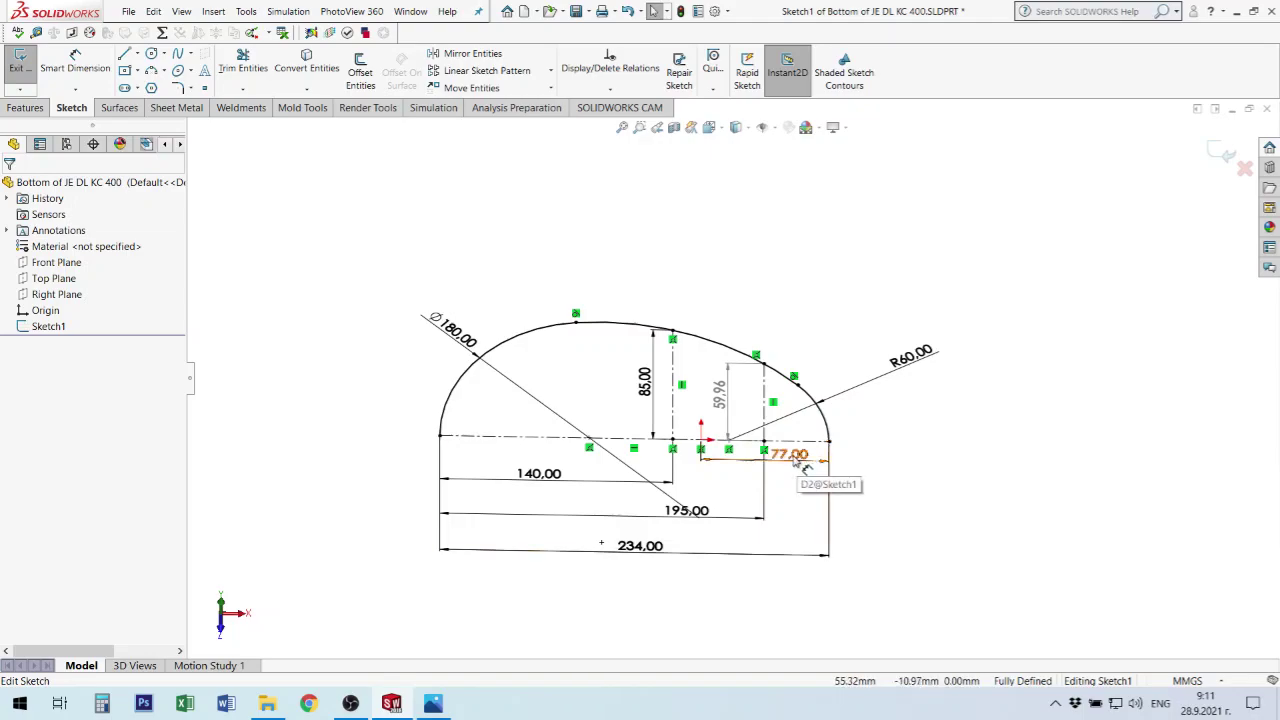
Delete the 77.00 dimension so the half-oval profile becomes Under Defined.
double_click(796, 458)
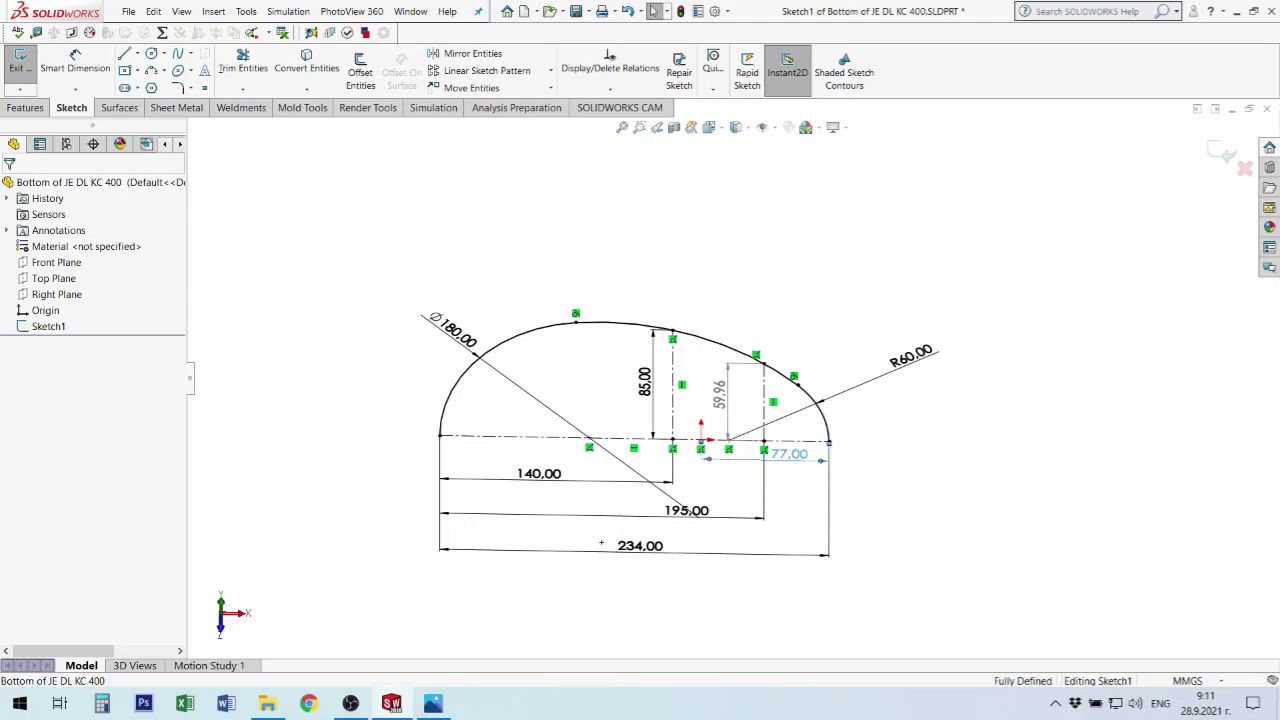
click(806, 478)
double_click(800, 458)
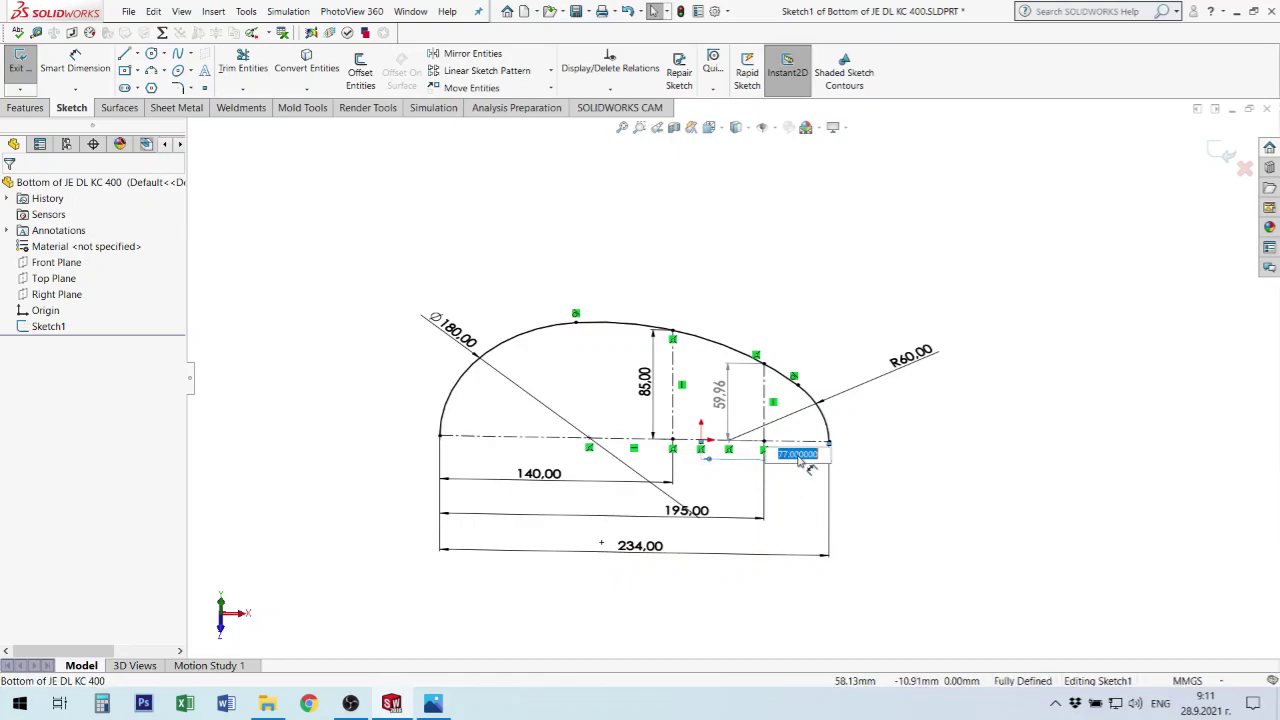
key(BackSpace)
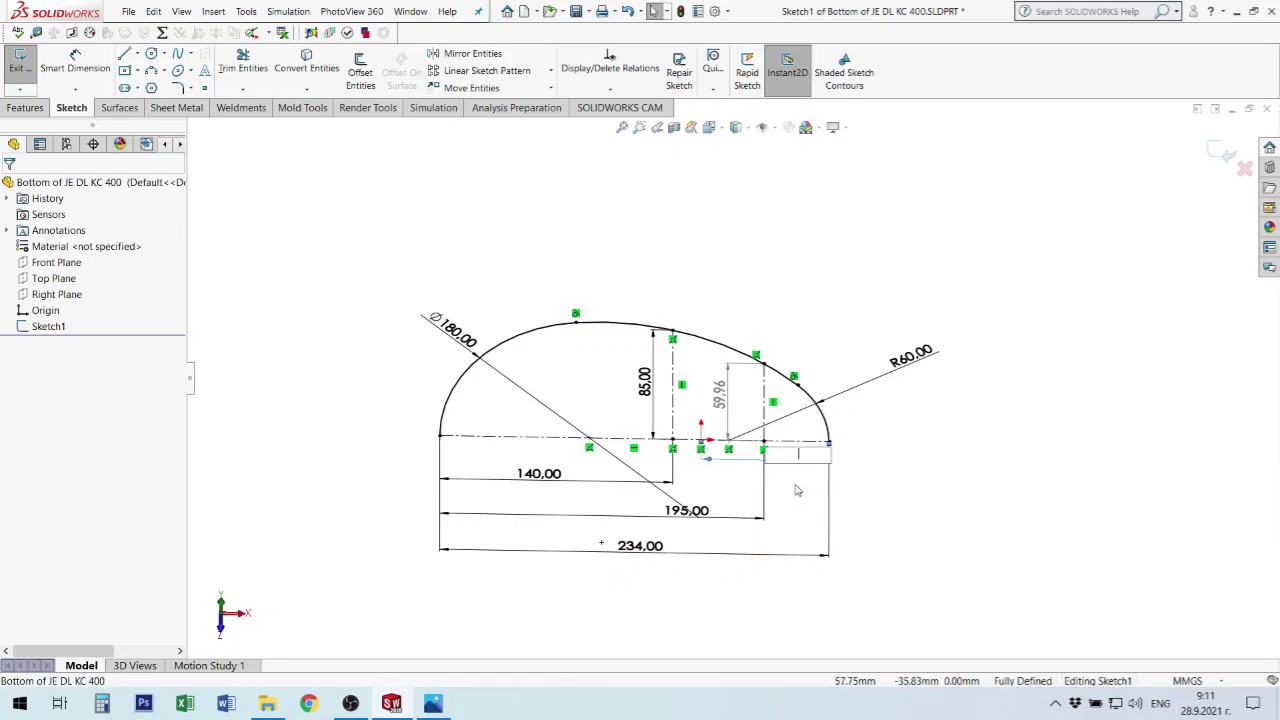
click(797, 492)
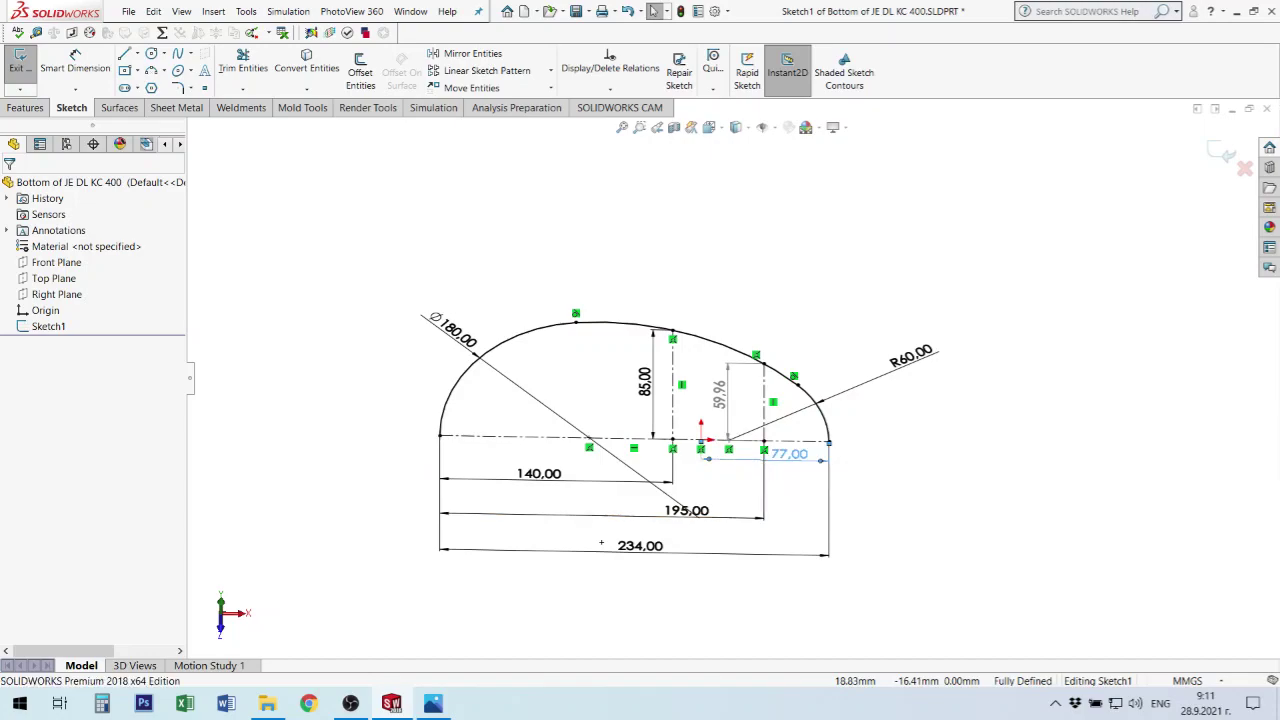
click(795, 455)
key(Delete)
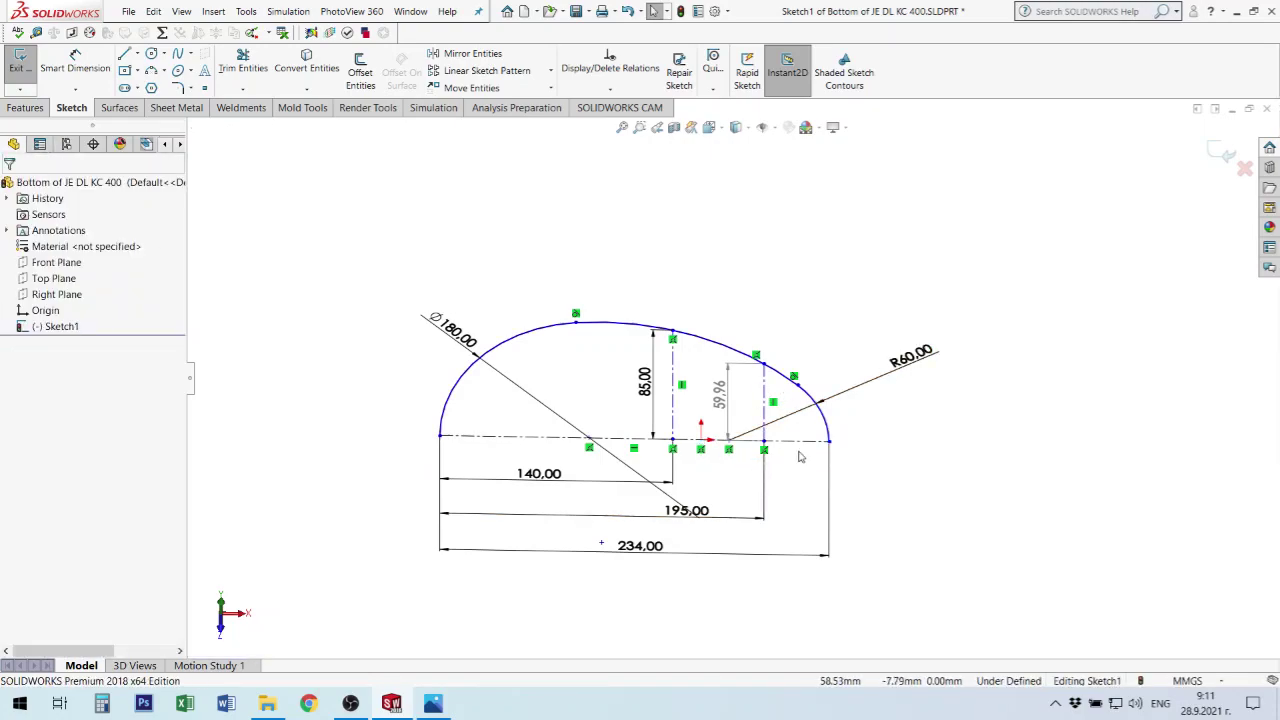
Exit Sketch1 and reopen it for editing.
click(1220, 150)
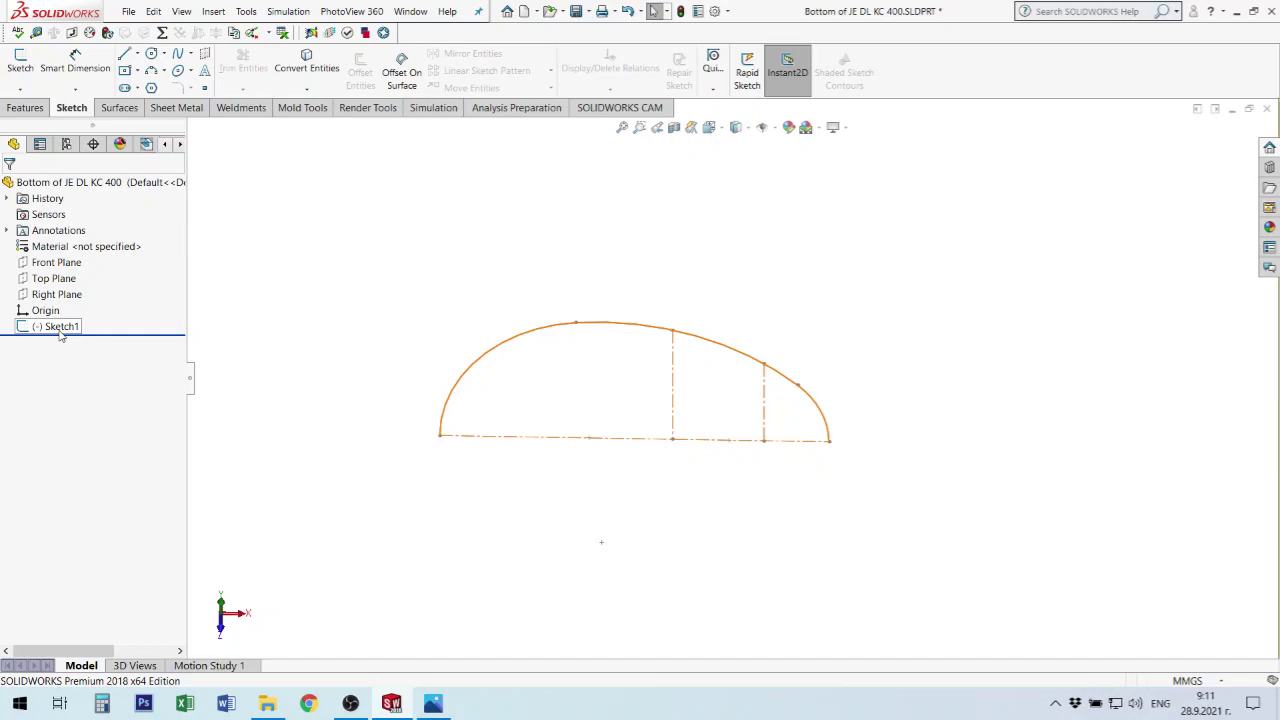
right_click(62, 334)
click(71, 291)
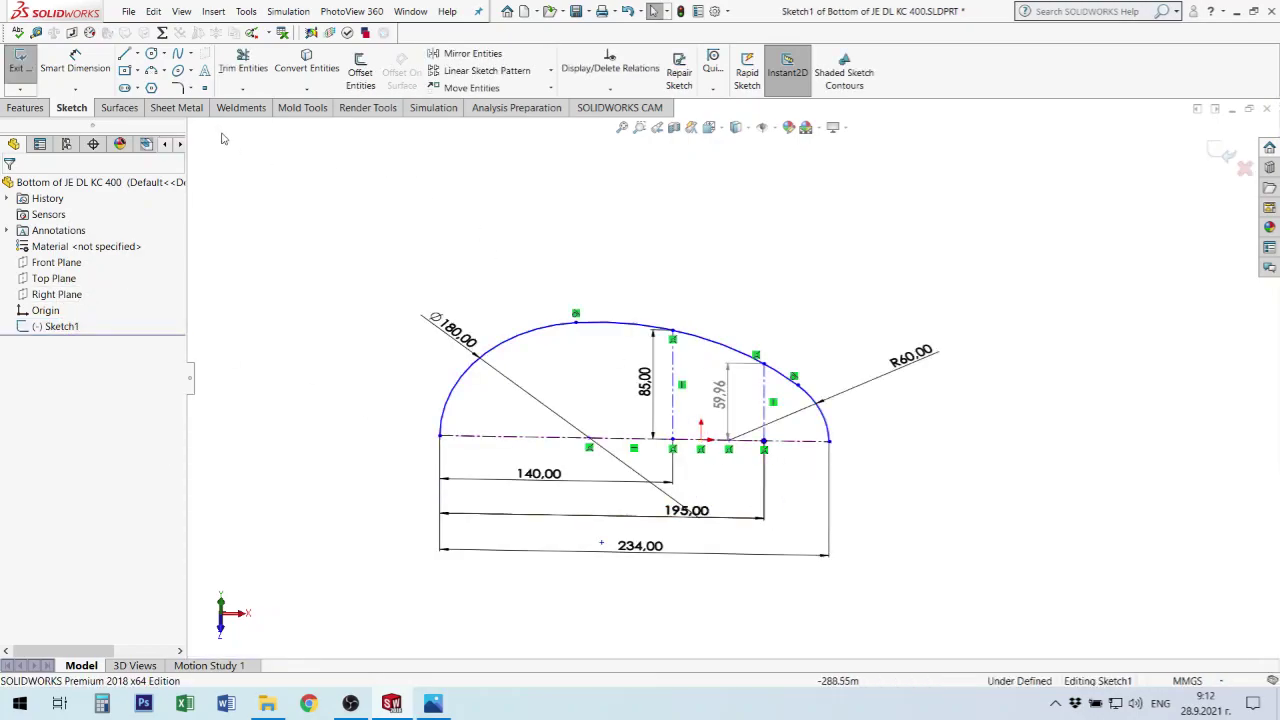
Dimension the centreline point 77.00 mm from the right endpoint.
click(87, 72)
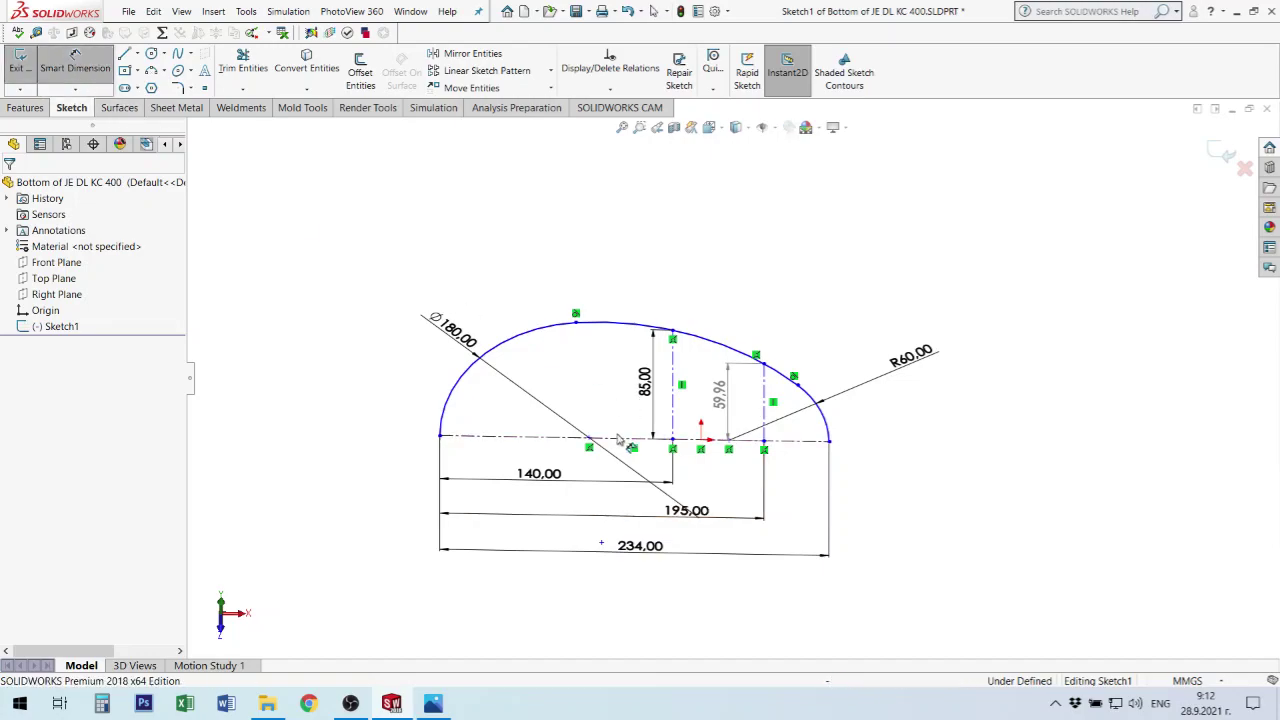
click(702, 441)
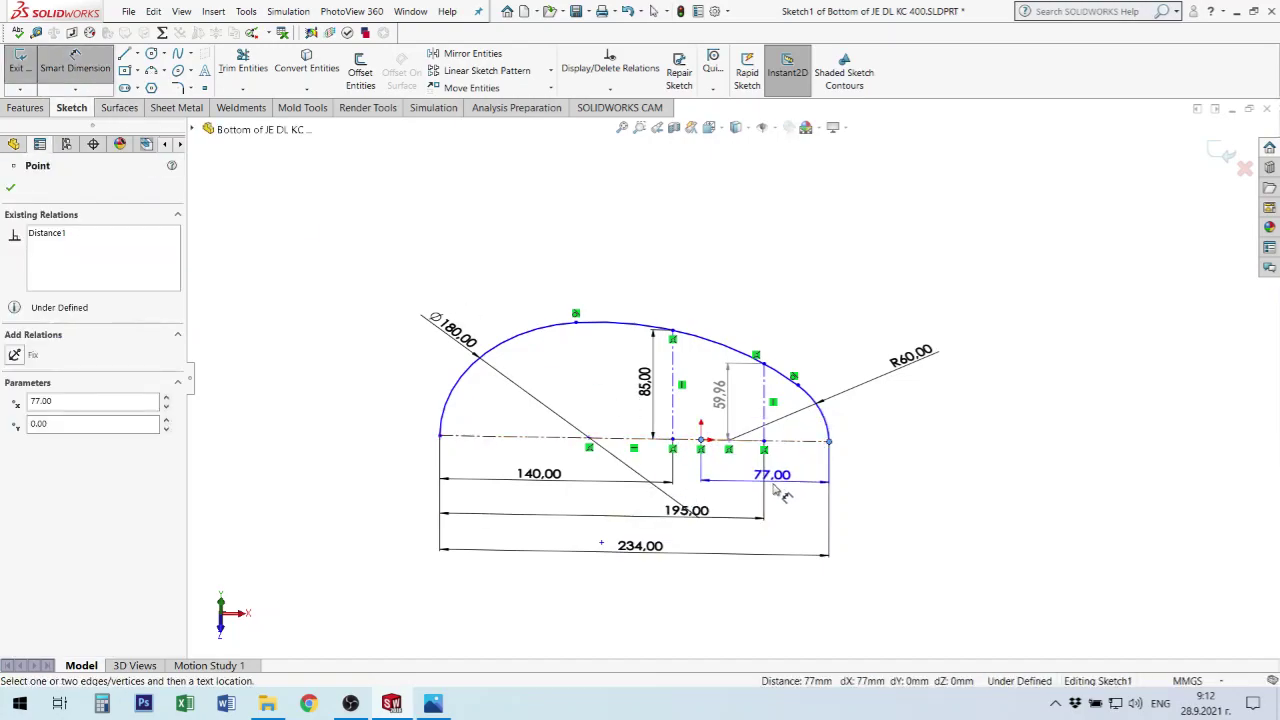
click(788, 482)
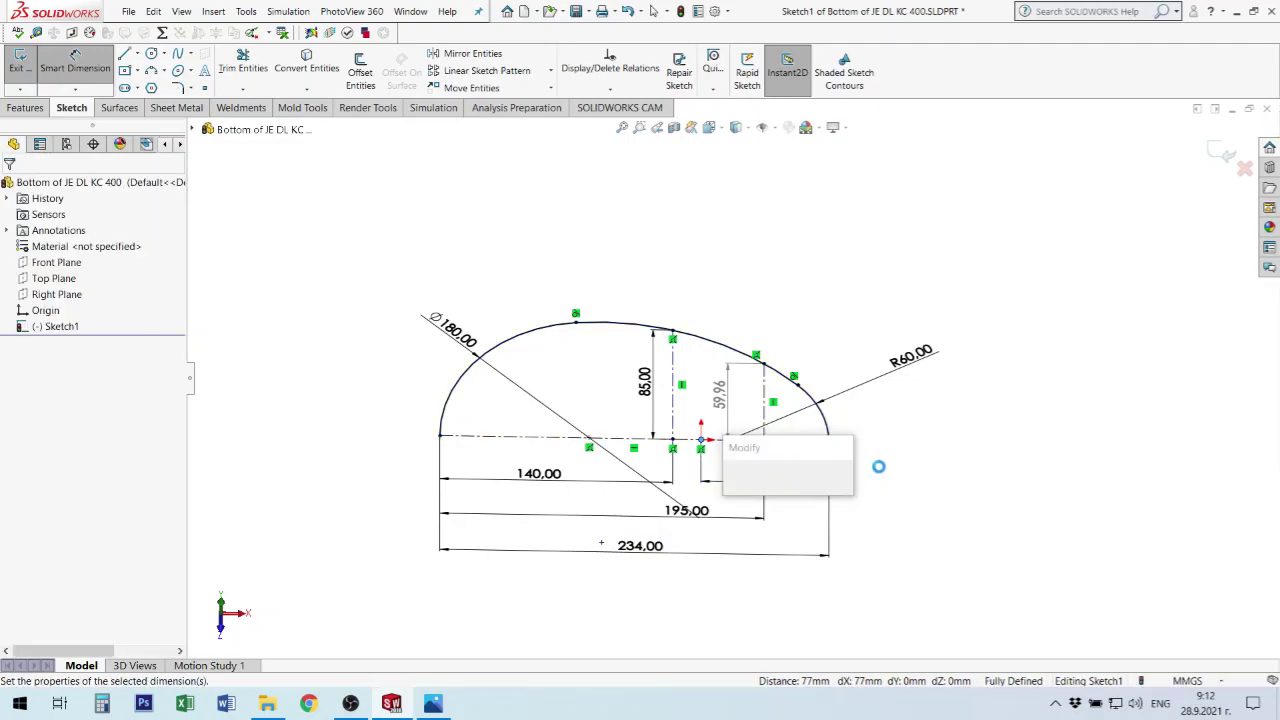
key(Return)
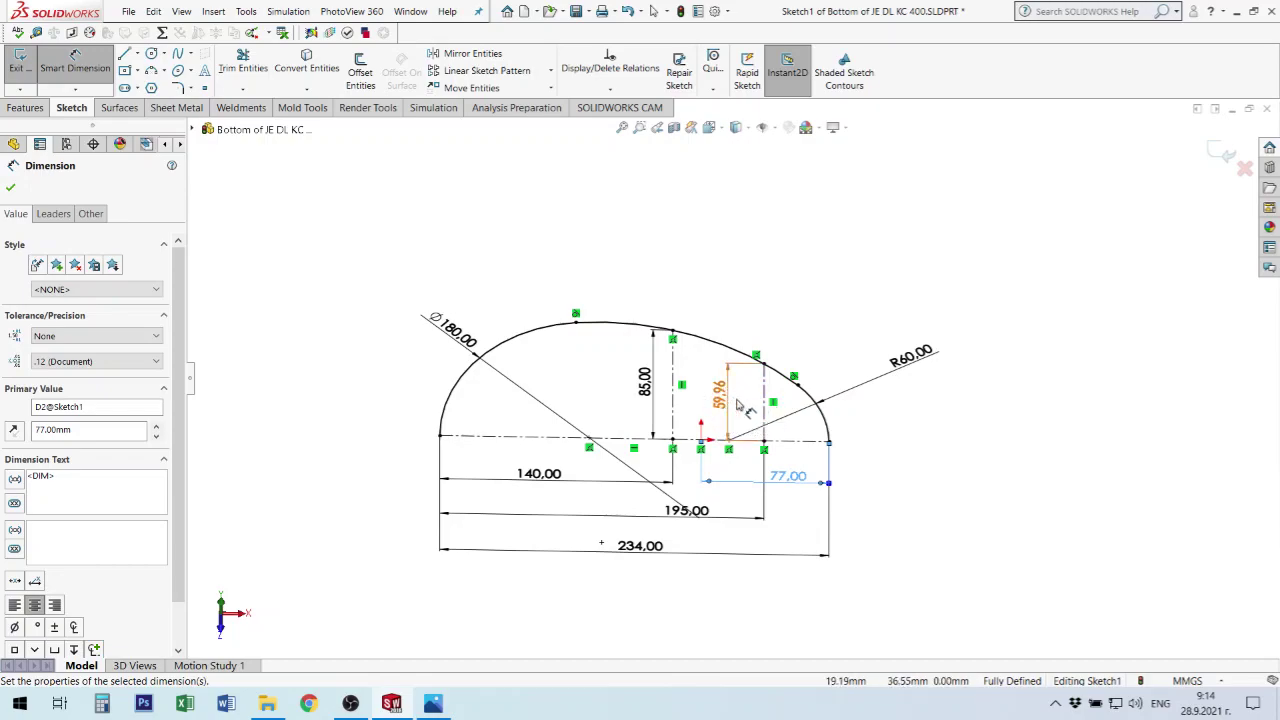
double_click(738, 403)
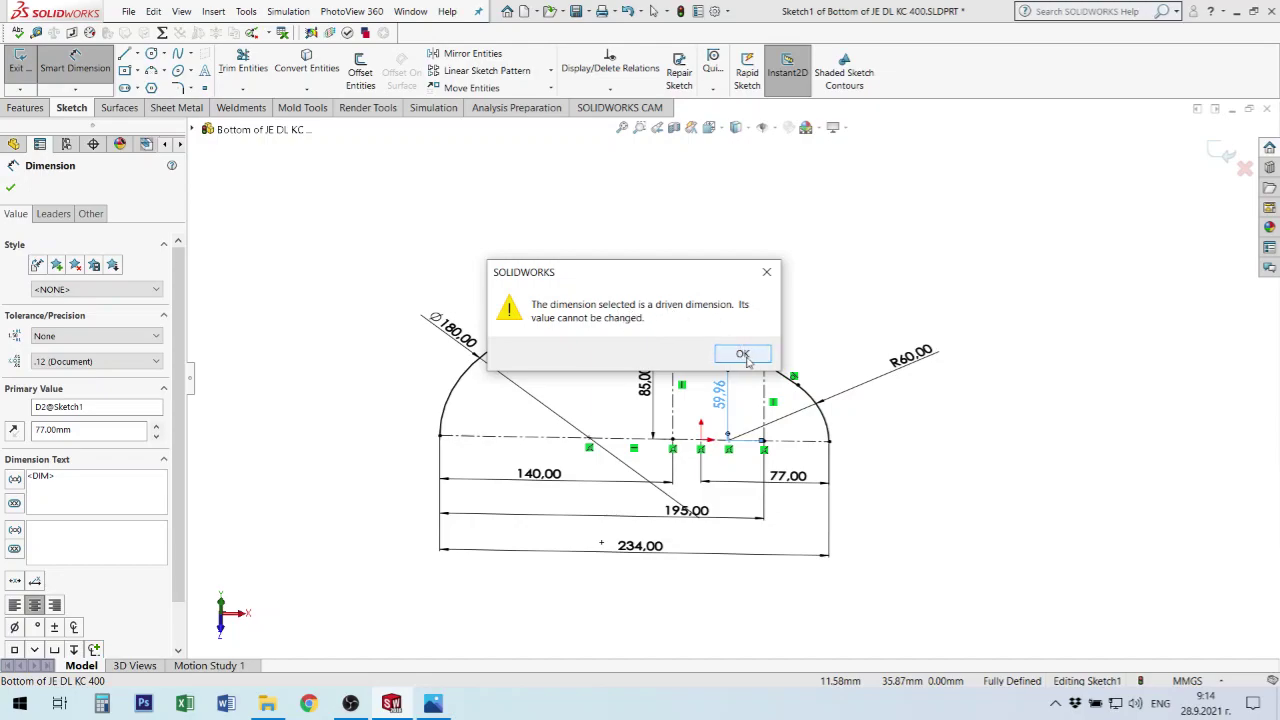
click(745, 352)
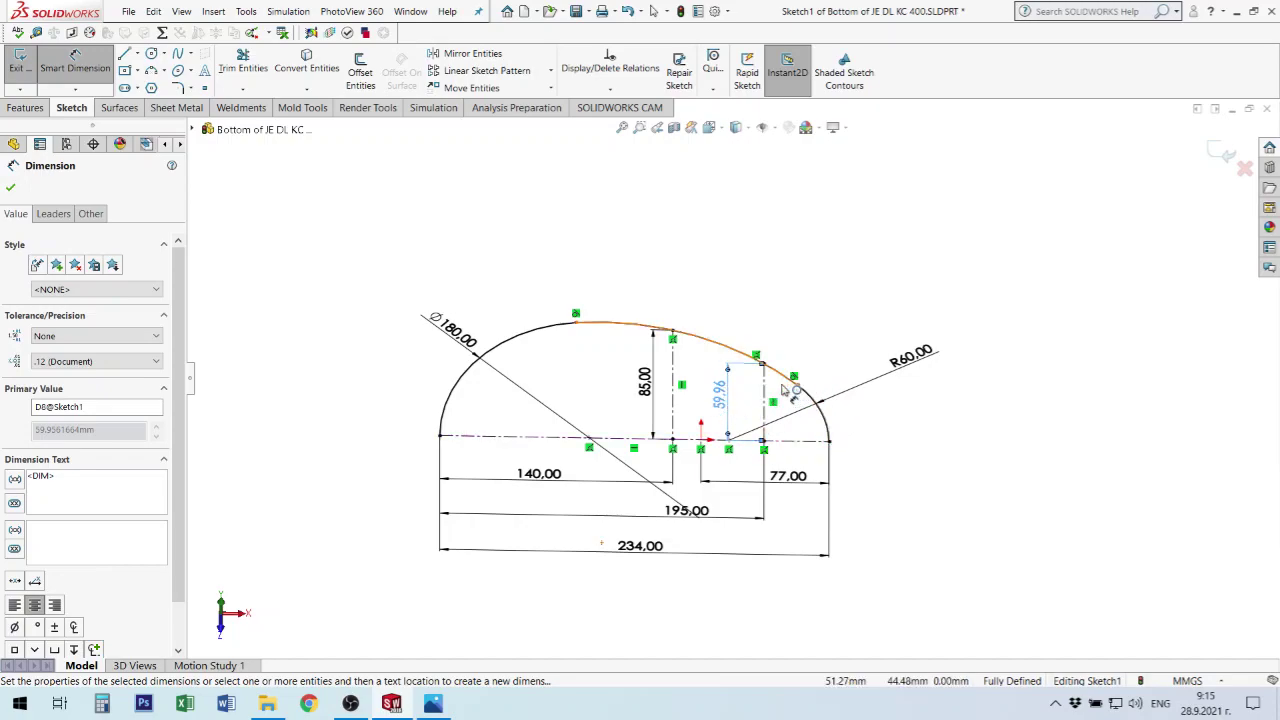
click(742, 300)
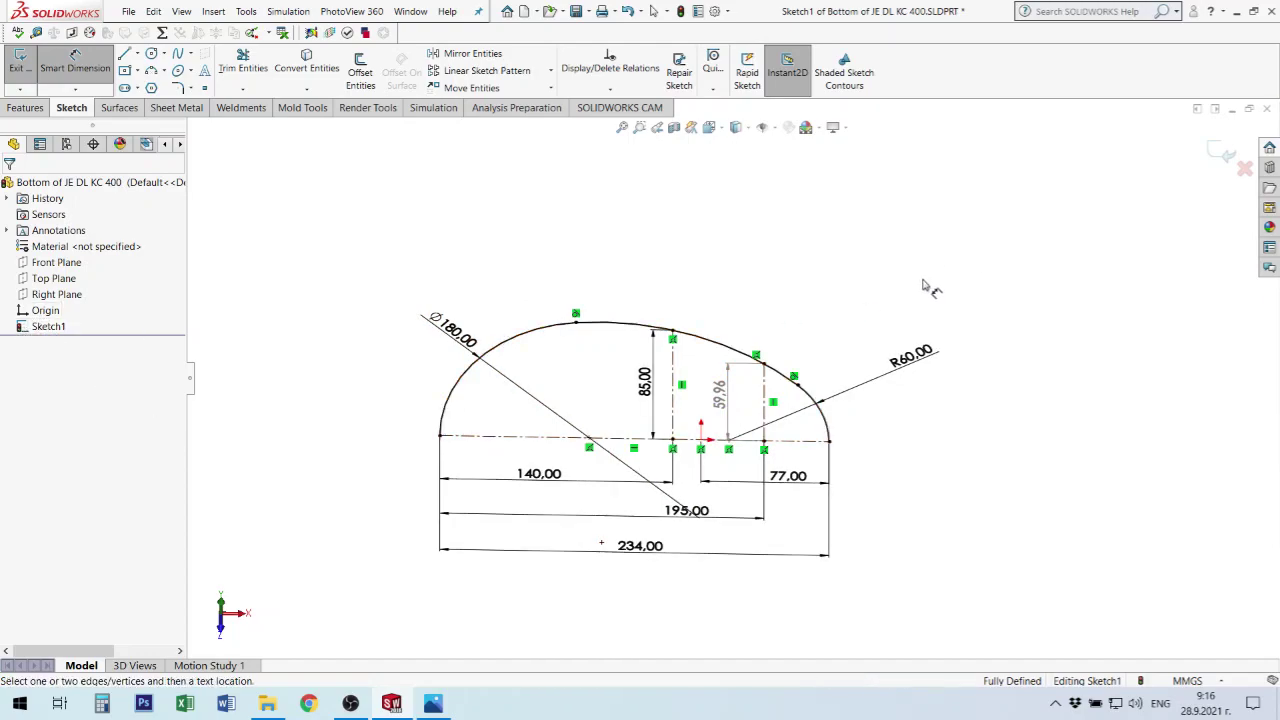
key(Escape)
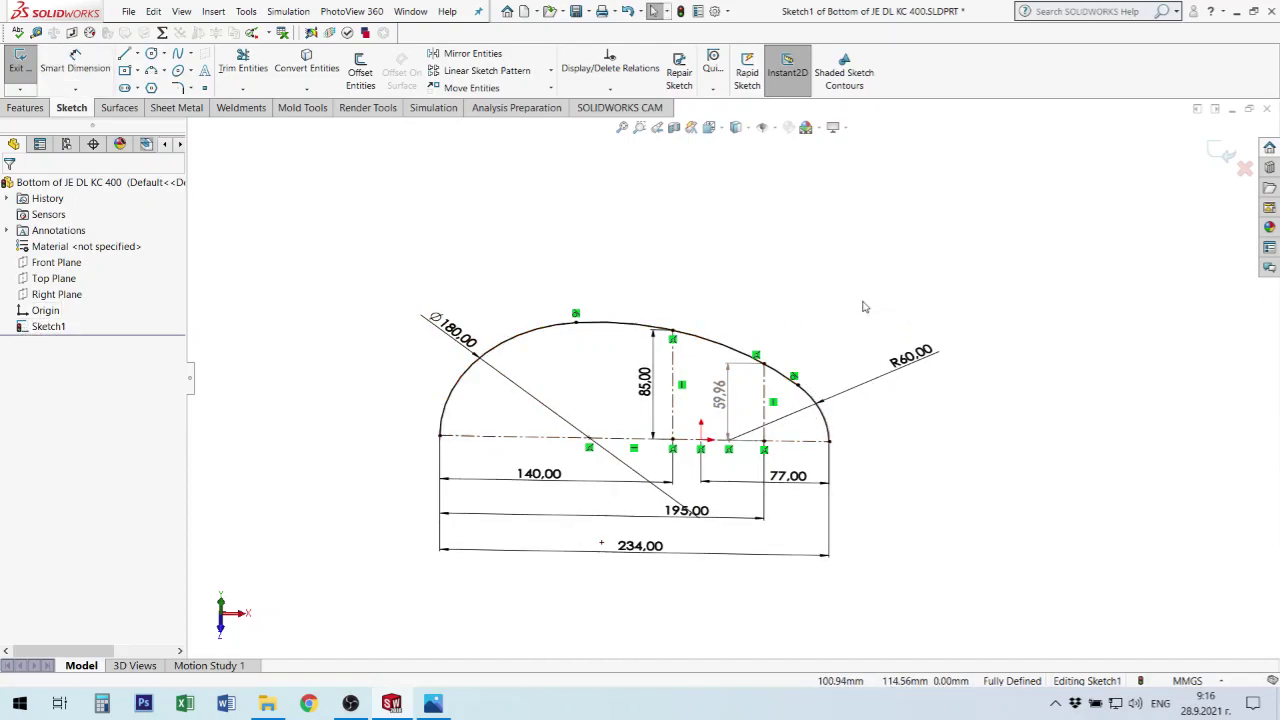
click(794, 387)
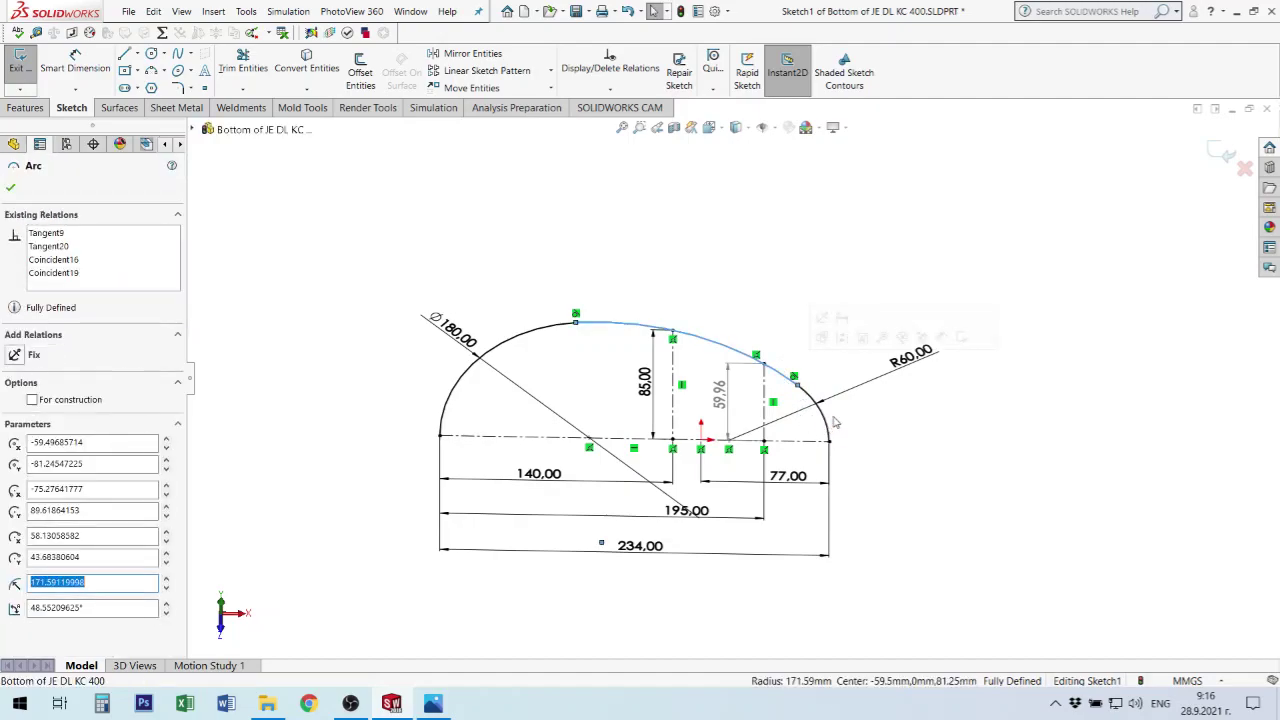
ctrl+click(830, 427)
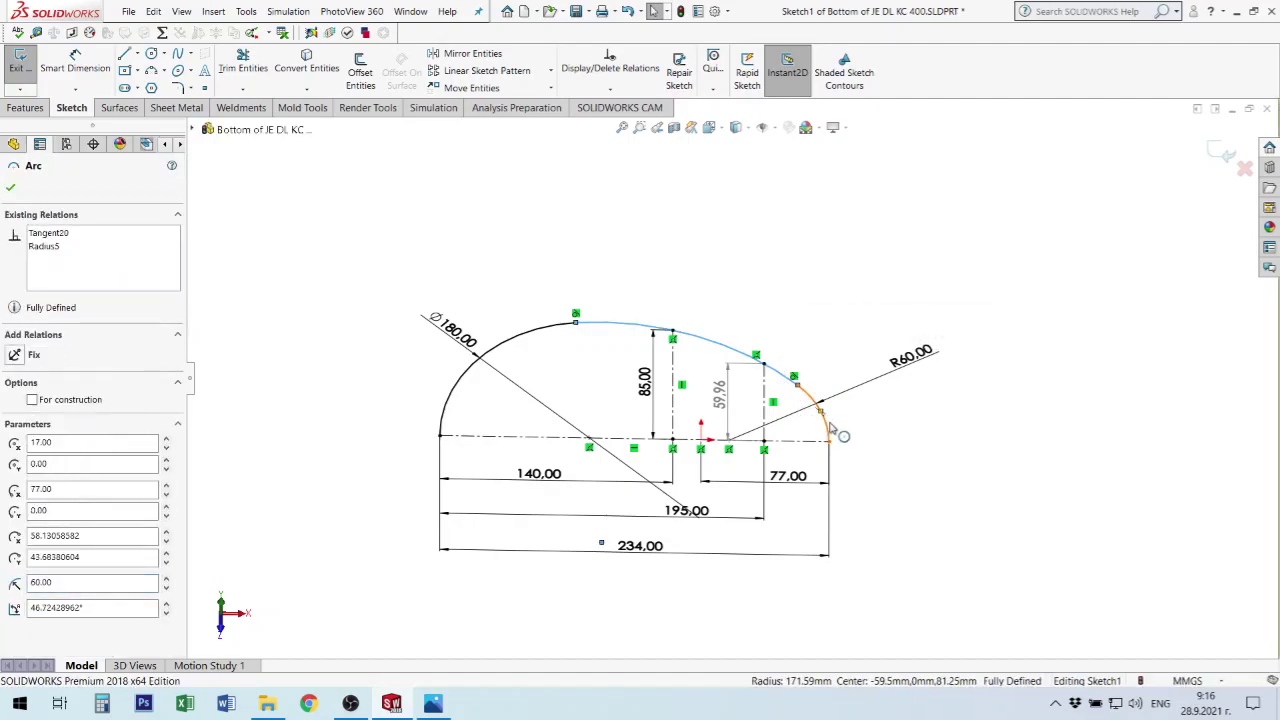
ctrl+click(545, 332)
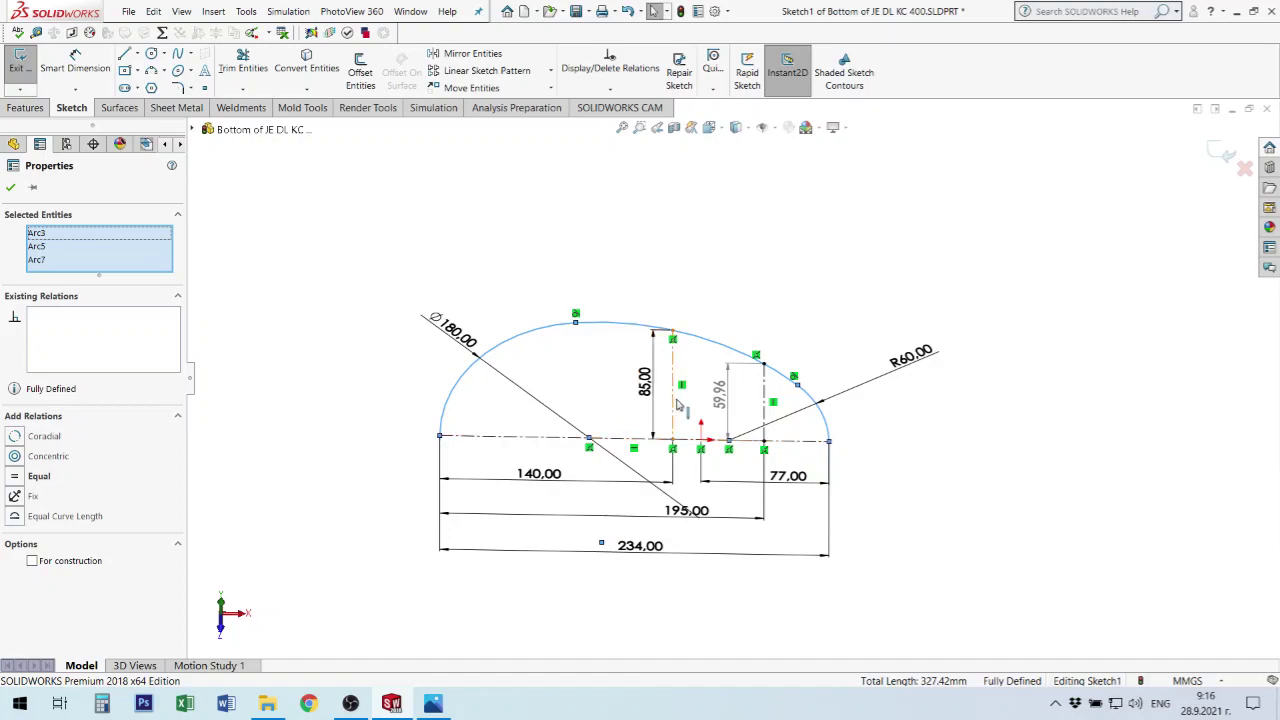
ctrl+click(631, 439)
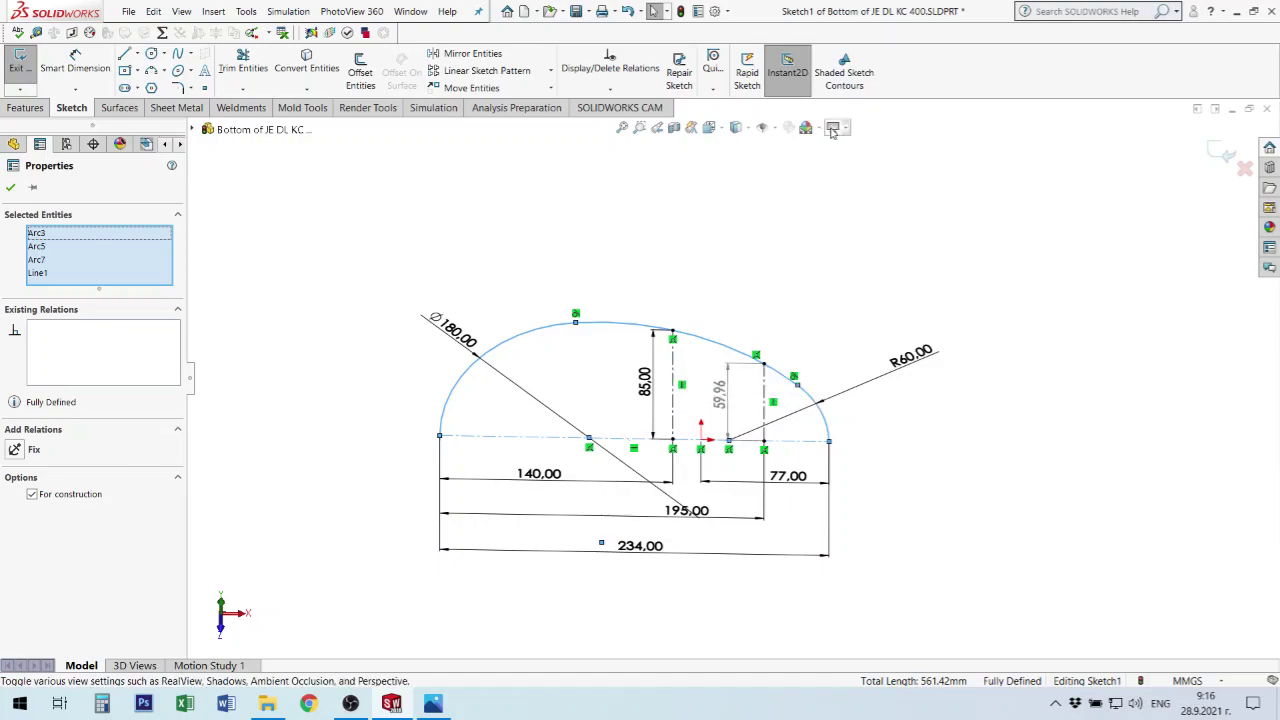
key(Escape)
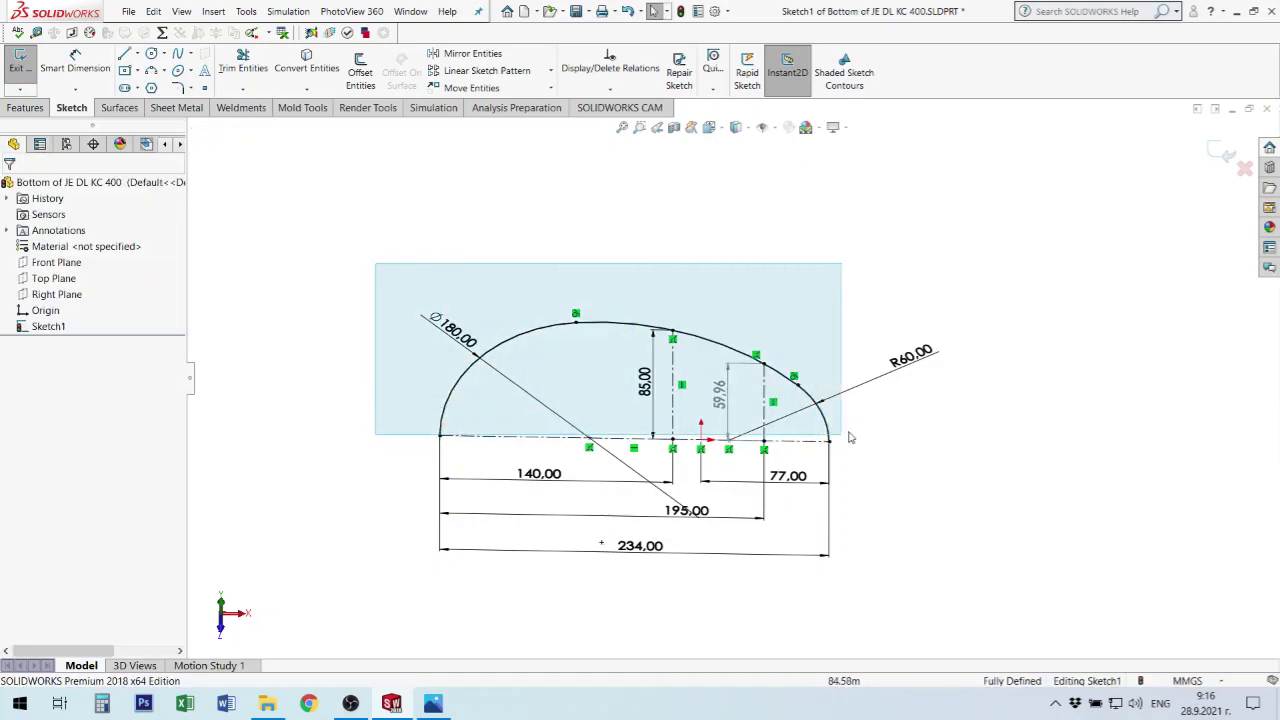
Box-select the entire half-oval sketch and launch Mirror Entities.
drag(429, 329, 889, 451)
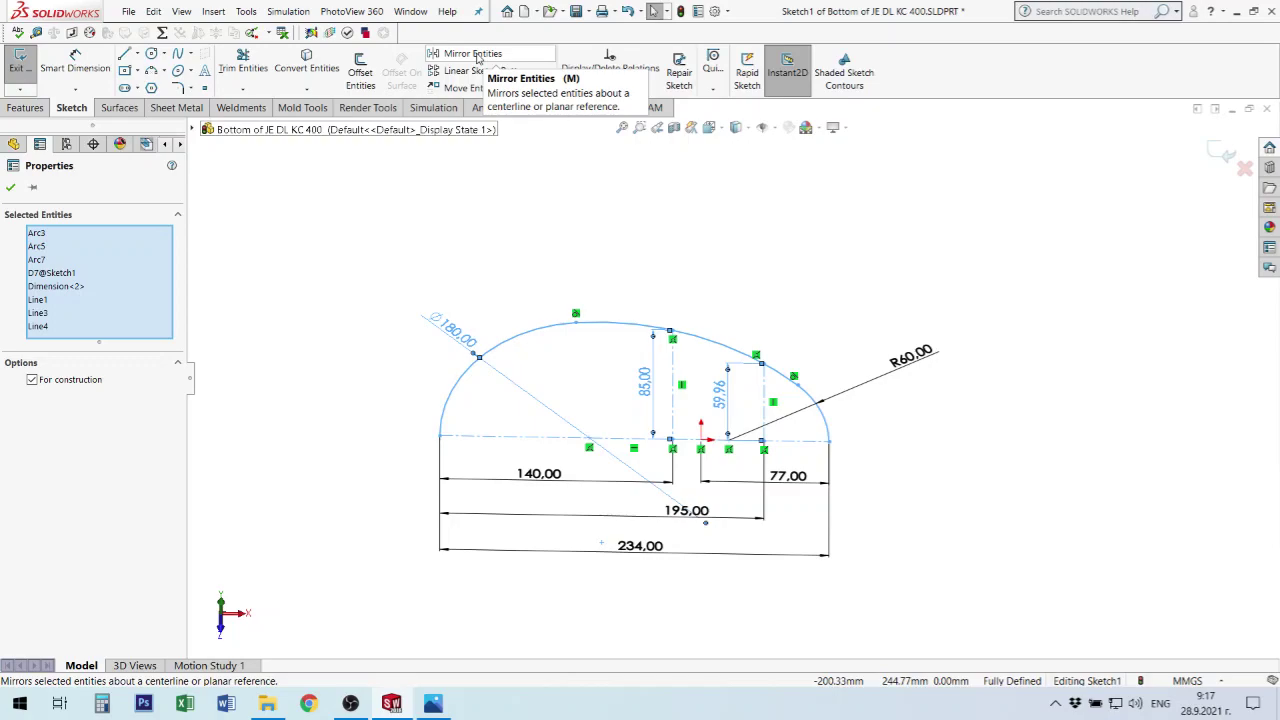
click(476, 55)
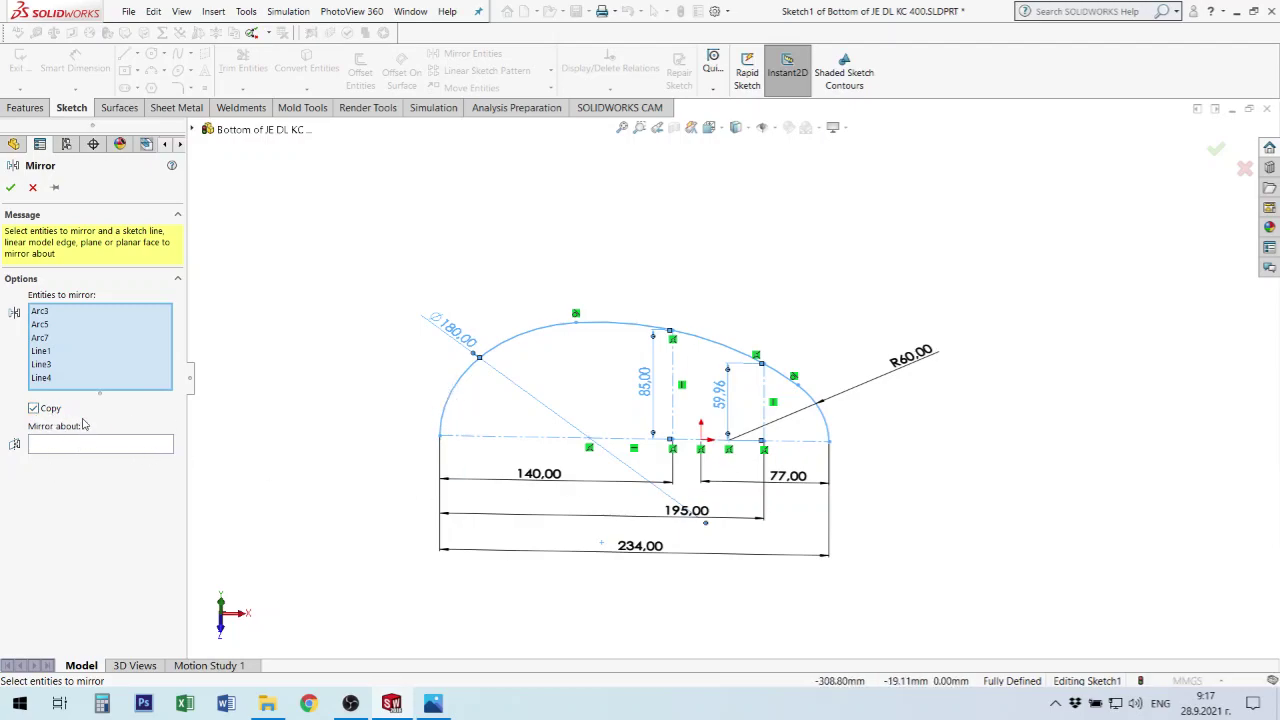
Mirror only Arc3, Arc5 and Arc7, using centreline Line1 as the mirror line.
click(146, 366)
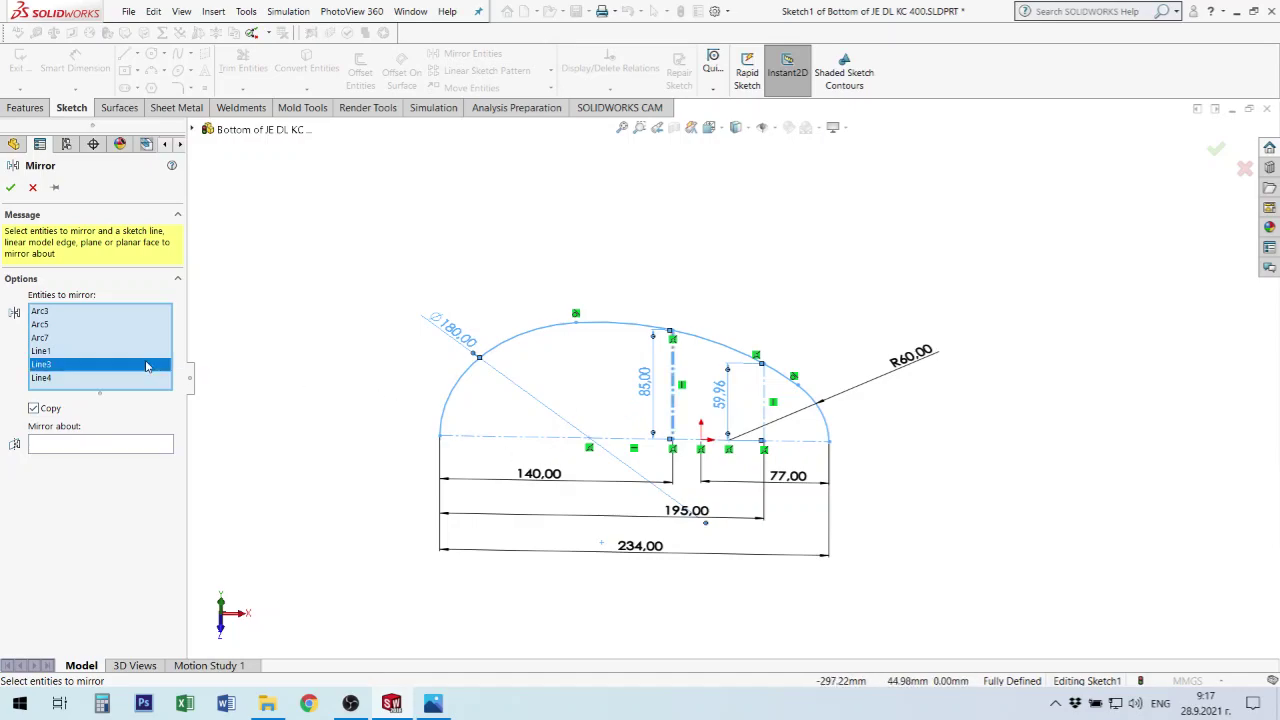
click(549, 439)
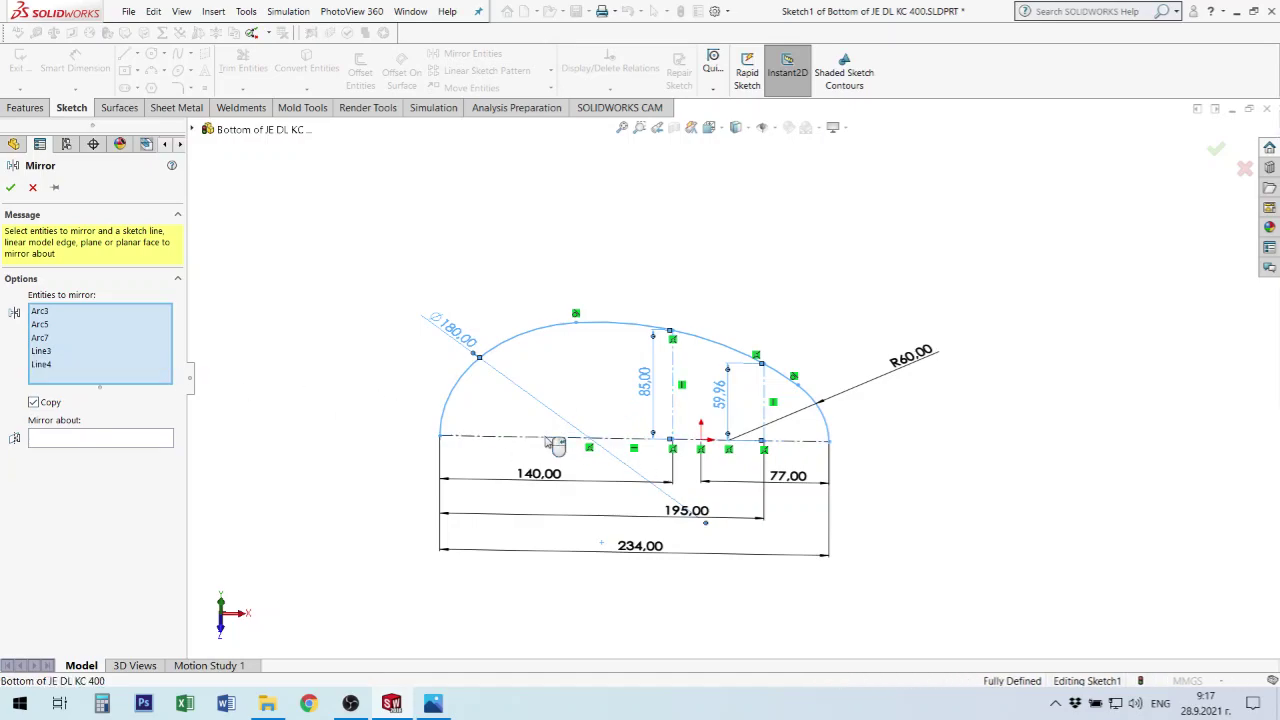
click(674, 418)
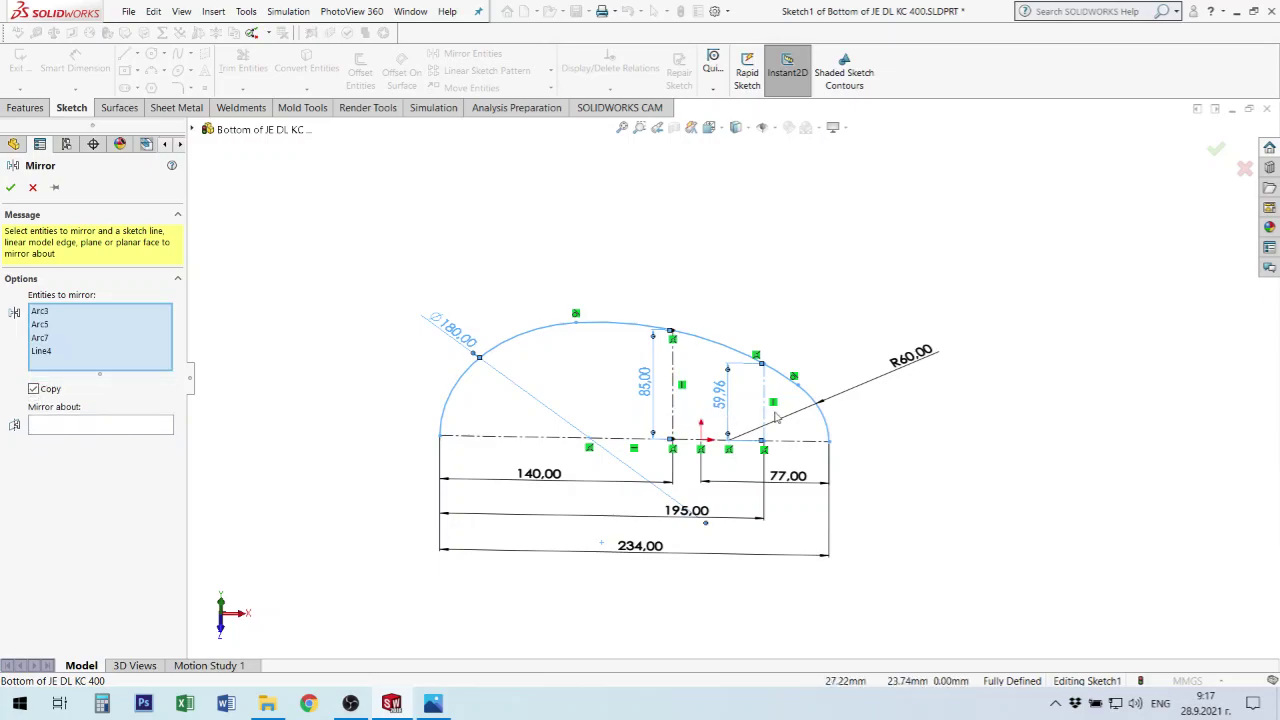
click(764, 416)
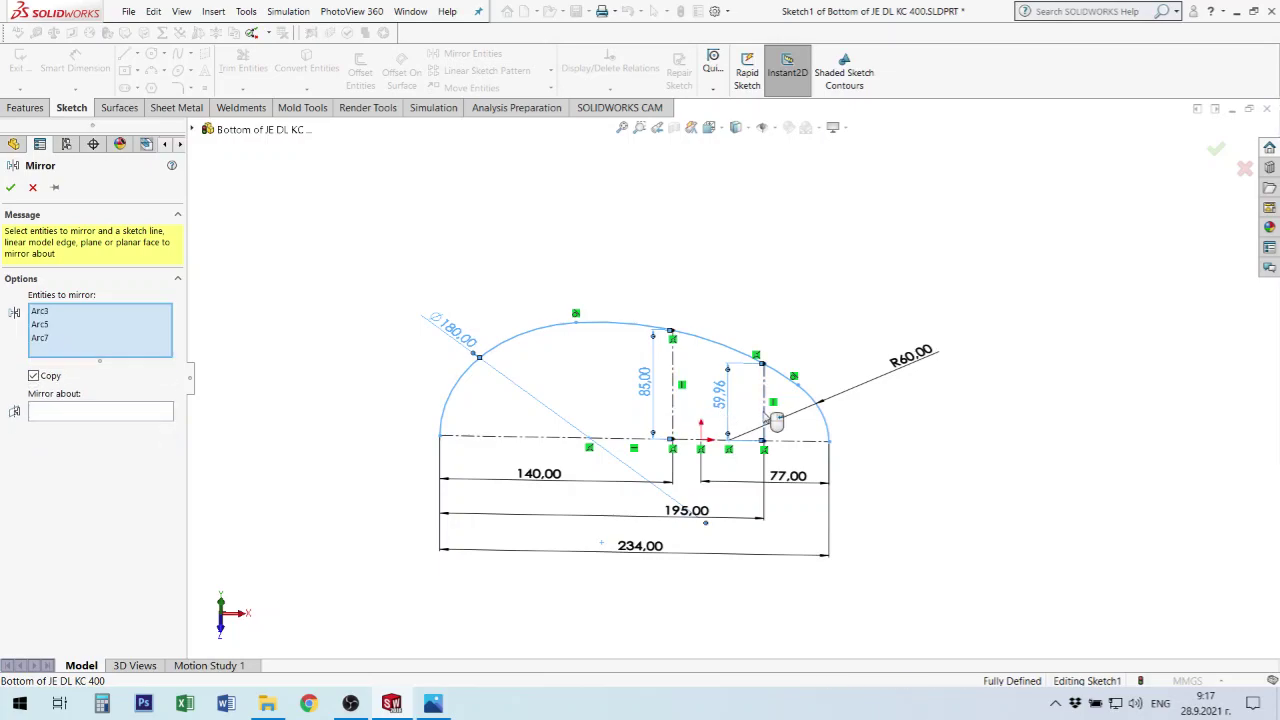
click(96, 413)
click(547, 438)
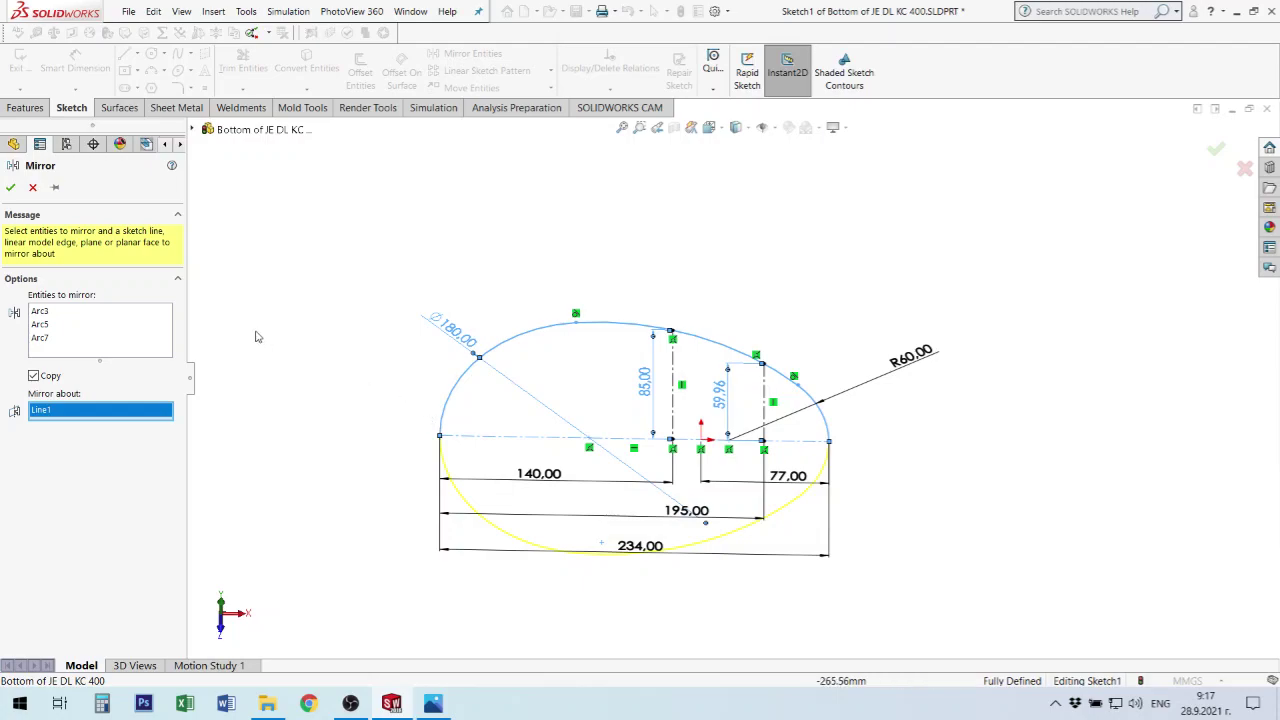
Accept the mirror, adding the lower arcs that close the oval.
click(11, 189)
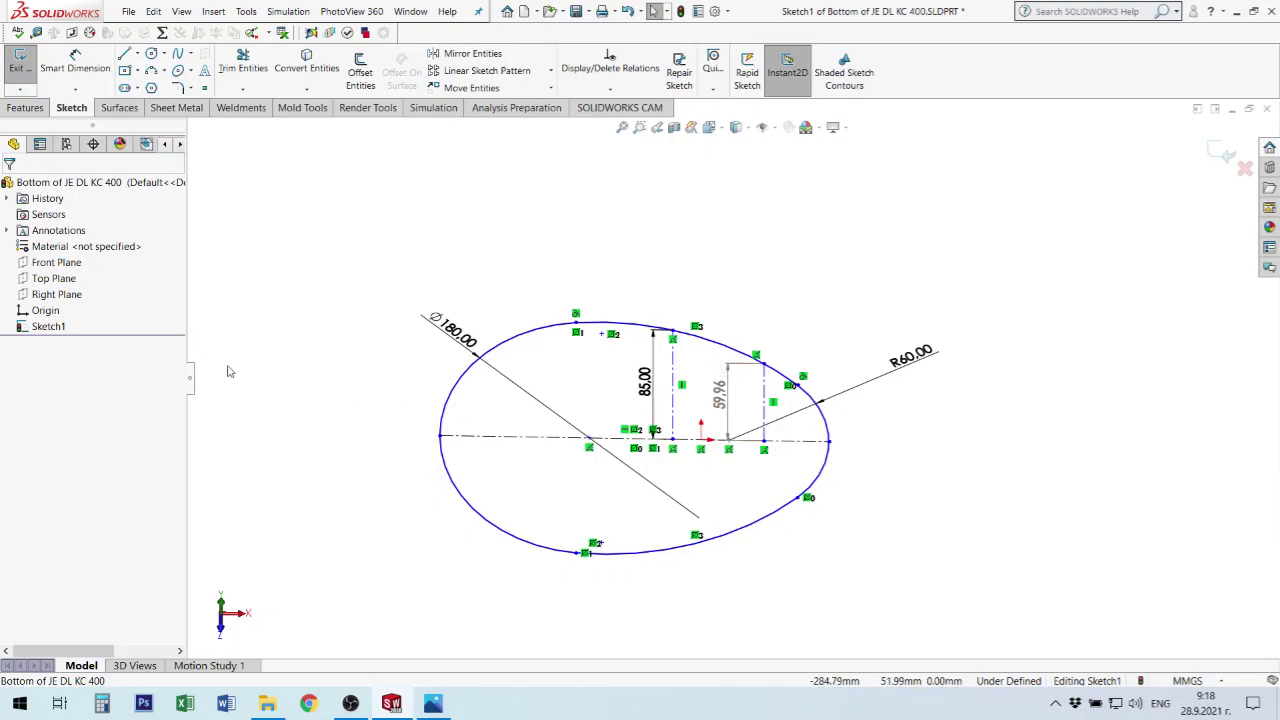
mouse_move(530, 330)
middle_down()
mouse_move(594, 242)
mouse_move(643, 245)
middle_up()
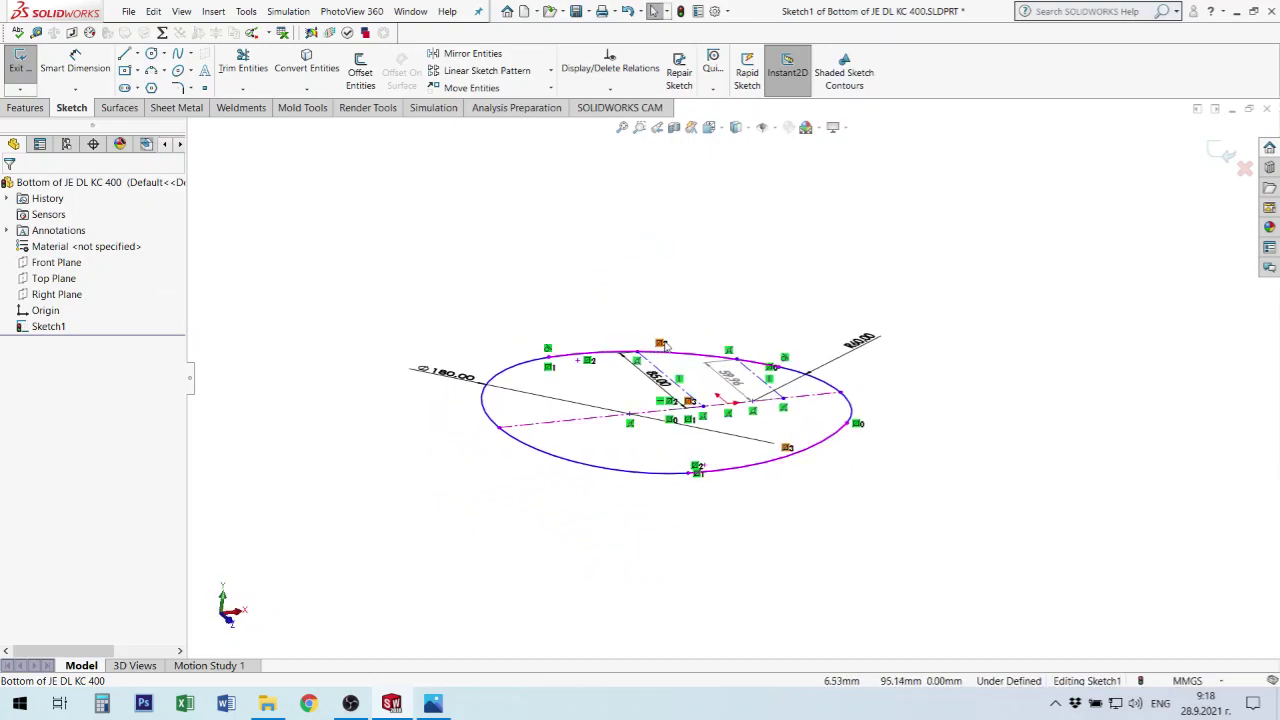
click(55, 282)
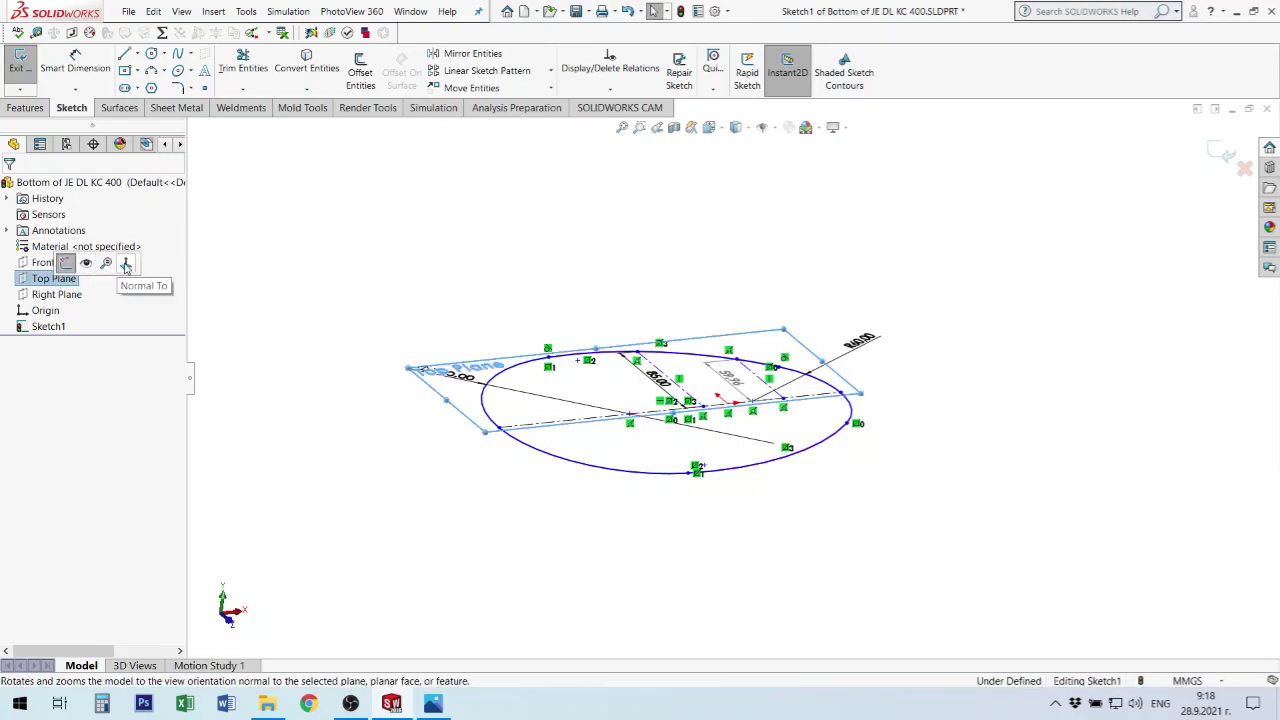
click(574, 263)
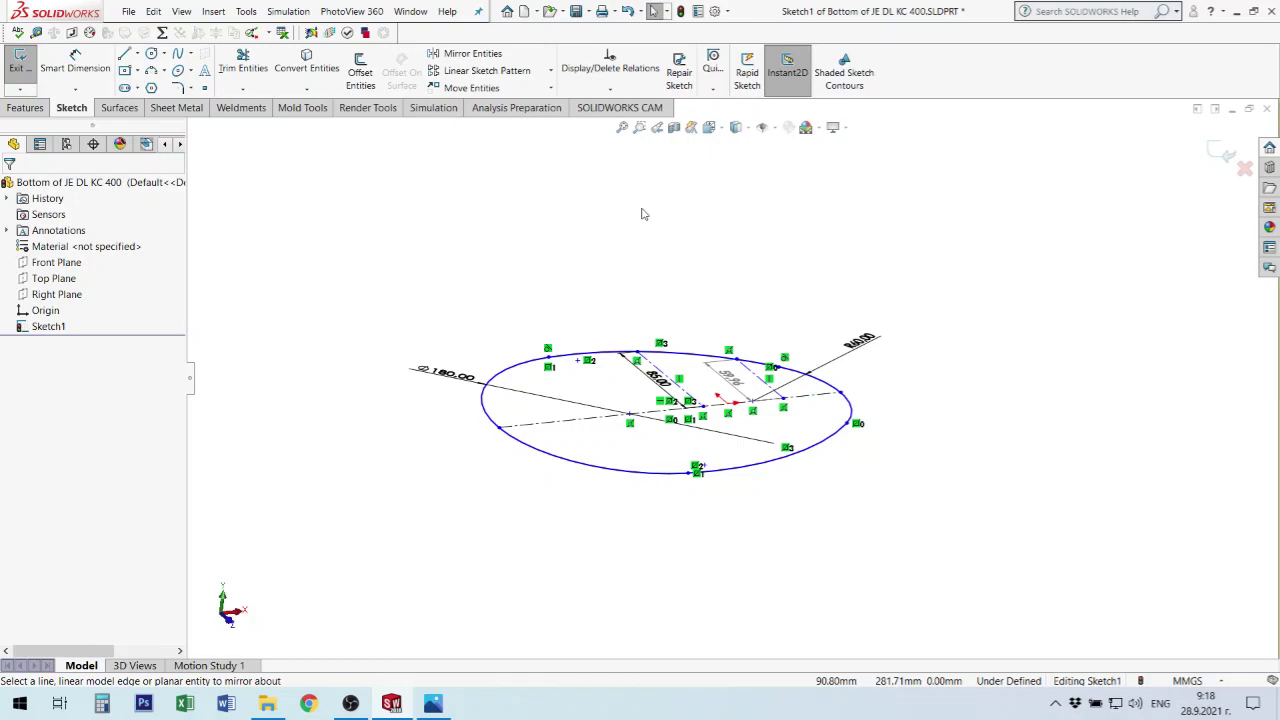
key(ctrl+7)
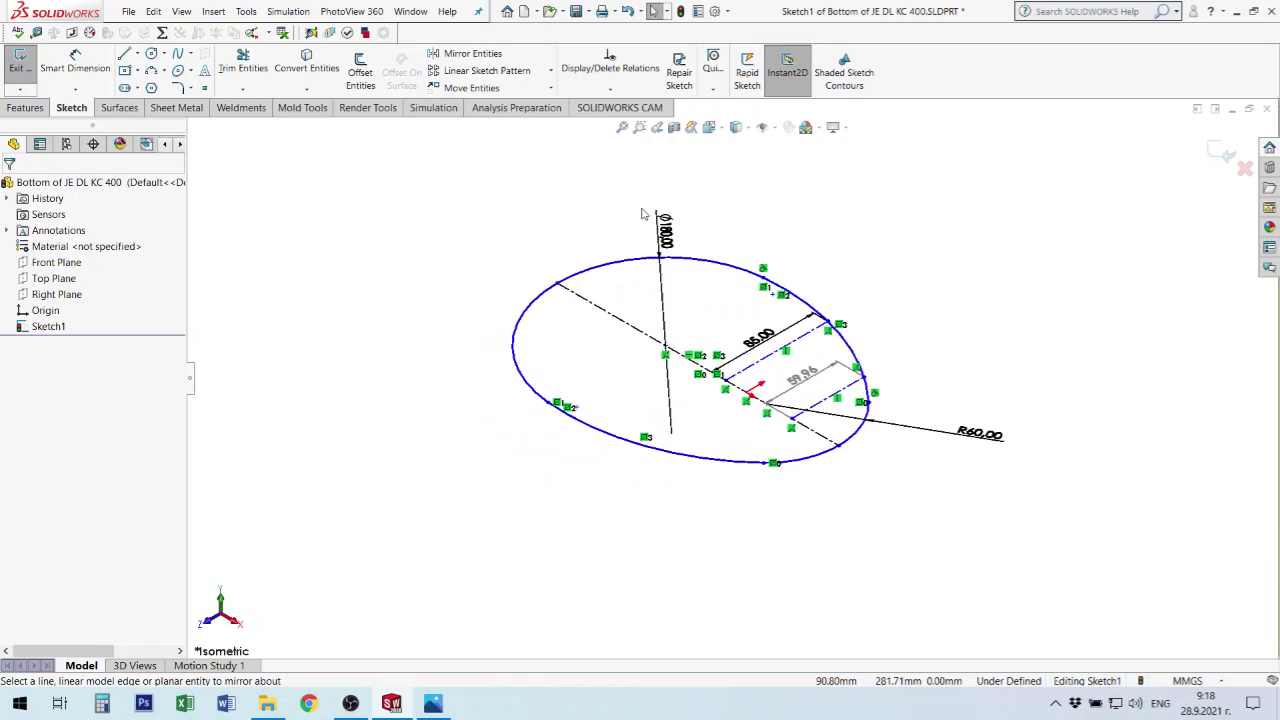
key(ctrl+5)
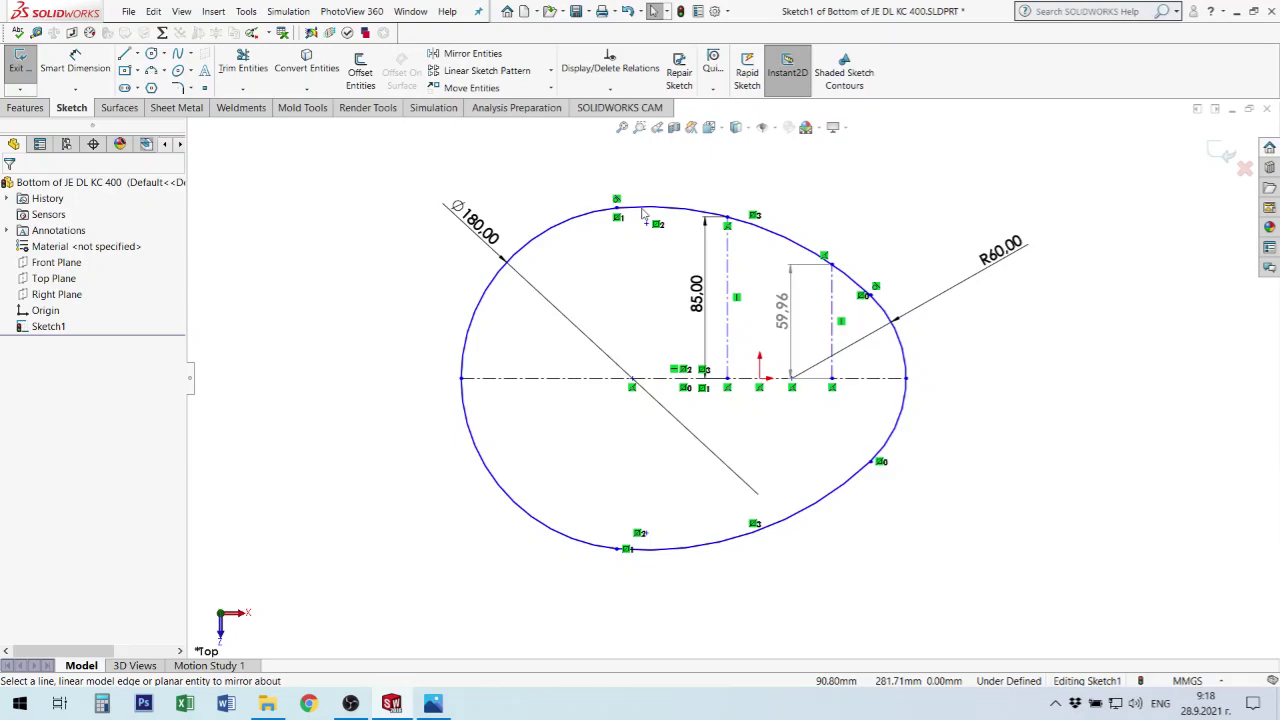
key(ctrl+7)
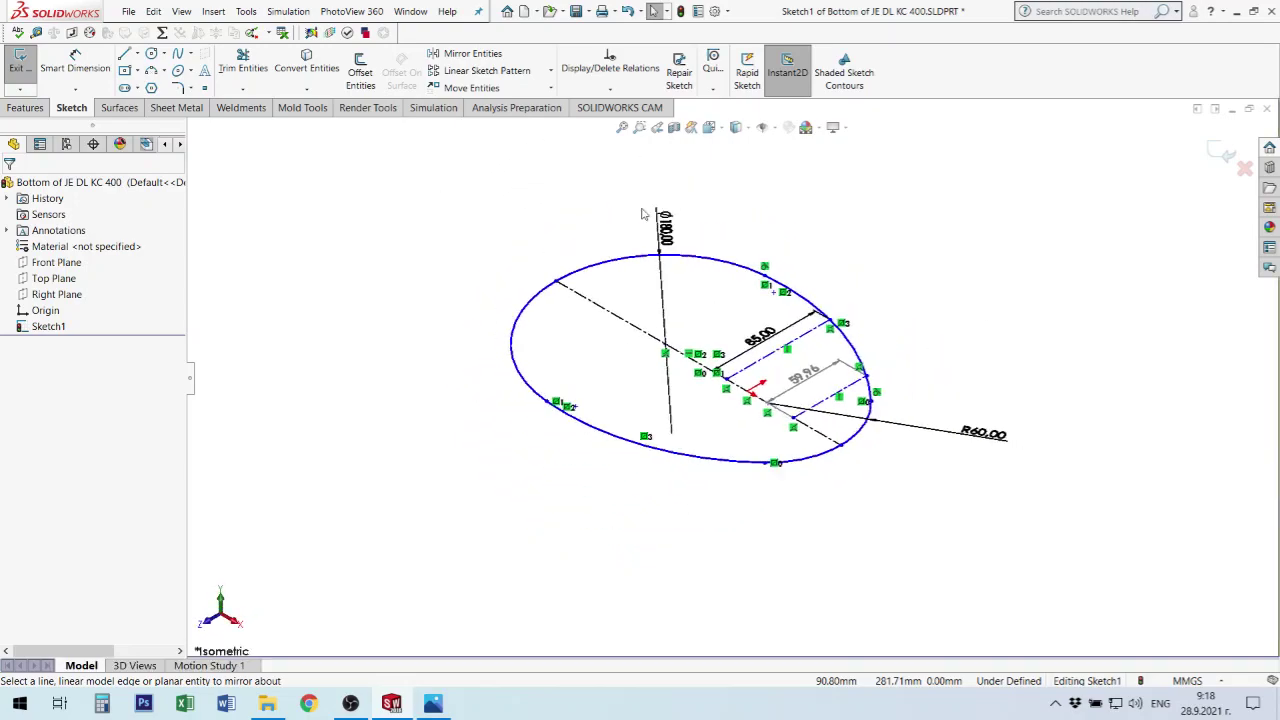
key(ctrl+5)
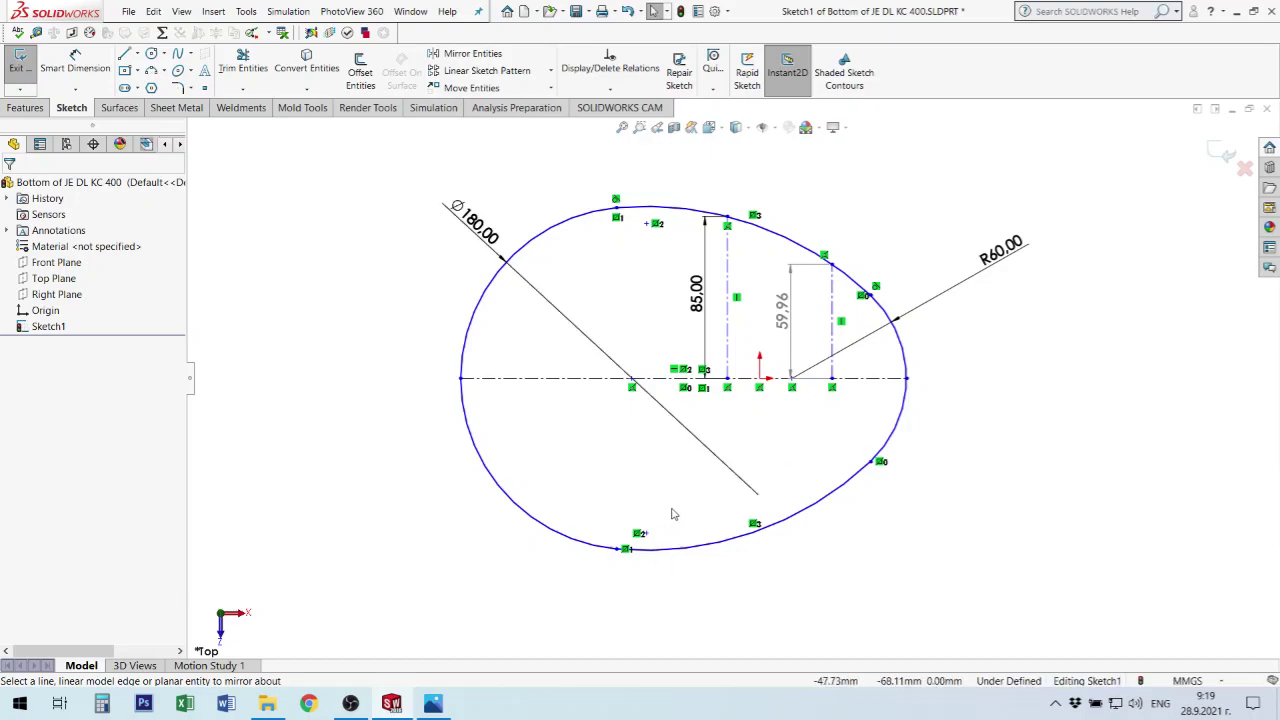
In Top view, dimension the horizontal centerline as 234 mm, placed below the oval.
scroll(925, 510, up, 3)
scroll(925, 510, down, 2)
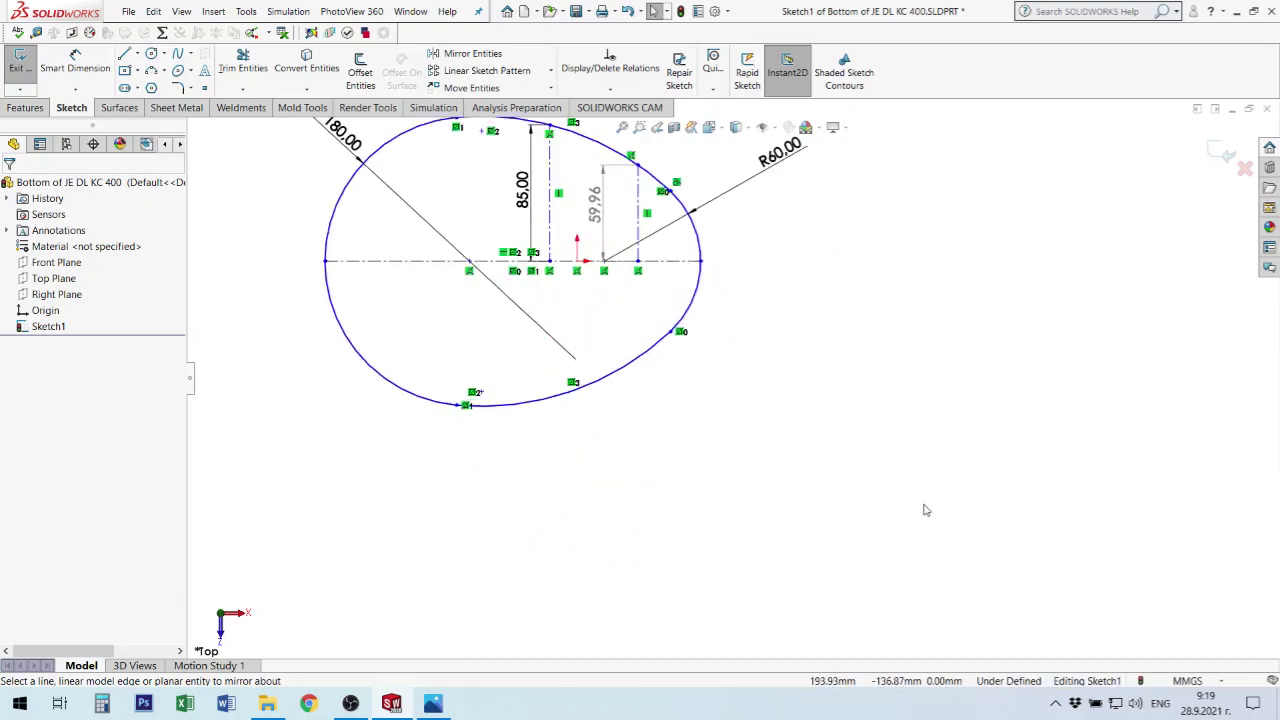
scroll(925, 510, down, 1)
scroll(598, 294, up, 1)
scroll(735, 380, up, 3)
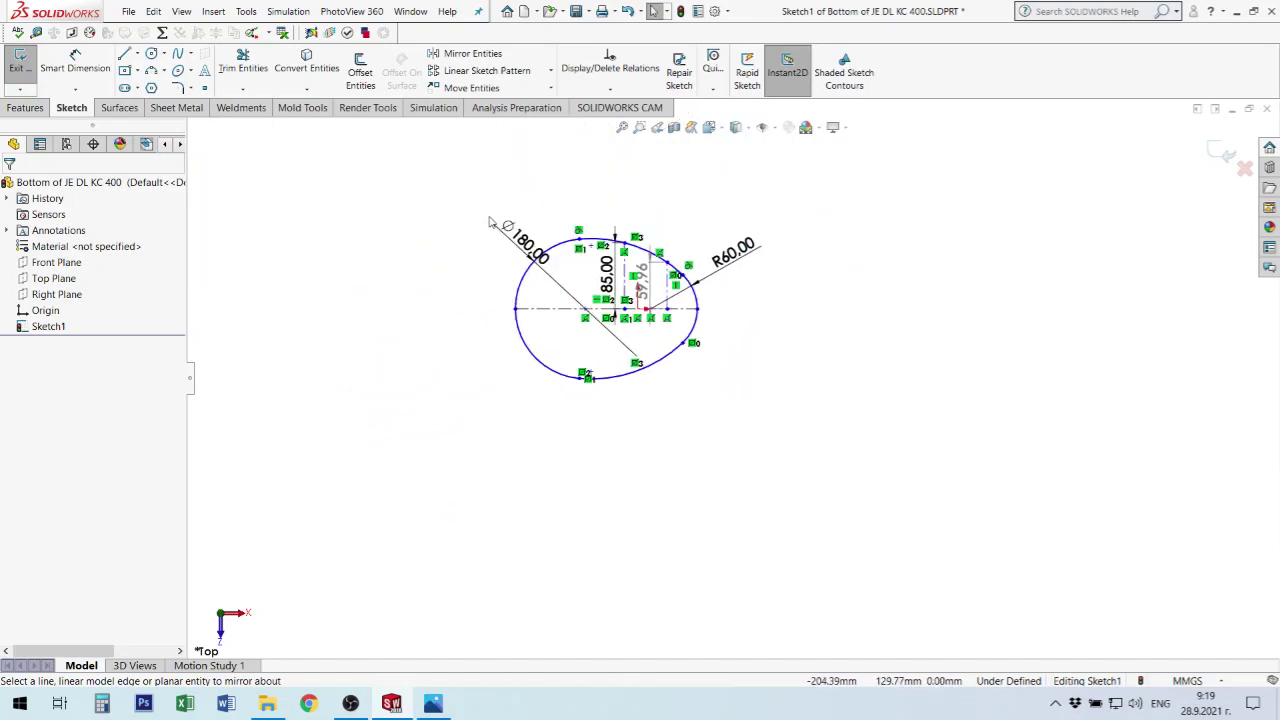
scroll(797, 428, down, 2)
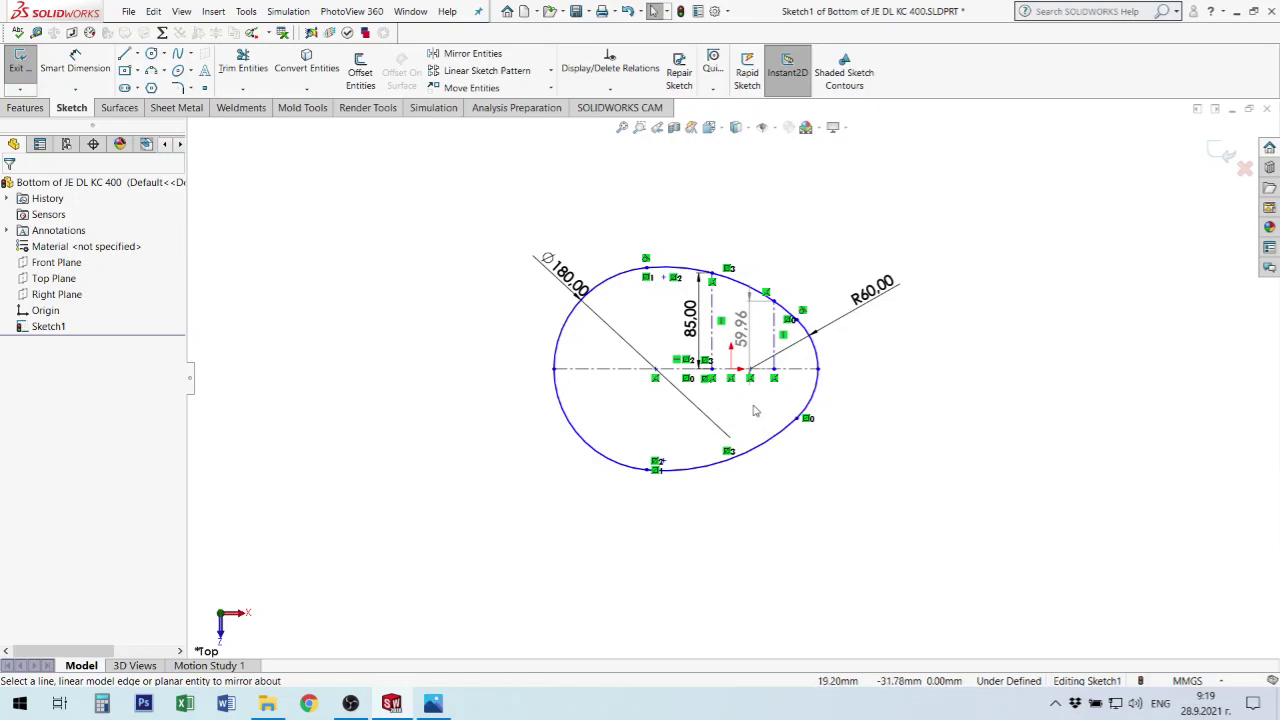
mouse_move(755, 410)
ctrl+middle_down()
mouse_move(681, 419)
mouse_move(723, 429)
mouse_move(803, 281)
mouse_move(726, 257)
ctrl+middle_up()
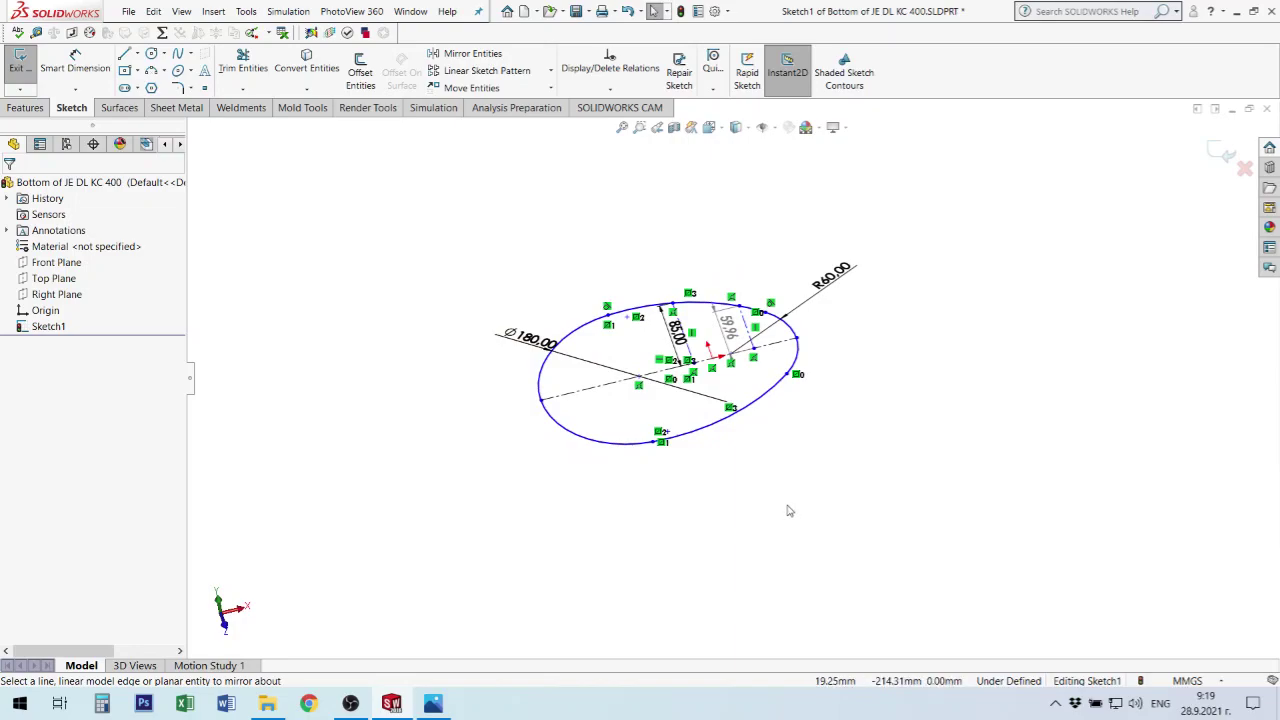
key(ctrl+5)
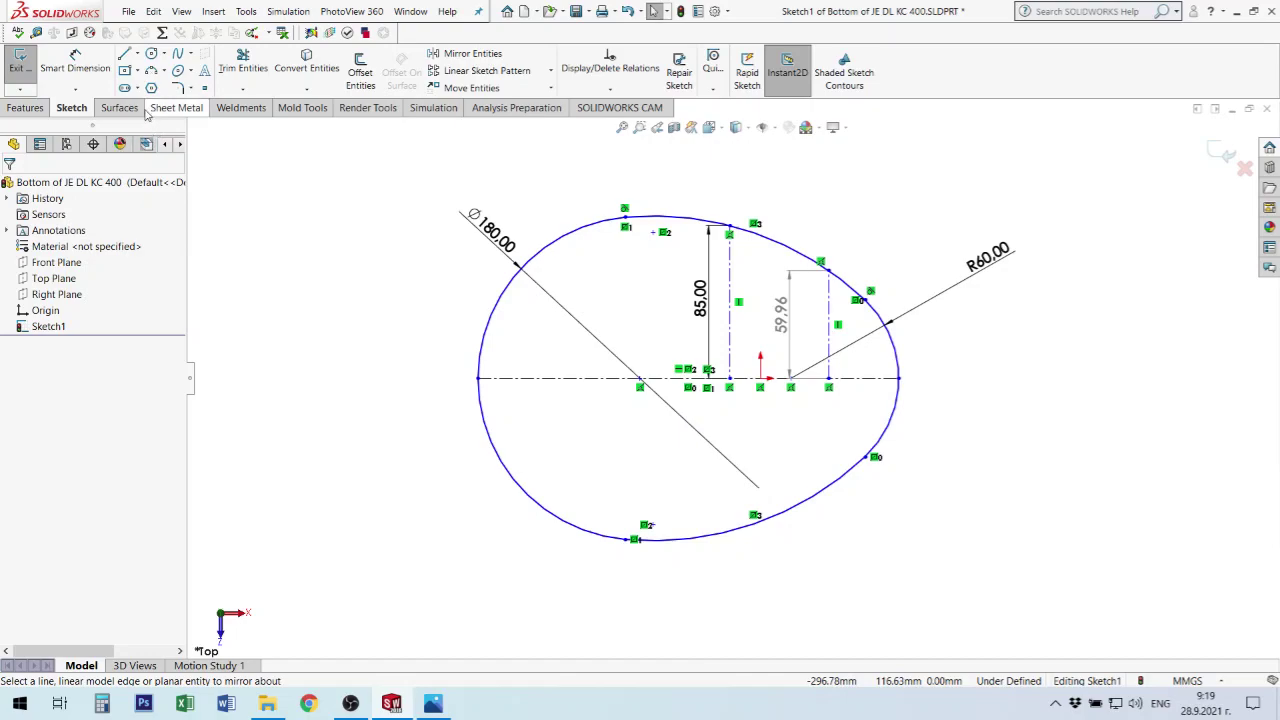
click(563, 378)
click(634, 580)
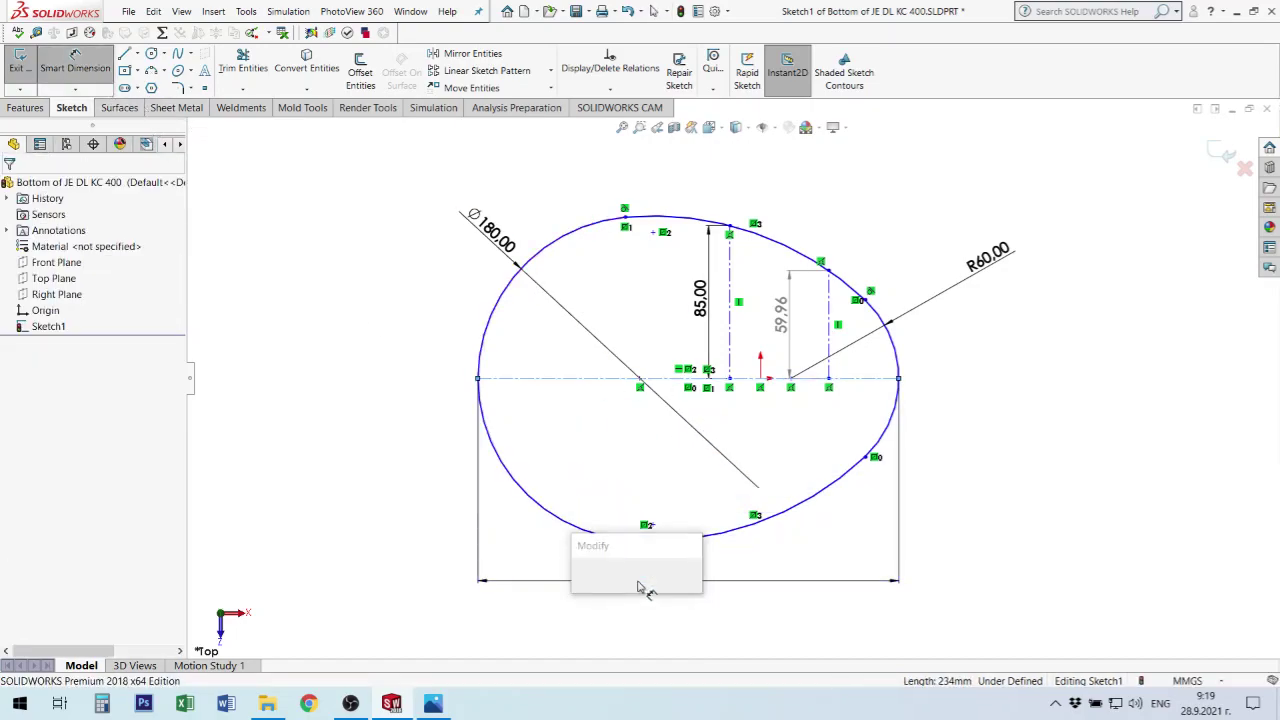
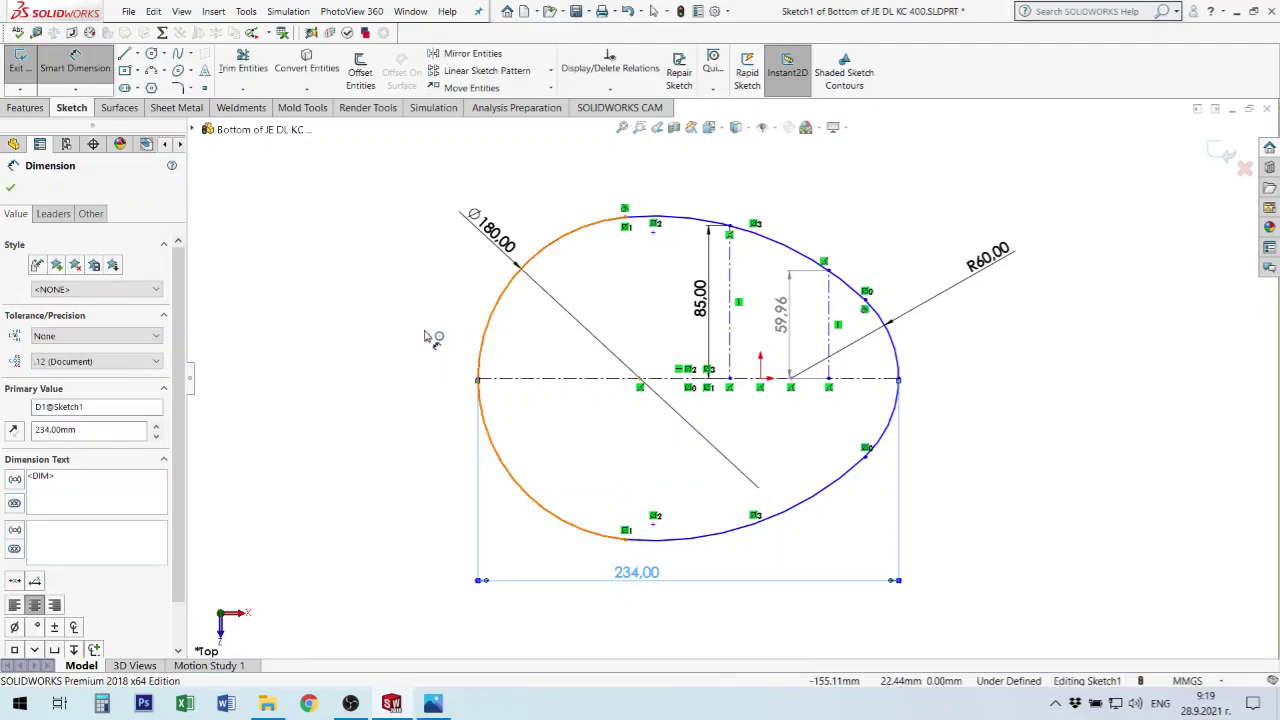
Place an R90.00 radius on the left arc at upper left and an R60.00 radius on the right arc at upper right.
click(481, 336)
click(405, 284)
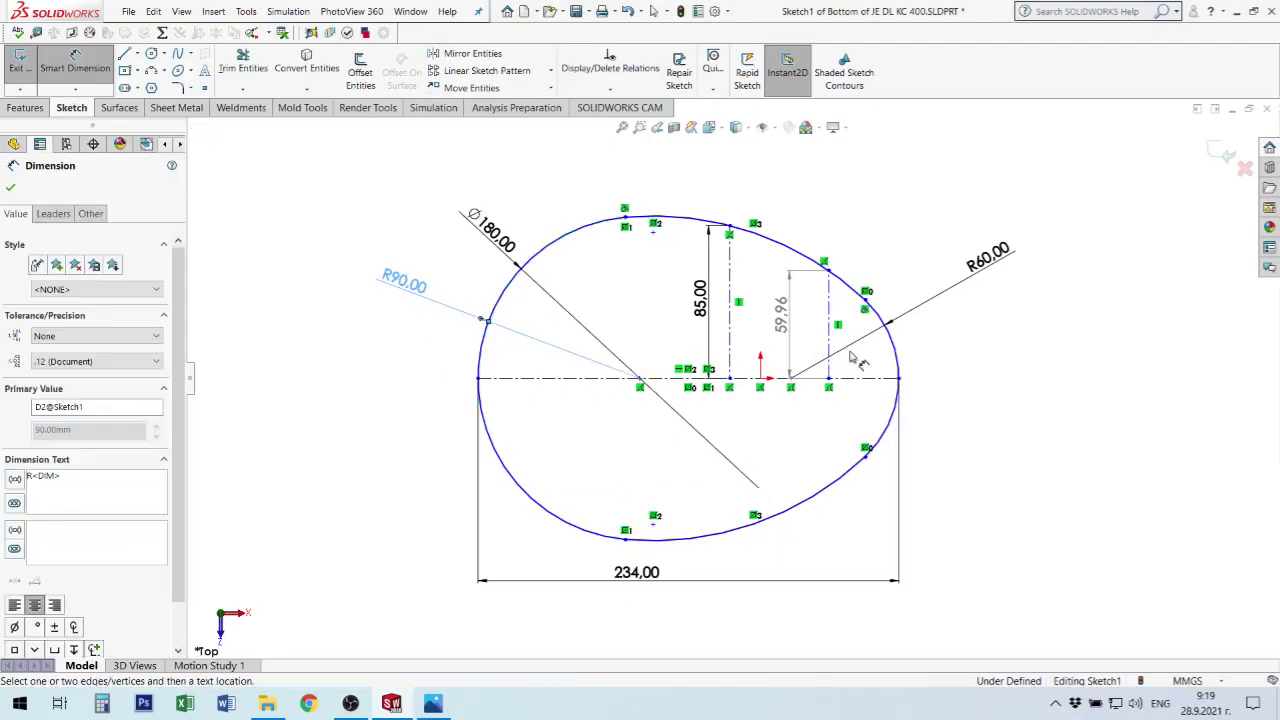
click(897, 360)
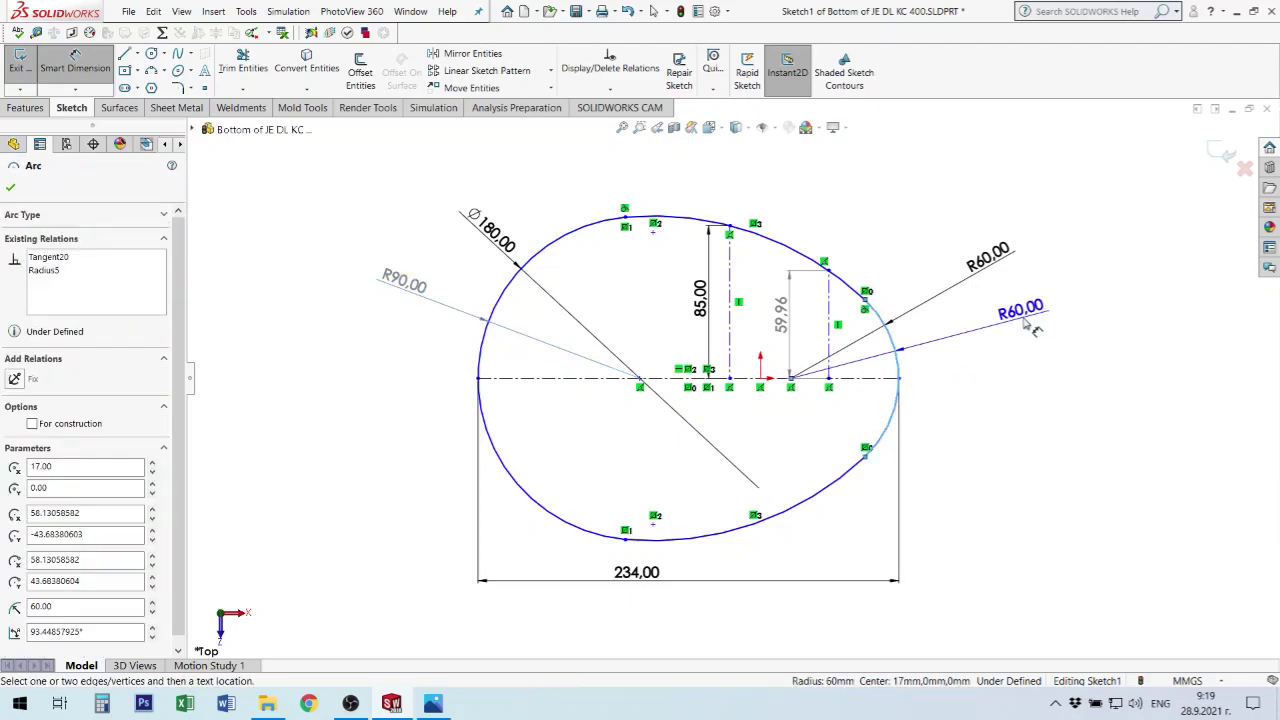
click(1030, 328)
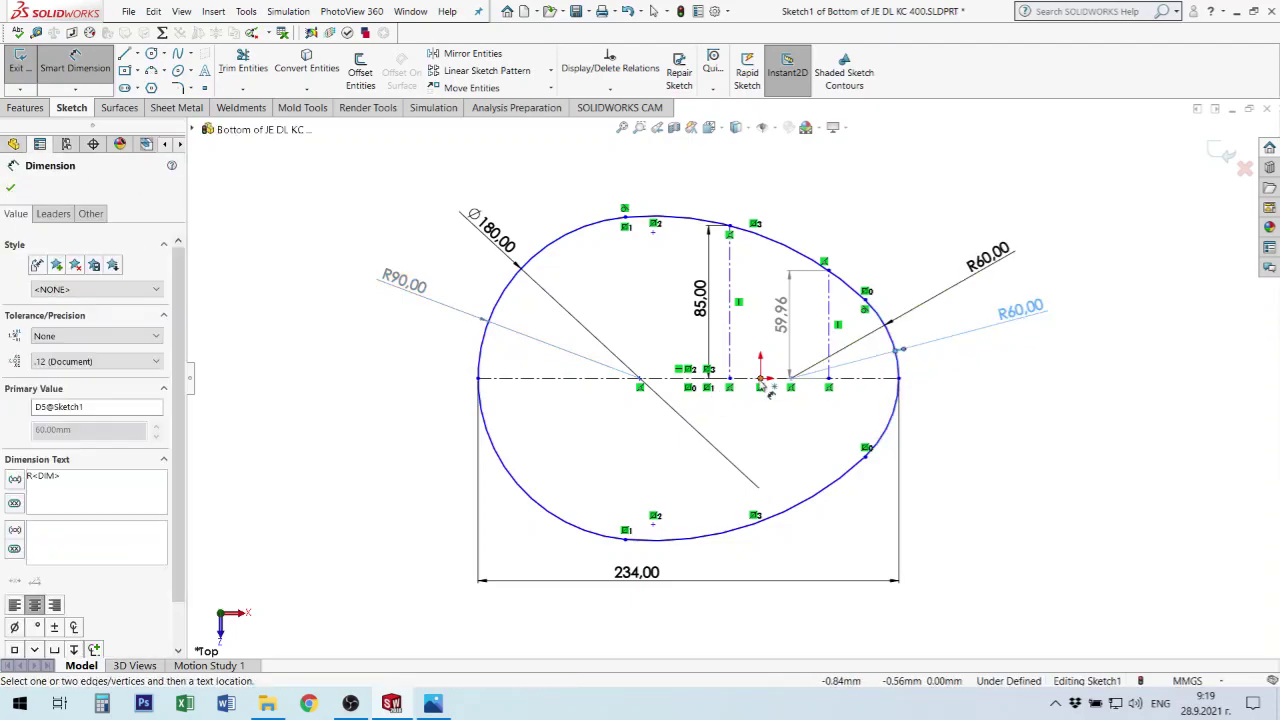
Dimension 77.00 mm below the axis from origin to right endpoint, and 140.00 from left endpoint to the centerline.
key(Escape)
click(900, 382)
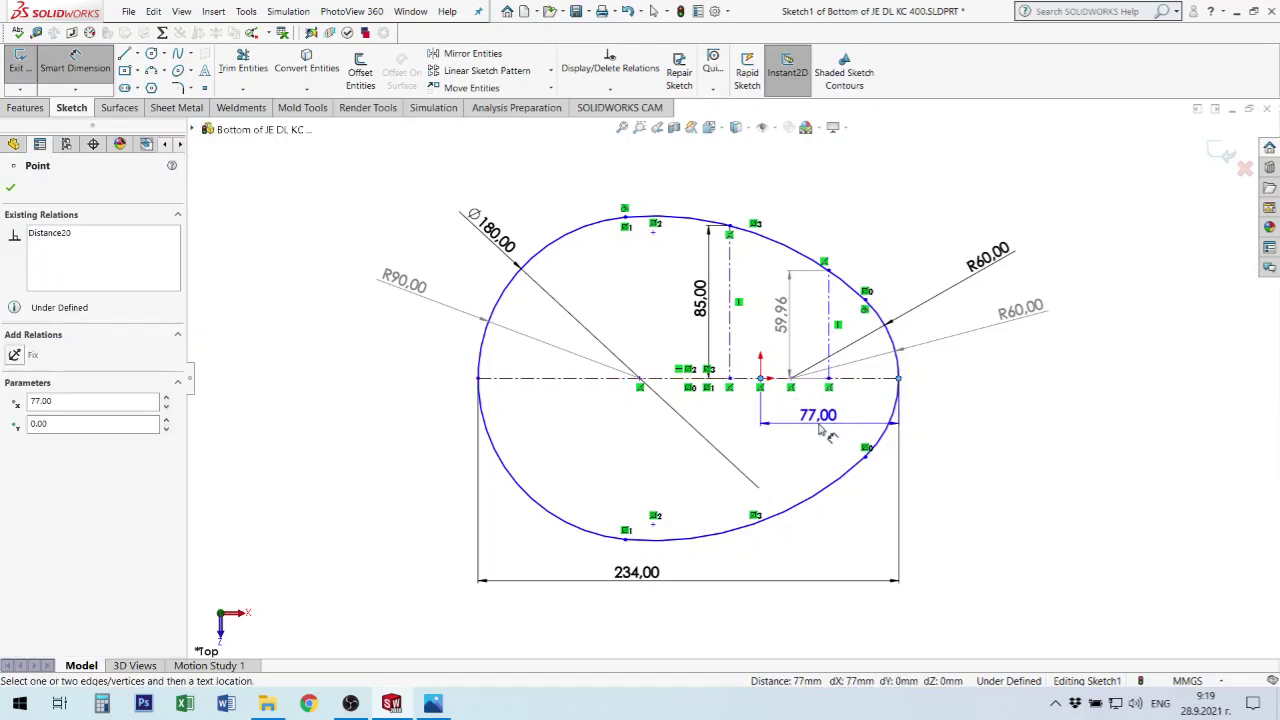
click(760, 418)
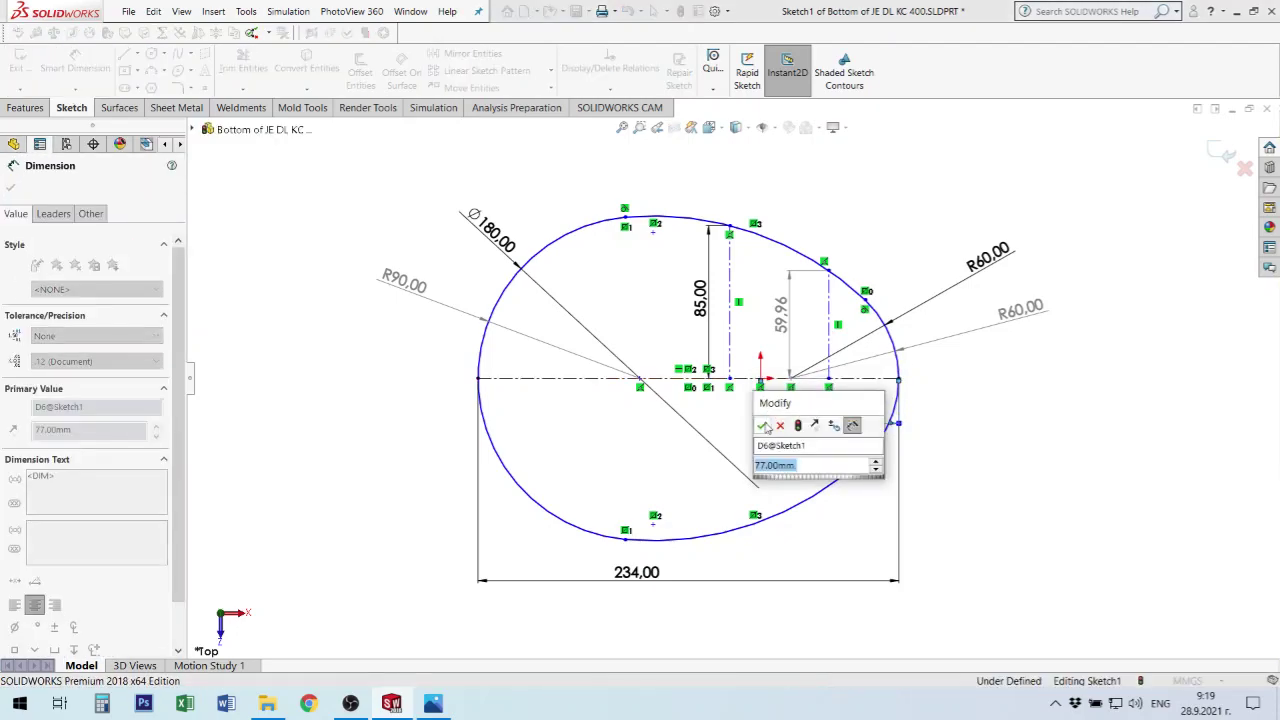
click(763, 427)
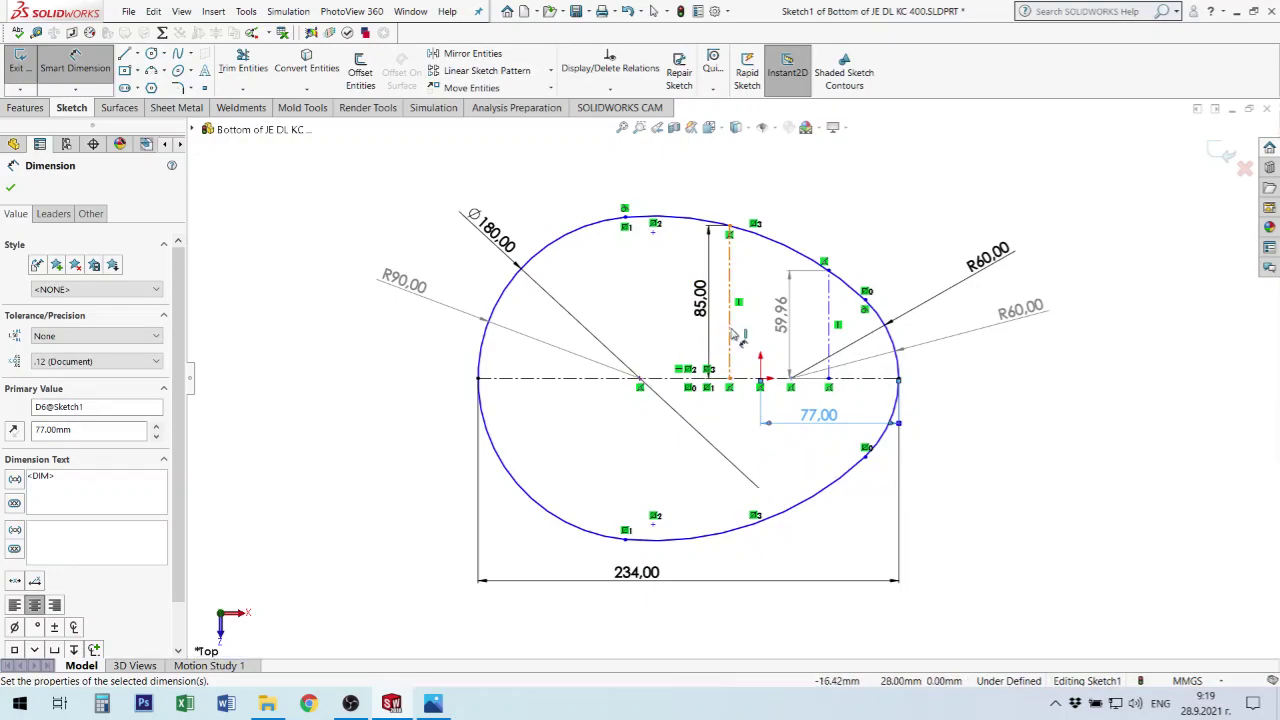
click(479, 379)
click(530, 550)
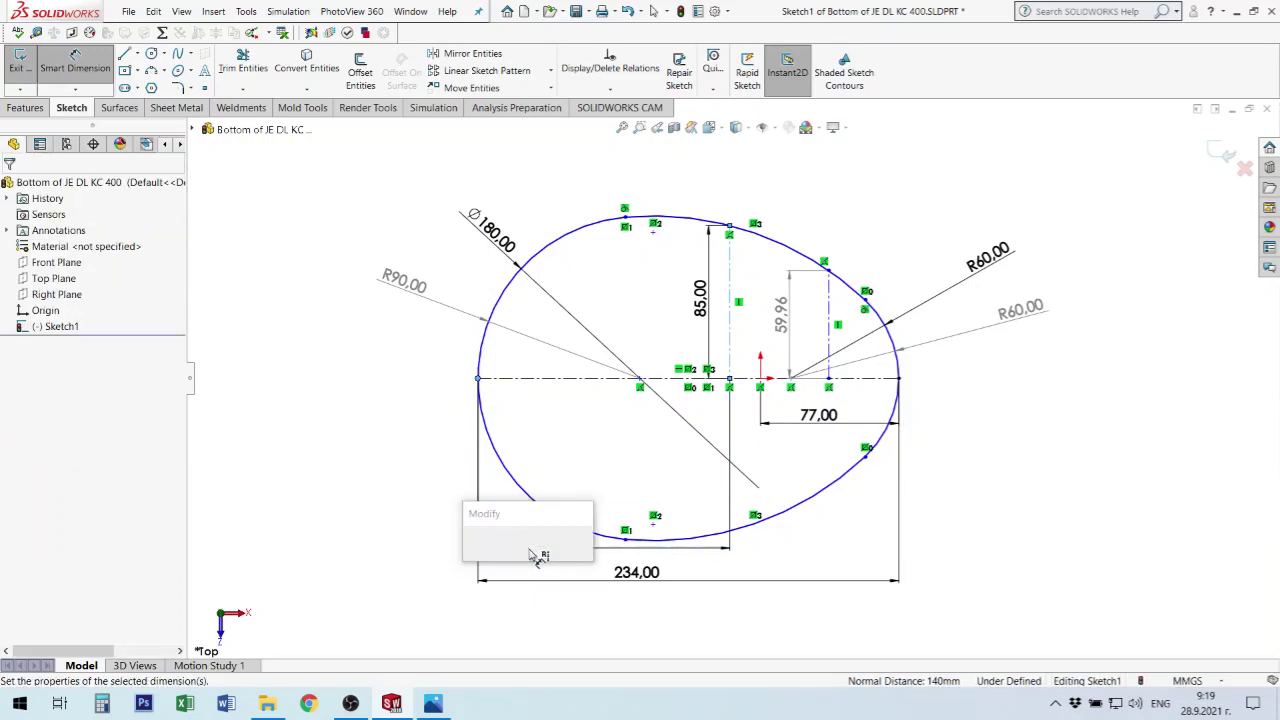
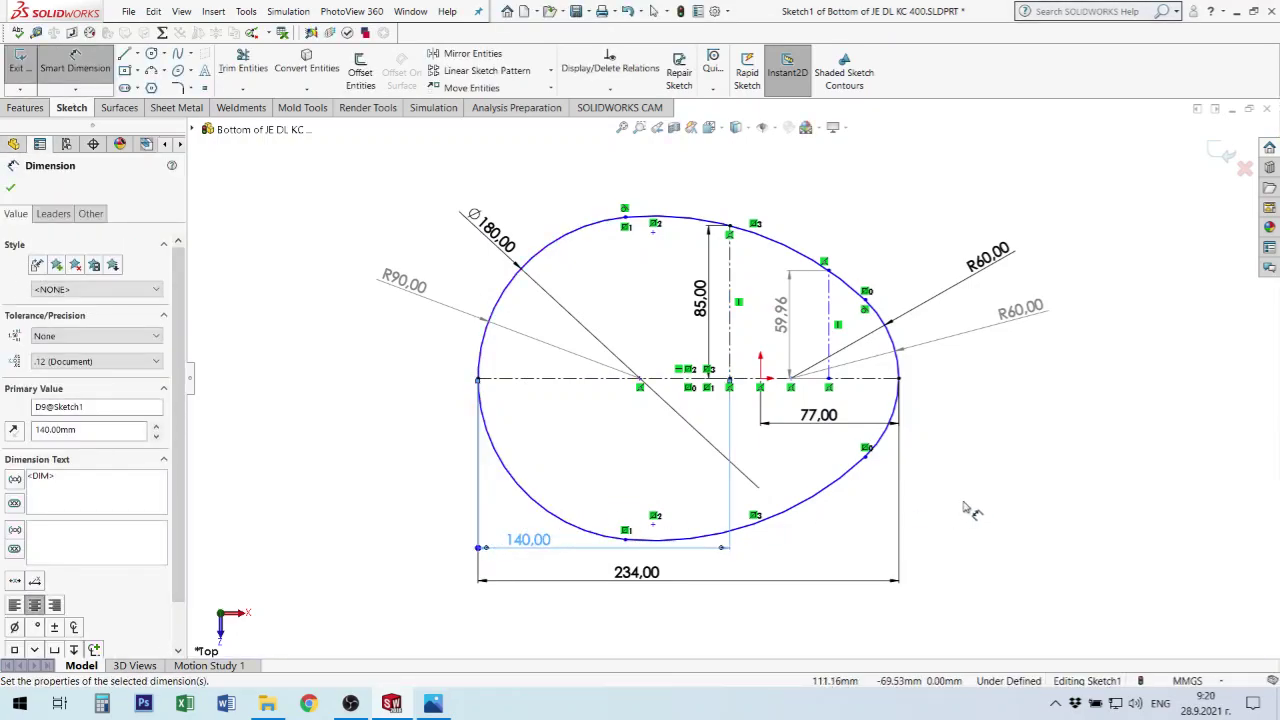
Keep the right-hand arc after a trial delete and check whether its lower point is constrained.
key(Escape)
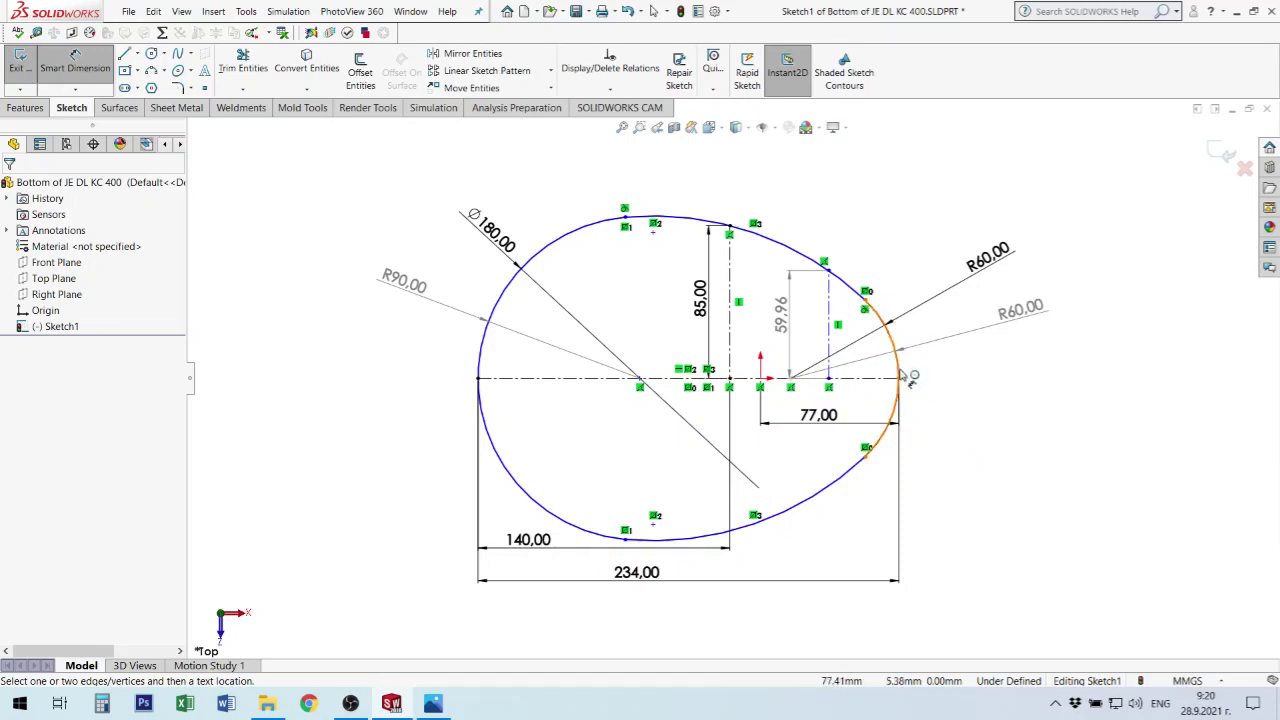
click(936, 374)
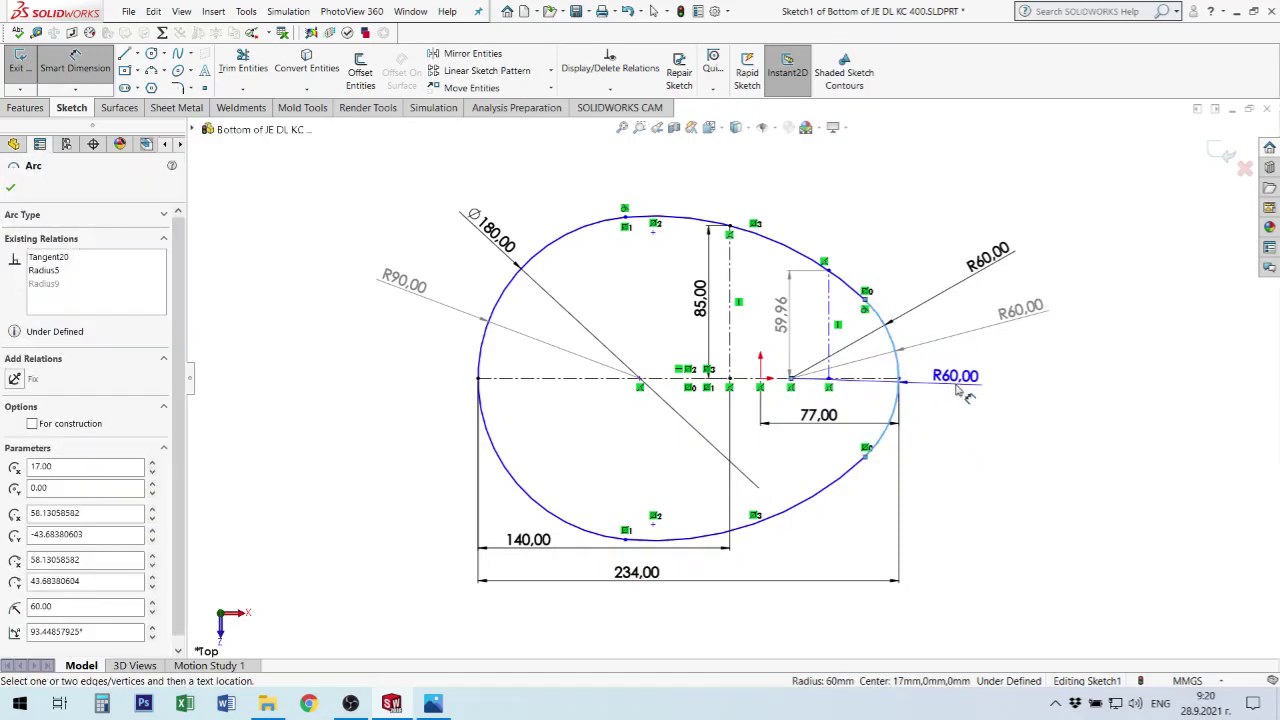
key(Delete)
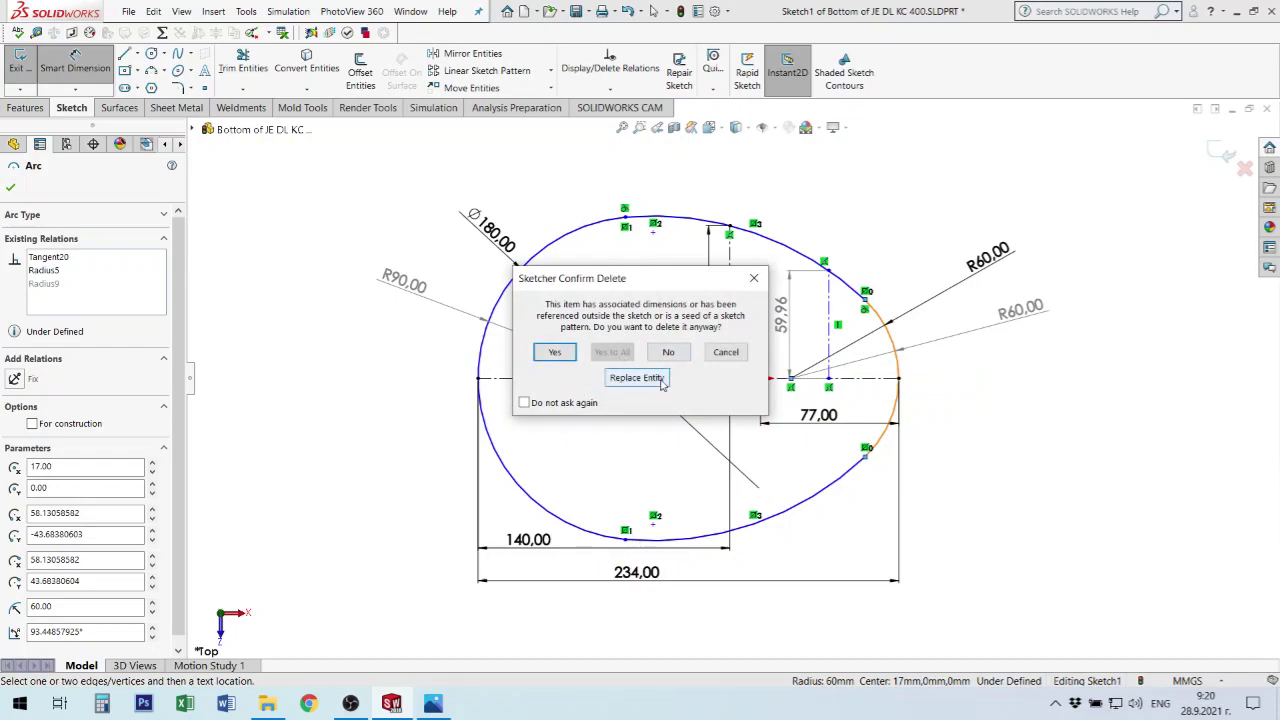
click(743, 358)
key(Escape)
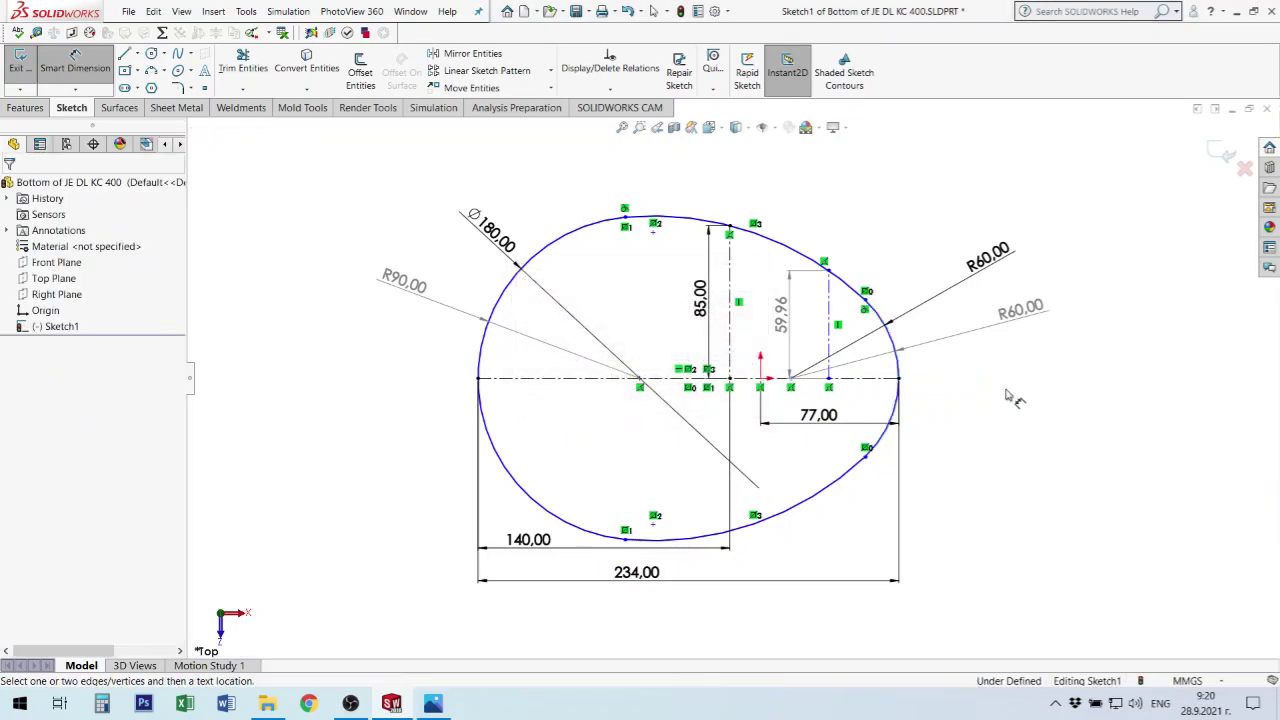
key(Escape)
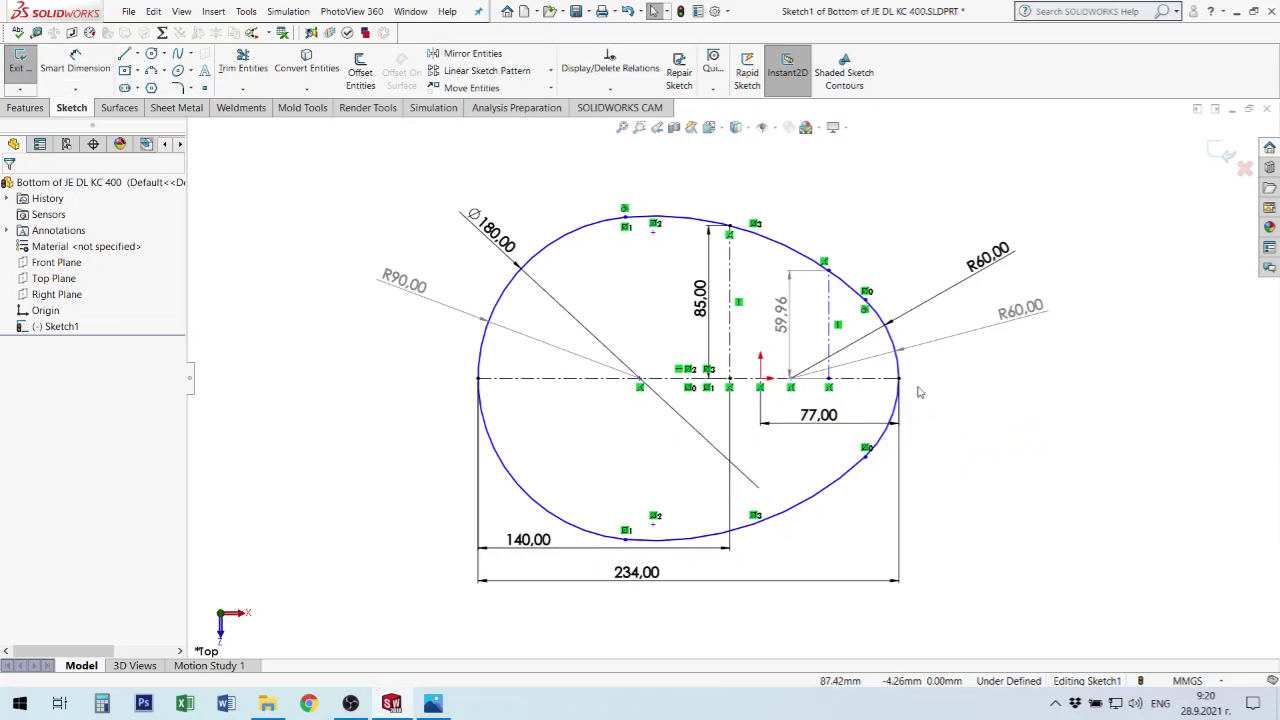
click(899, 376)
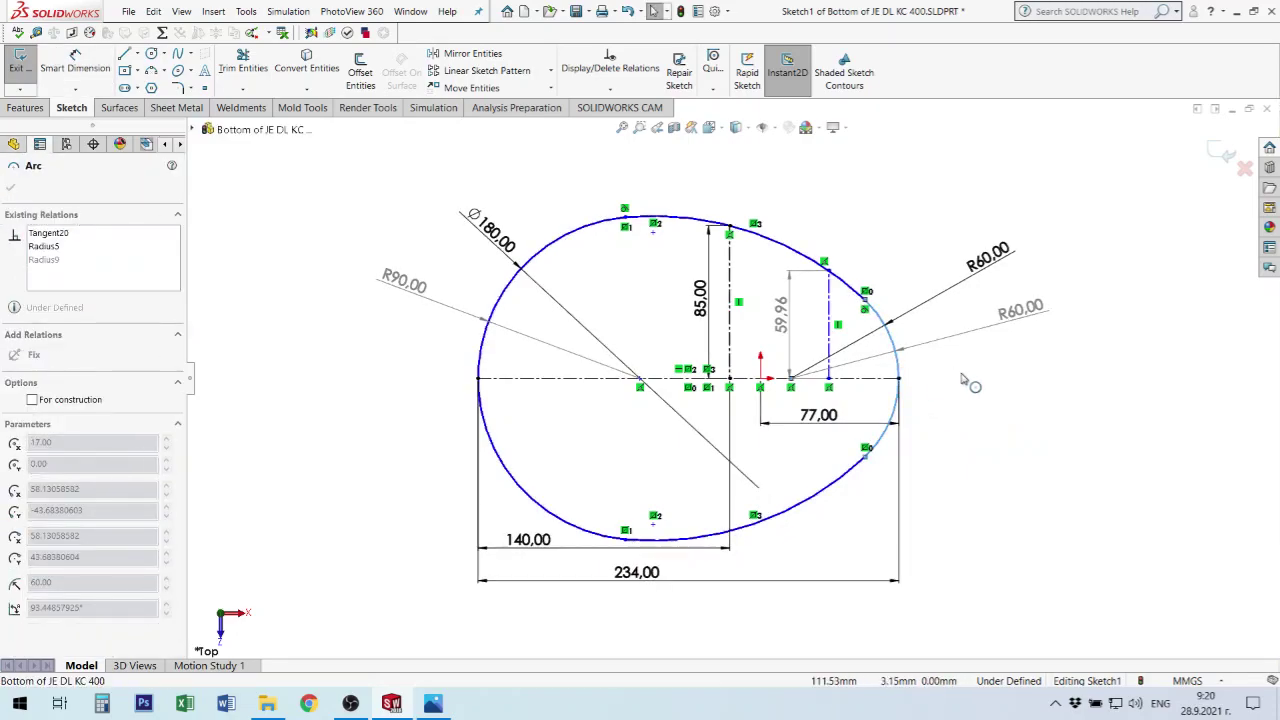
click(899, 378)
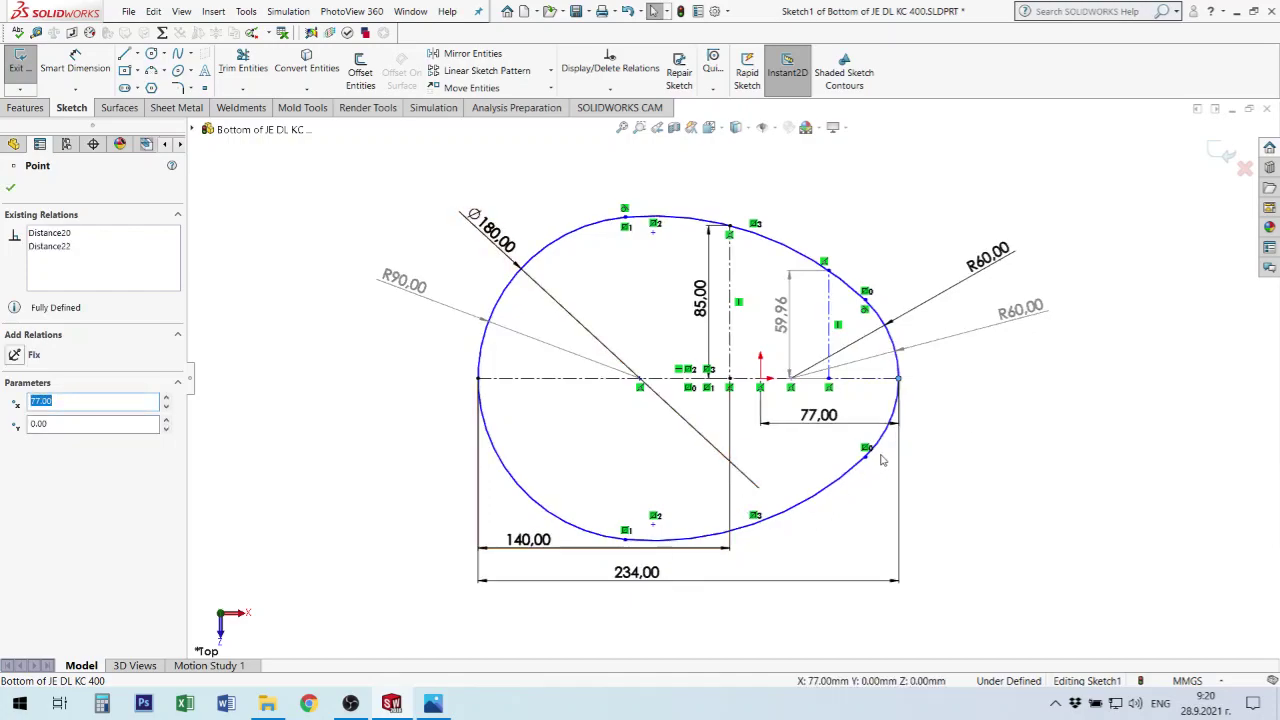
drag(868, 458, 838, 482)
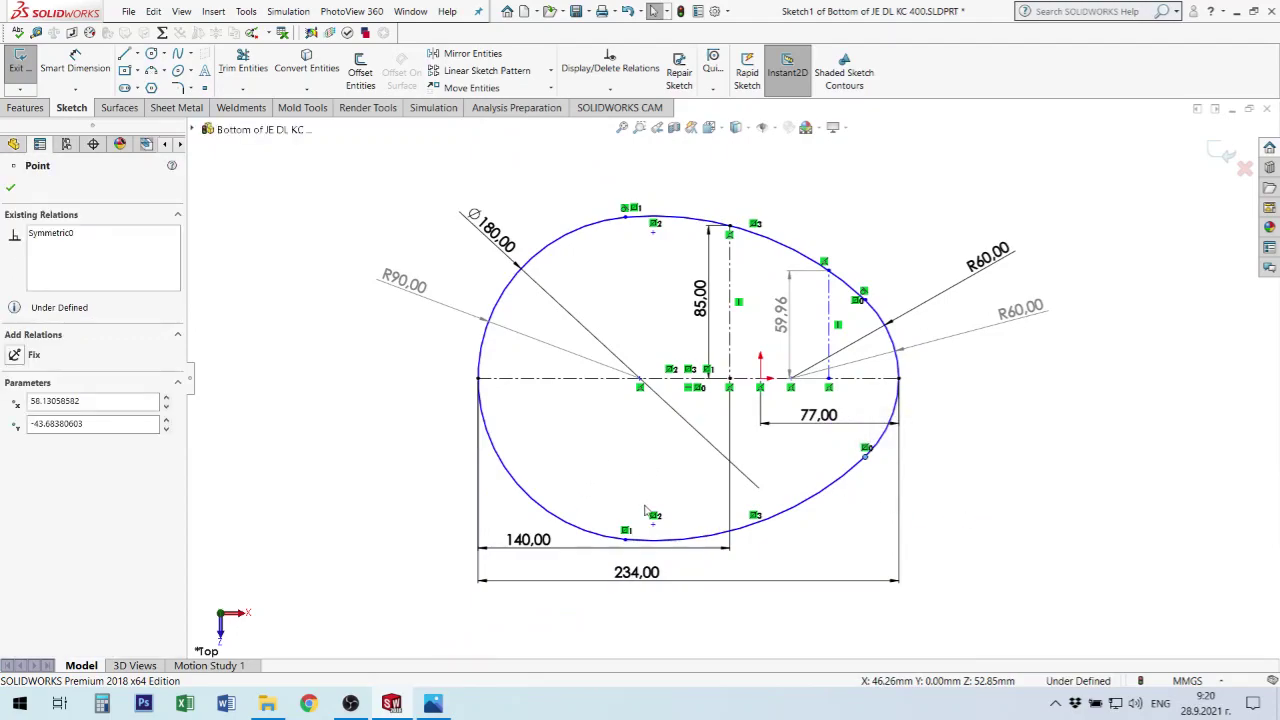
Make the centerline's left end point coincident with the egg's left arc.
click(479, 380)
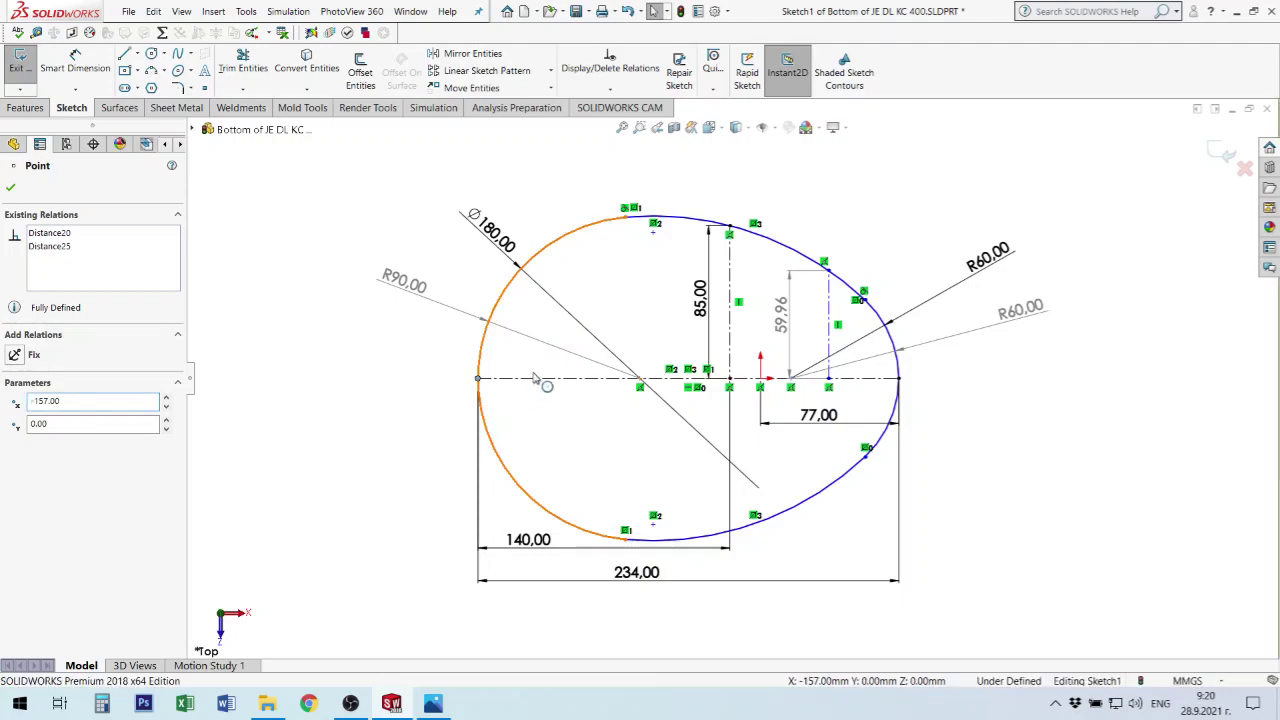
ctrl+click(485, 425)
click(563, 362)
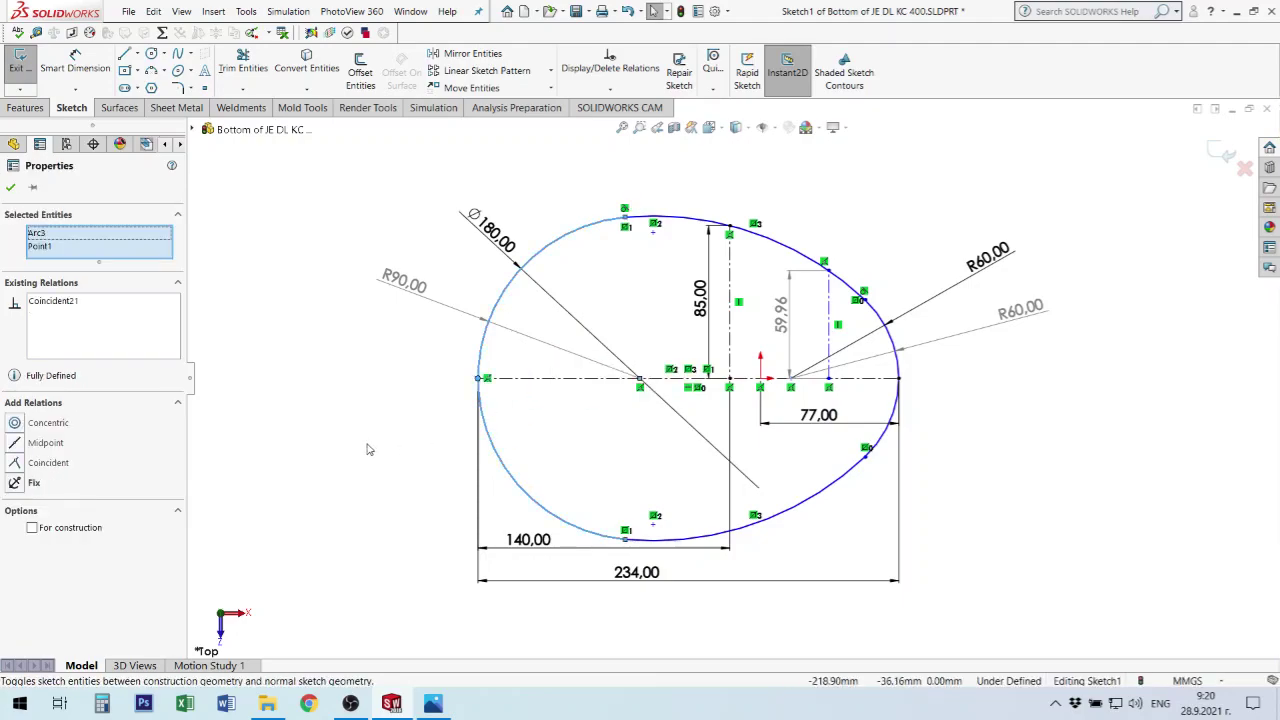
click(371, 445)
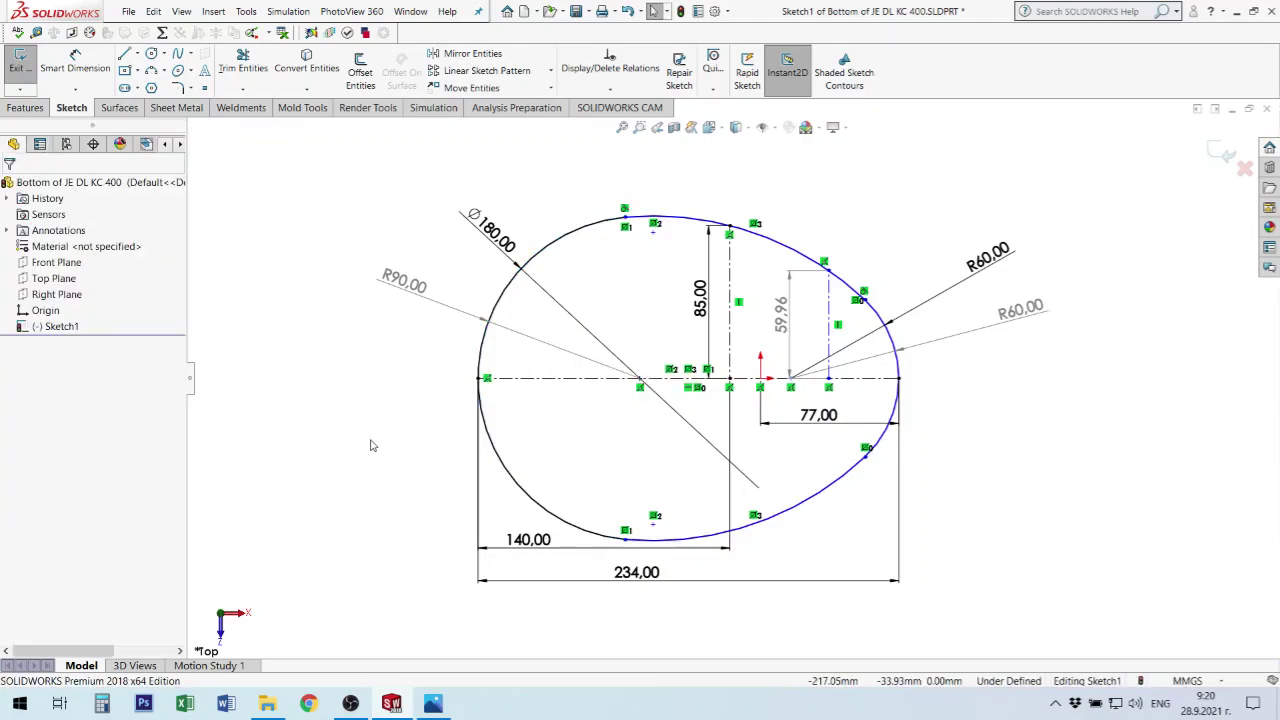
Make the centerline's right end point coincident with the right-hand arc.
click(899, 380)
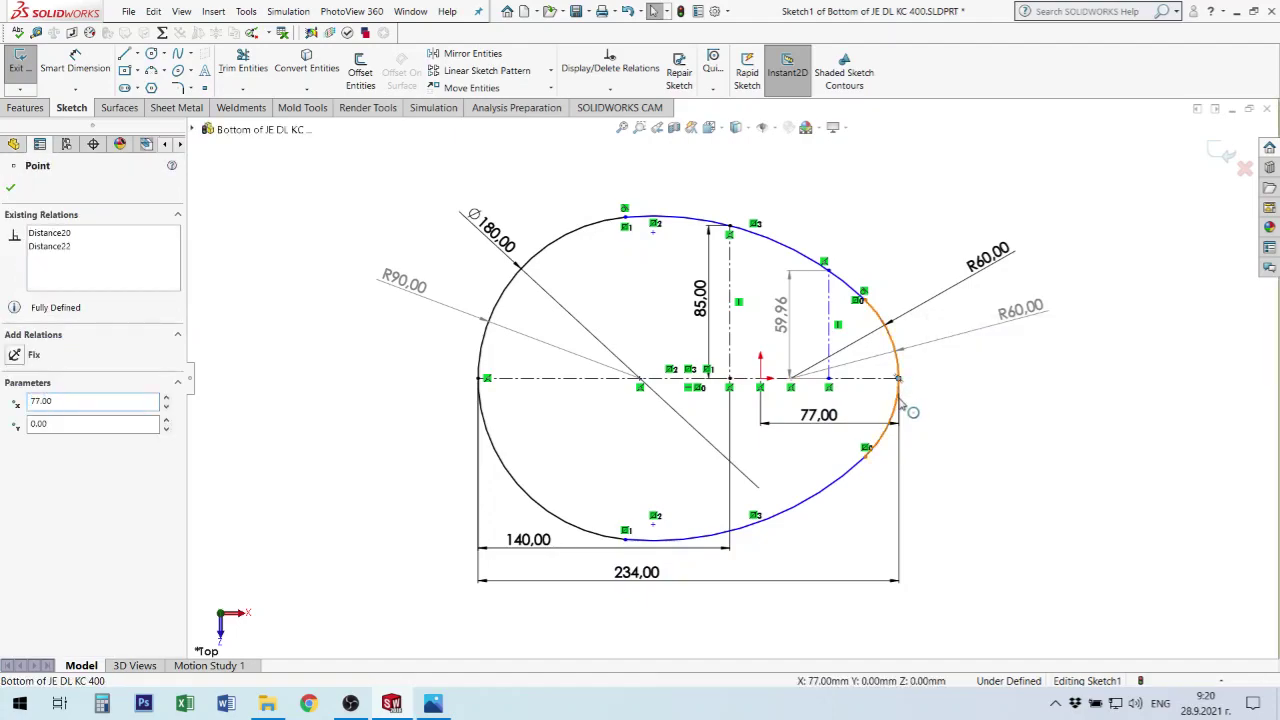
click(898, 405)
ctrl+click(899, 379)
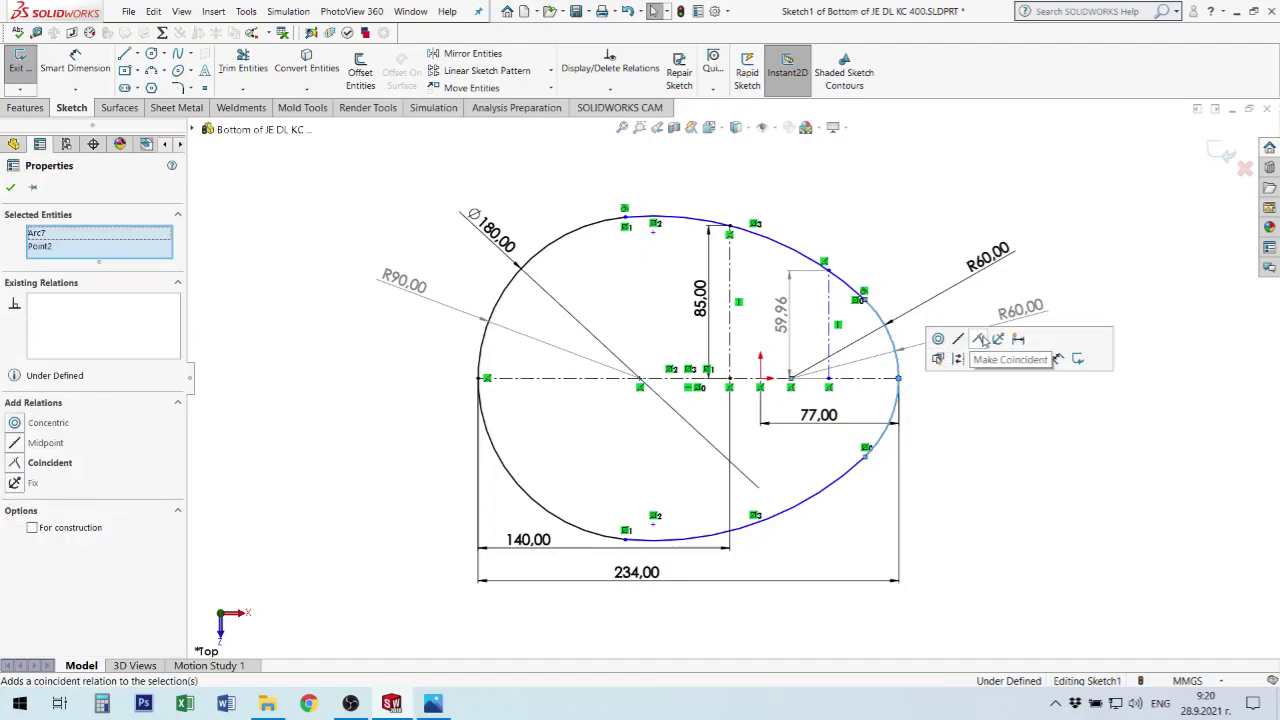
click(984, 340)
click(1004, 474)
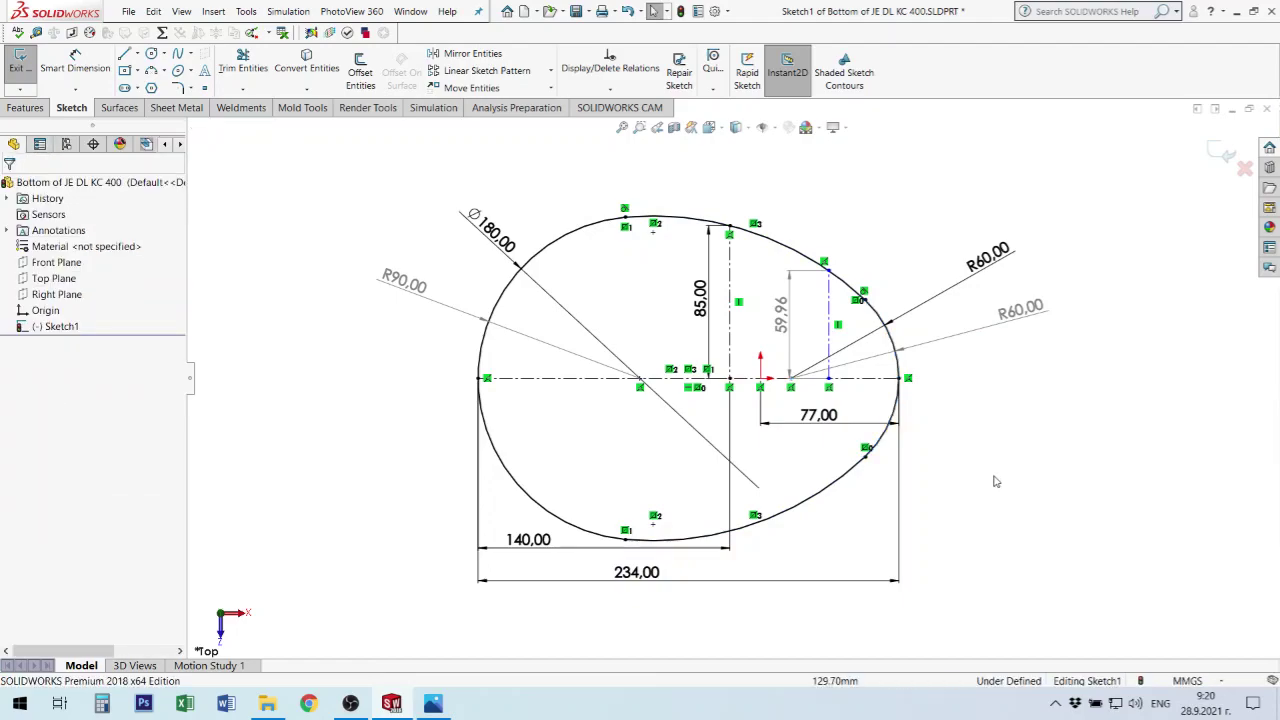
Tilt the egg sketch into 3-D and toggle the horizontal centerline to a regular line and back to construction.
mouse_move(897, 491)
middle_down()
mouse_move(846, 299)
mouse_move(931, 437)
middle_up()
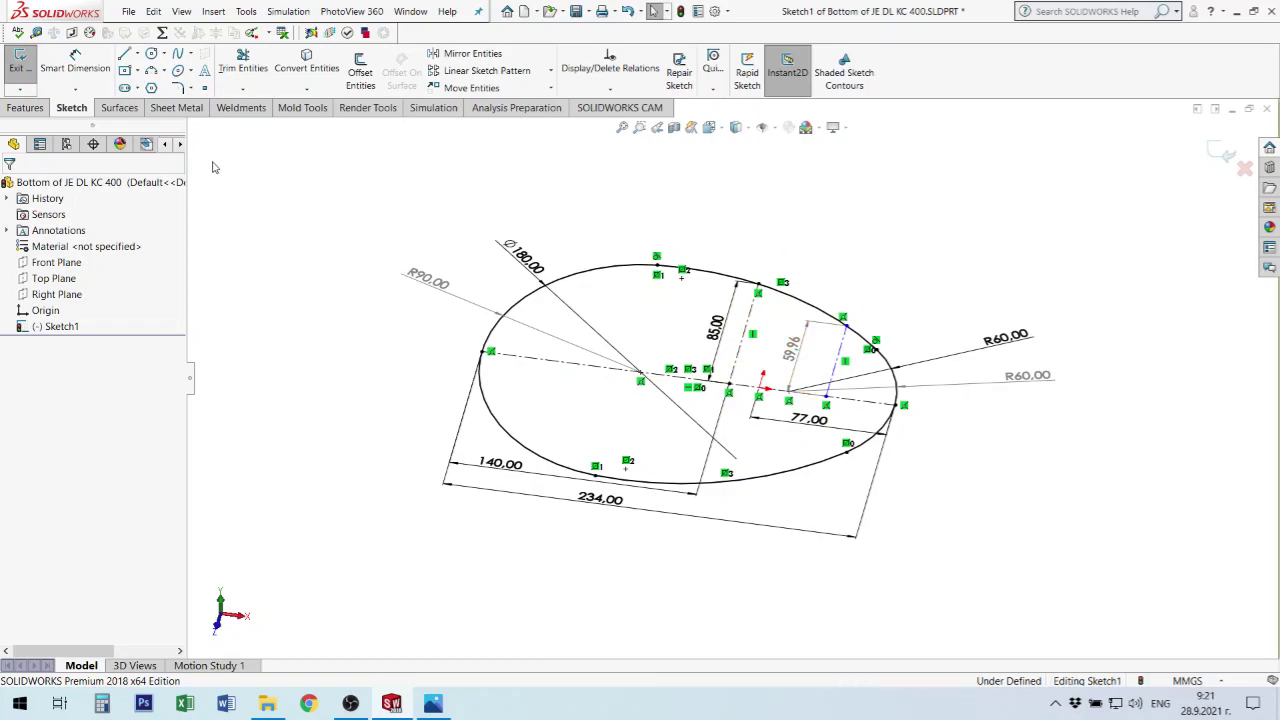
drag(818, 346, 618, 396)
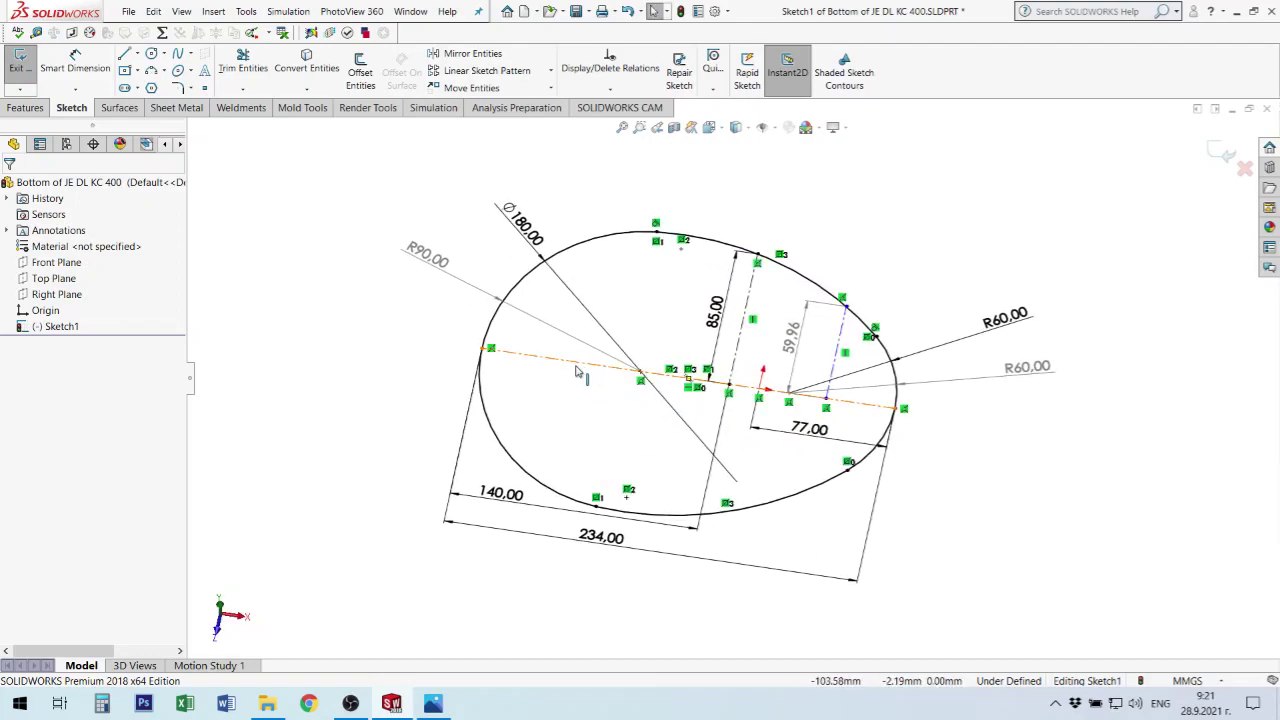
click(578, 372)
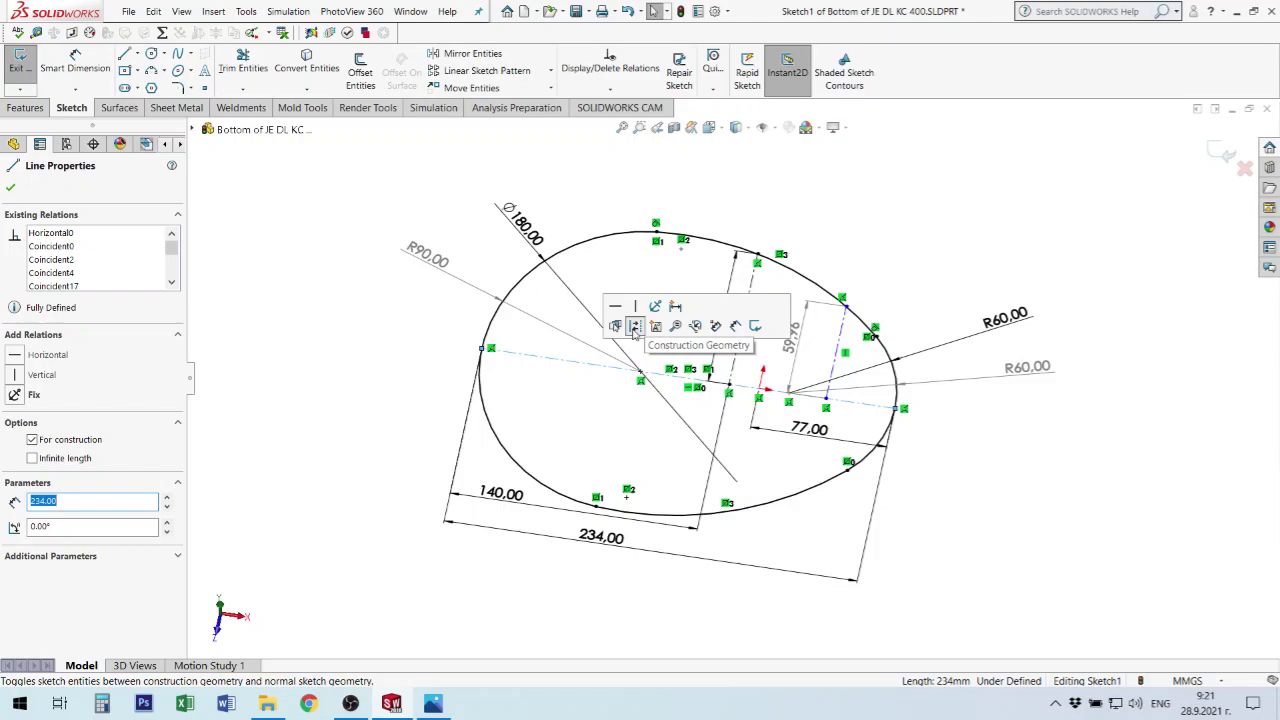
click(635, 327)
click(594, 443)
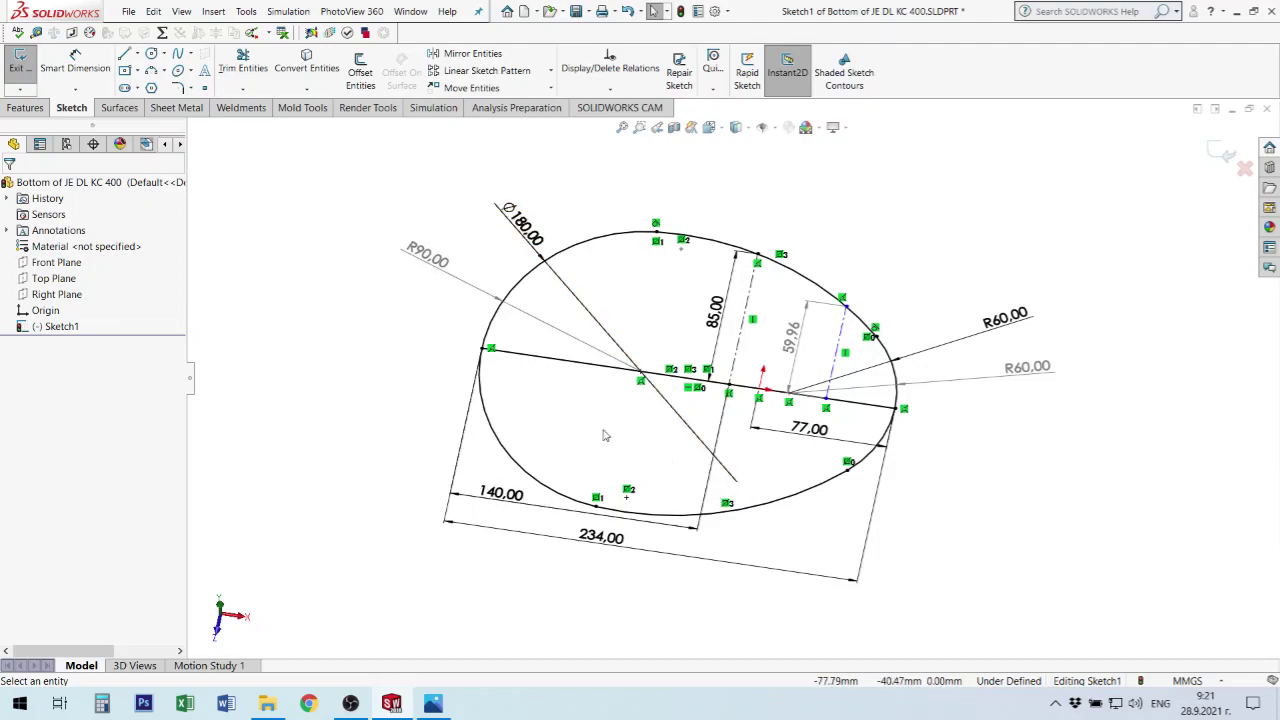
click(581, 367)
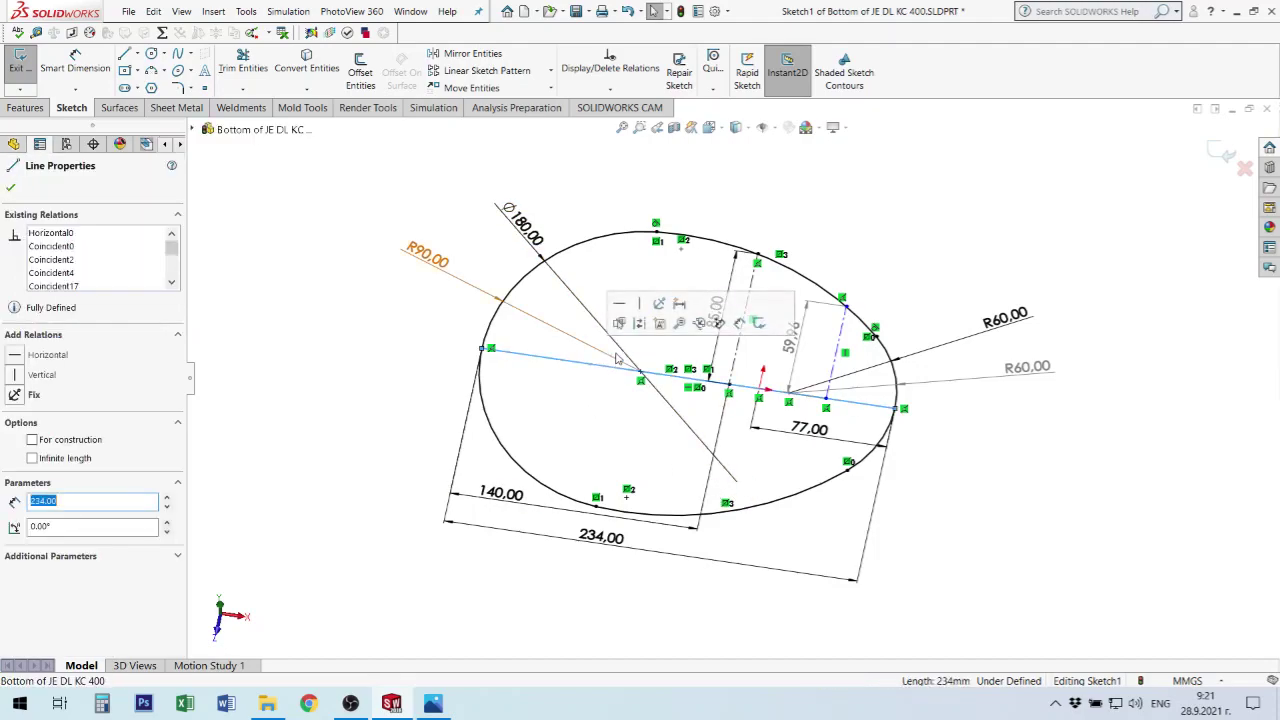
click(643, 327)
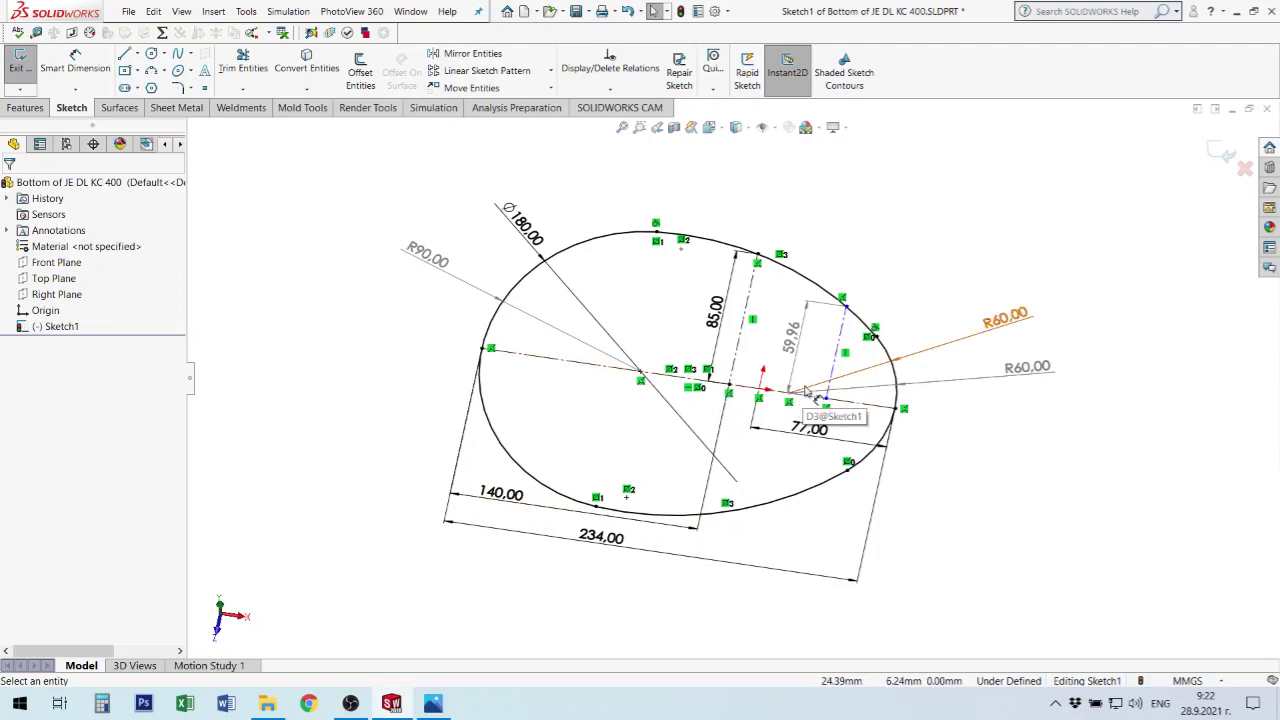
middle_drag(735, 415, 732, 372)
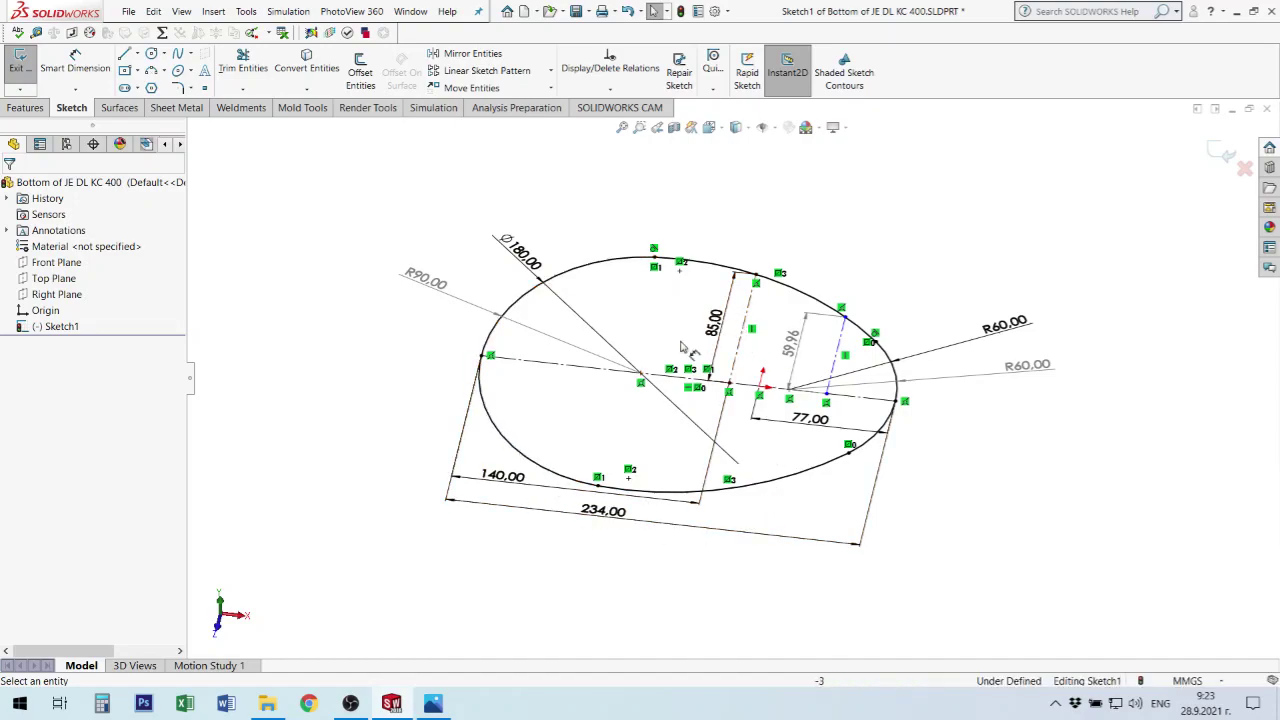
mouse_move(639, 352)
middle_down()
mouse_move(631, 312)
mouse_move(623, 377)
middle_up()
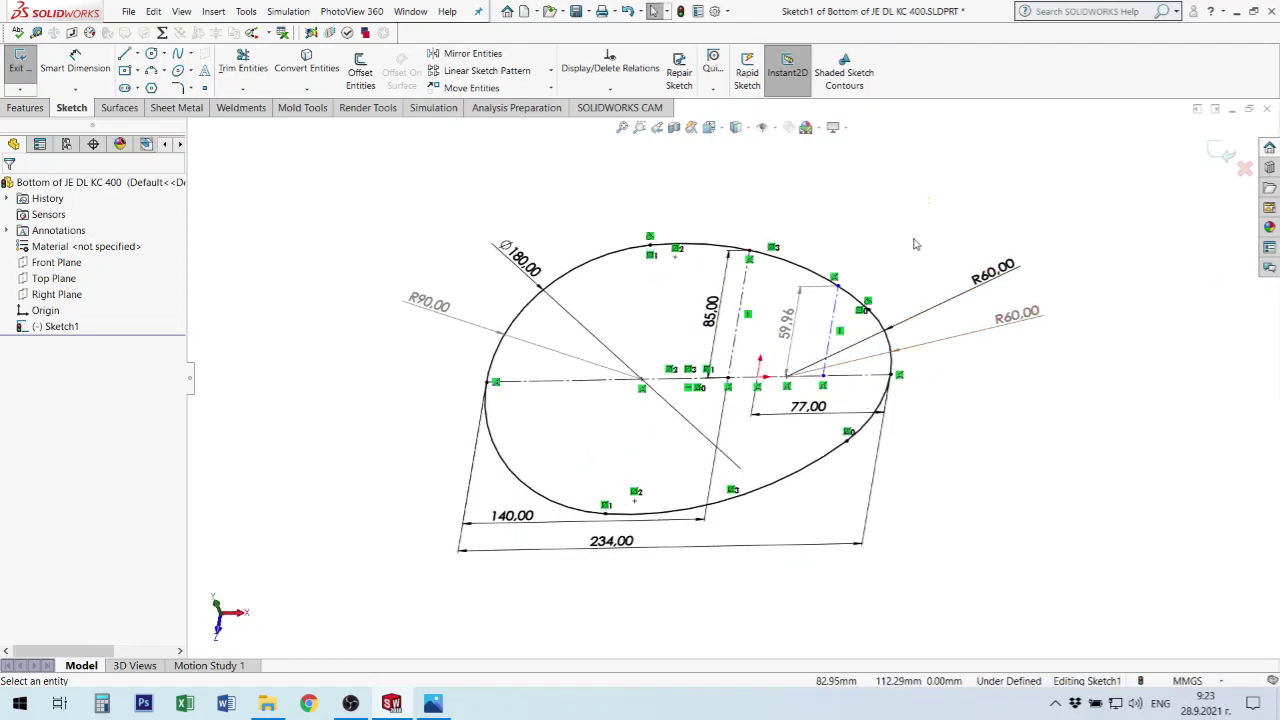
scroll(871, 360, down, 3)
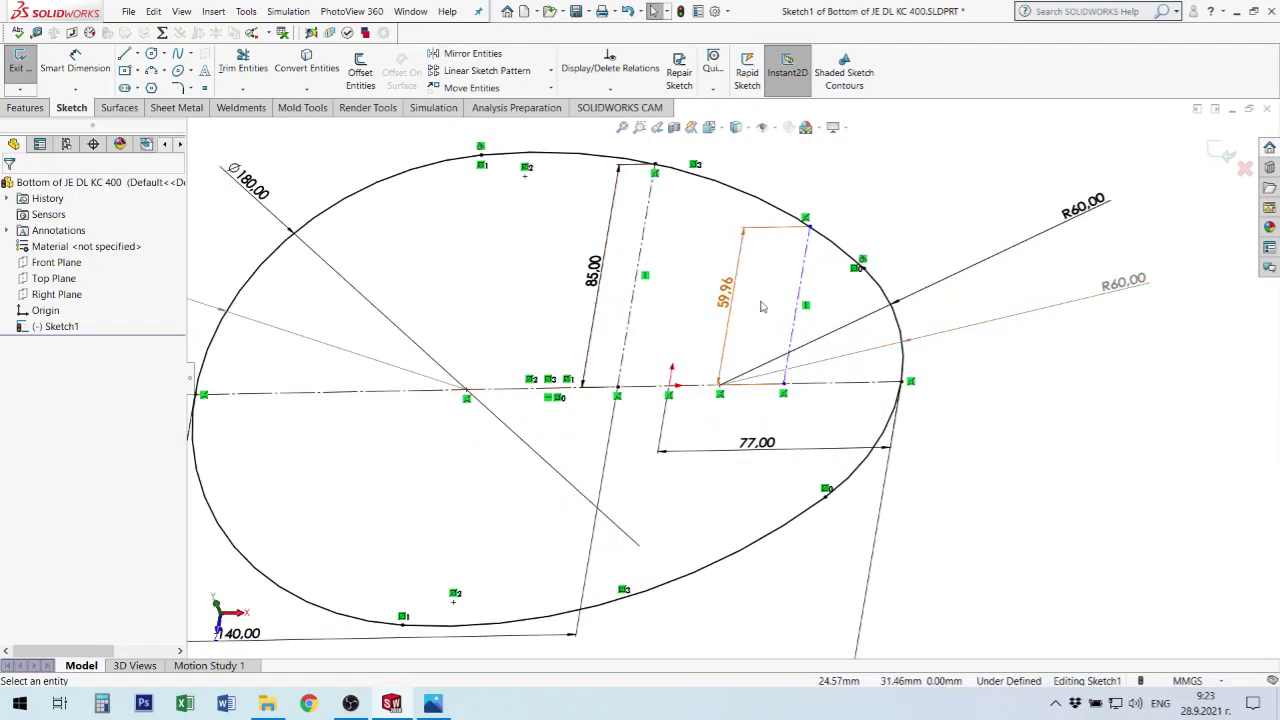
Dimension the vertical construction line 195 mm from the ellipse's left end point.
click(801, 304)
click(80, 58)
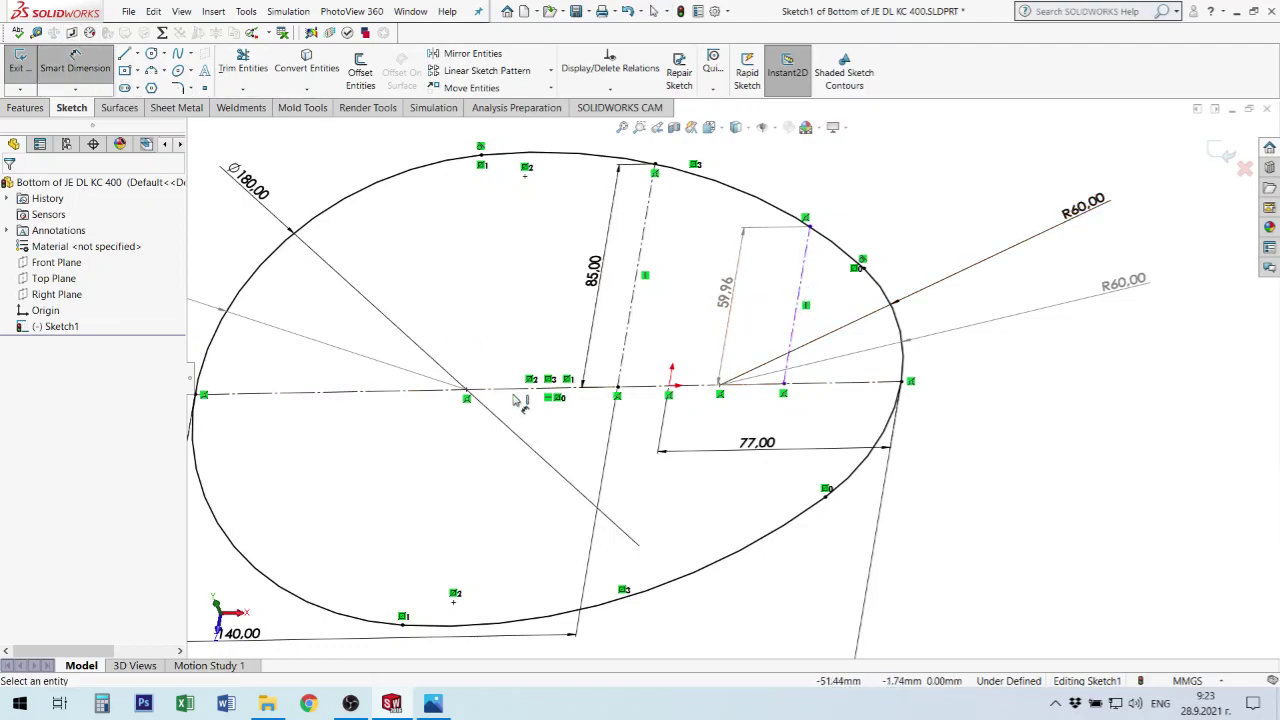
key(f)
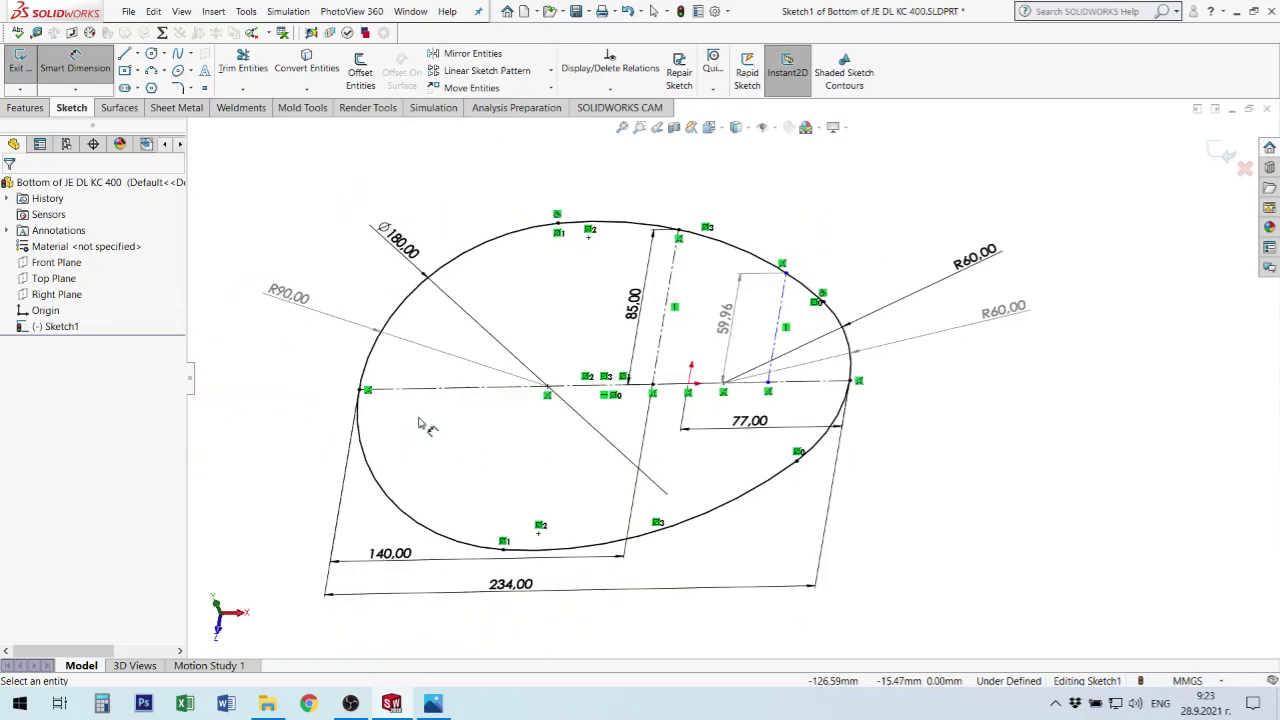
click(361, 390)
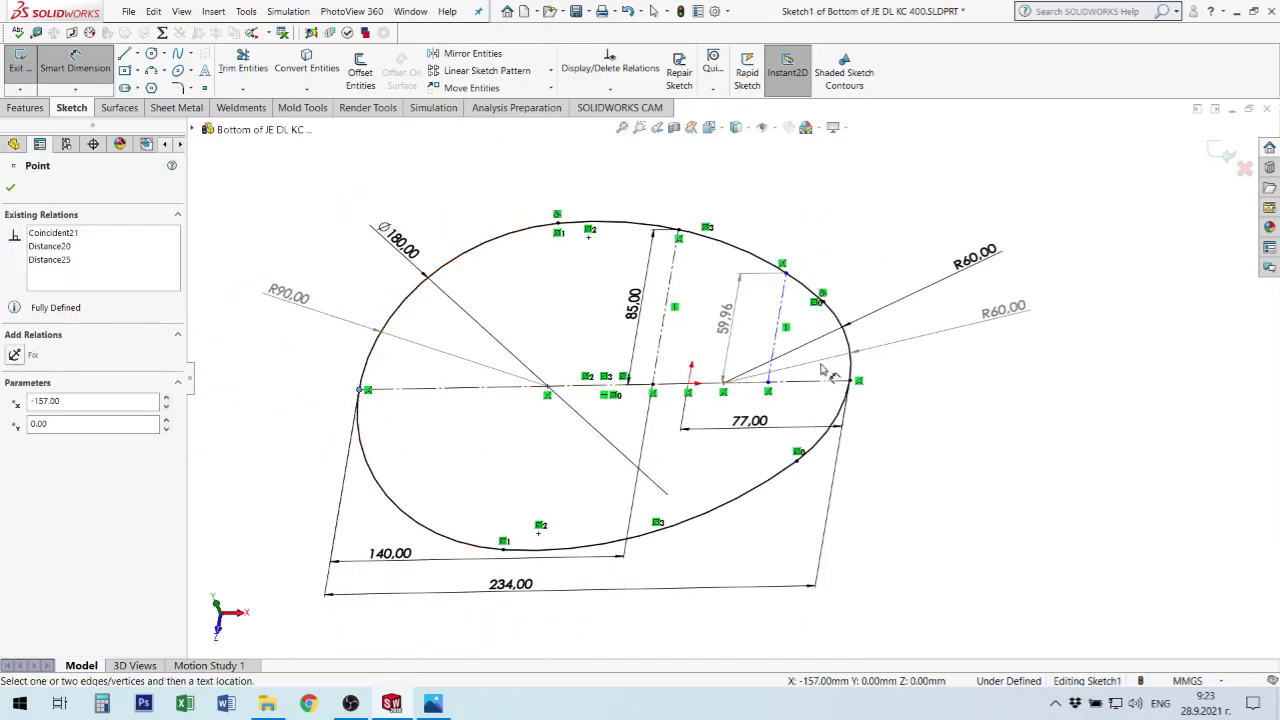
click(754, 460)
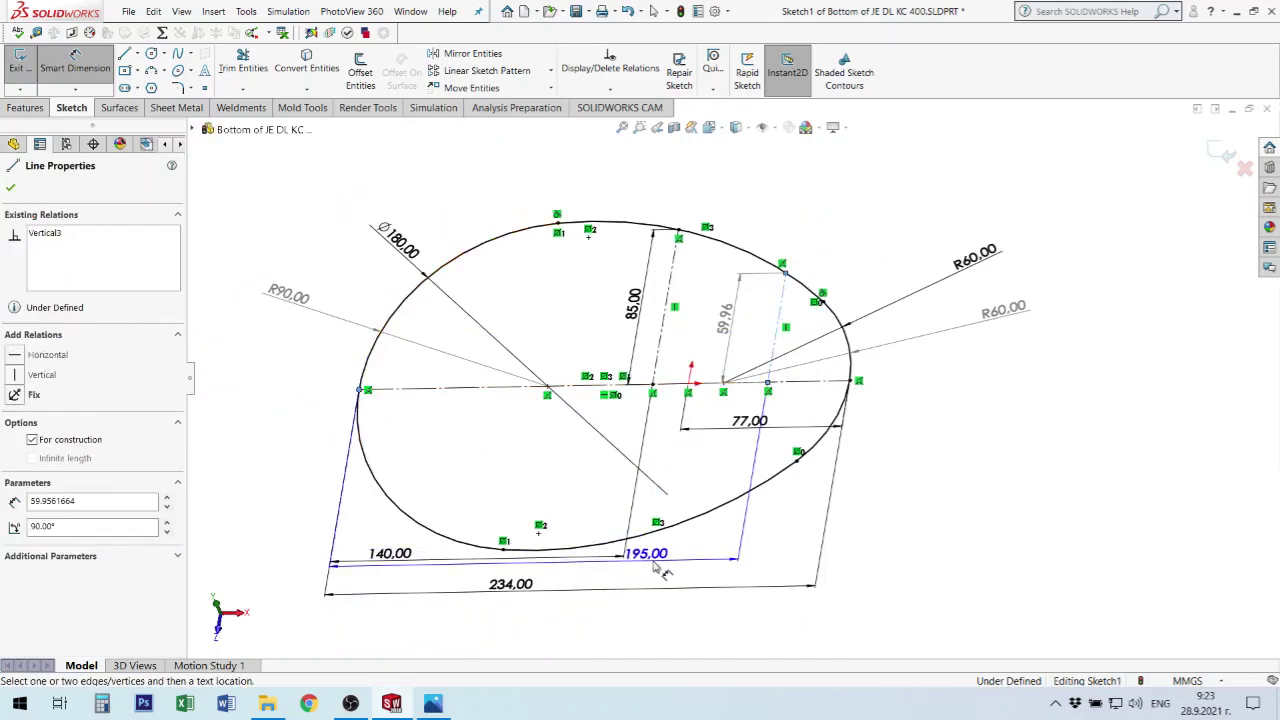
click(660, 577)
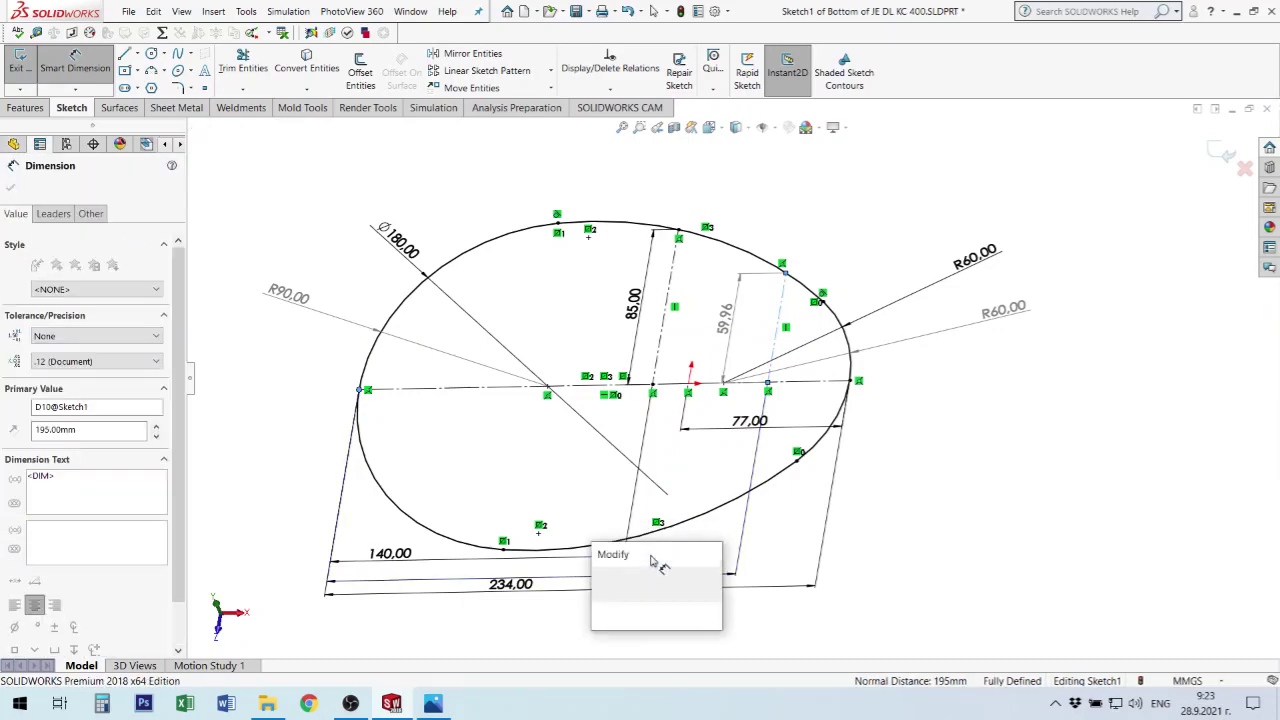
click(602, 578)
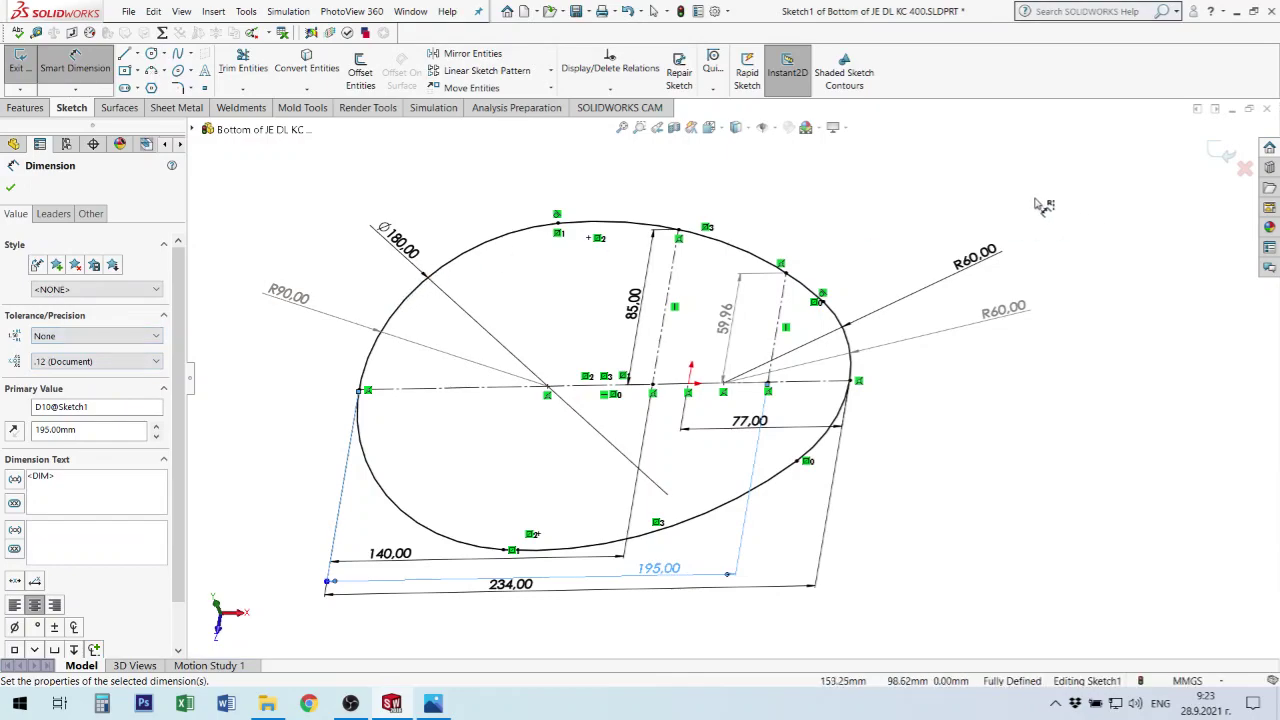
click(75, 62)
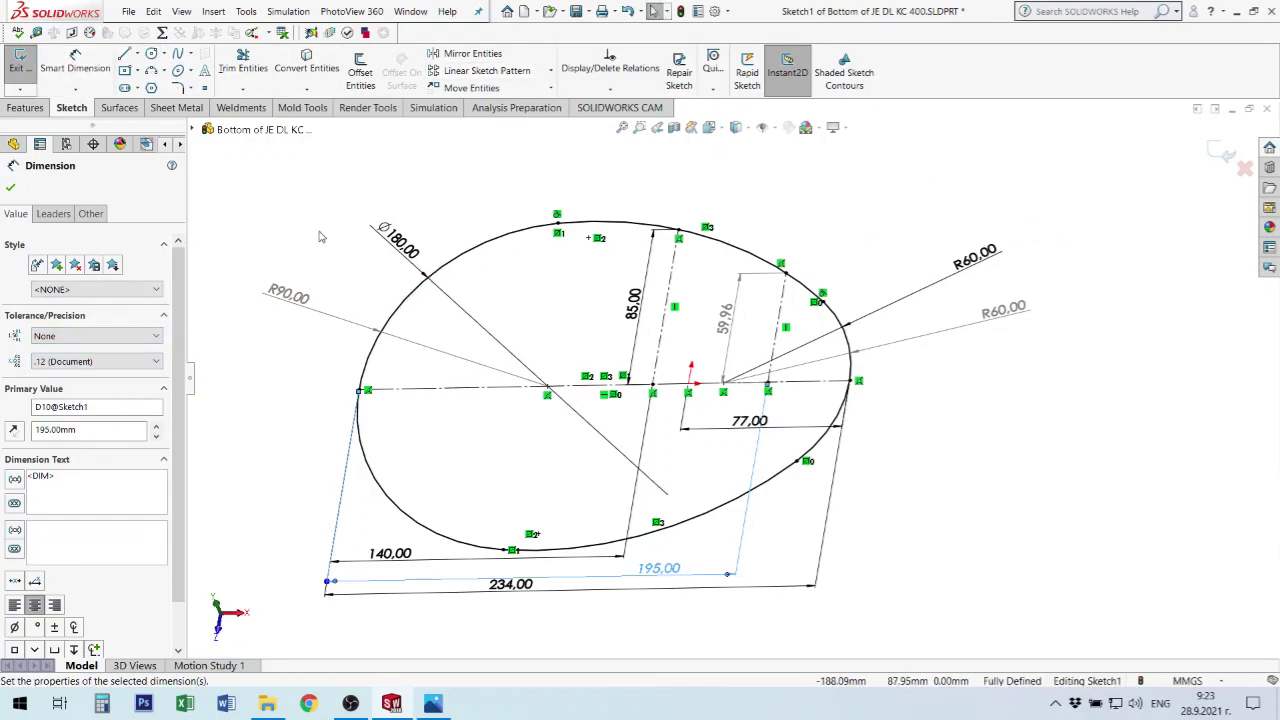
click(698, 183)
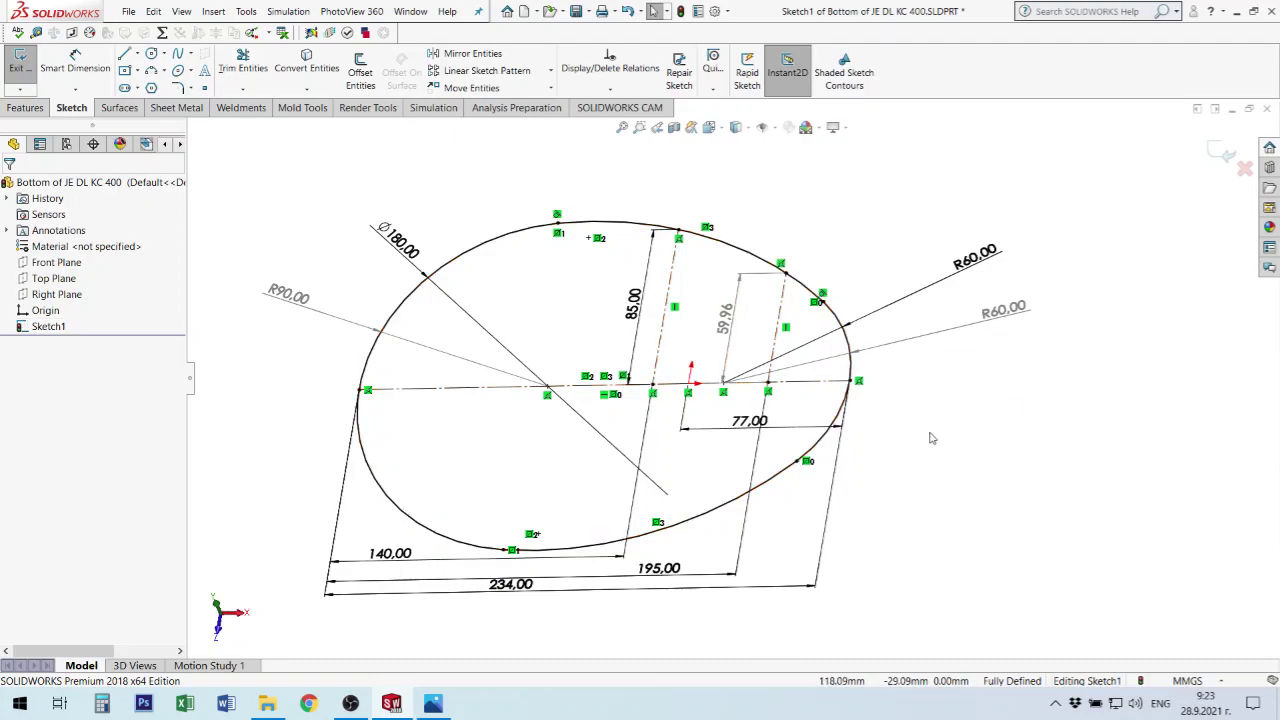
middle_drag(929, 437, 933, 356)
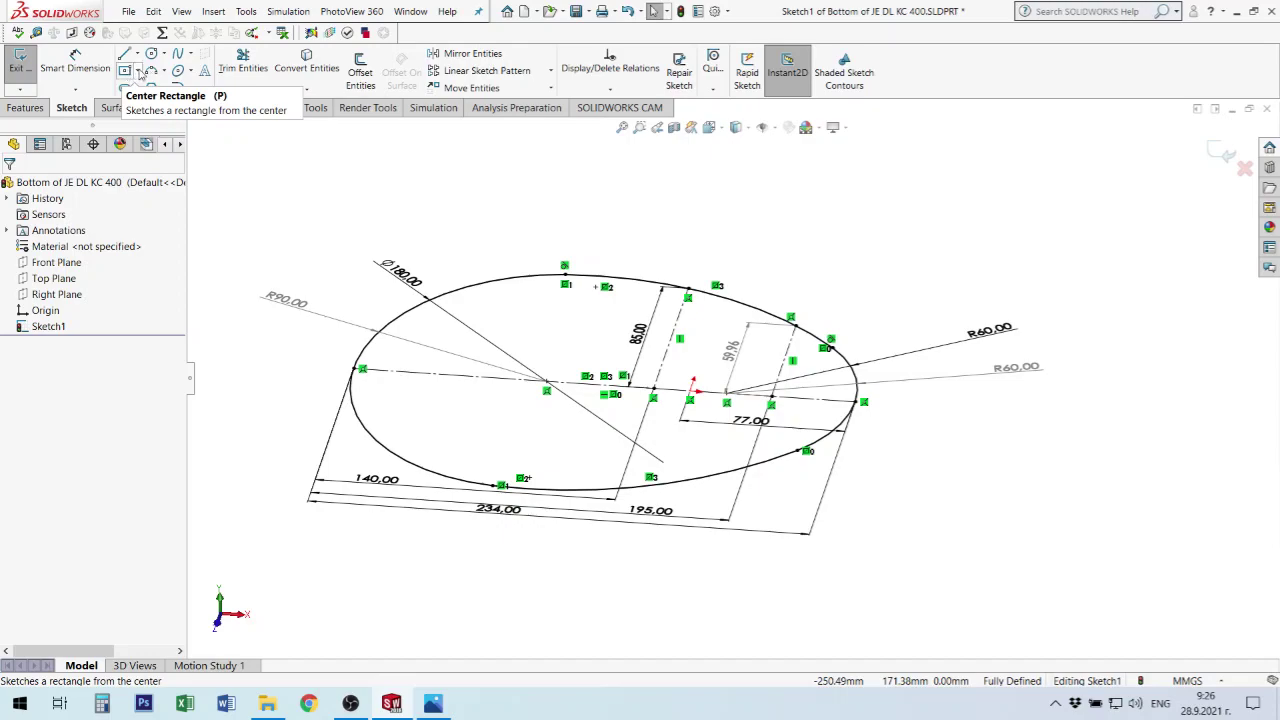
click(138, 70)
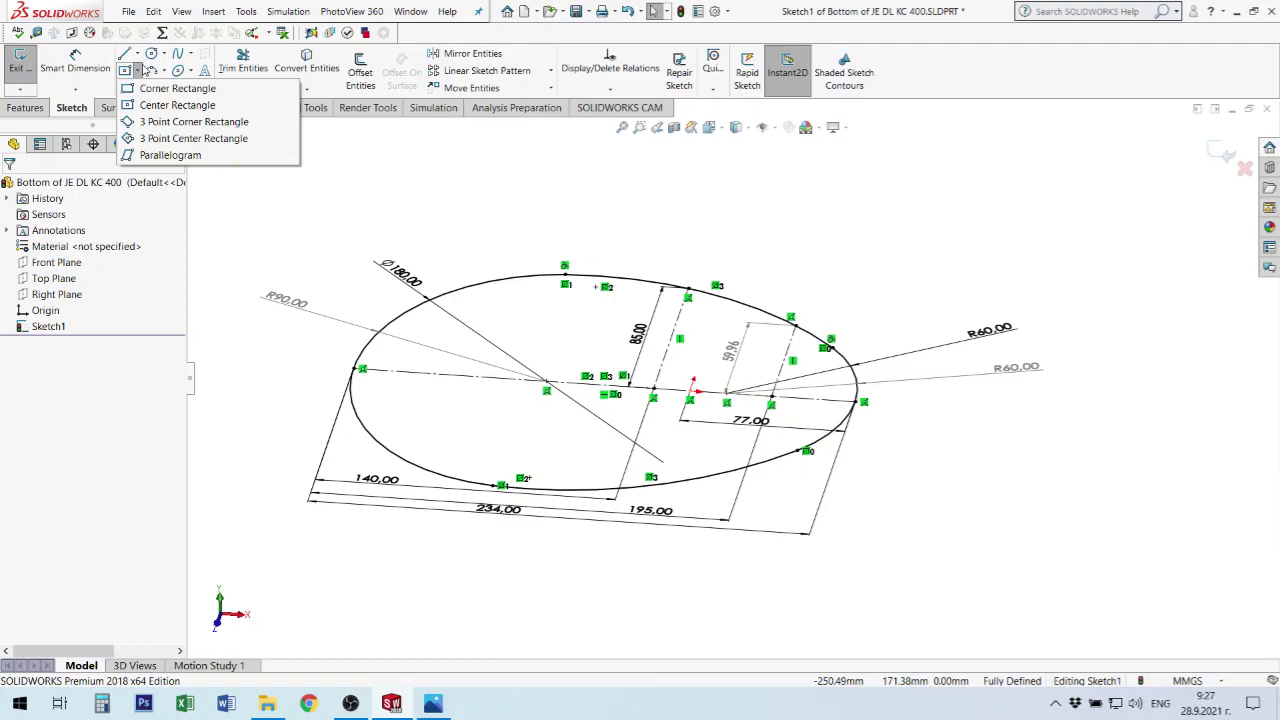
click(75, 89)
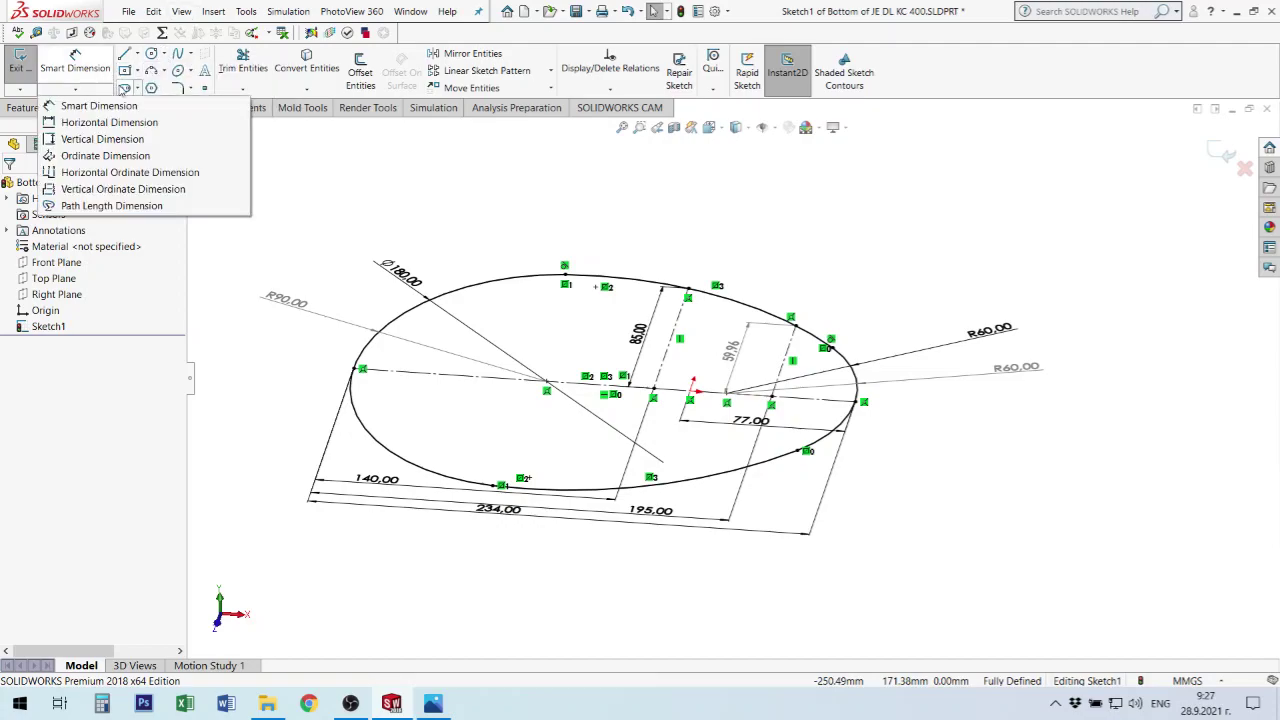
click(124, 89)
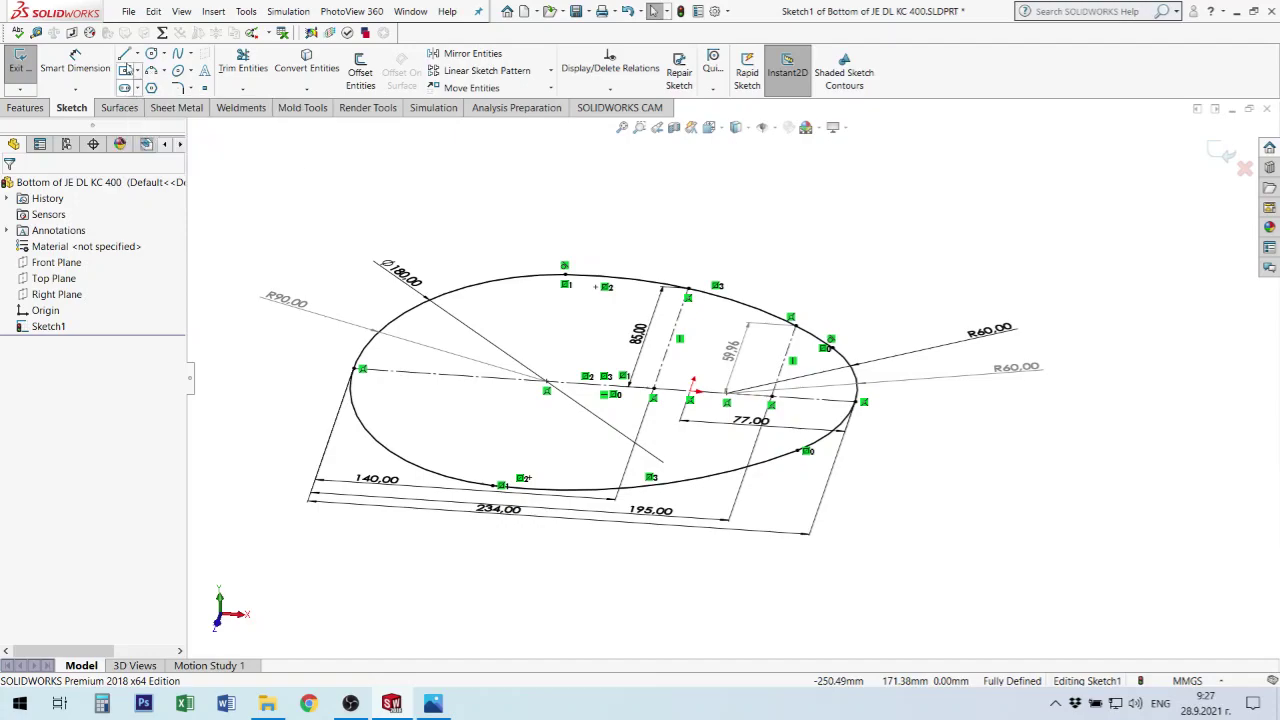
click(152, 53)
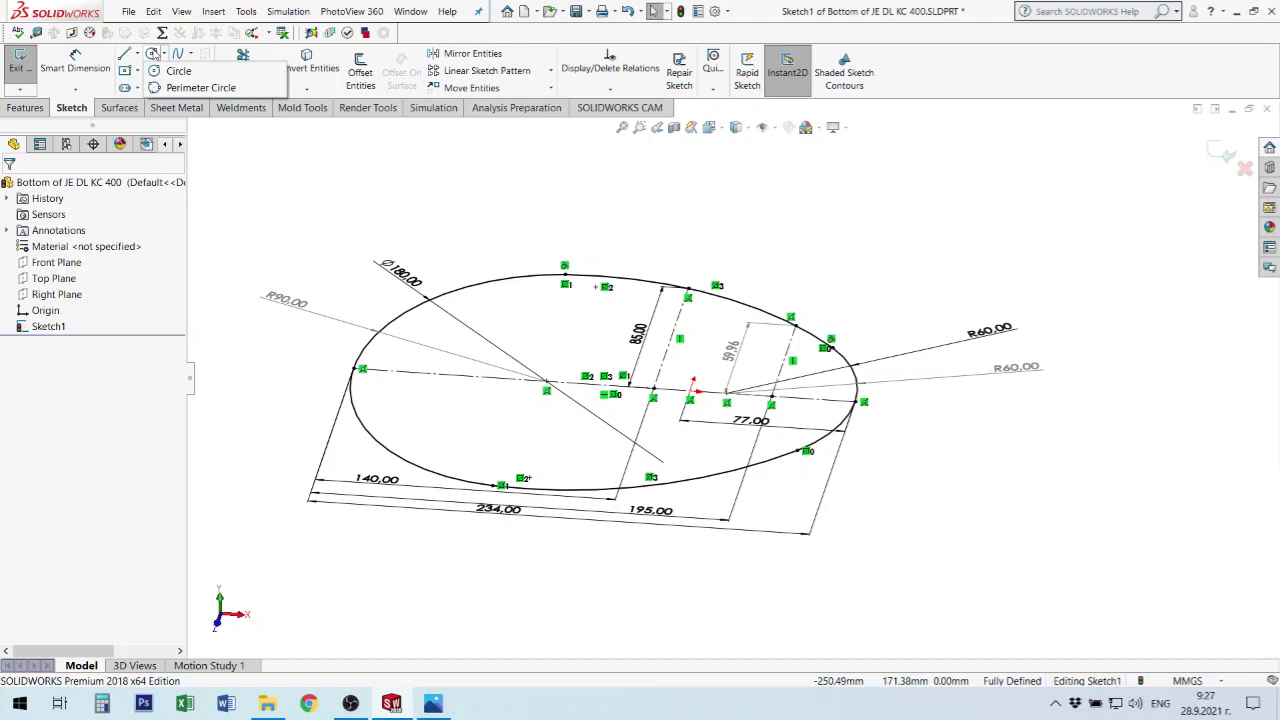
click(260, 190)
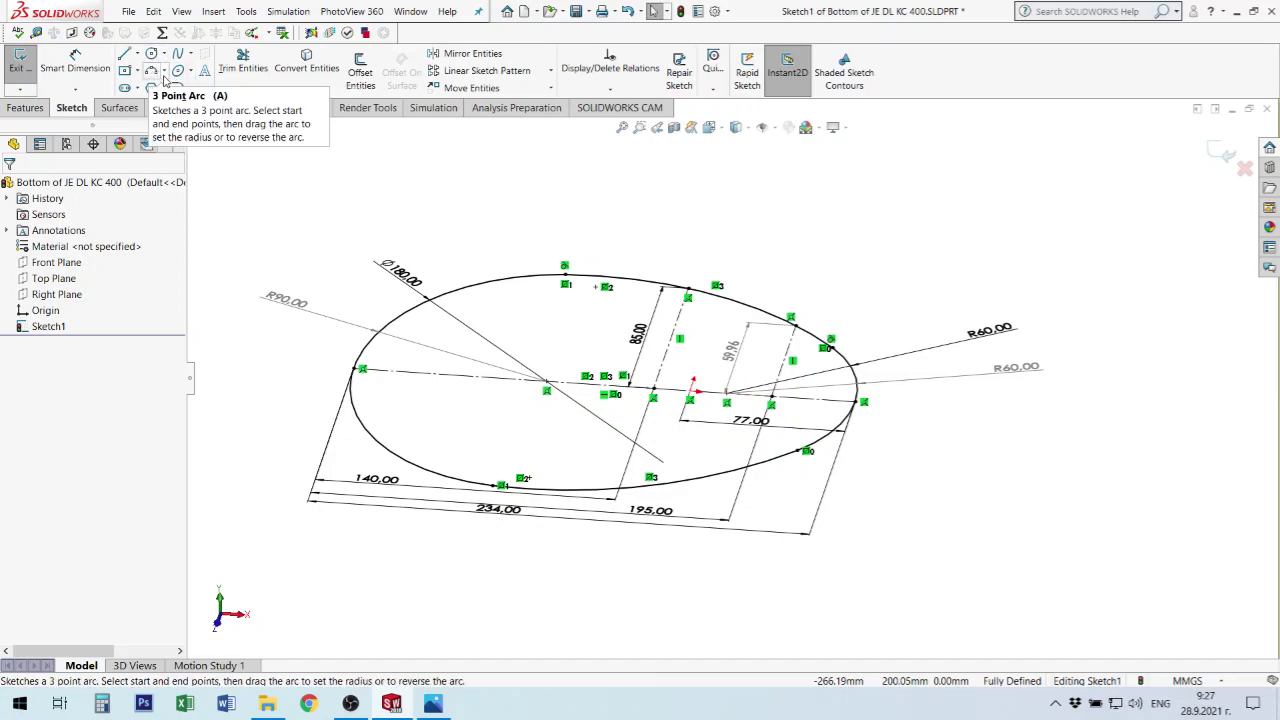
click(166, 72)
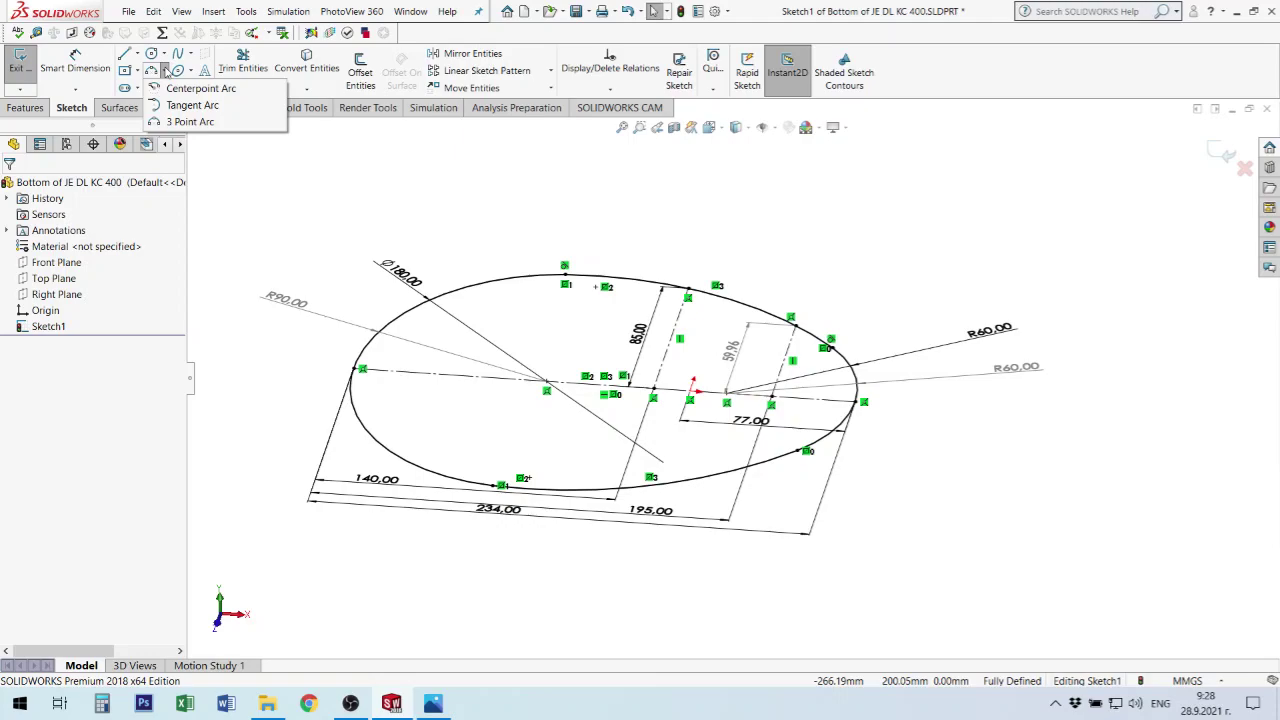
click(251, 194)
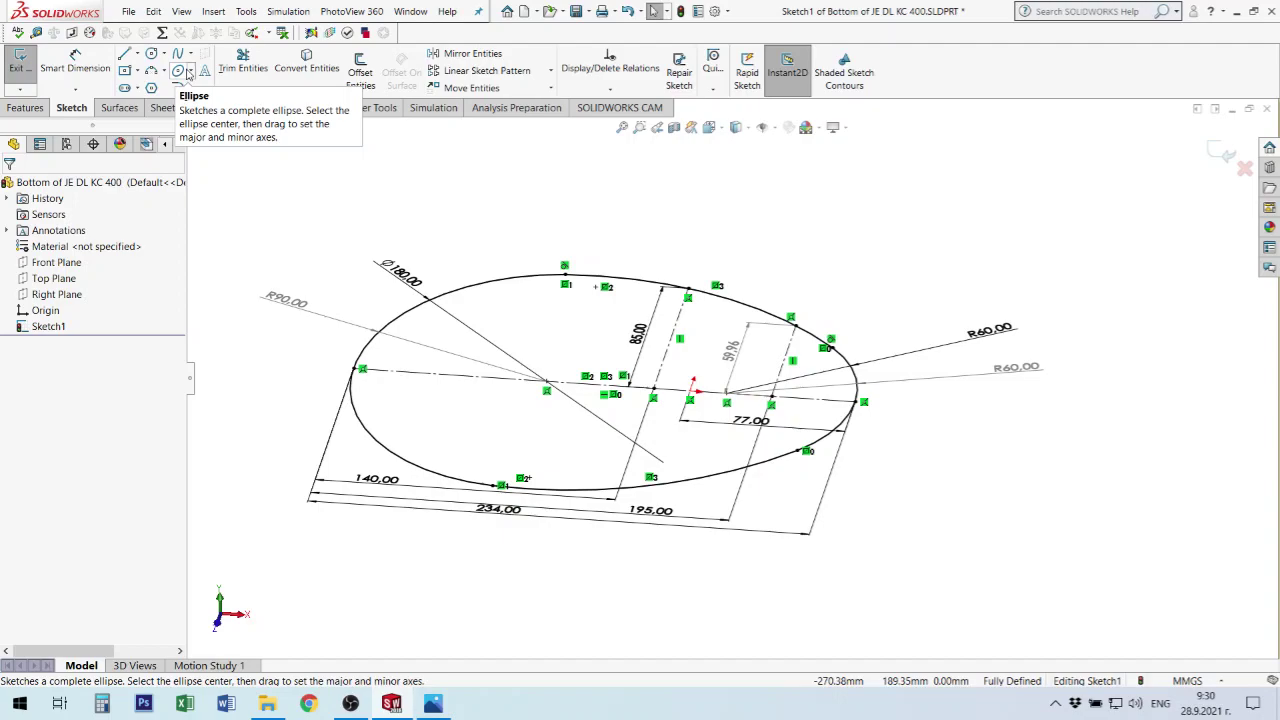
click(191, 73)
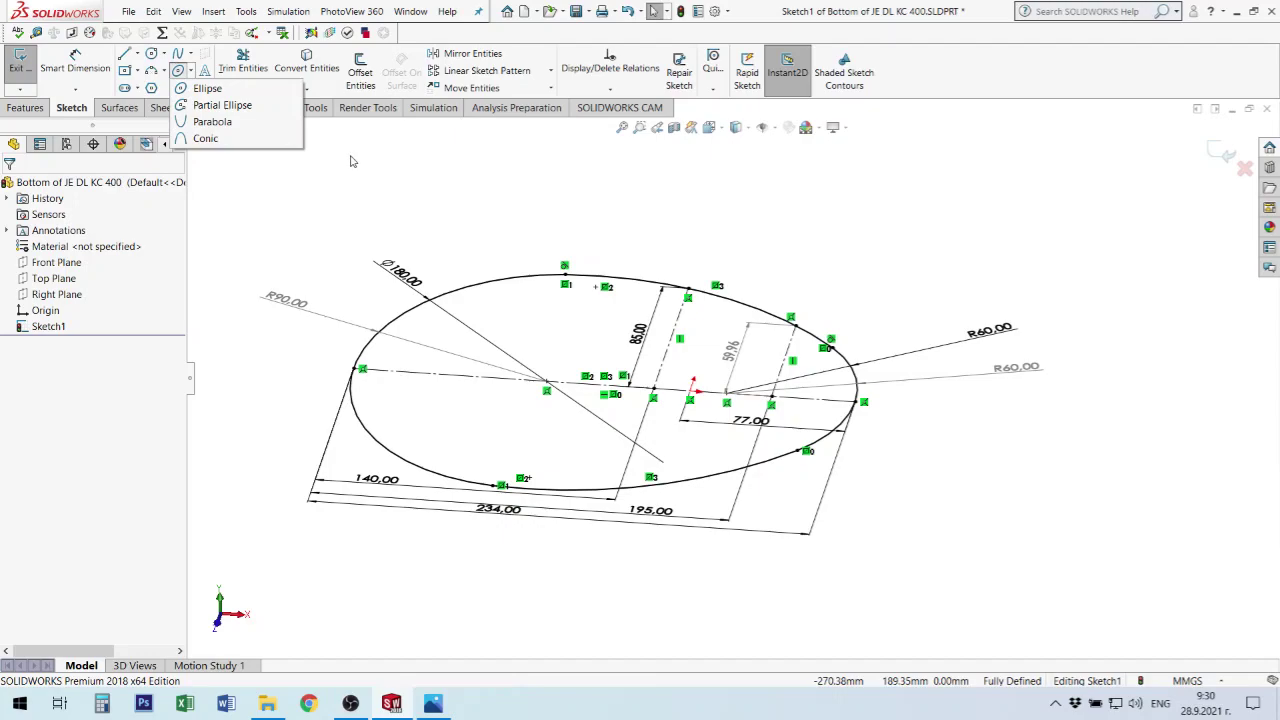
click(316, 145)
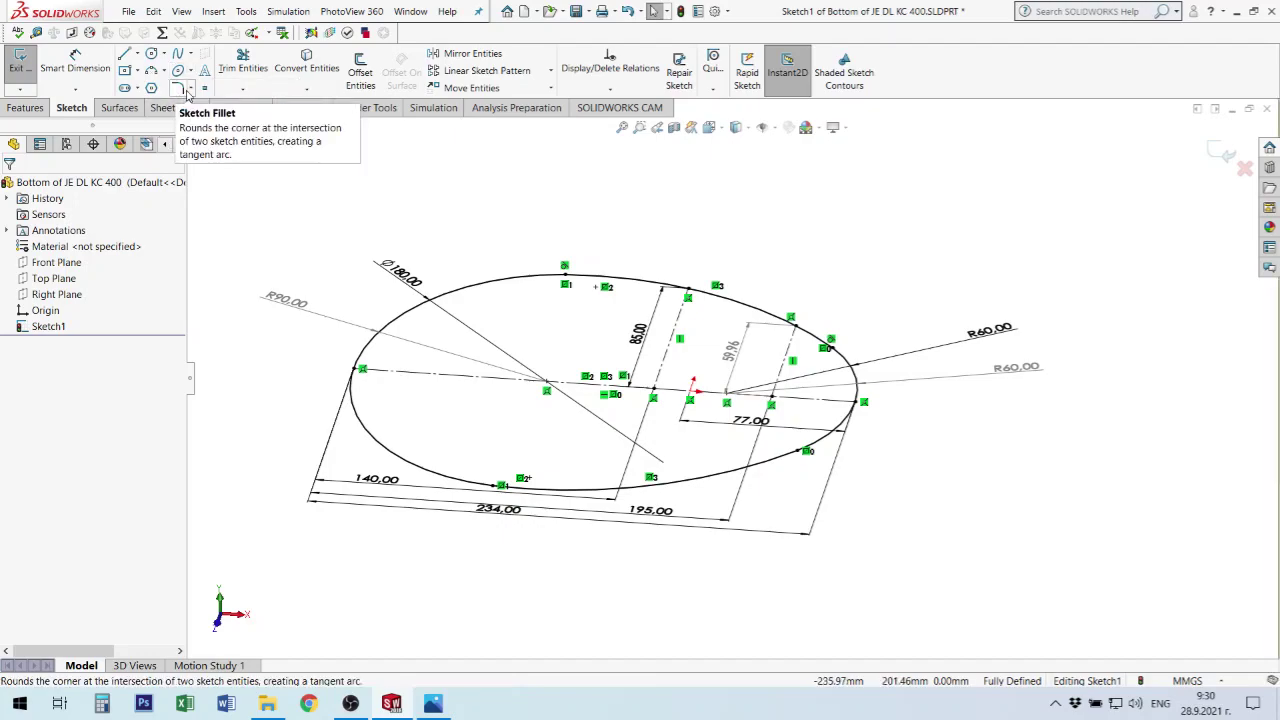
click(189, 89)
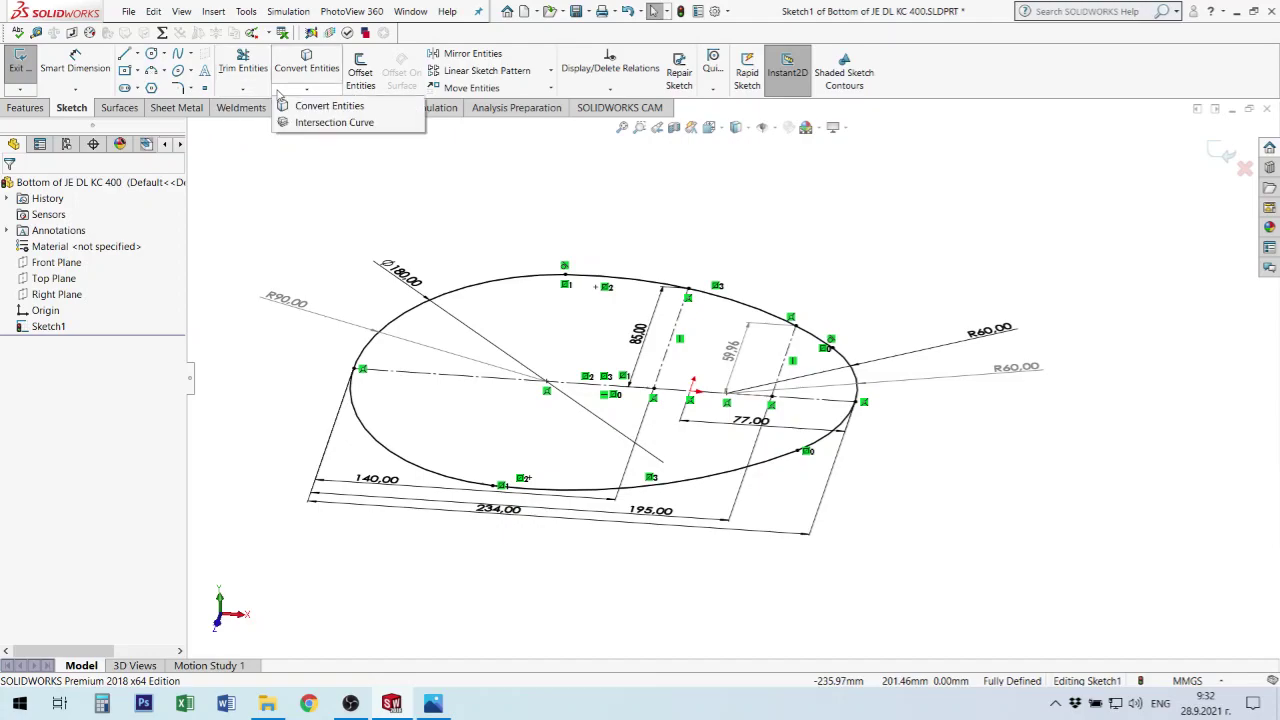
mouse_move(360, 72)
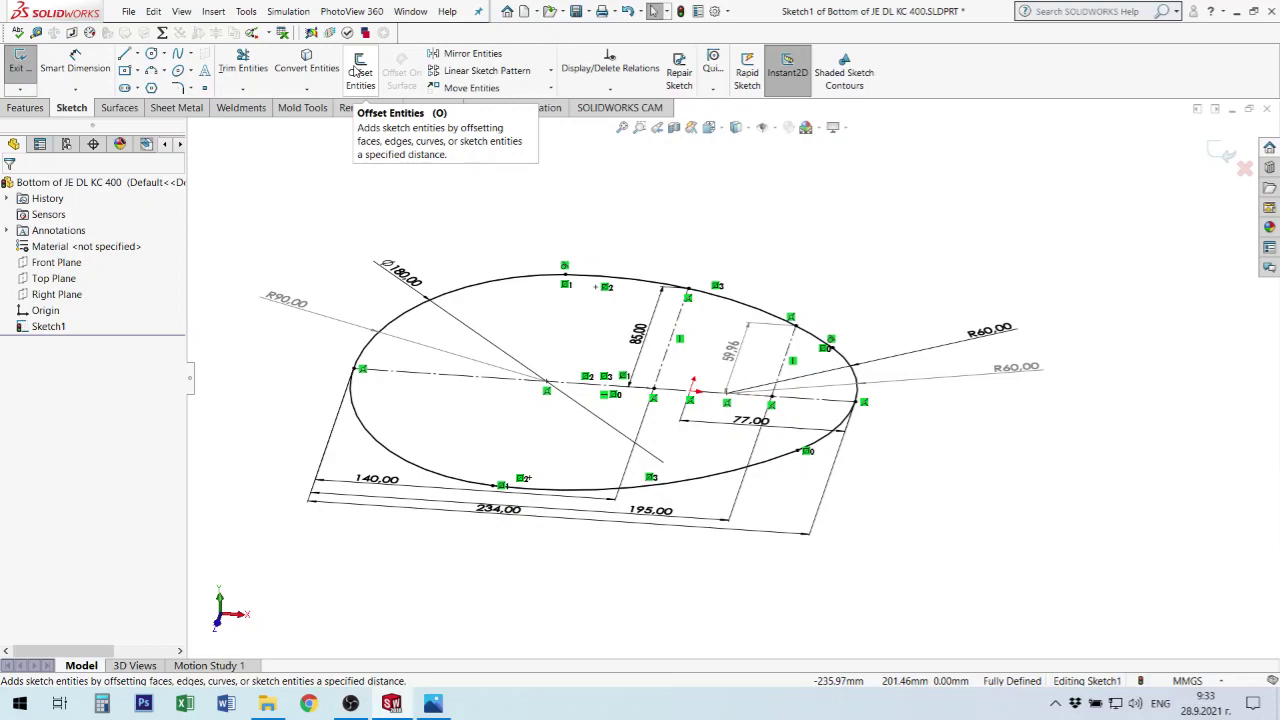
click(307, 88)
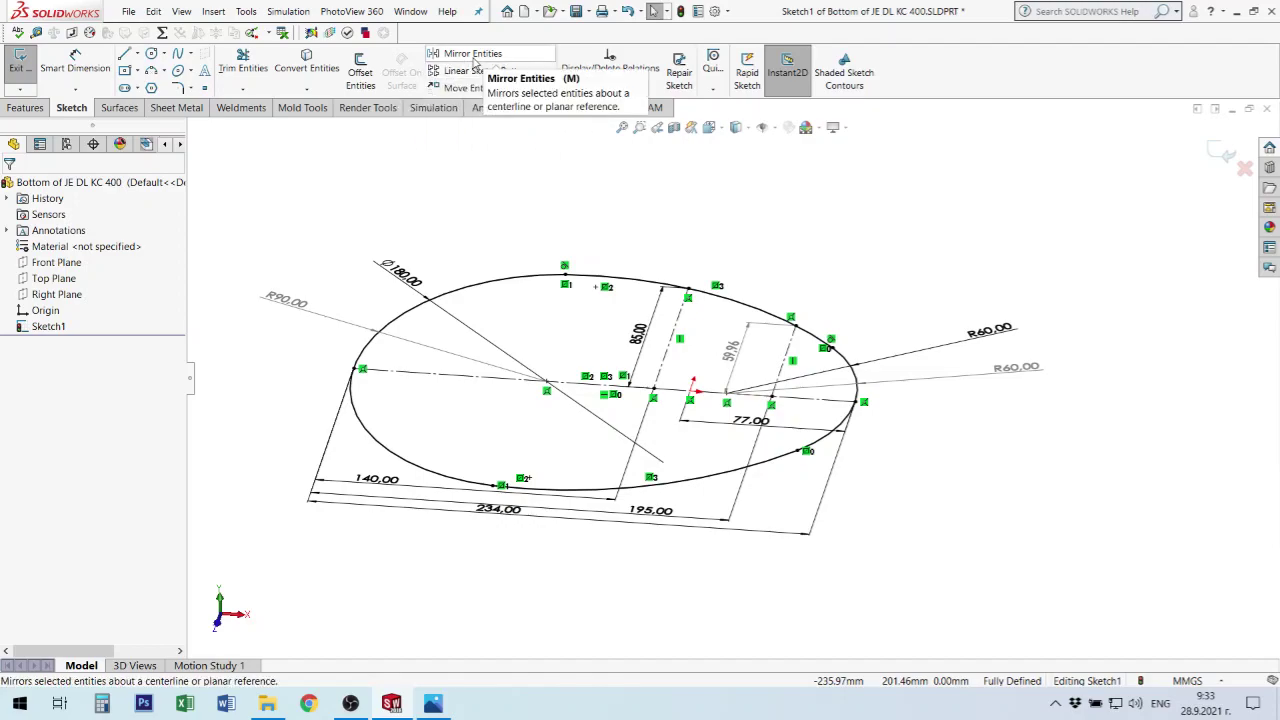
mouse_move(471, 88)
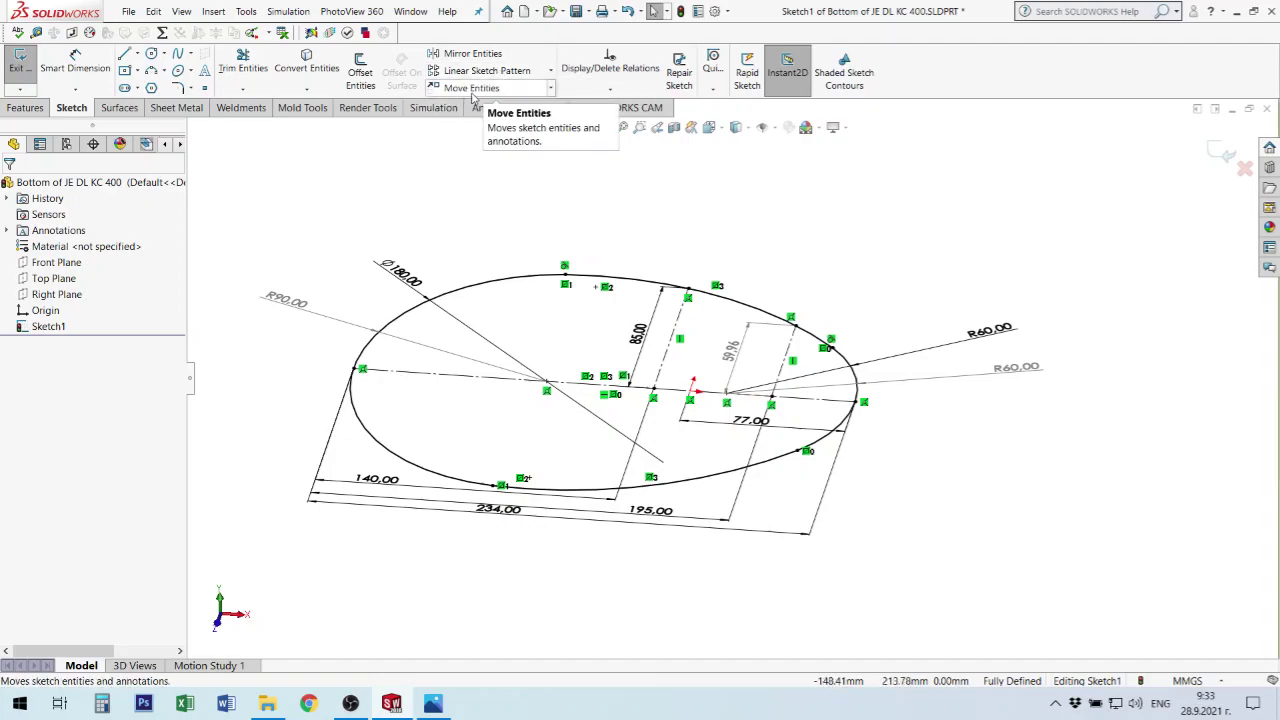
click(549, 90)
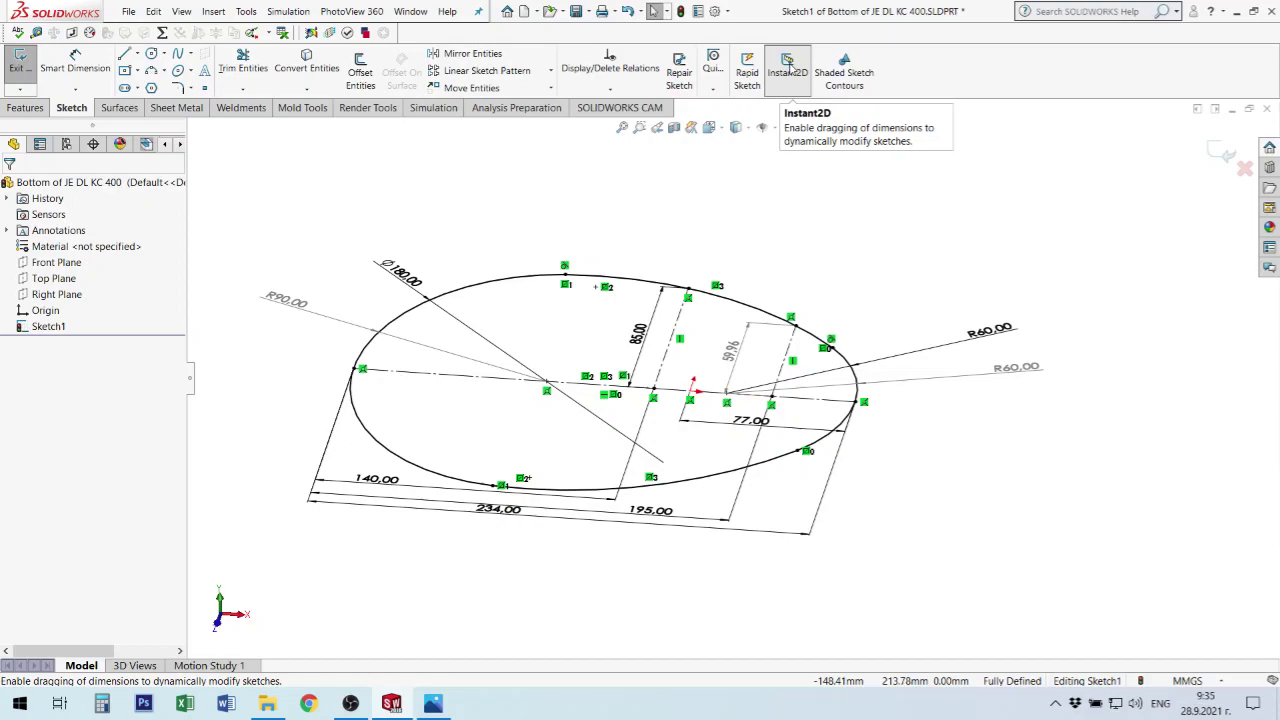
Allow dragging of sketch dimensions, then close Sketch1 with the completed egg outline.
click(788, 64)
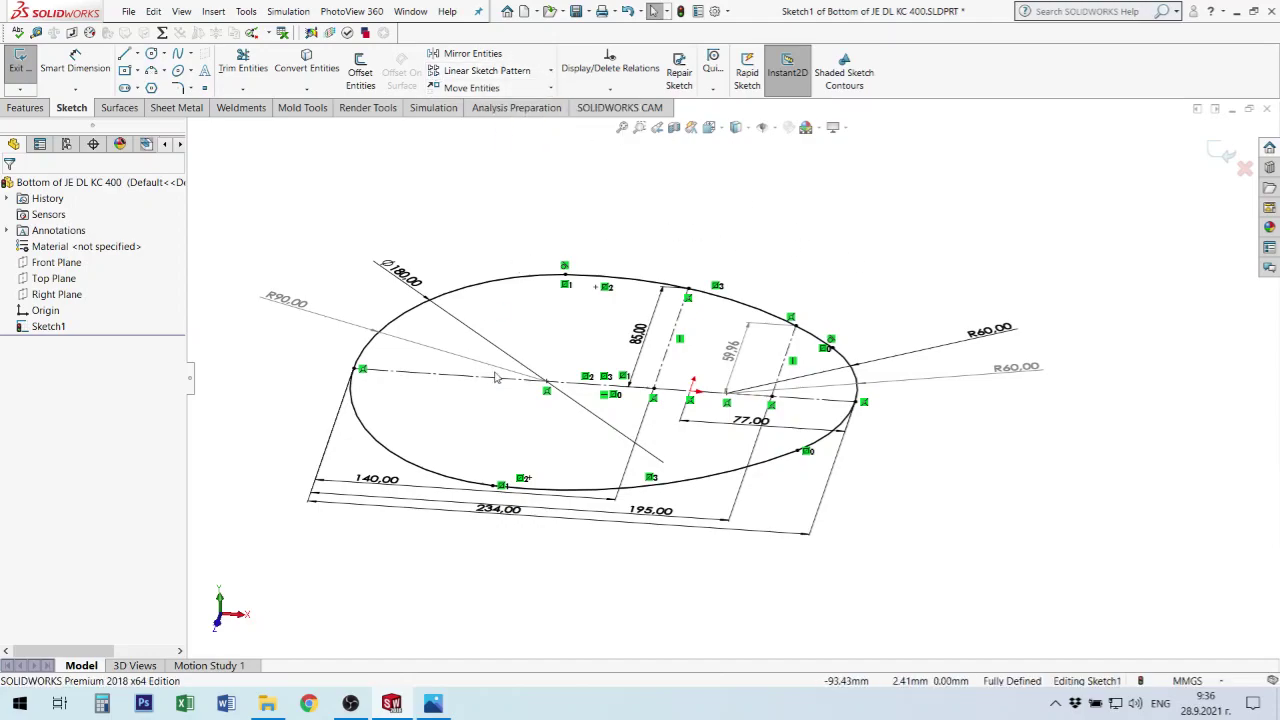
click(1222, 152)
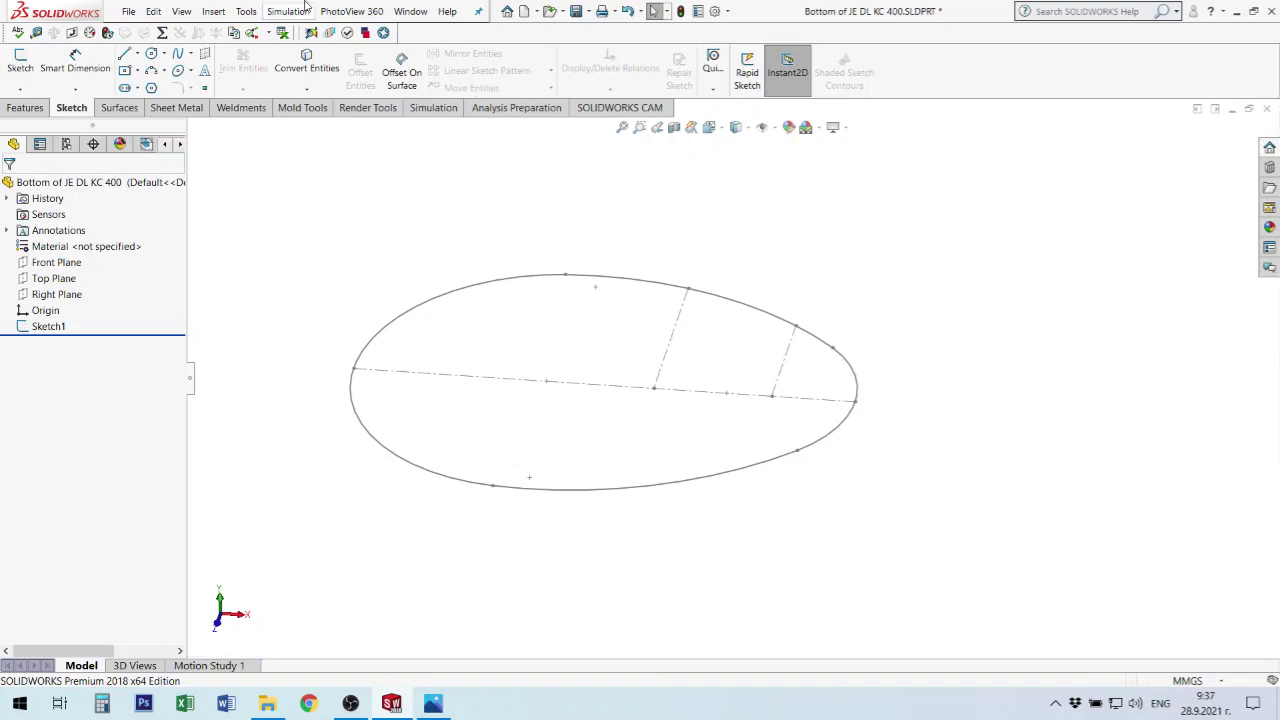
Save the part Bottom of JE DL KC 400.
click(576, 12)
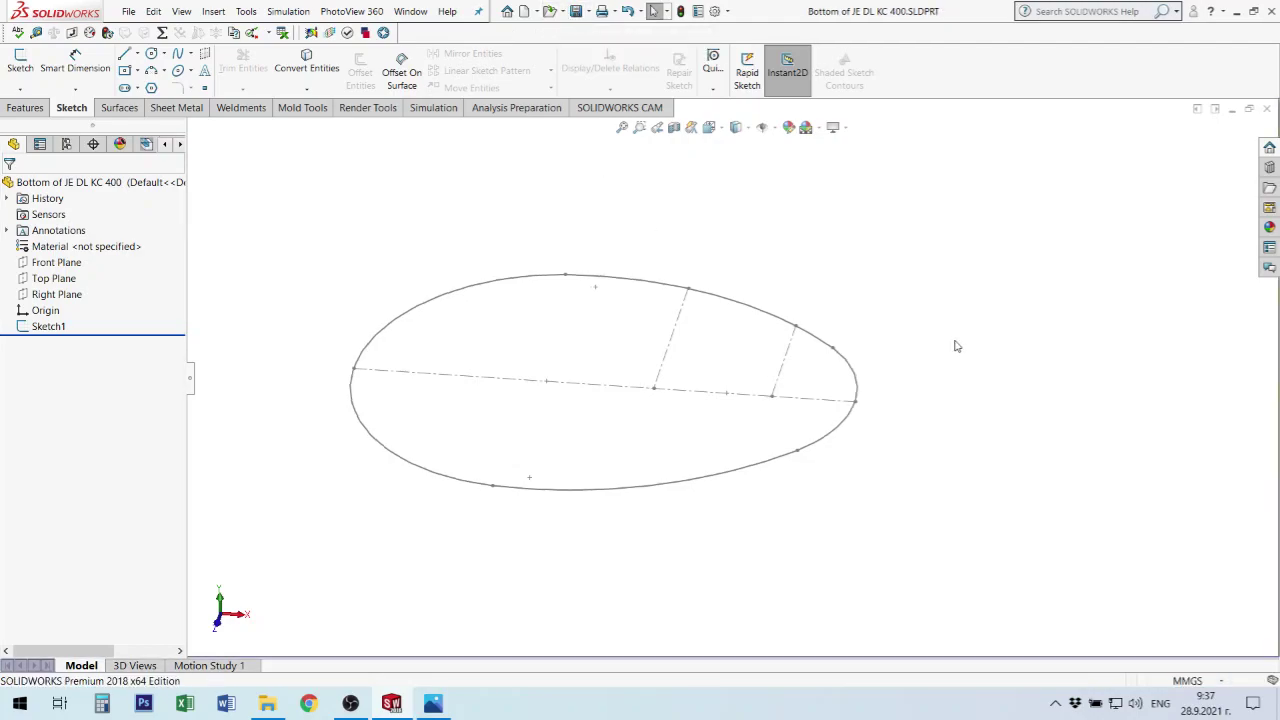
click(854, 382)
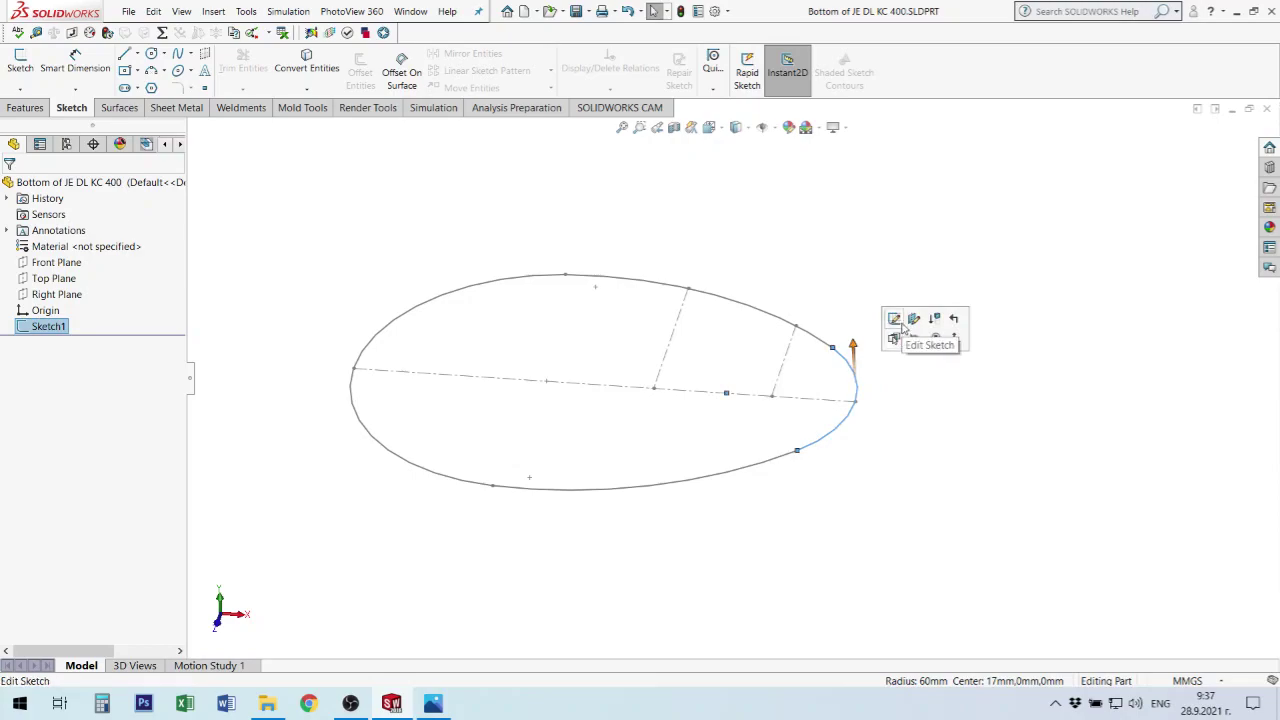
Reopen Sketch1 for editing and re-save the part.
click(929, 459)
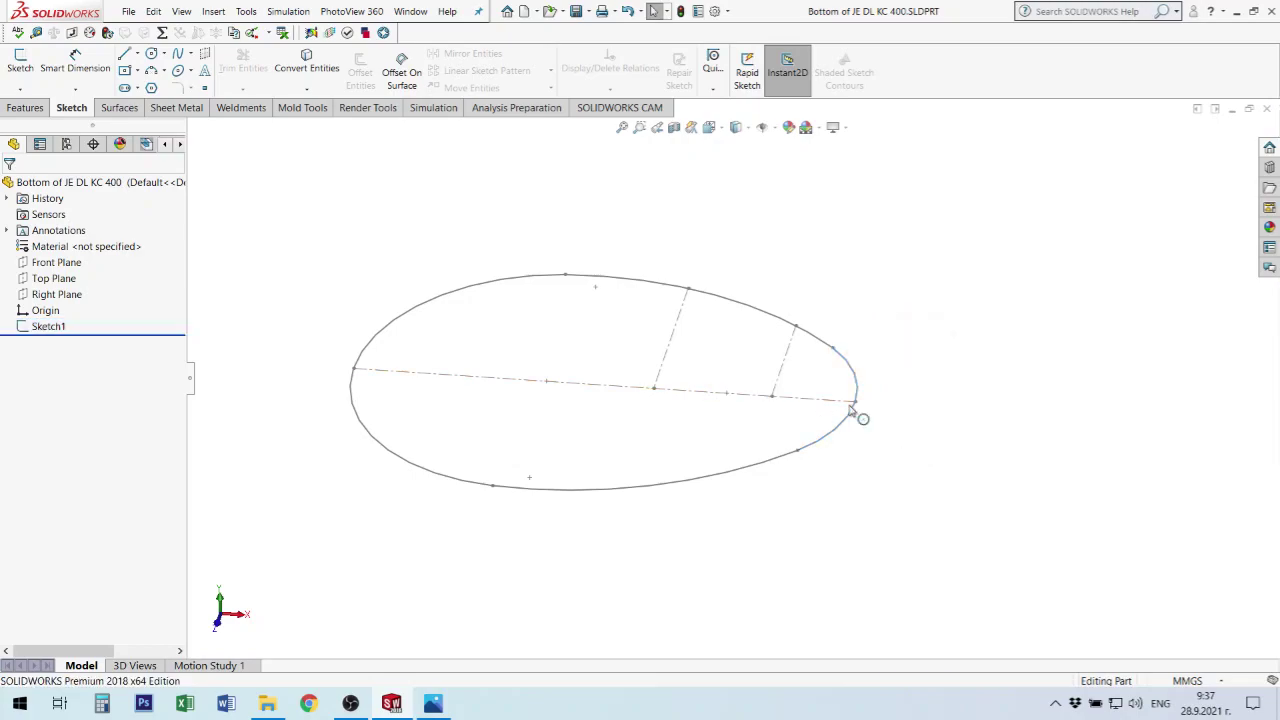
click(747, 313)
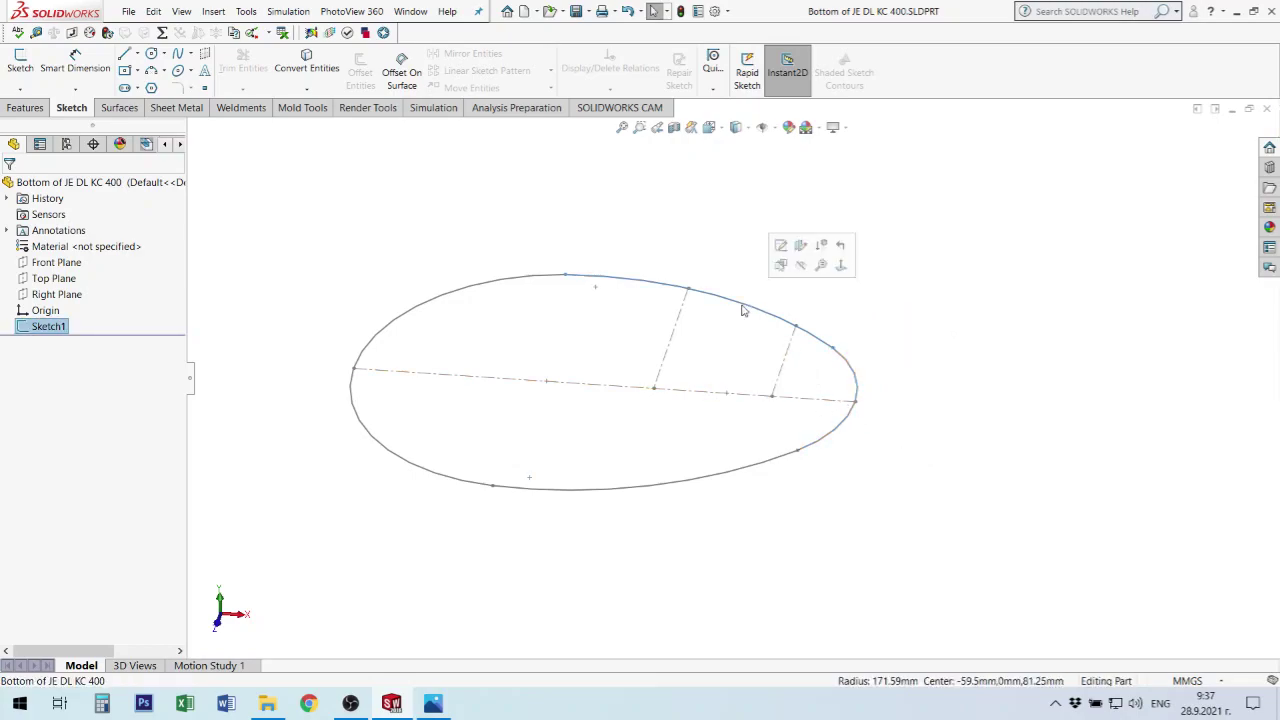
click(781, 247)
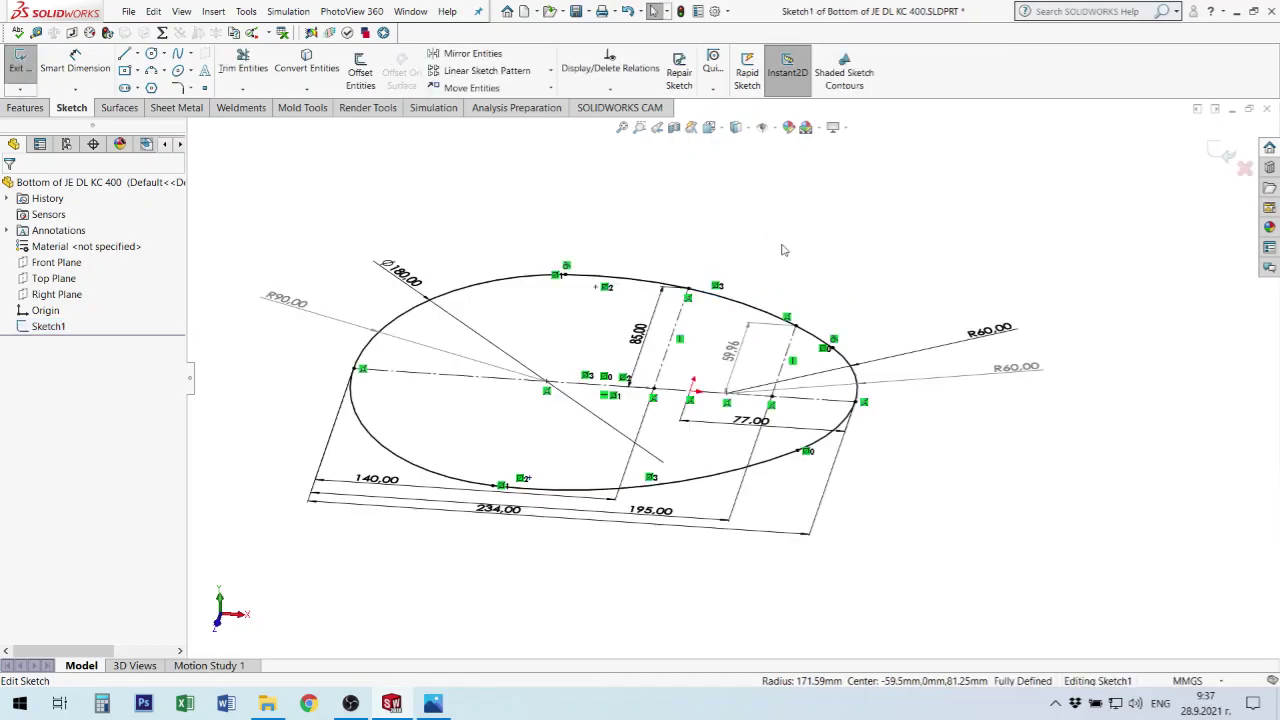
click(576, 12)
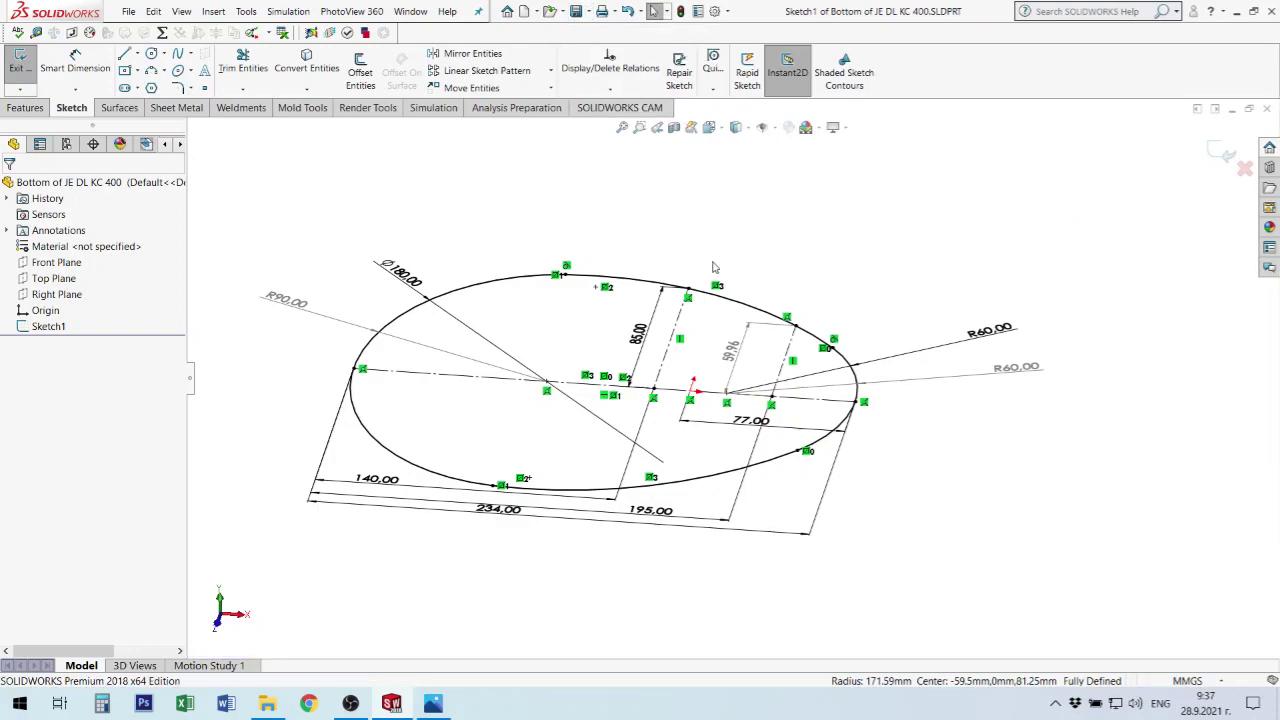
middle_drag(702, 328, 698, 336)
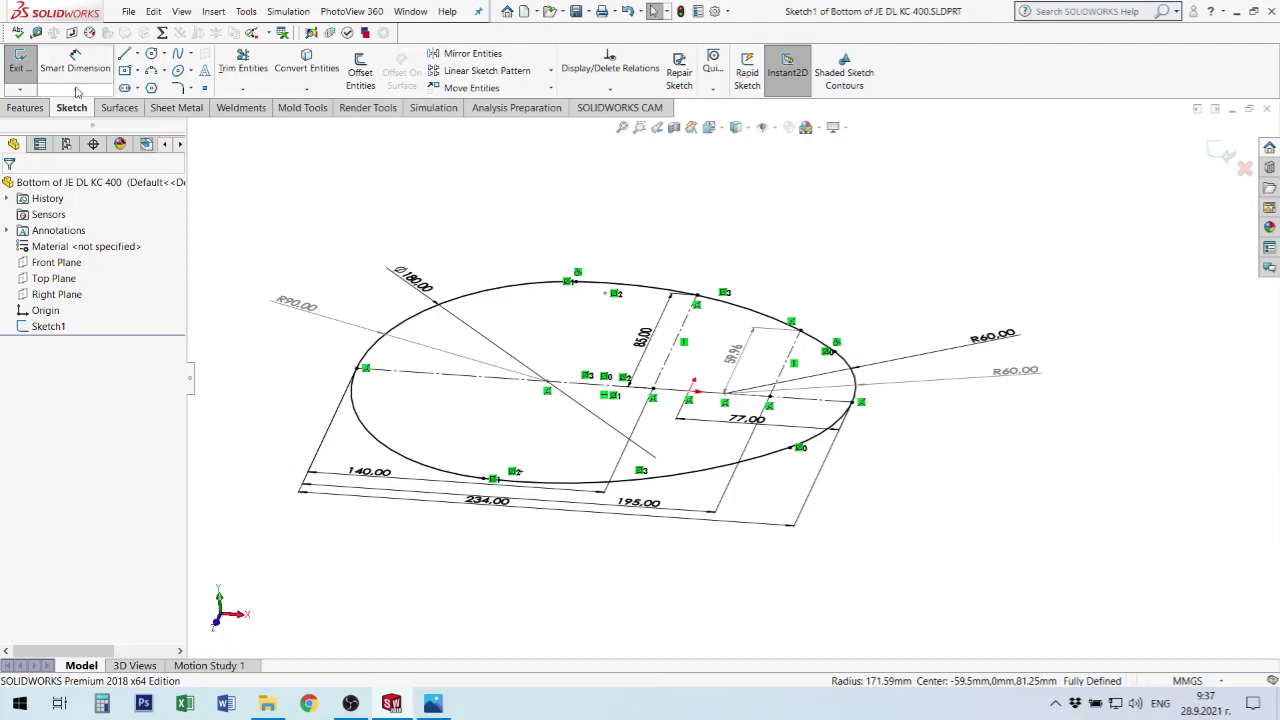
Start a Revolved Boss/Base on the egg sketch, defaulting to Blind 360 degrees.
click(22, 108)
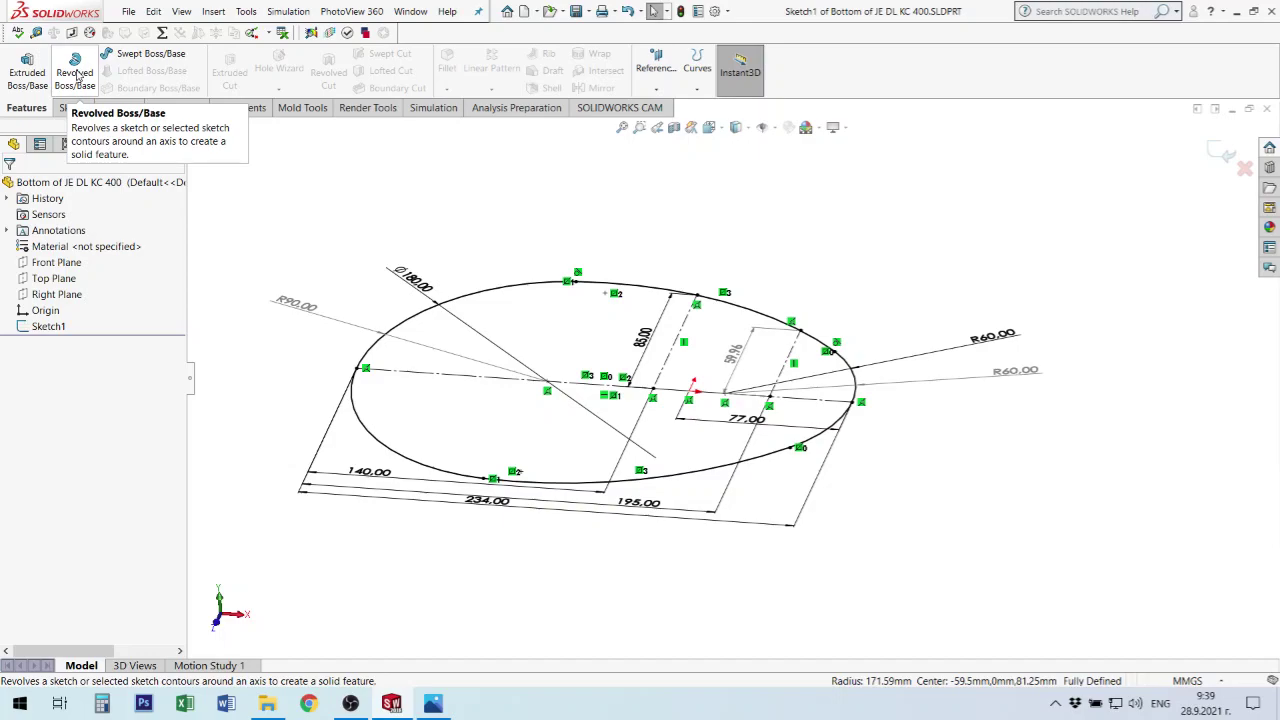
click(78, 76)
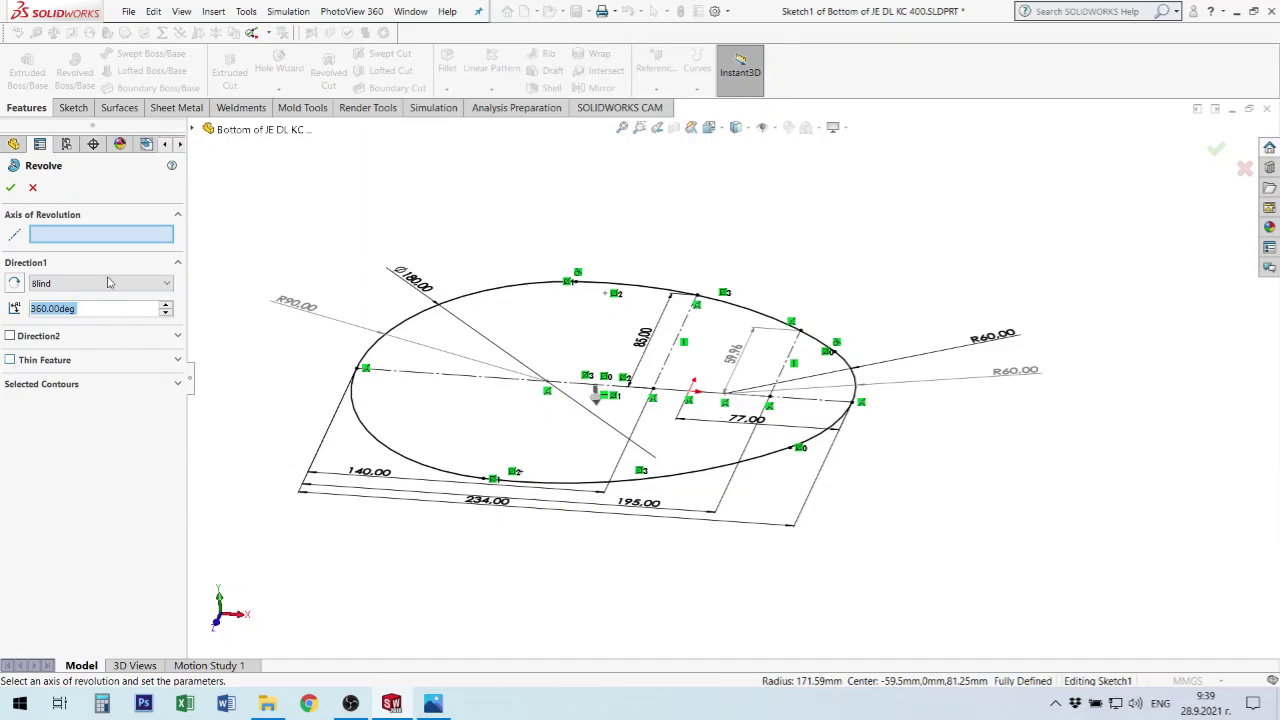
Revolve around centerline Line1 with the angle reduced to 180 degrees.
click(92, 240)
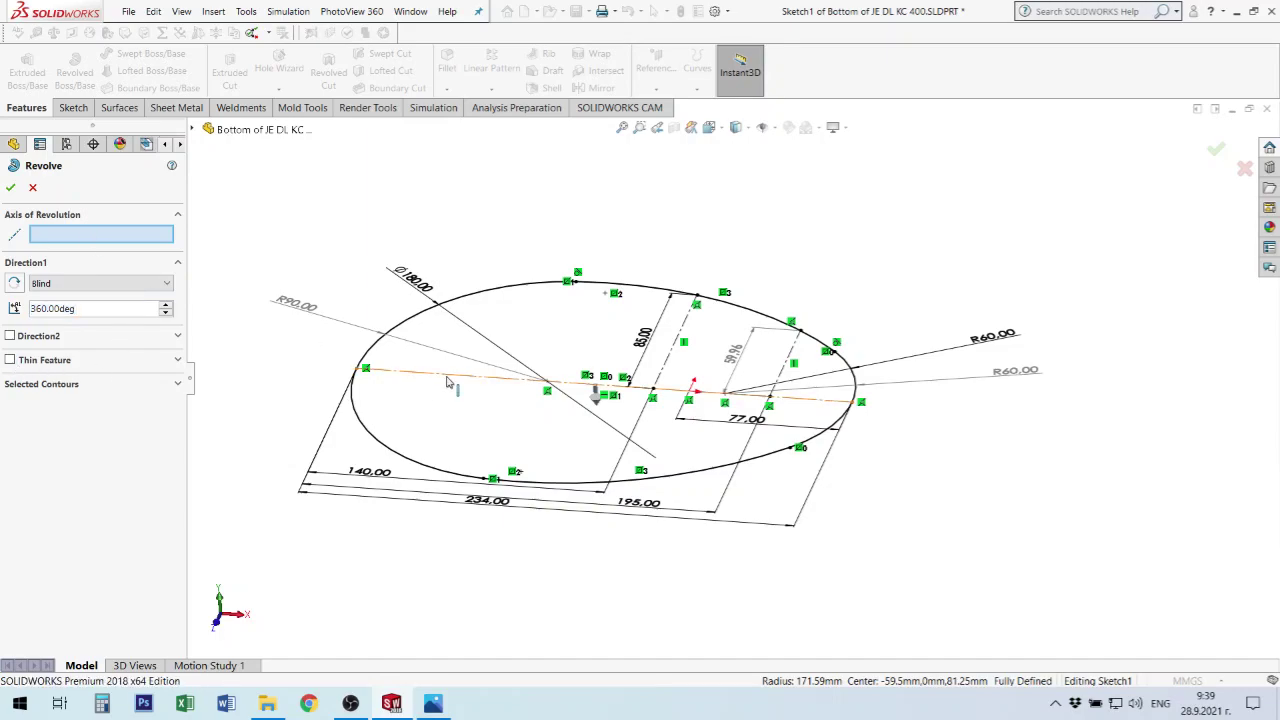
click(448, 377)
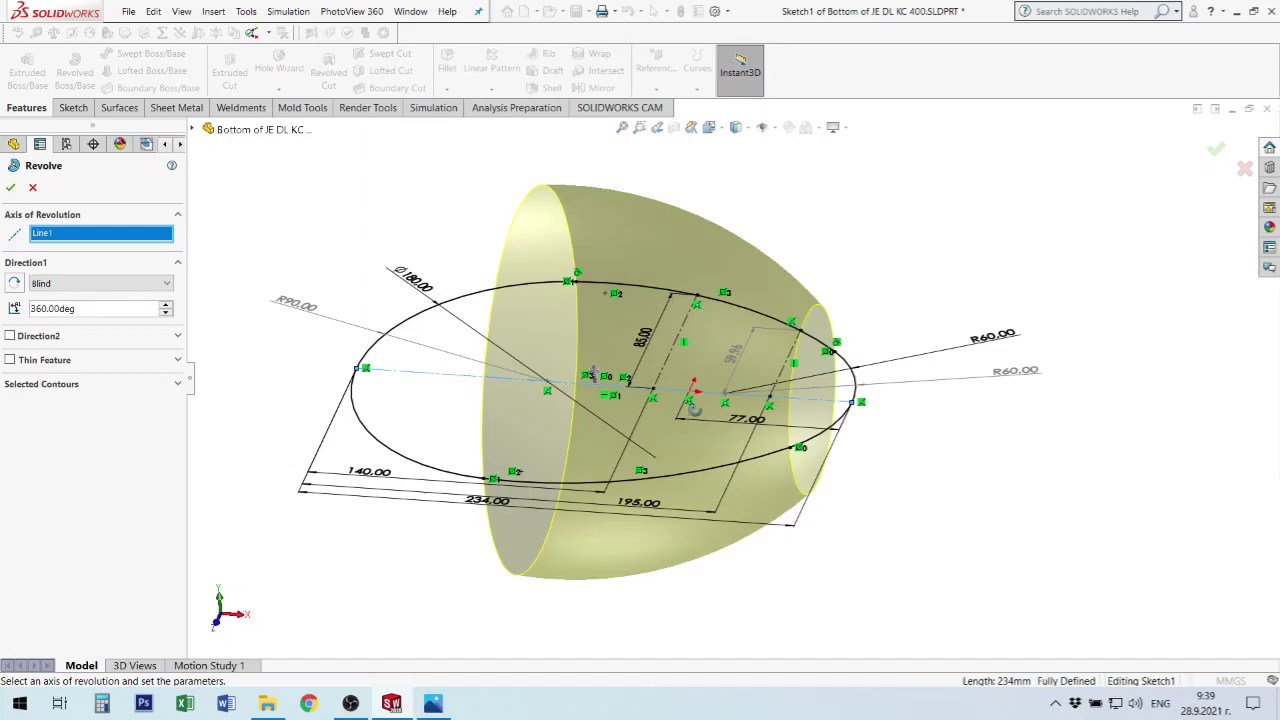
mouse_move(448, 378)
middle_down()
mouse_move(681, 470)
mouse_move(694, 508)
mouse_move(694, 474)
mouse_move(691, 487)
mouse_move(715, 465)
middle_up()
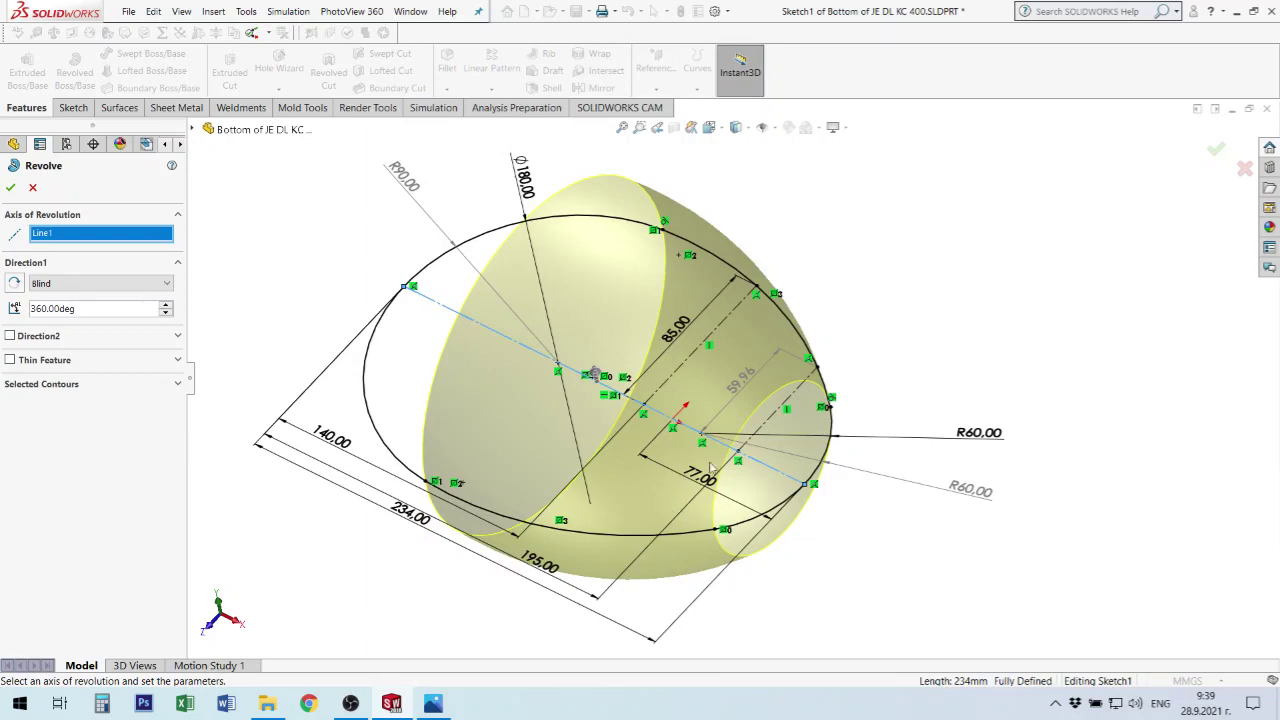
mouse_move(786, 420)
middle_down()
mouse_move(823, 277)
mouse_move(831, 334)
mouse_move(800, 380)
middle_up()
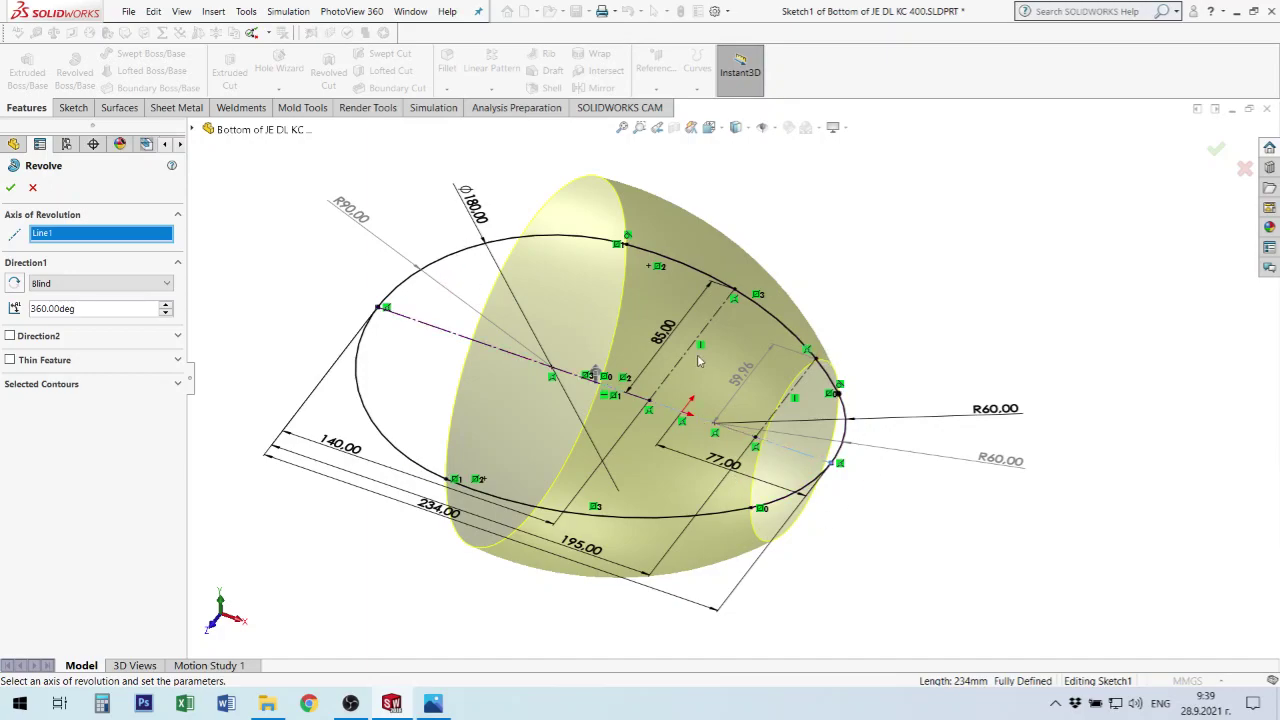
drag(76, 308, 4, 307)
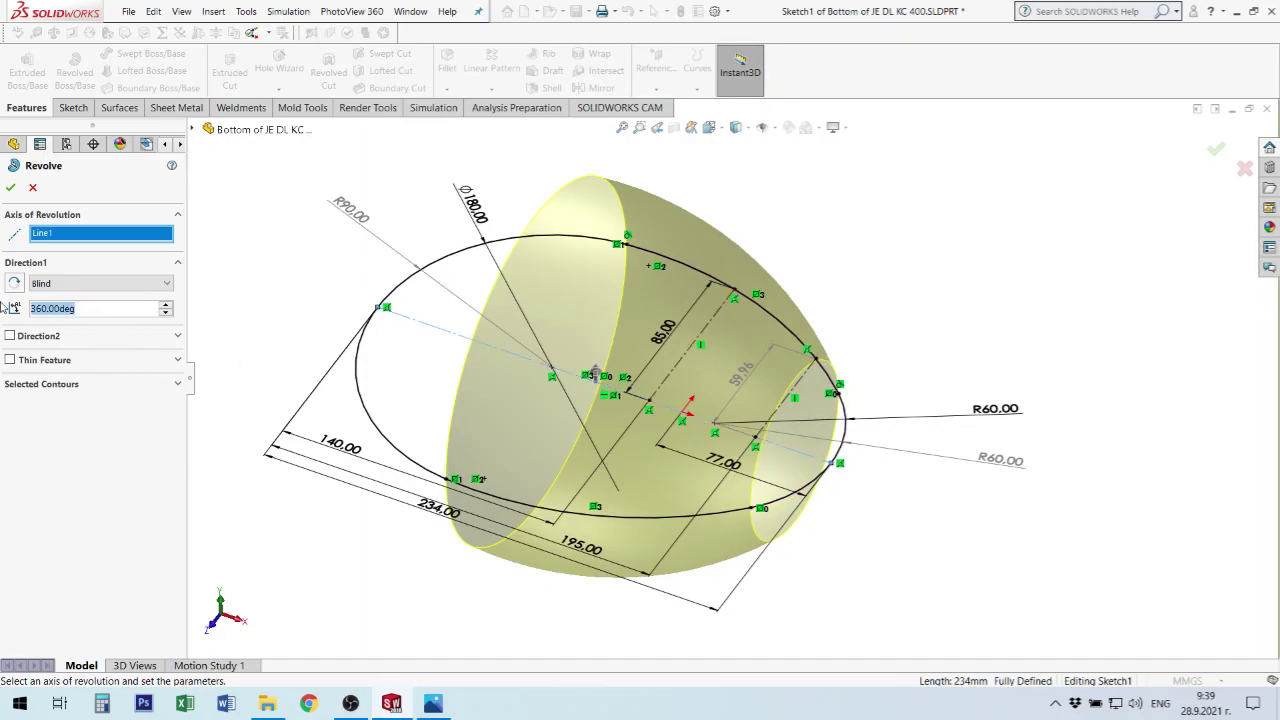
text(180)
key(Return)
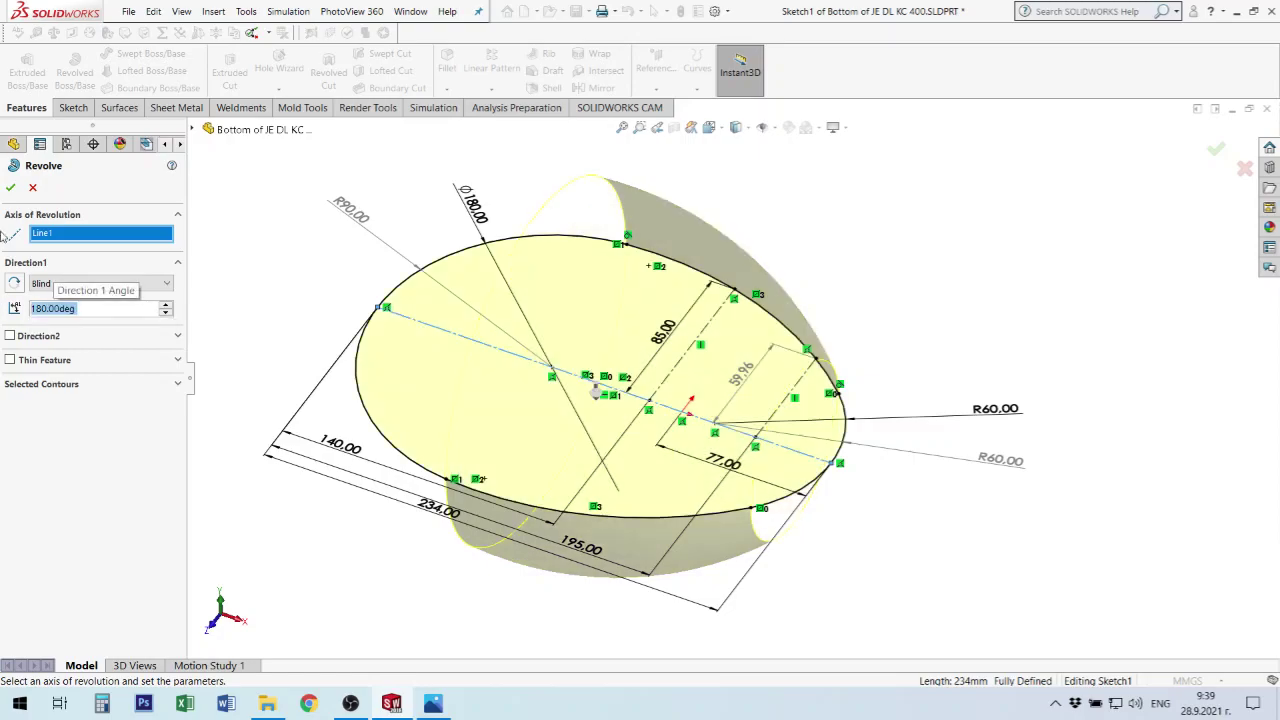
mouse_move(770, 390)
middle_down()
mouse_move(765, 485)
mouse_move(745, 400)
middle_up()
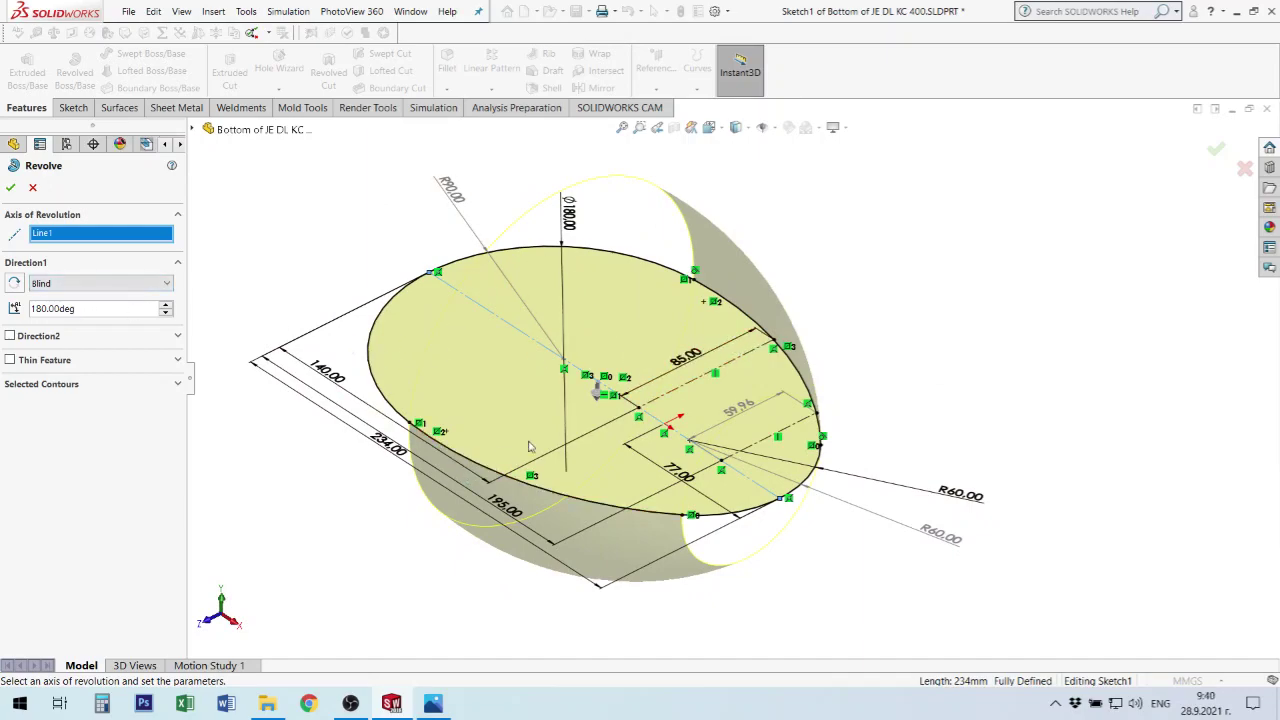
Cancel the revolve and preview a Blind 10 mm Boss-Extrude of the egg profile.
click(32, 188)
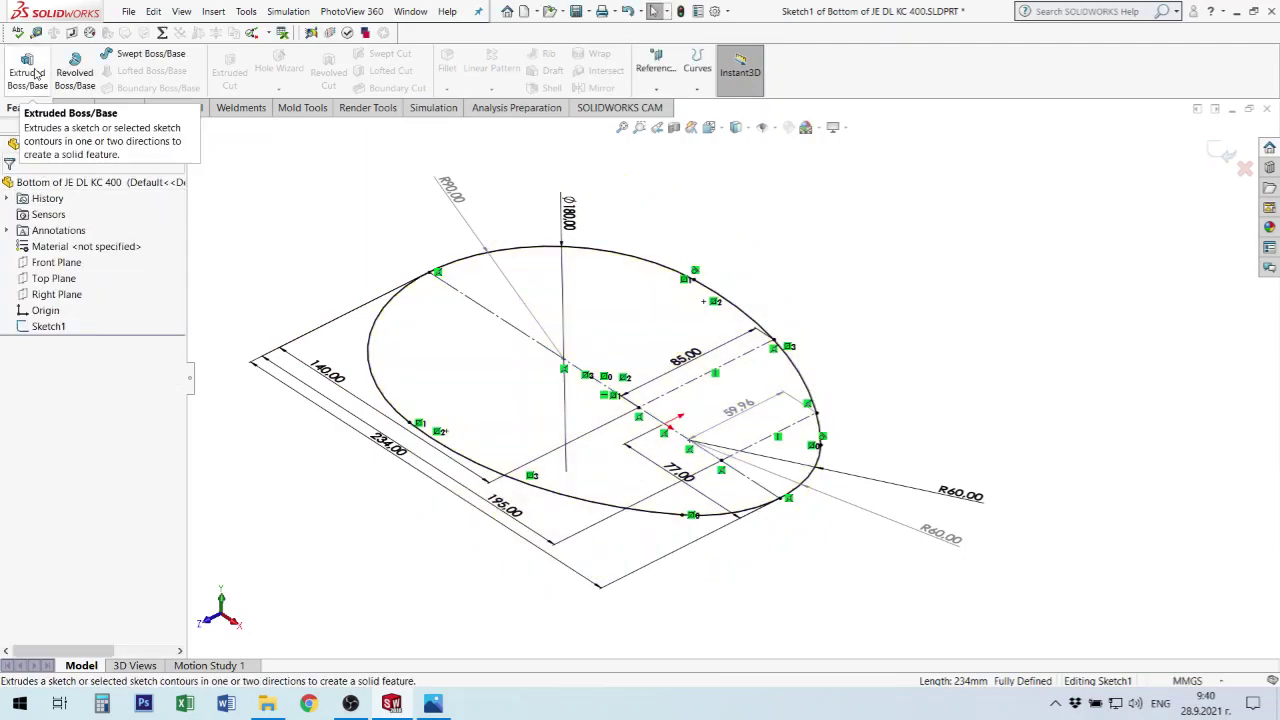
click(35, 73)
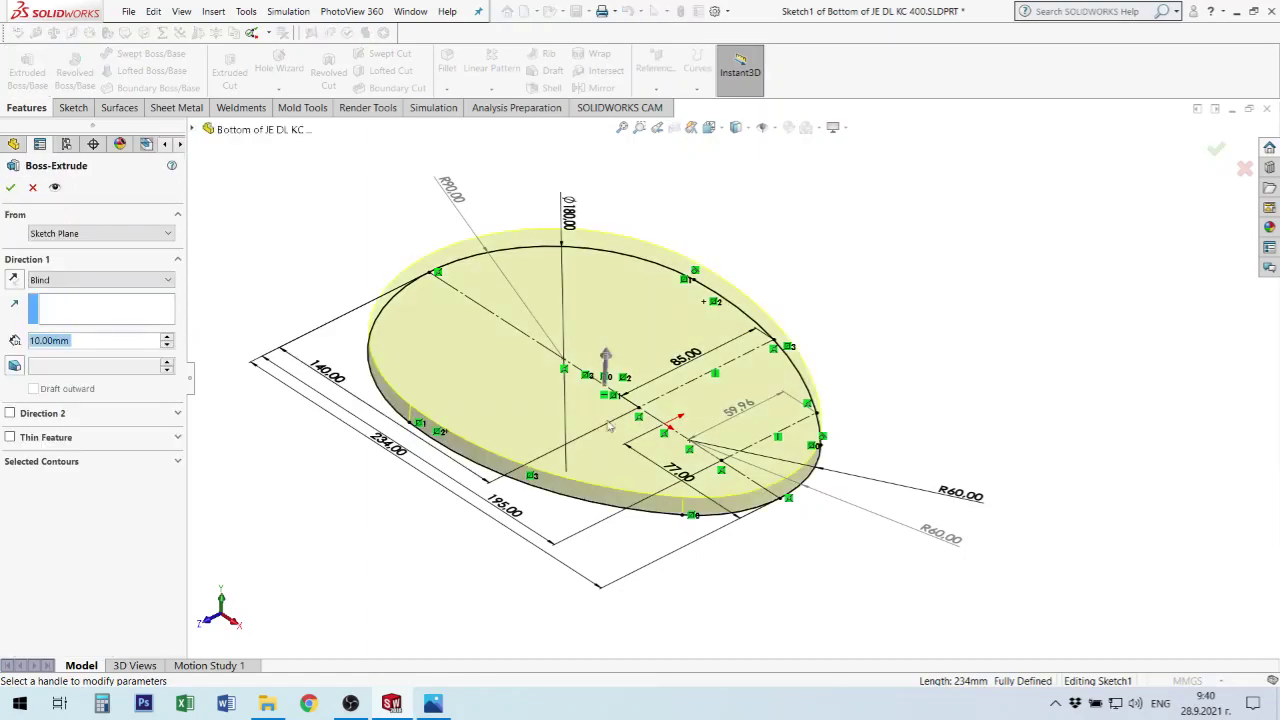
mouse_move(861, 449)
middle_down()
mouse_move(901, 393)
mouse_move(878, 372)
middle_up()
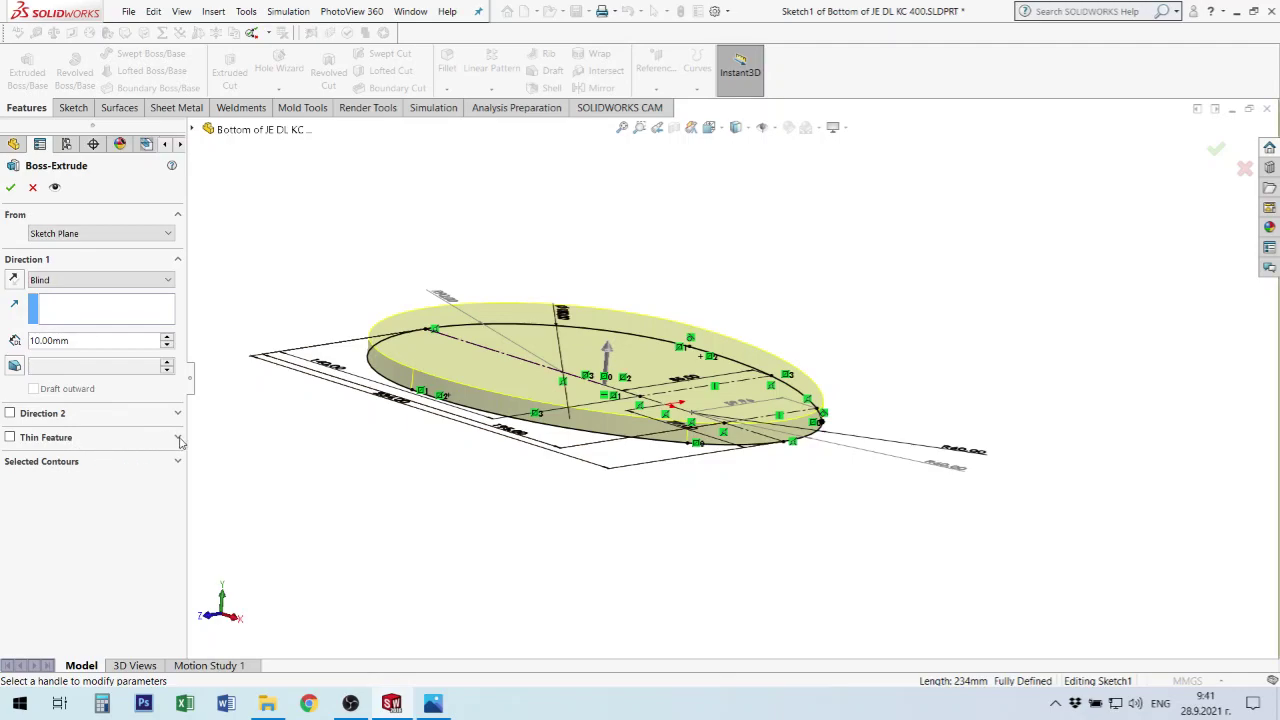
Try a second extrusion direction with increased depth, then remove it.
click(177, 437)
click(178, 413)
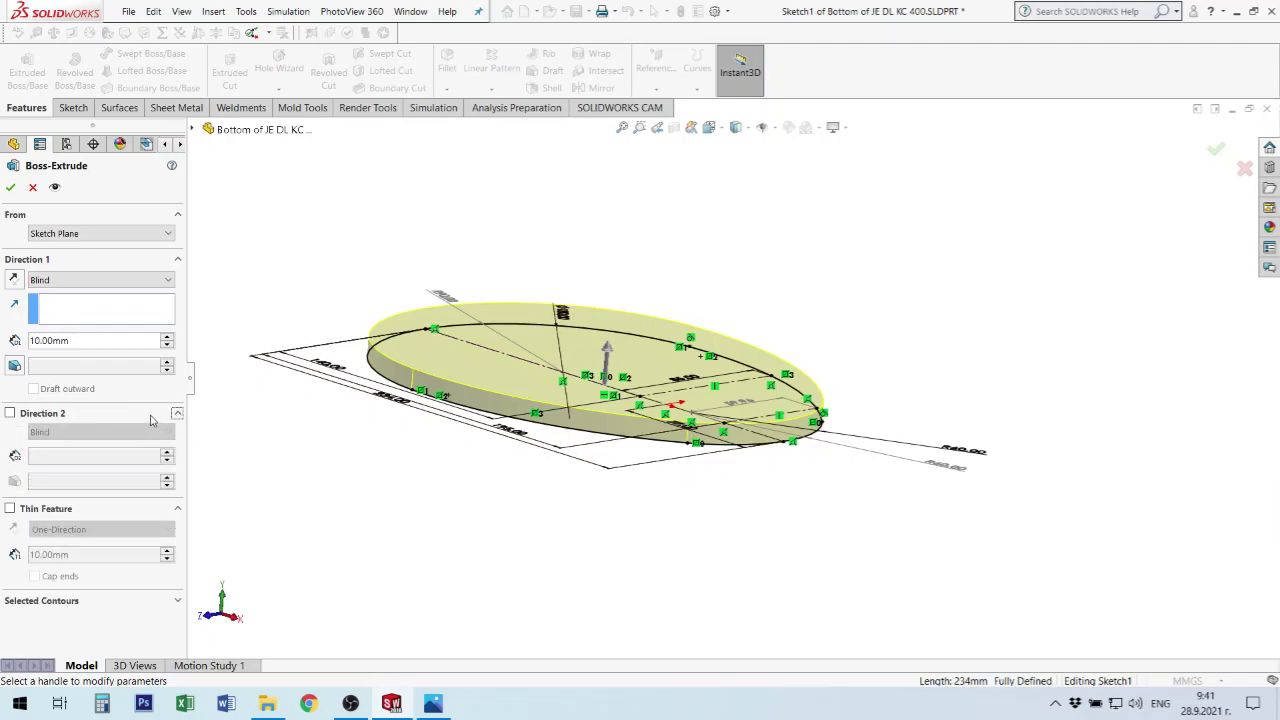
click(10, 413)
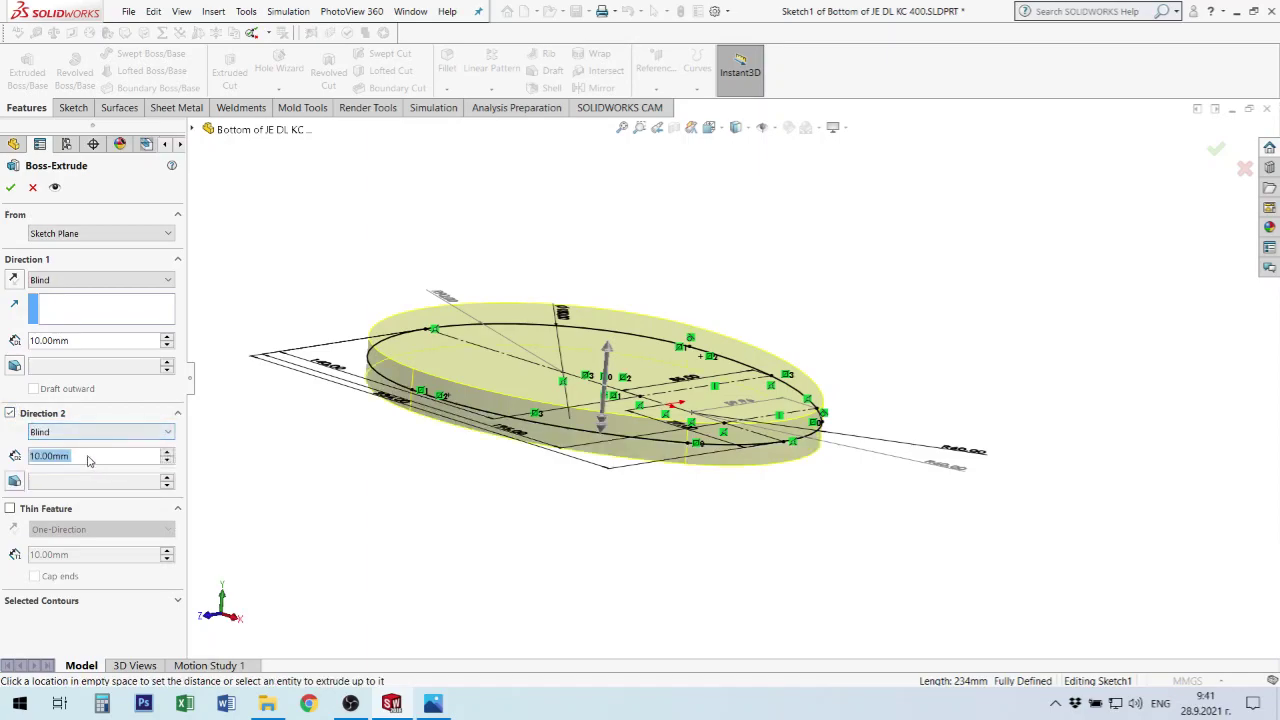
mouse_move(867, 517)
middle_down()
mouse_move(910, 469)
mouse_move(894, 480)
middle_up()
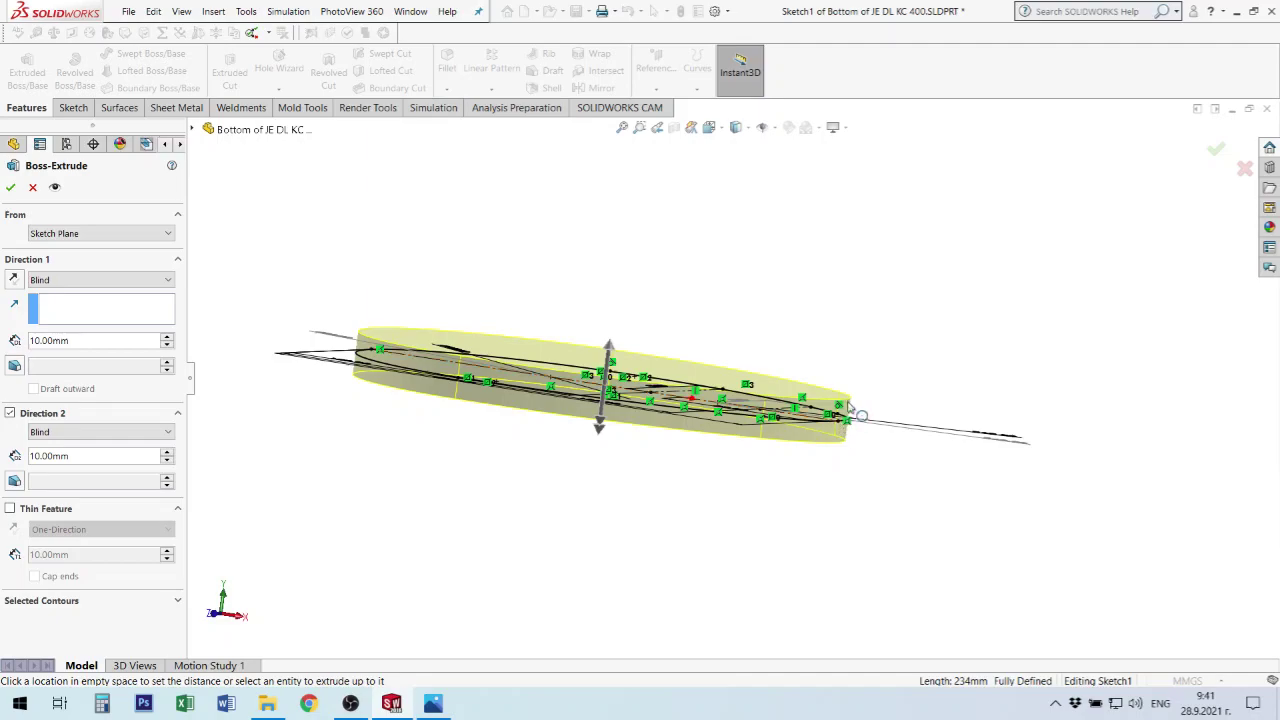
middle_drag(843, 457, 829, 441)
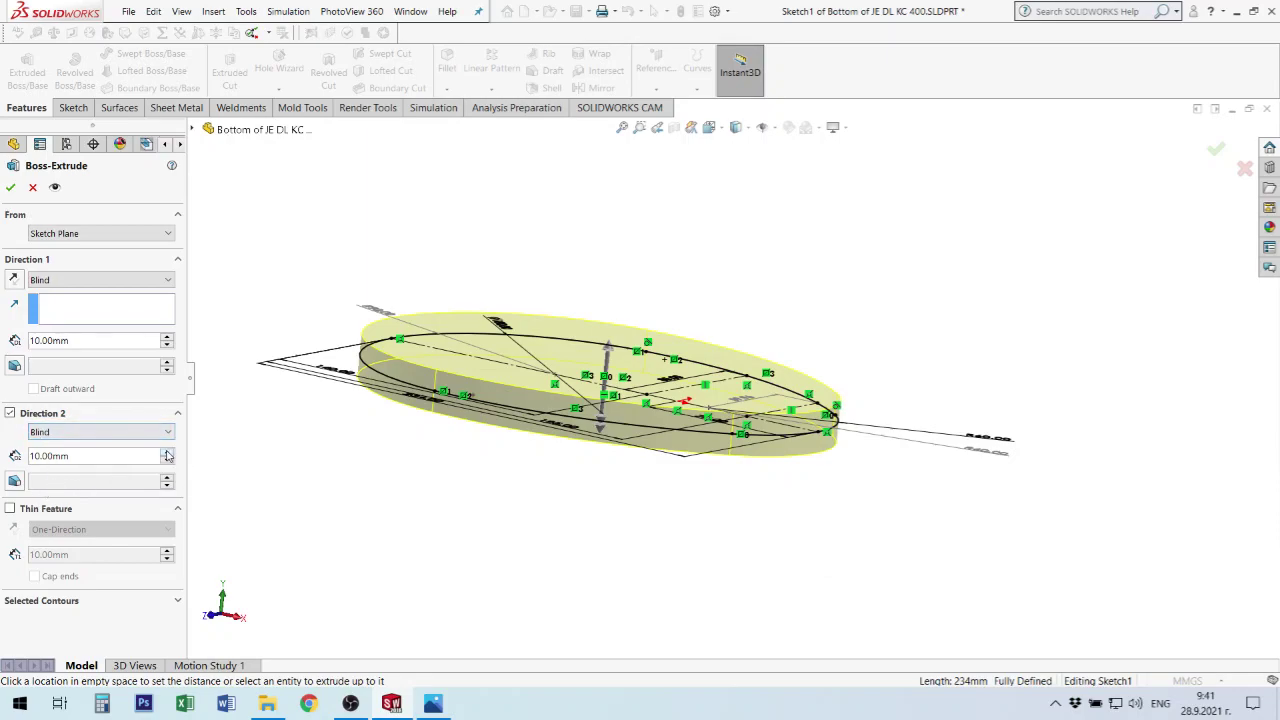
click(167, 453)
click(167, 453)
click(167, 453)
click(167, 453)
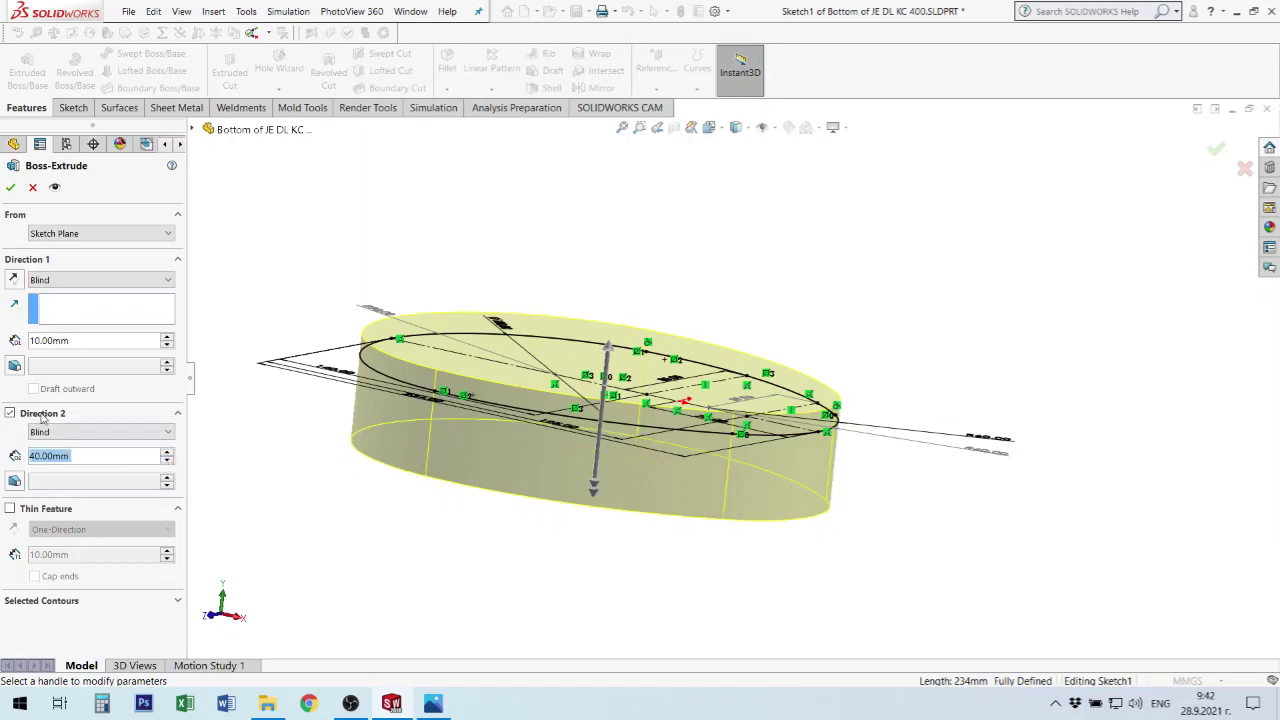
click(10, 413)
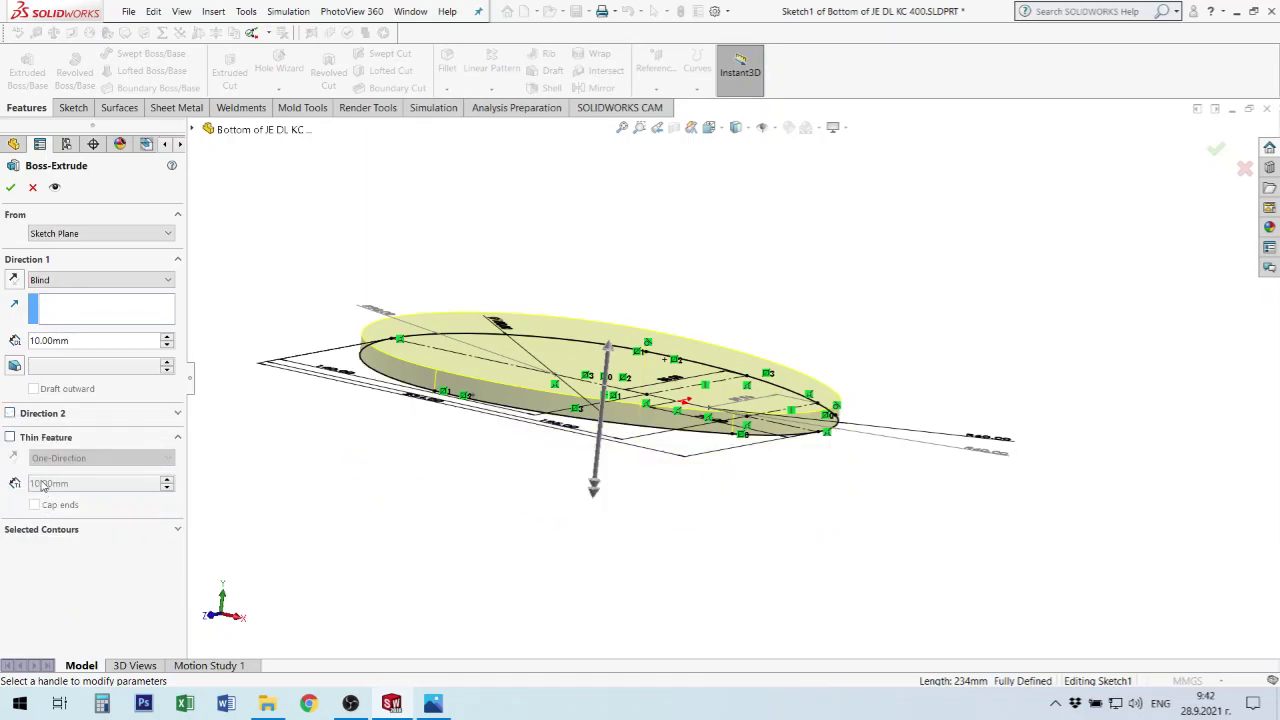
Try a thin-walled ring extrusion, flipping the wall inside and back outside the outline.
click(10, 440)
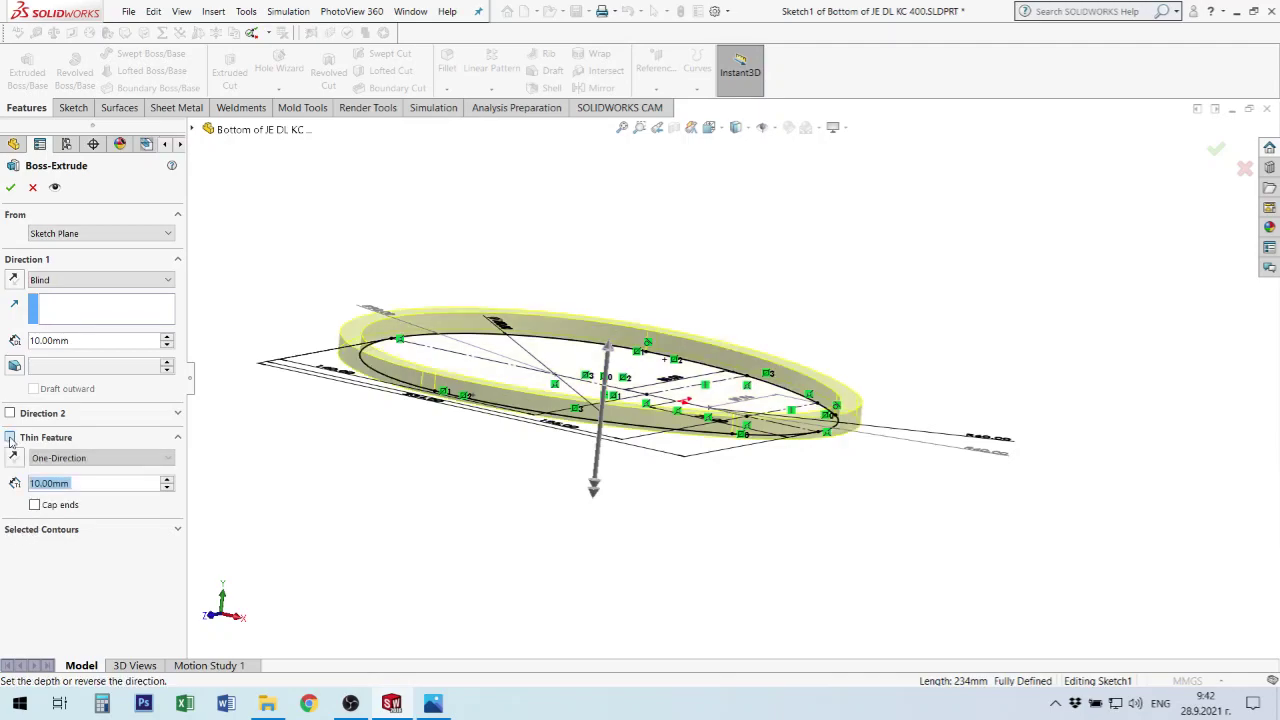
mouse_move(371, 477)
middle_down()
mouse_move(351, 512)
mouse_move(360, 531)
middle_up()
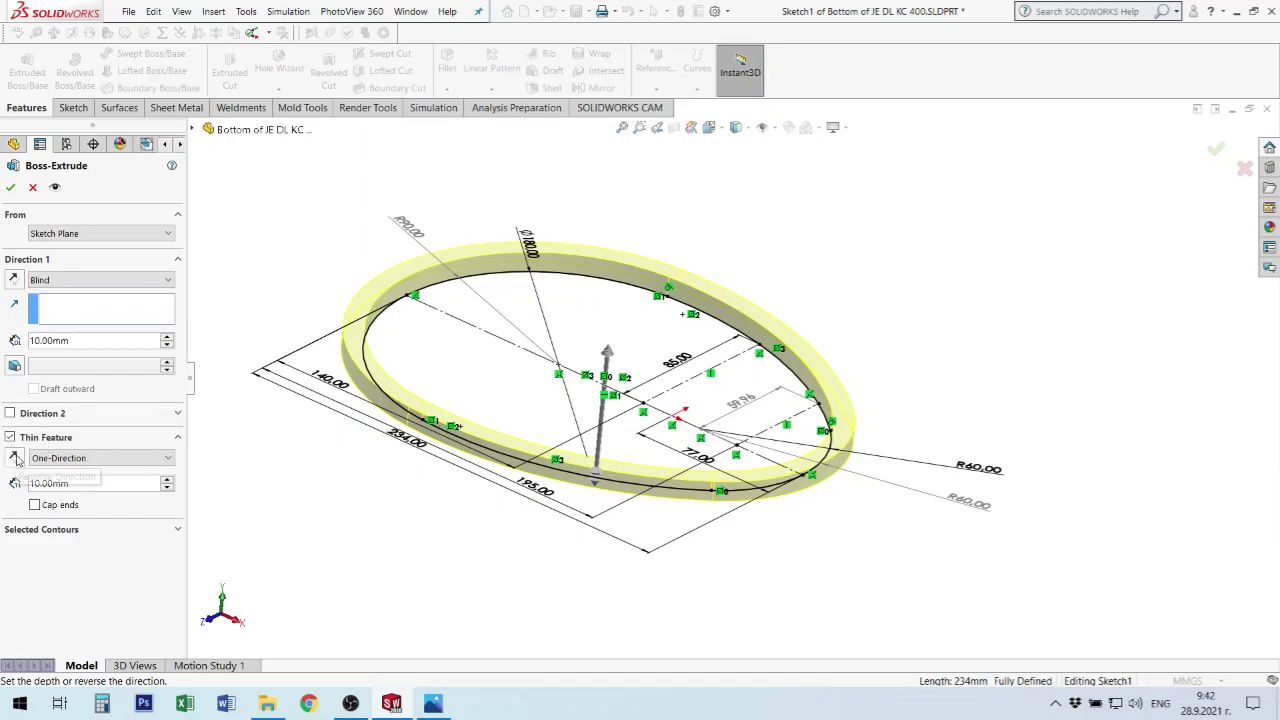
click(14, 458)
click(15, 458)
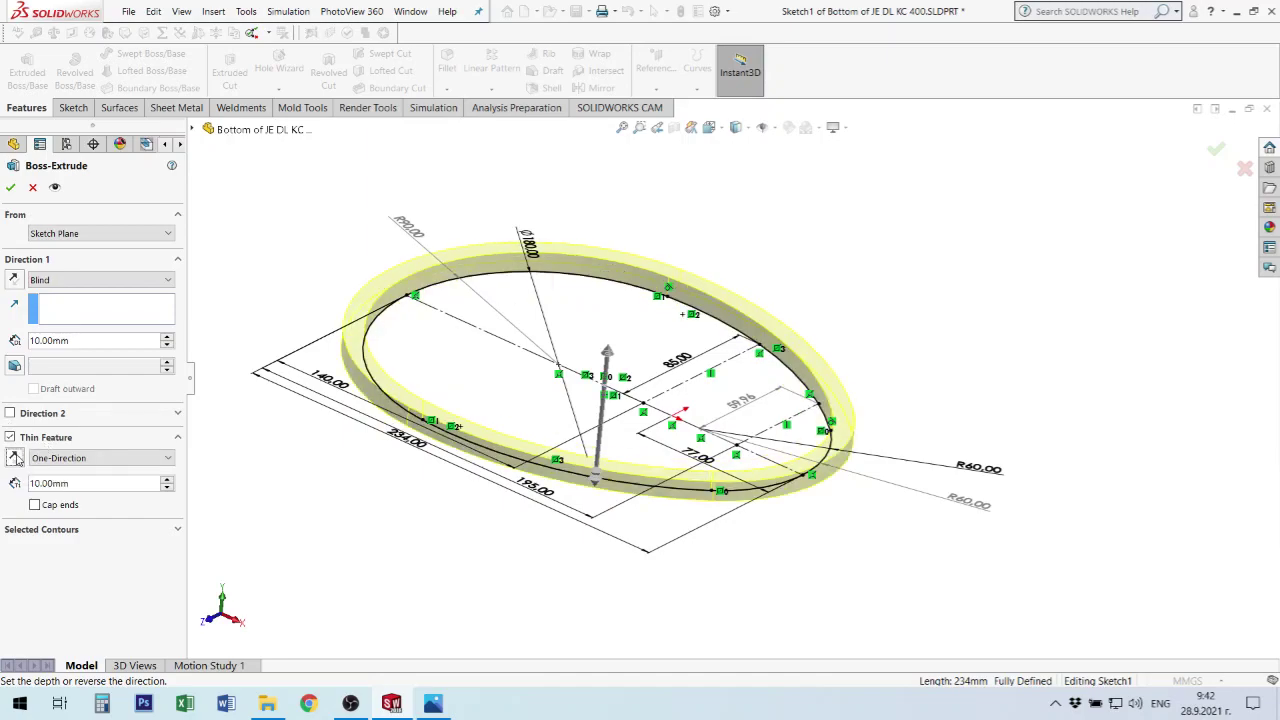
mouse_move(715, 445)
middle_down()
mouse_move(727, 352)
mouse_move(911, 307)
middle_up()
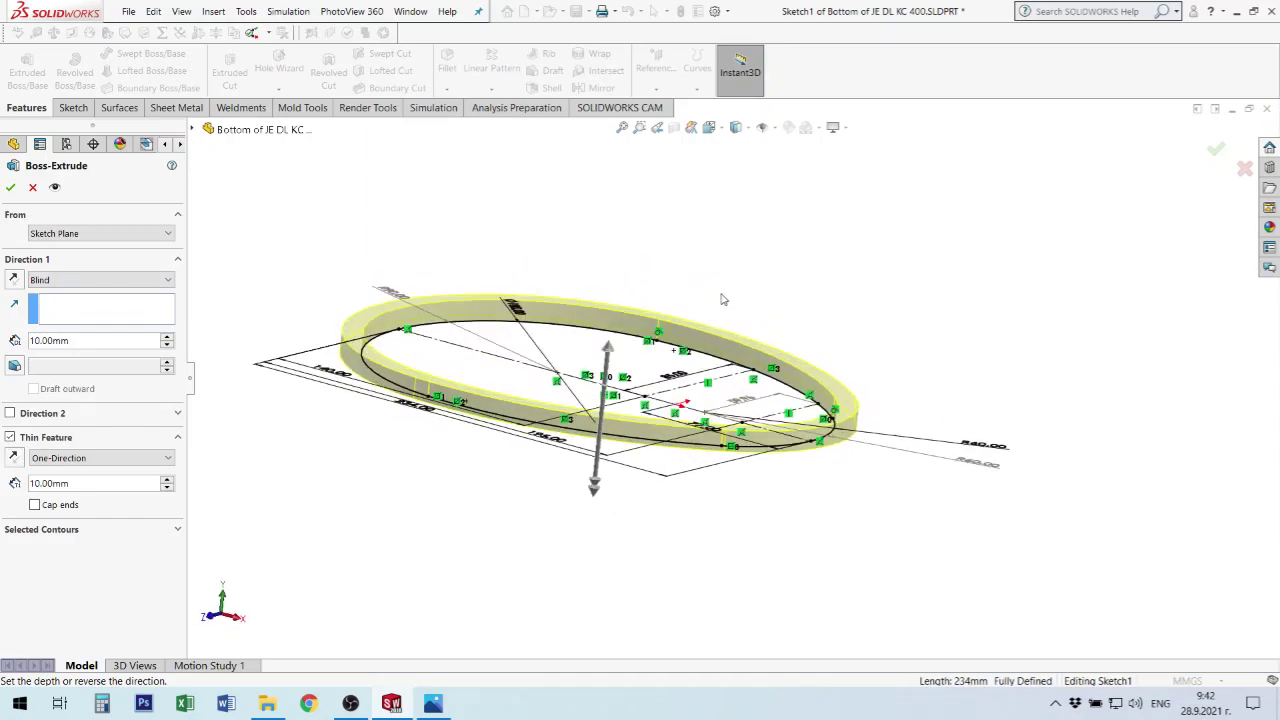
Reverse the Direction 1 extrusion and return to a solid 10 mm slab.
click(12, 281)
click(13, 281)
click(13, 281)
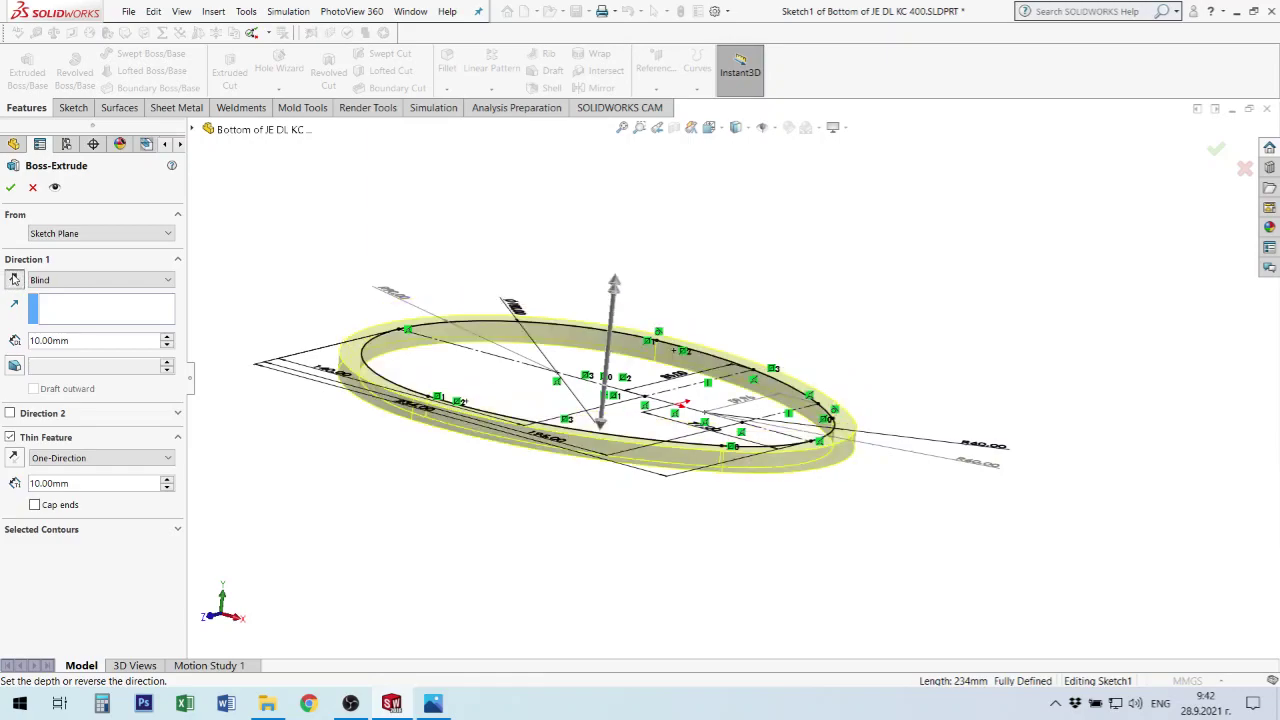
click(11, 438)
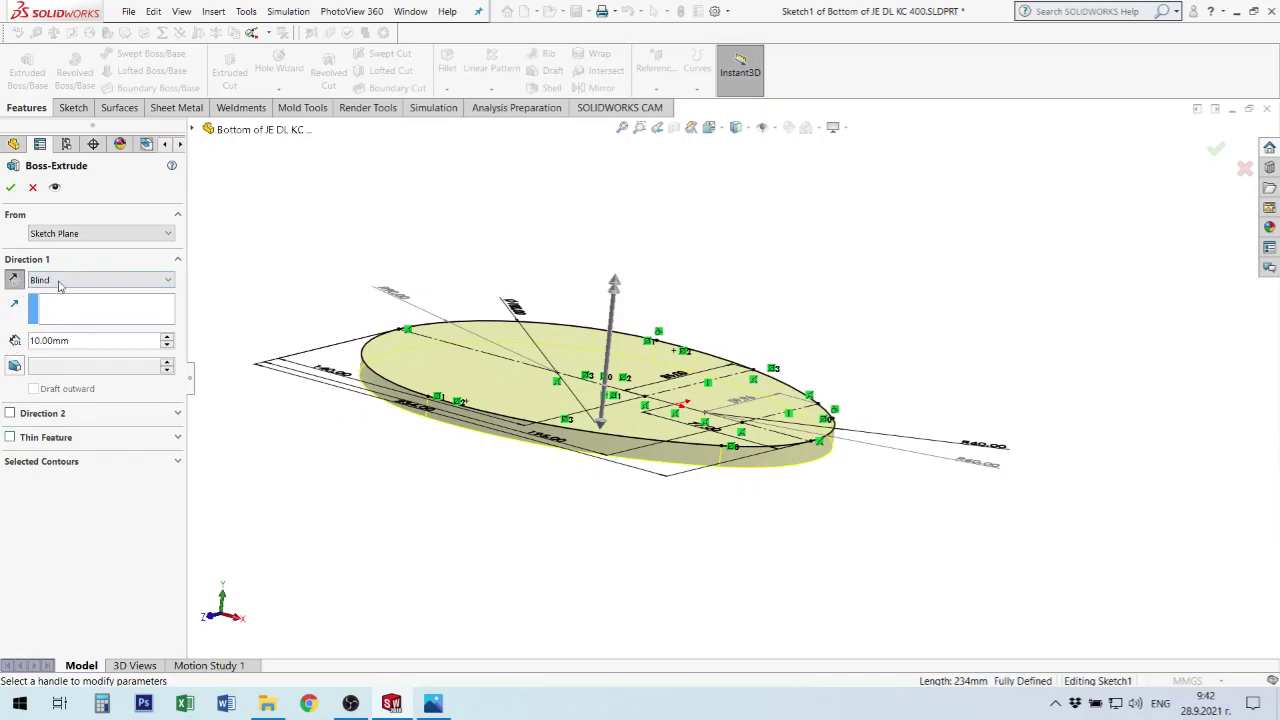
Try a Mid Plane end condition, then return to Blind 10 mm and reverse the extrusion direction.
click(168, 281)
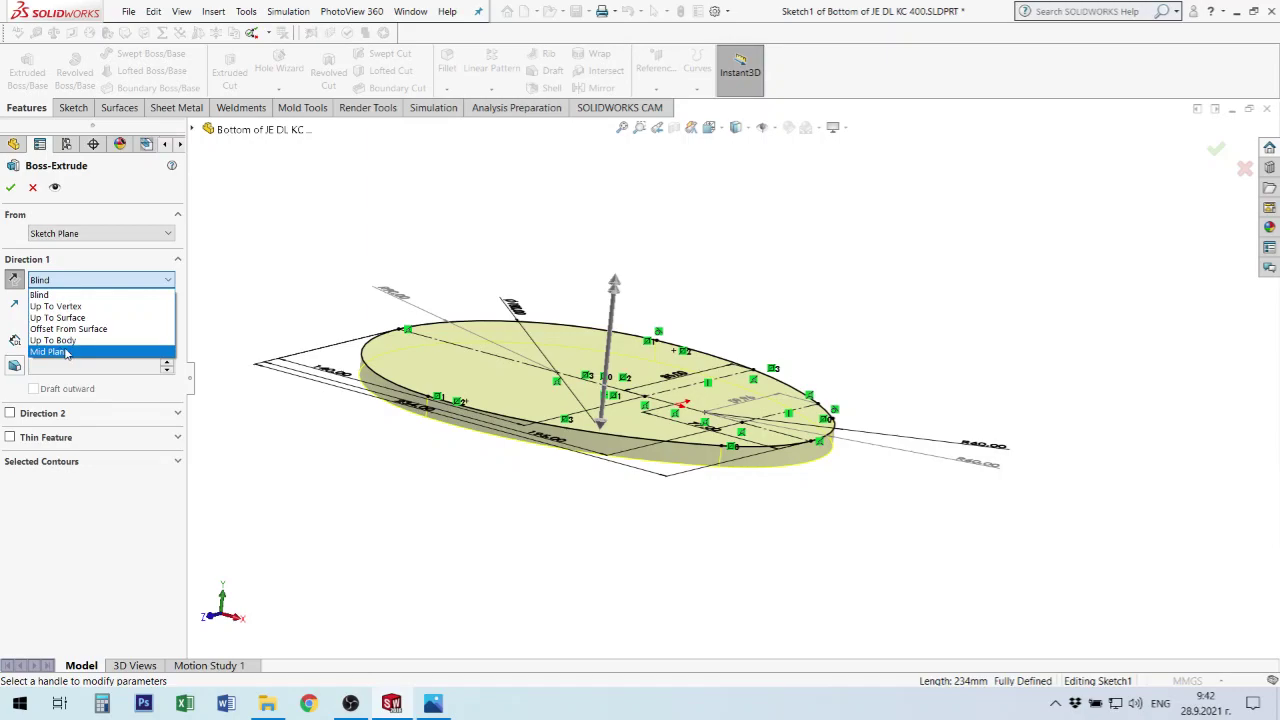
click(66, 353)
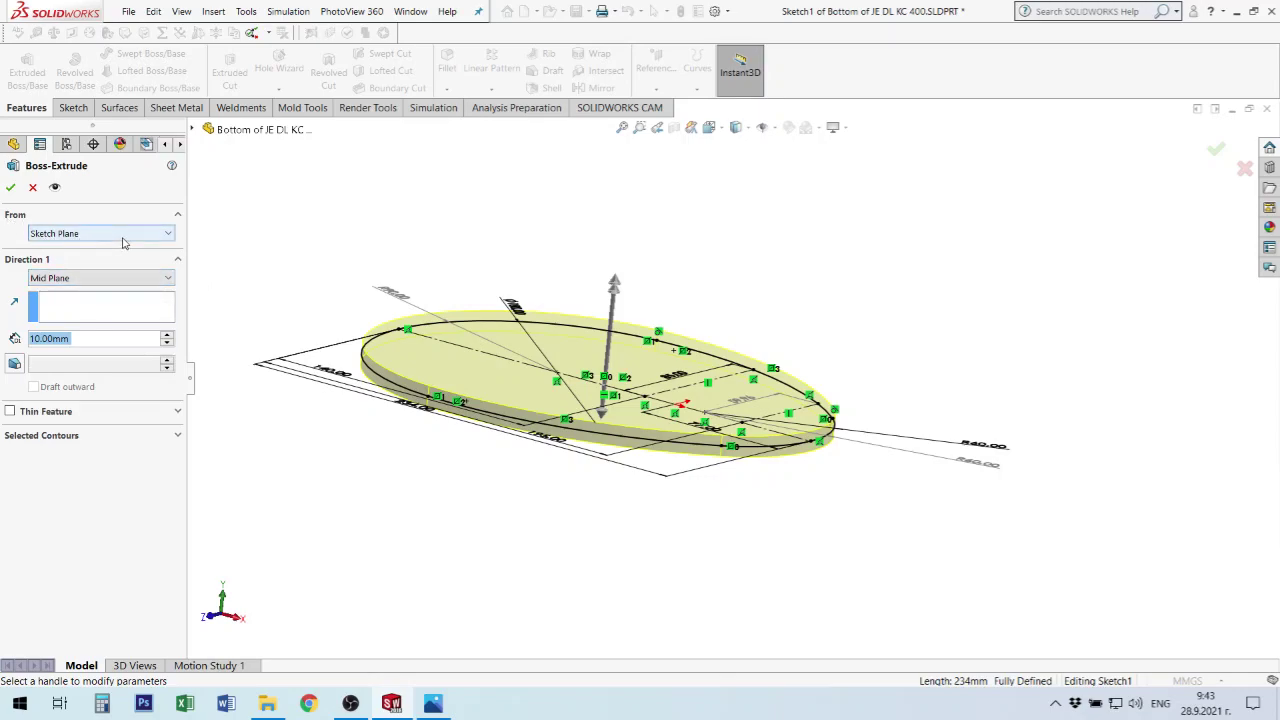
click(80, 278)
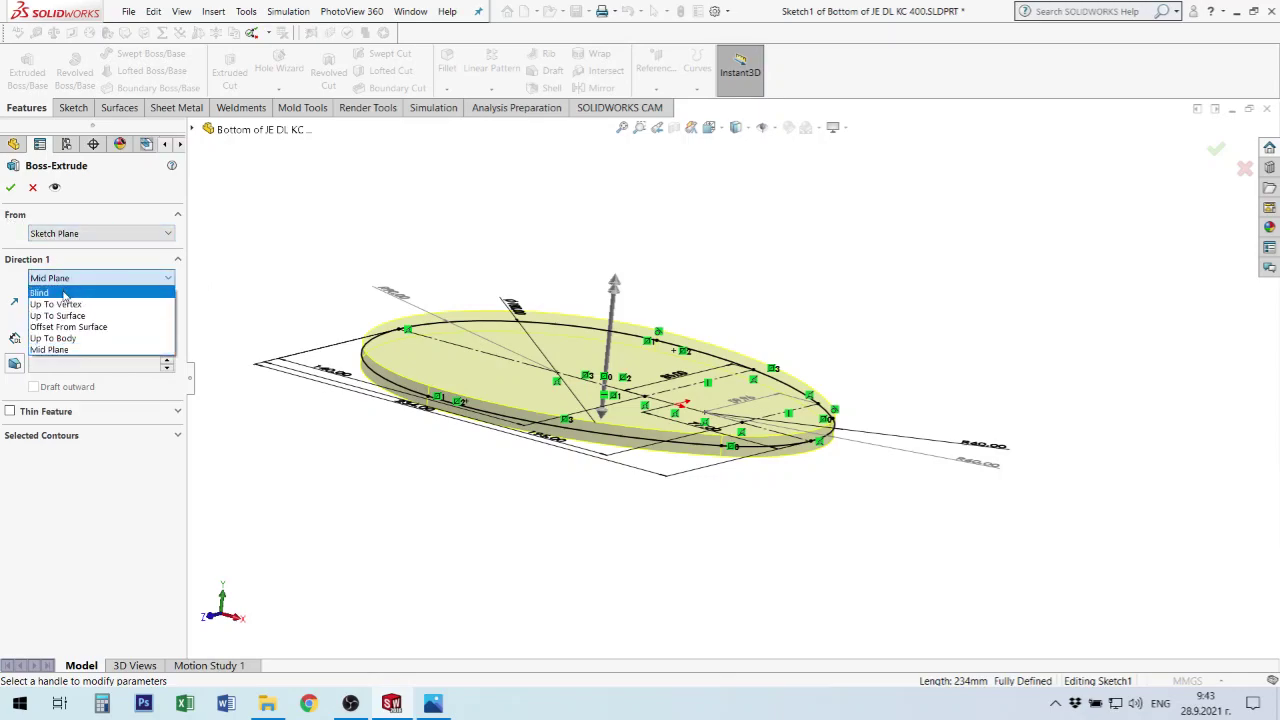
click(66, 291)
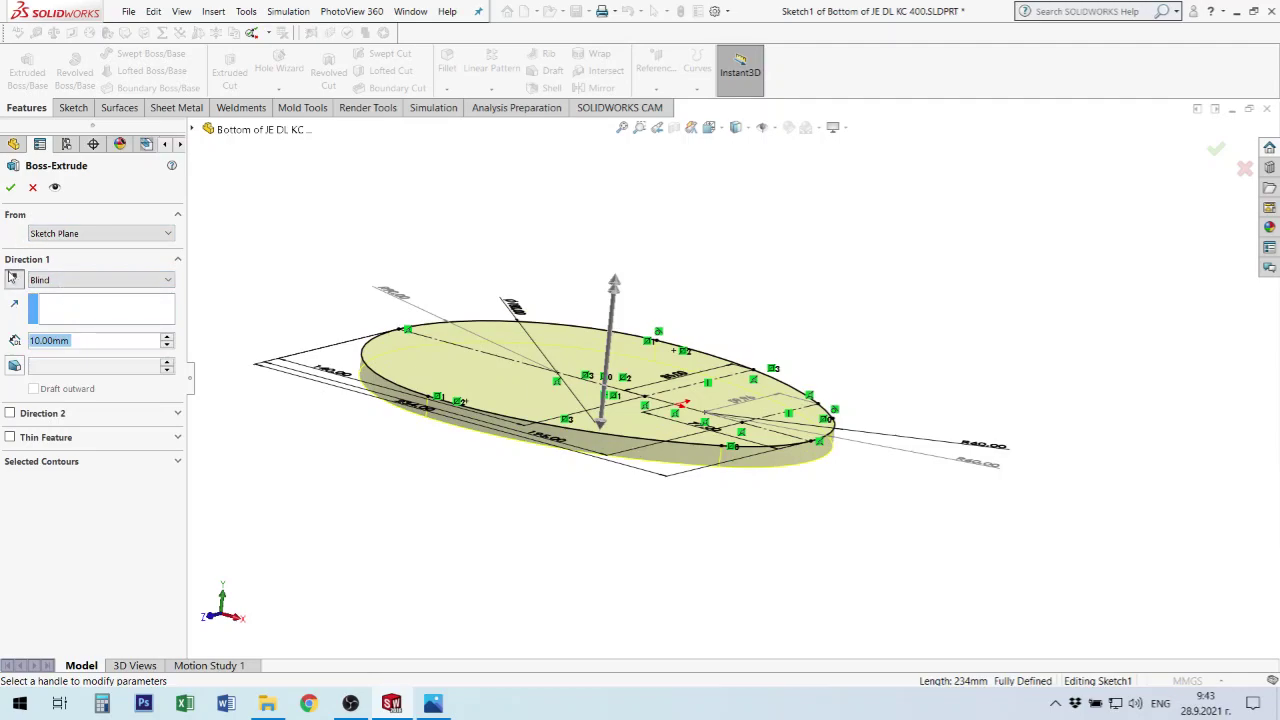
click(13, 278)
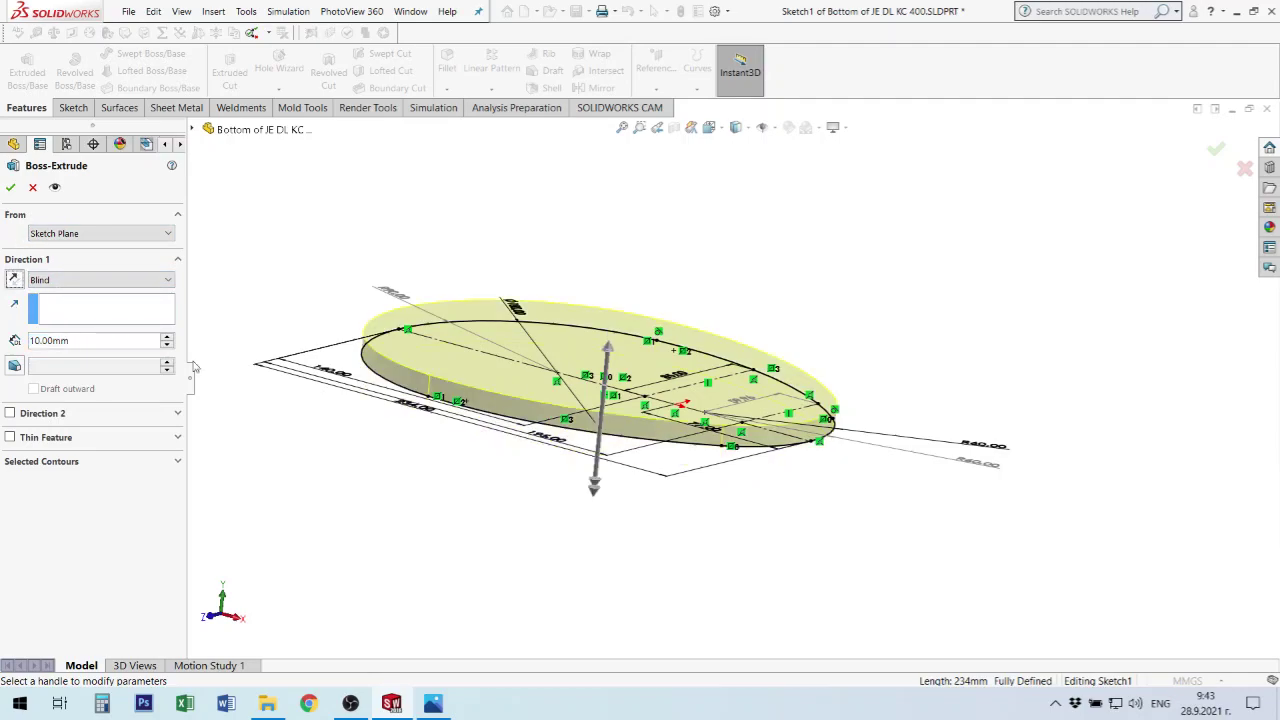
Drop the trial 17 mm second direction and extrude the egg profile 20 mm Blind as Boss-Extrude1.
click(596, 490)
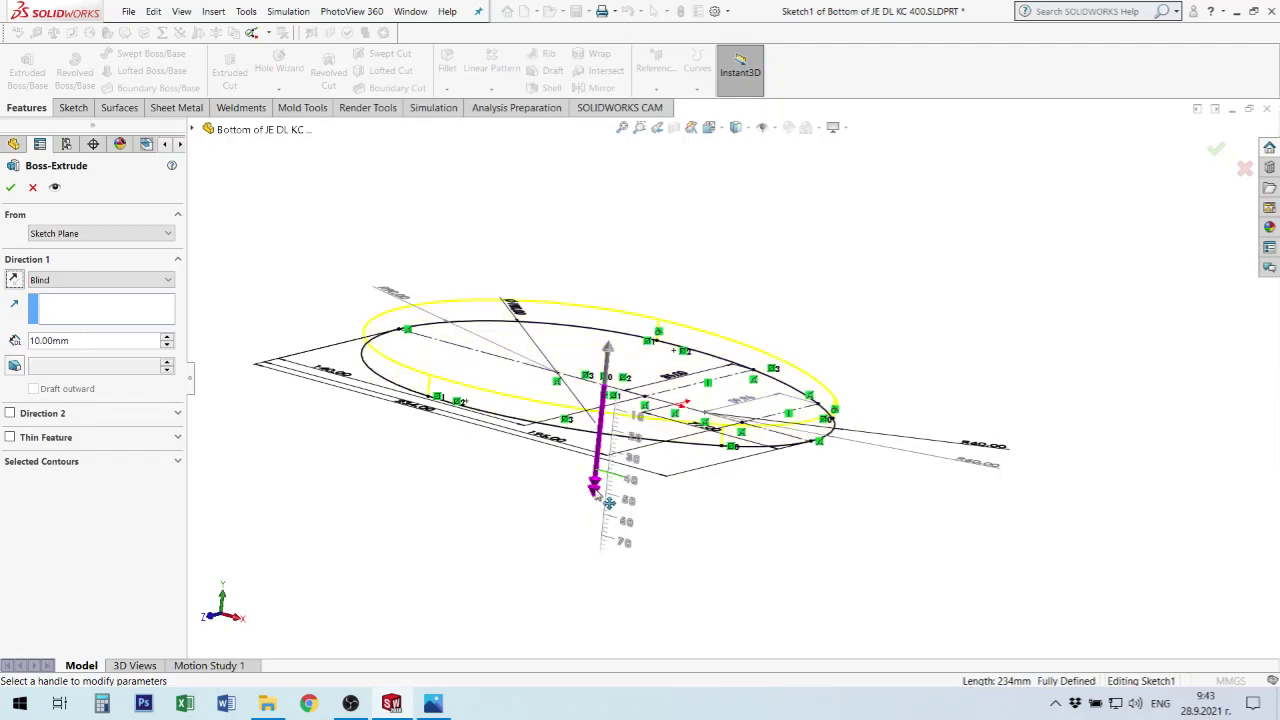
click(658, 237)
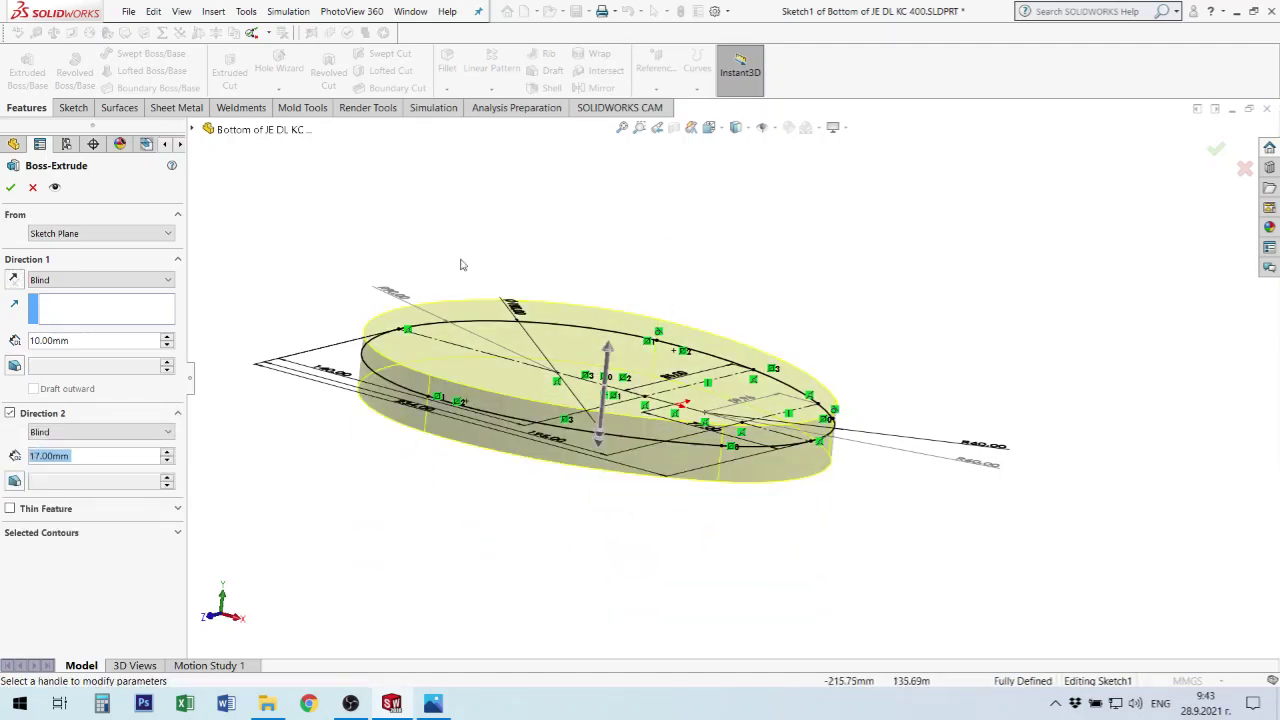
click(10, 413)
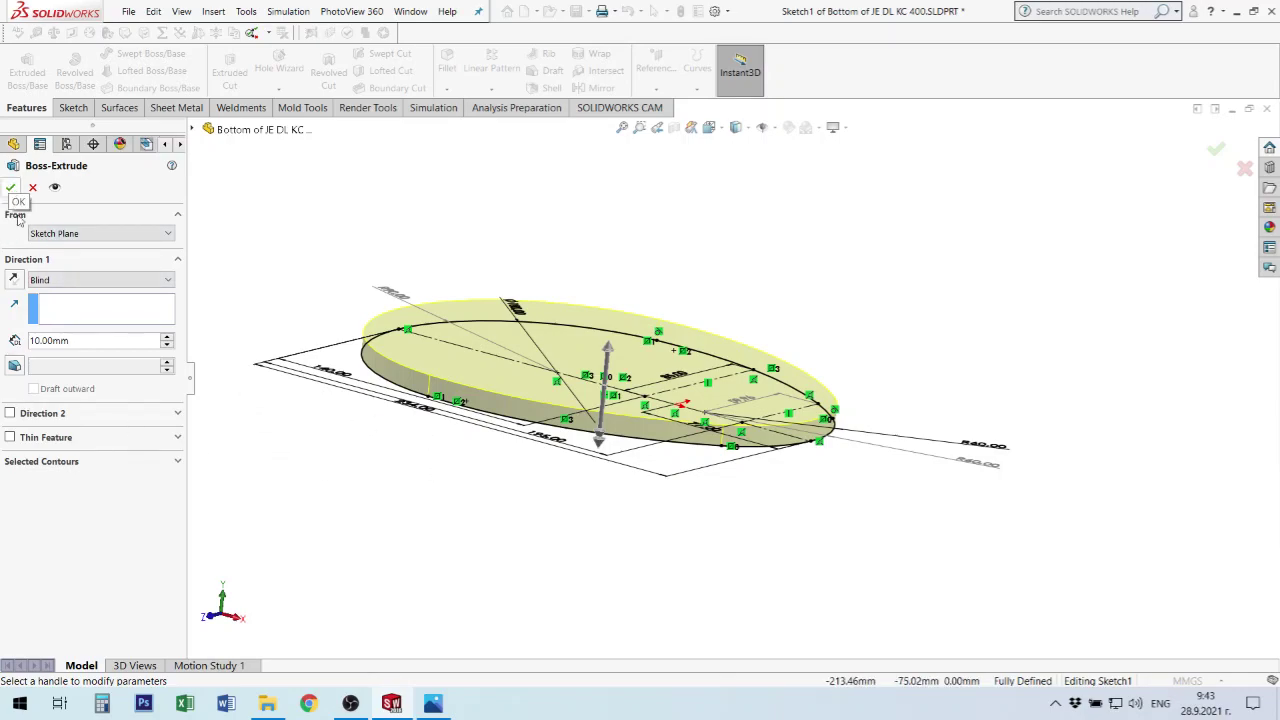
double_click(99, 340)
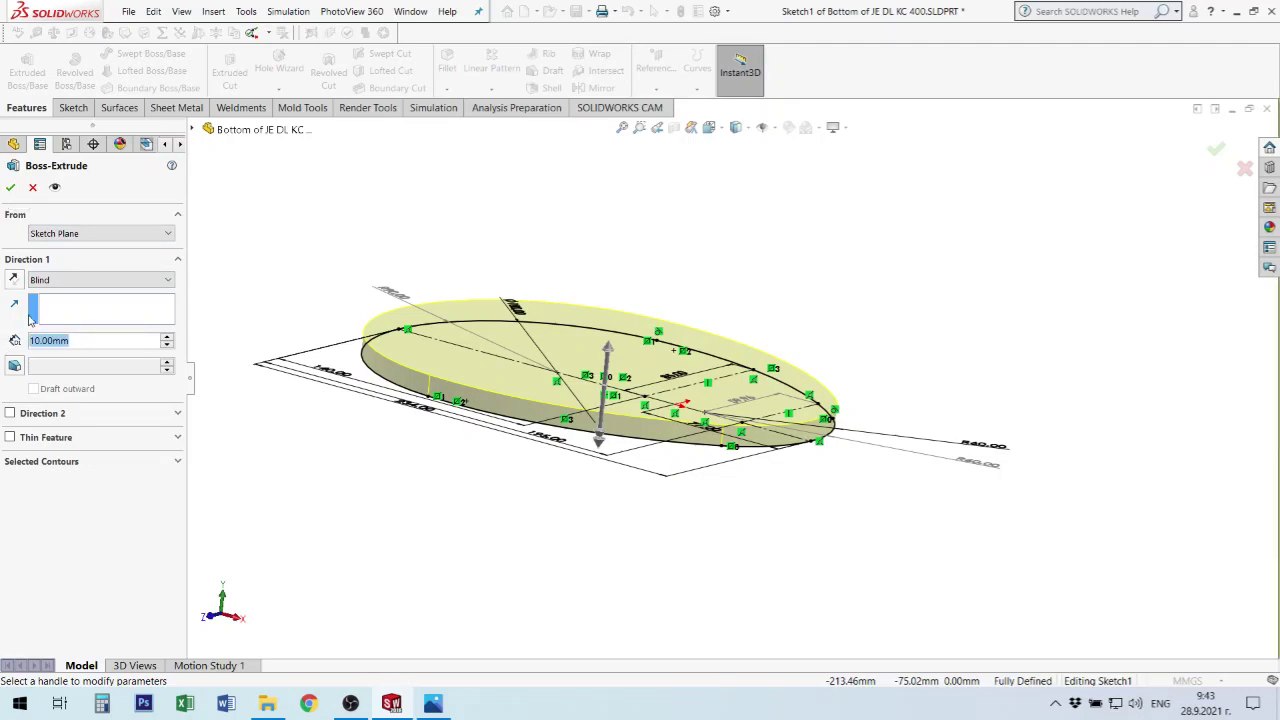
text(20)
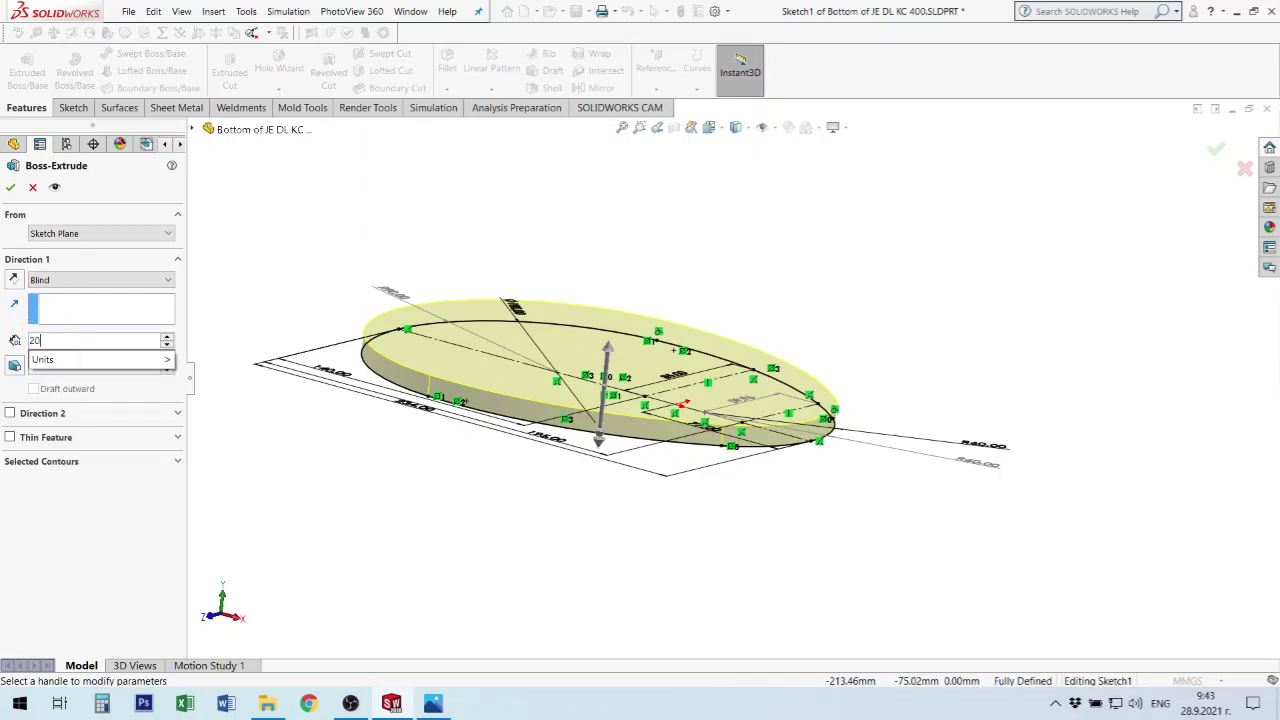
key(Return)
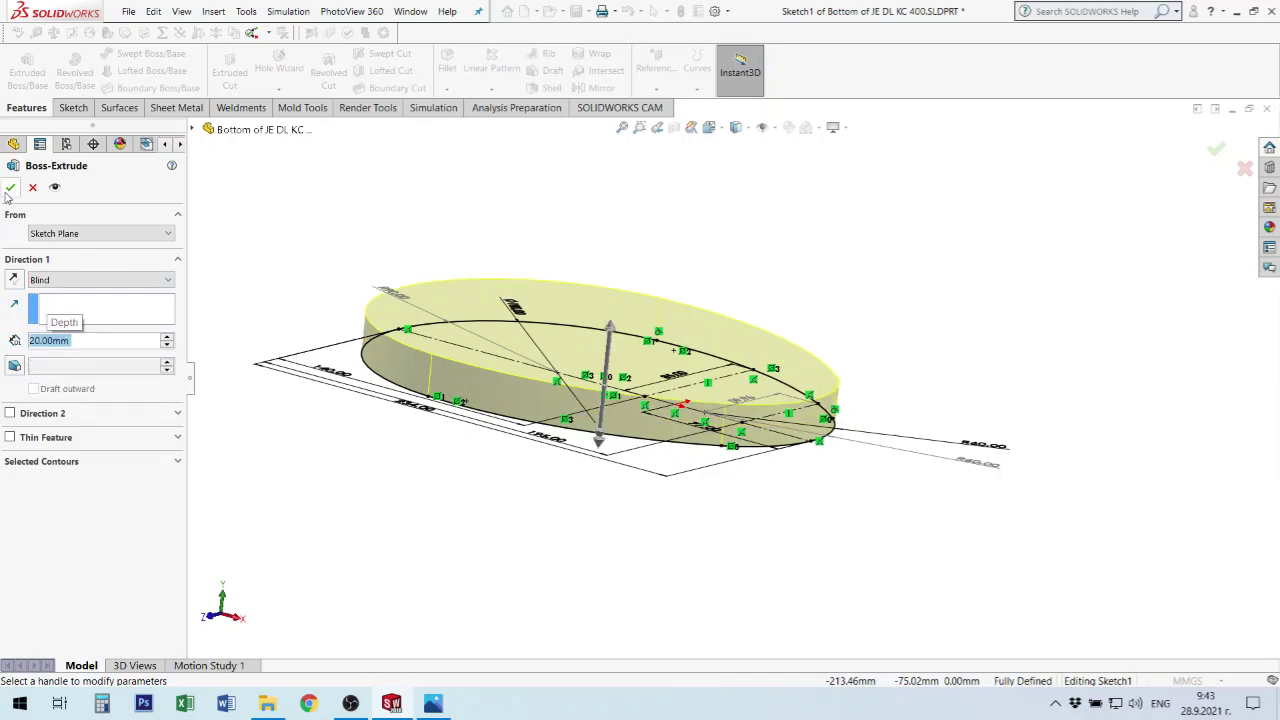
click(11, 188)
click(11, 188)
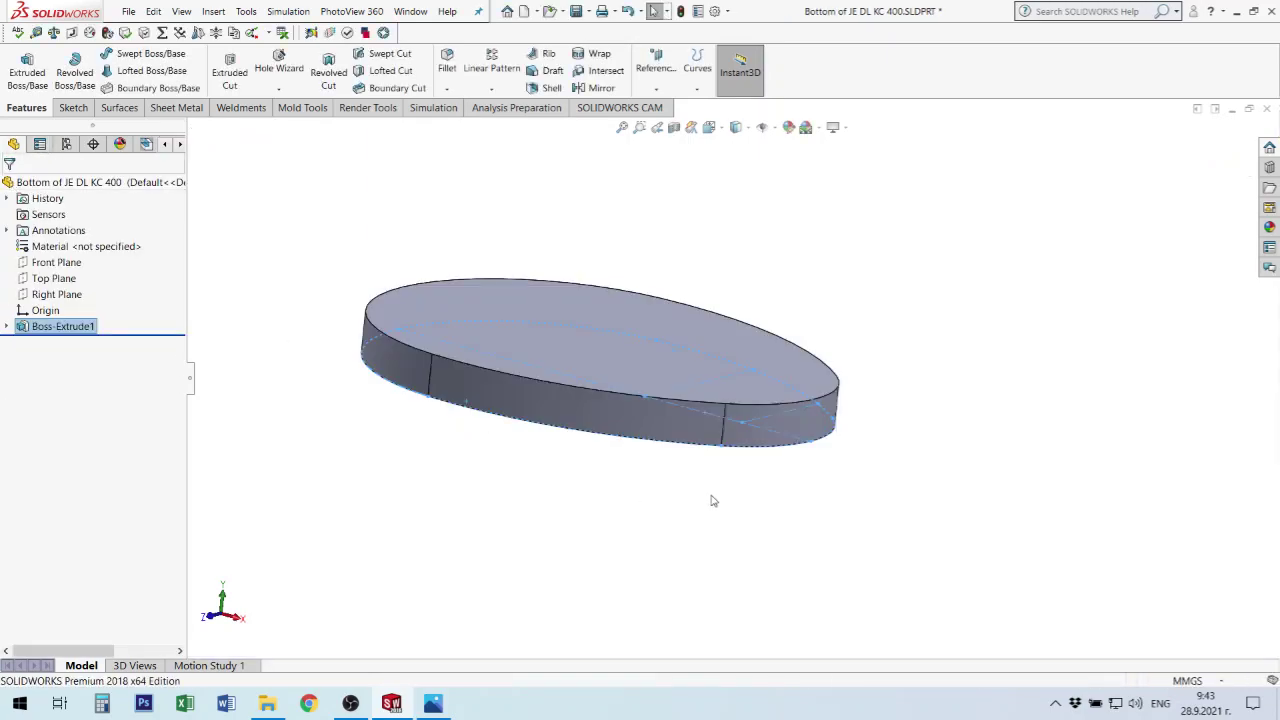
View the slab from underneath and select the outer edge of its bottom face.
middle_drag(631, 421, 586, 434)
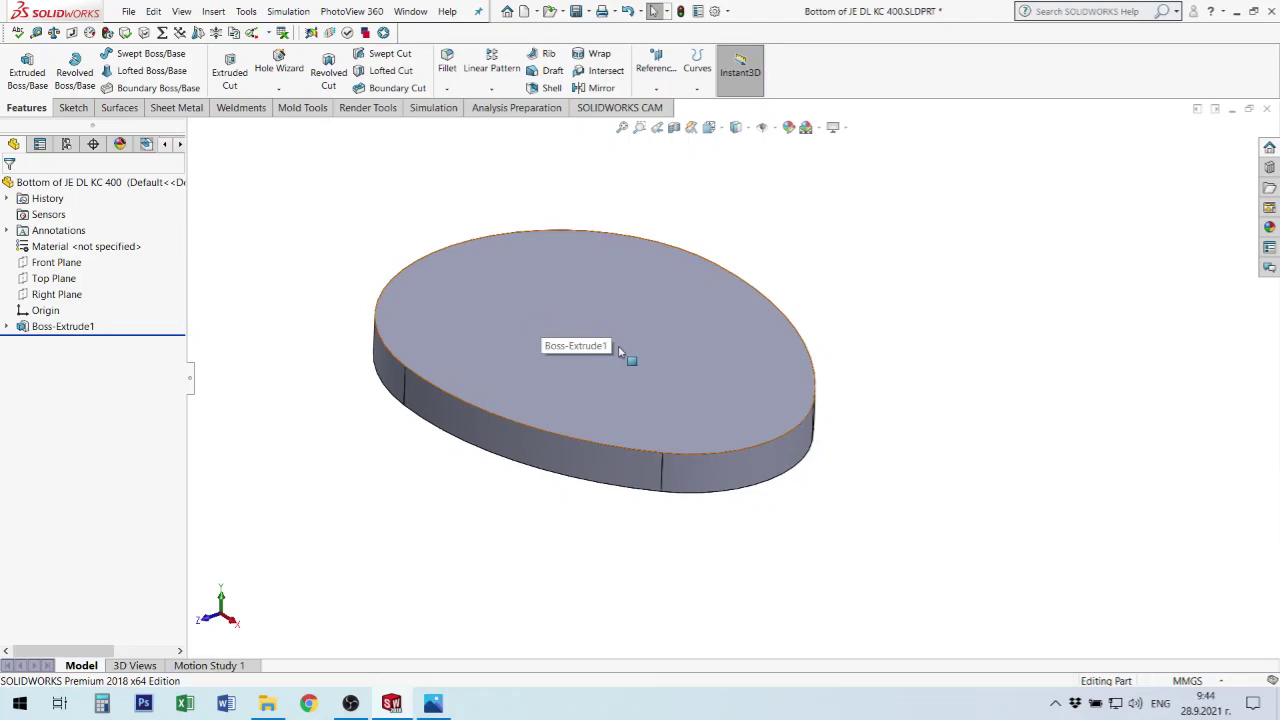
middle_drag(607, 354, 626, 286)
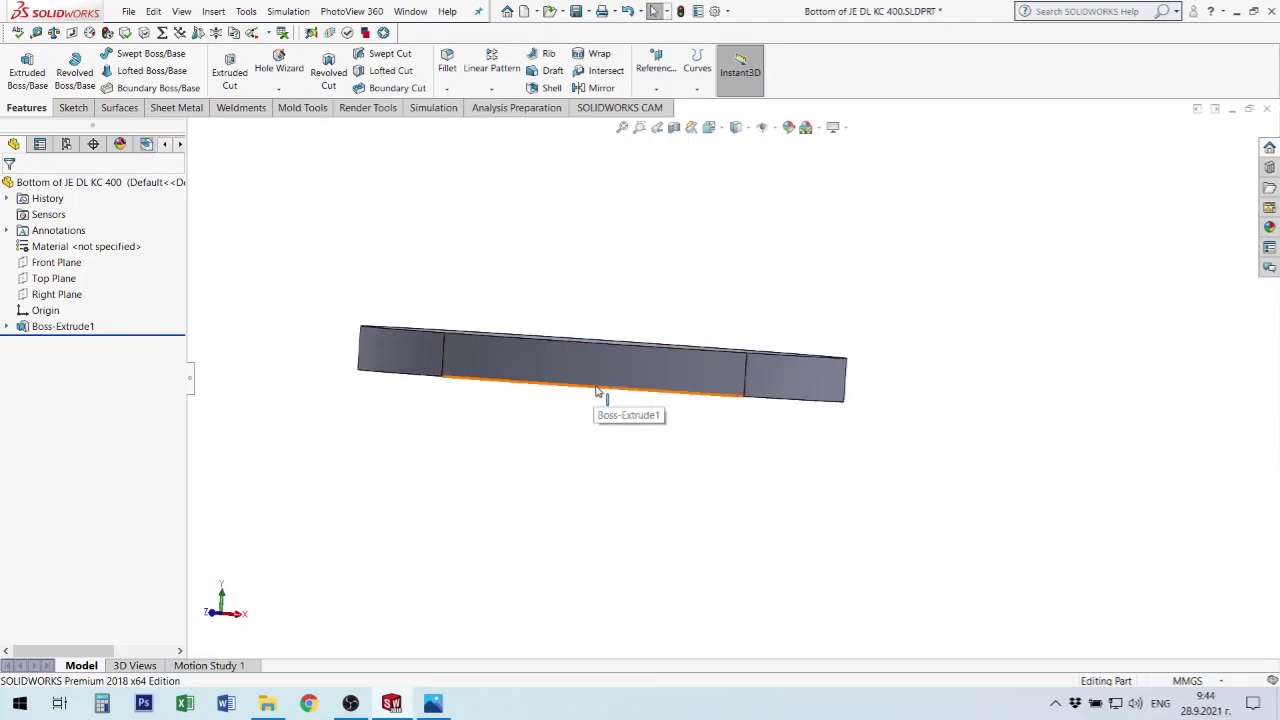
middle_drag(566, 429, 569, 368)
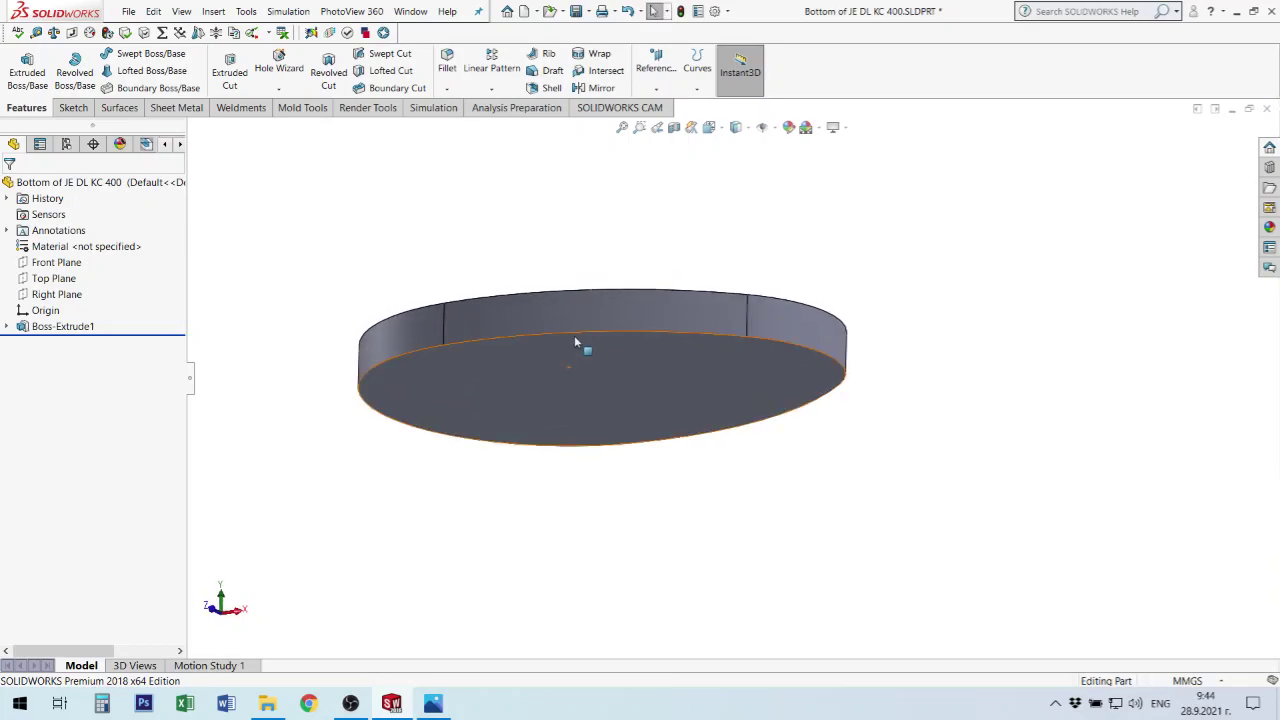
click(574, 333)
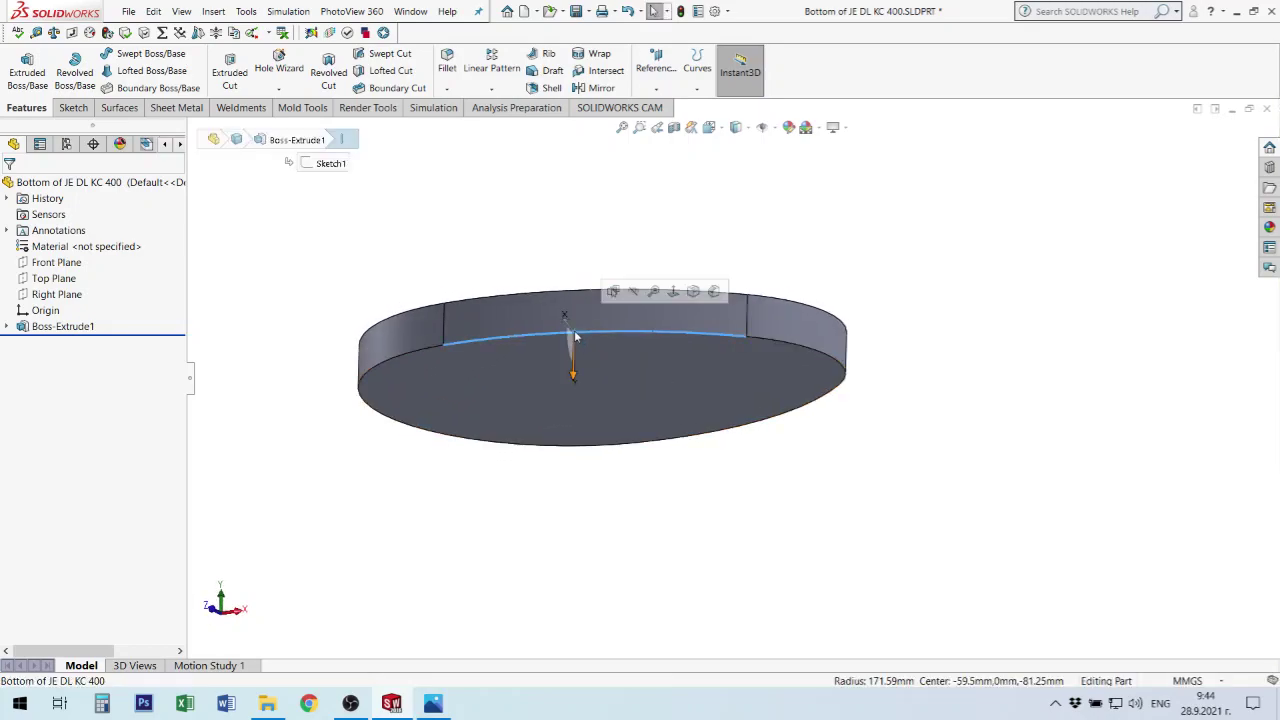
click(694, 292)
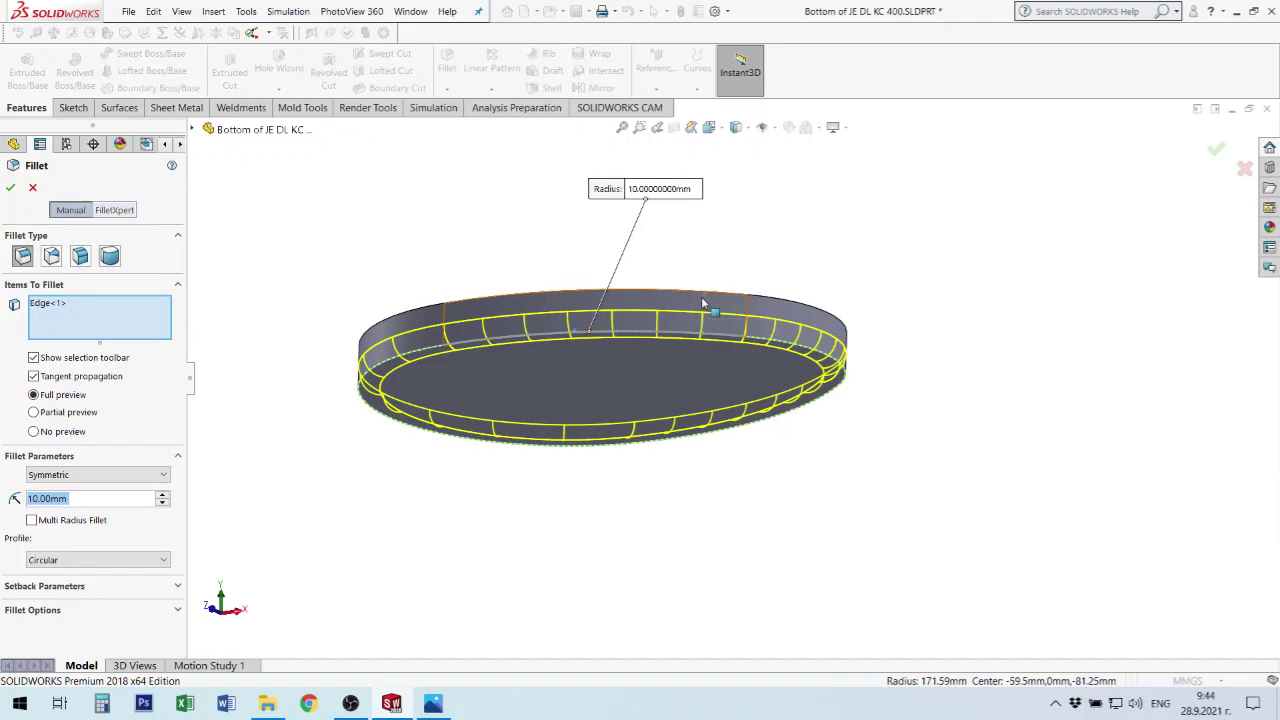
text(3)
key(Return)
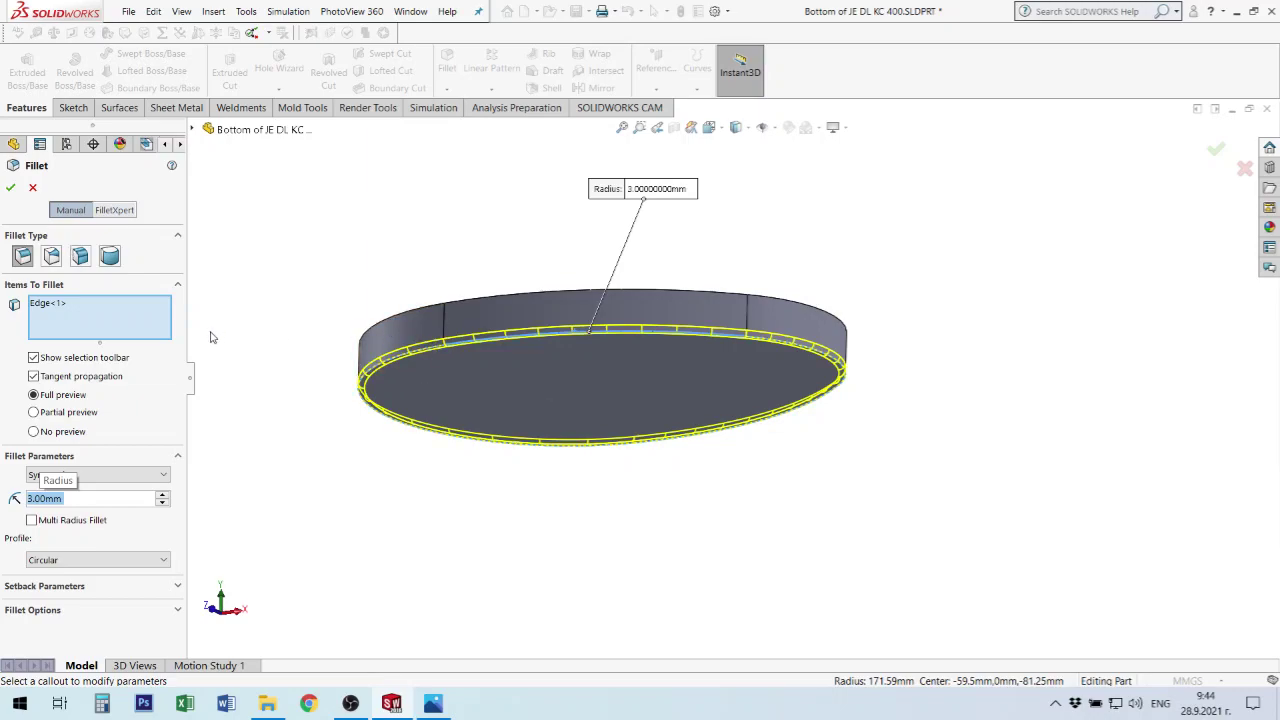
mouse_move(660, 339)
middle_down()
mouse_move(617, 400)
mouse_move(562, 533)
middle_up()
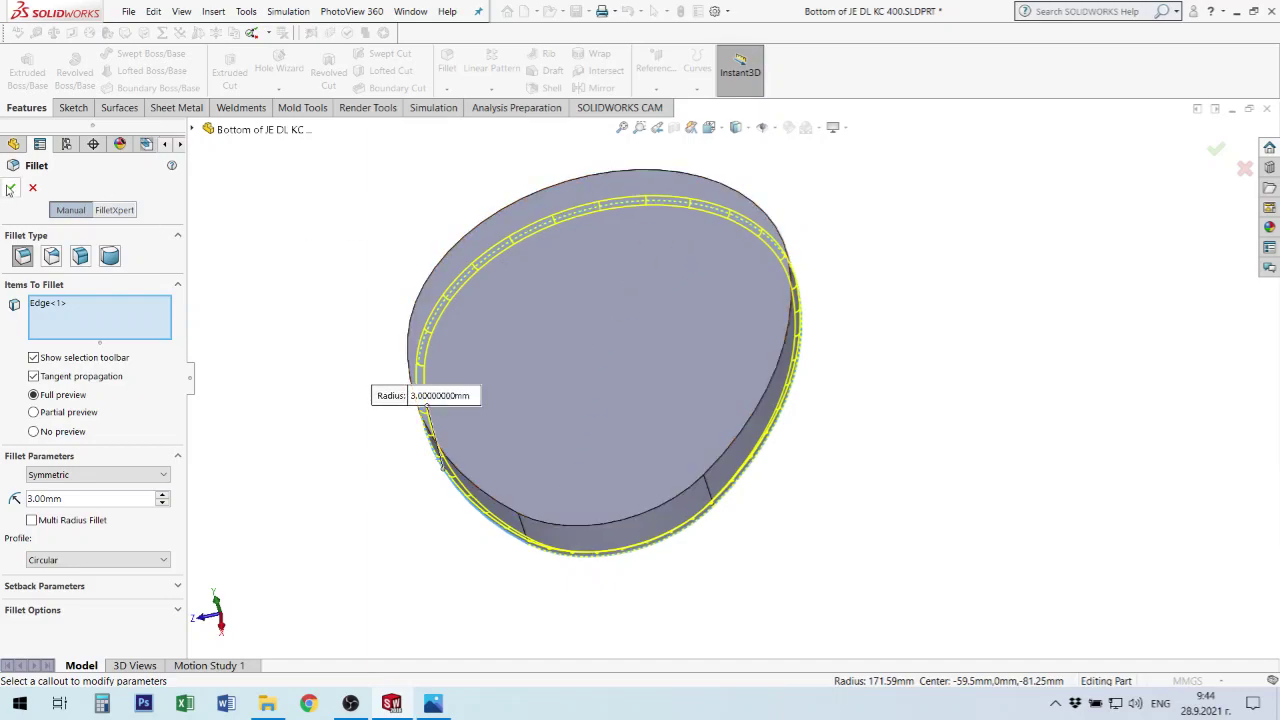
click(11, 186)
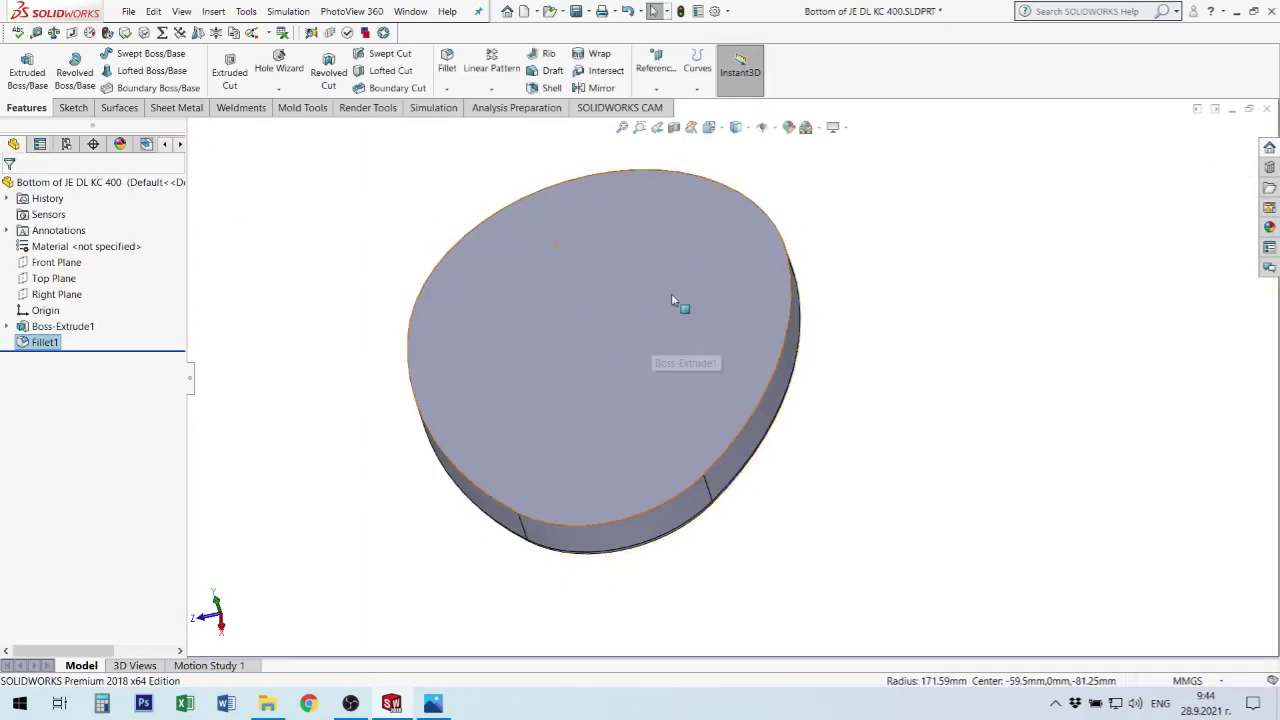
mouse_move(771, 360)
middle_down()
mouse_move(794, 246)
mouse_move(835, 213)
mouse_move(829, 254)
middle_up()
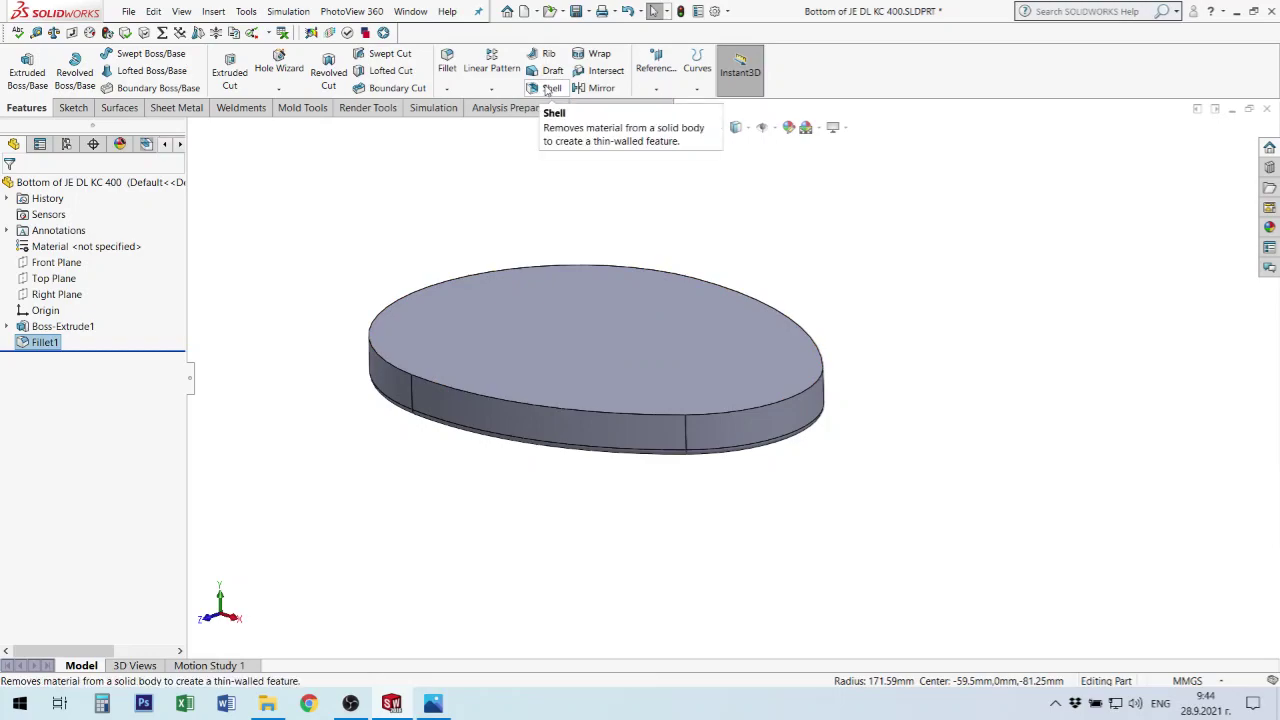
Shell the slab to a 3 mm wall with no faces removed, creating Shell1.
click(547, 89)
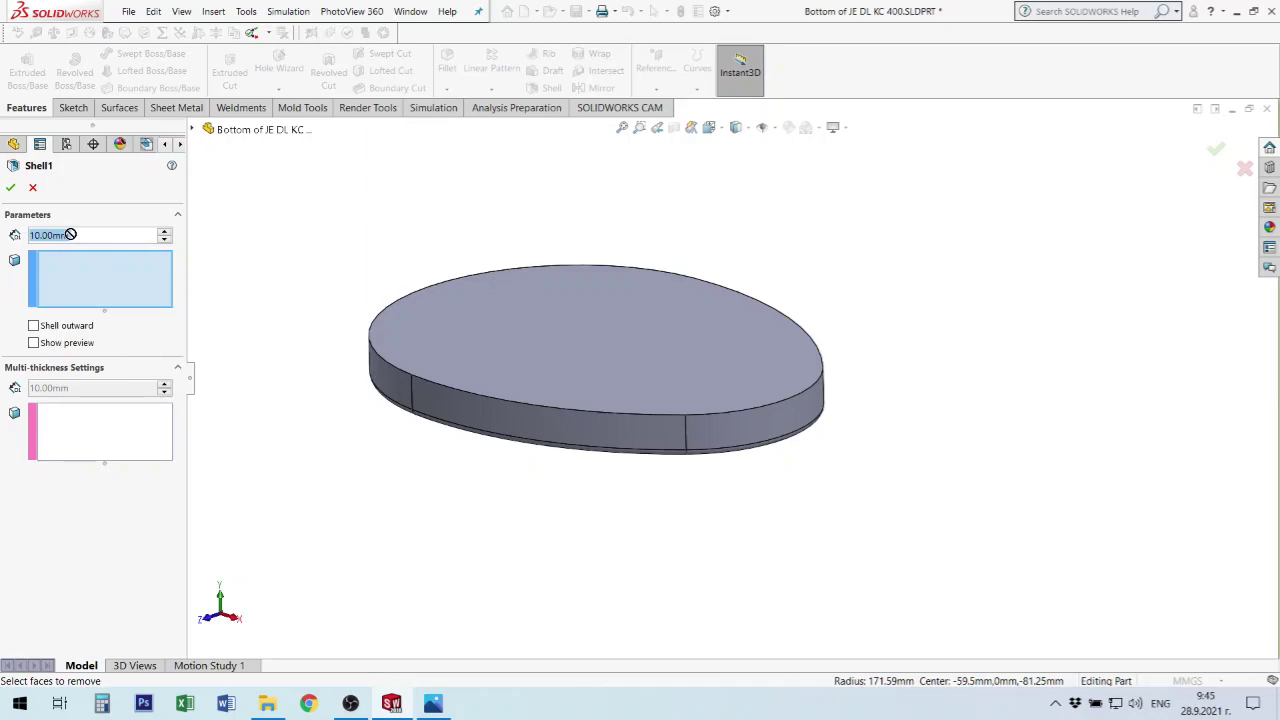
text(3)
key(Return)
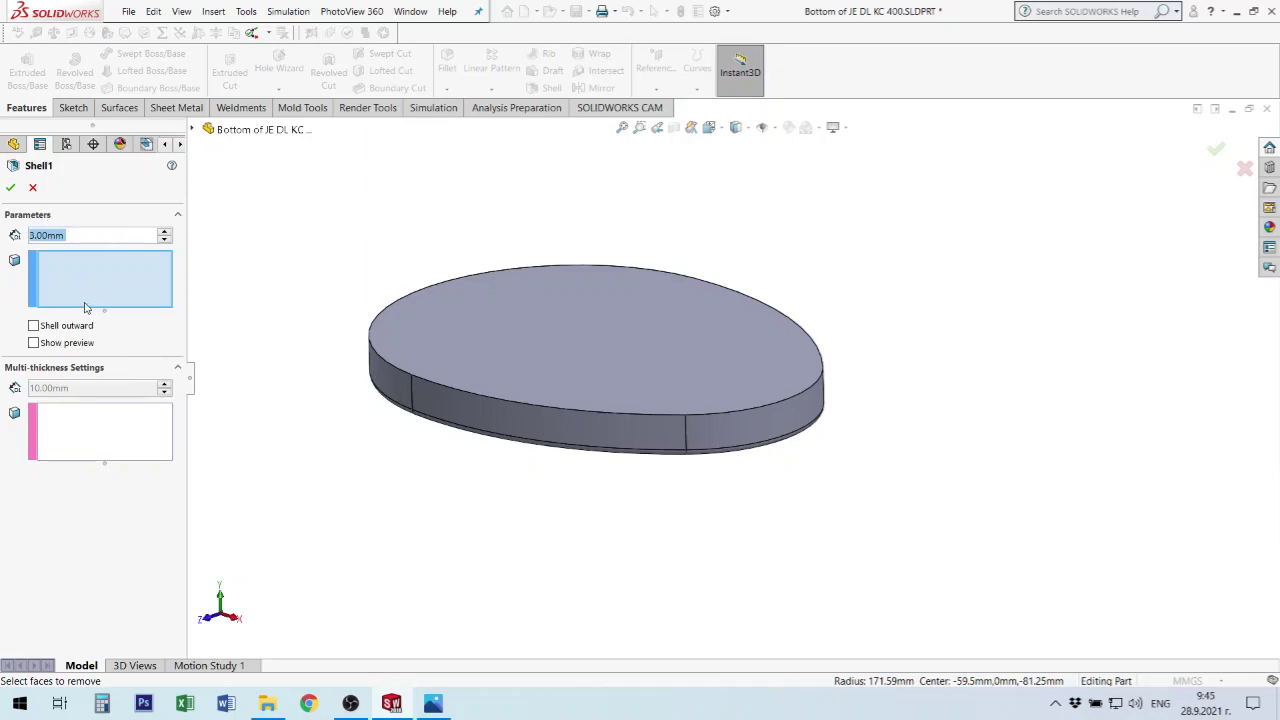
click(90, 280)
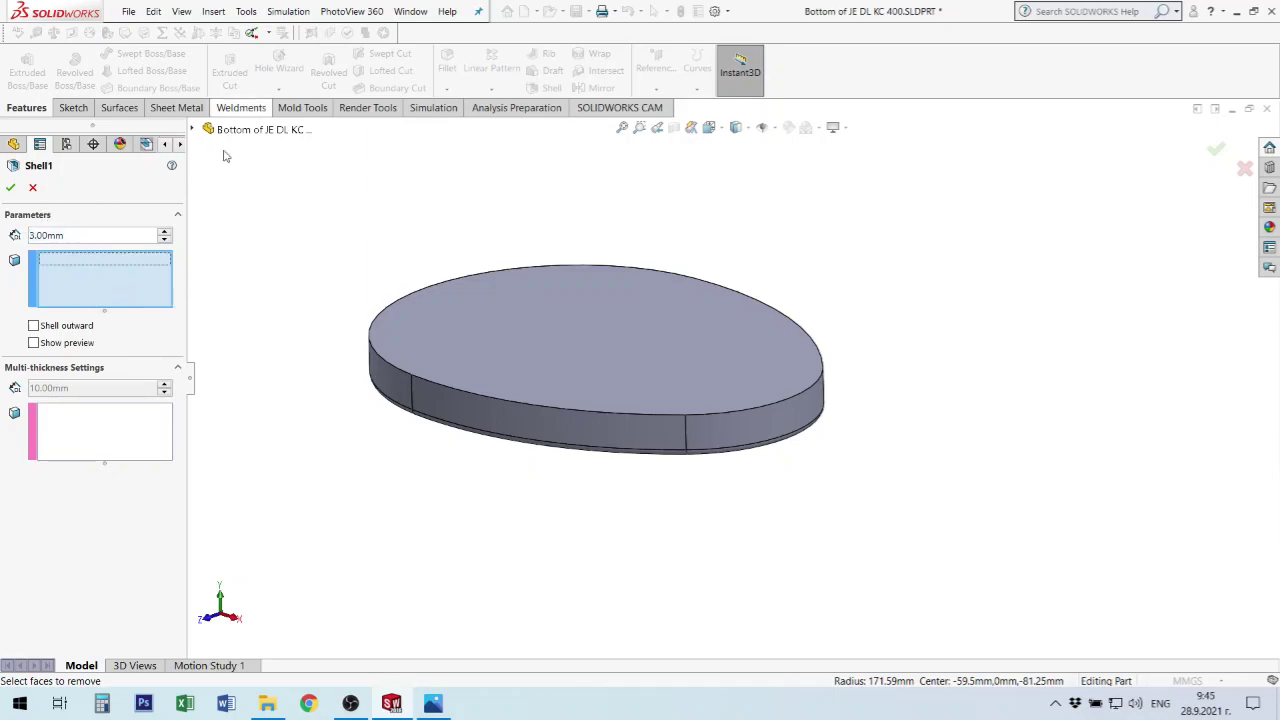
click(11, 187)
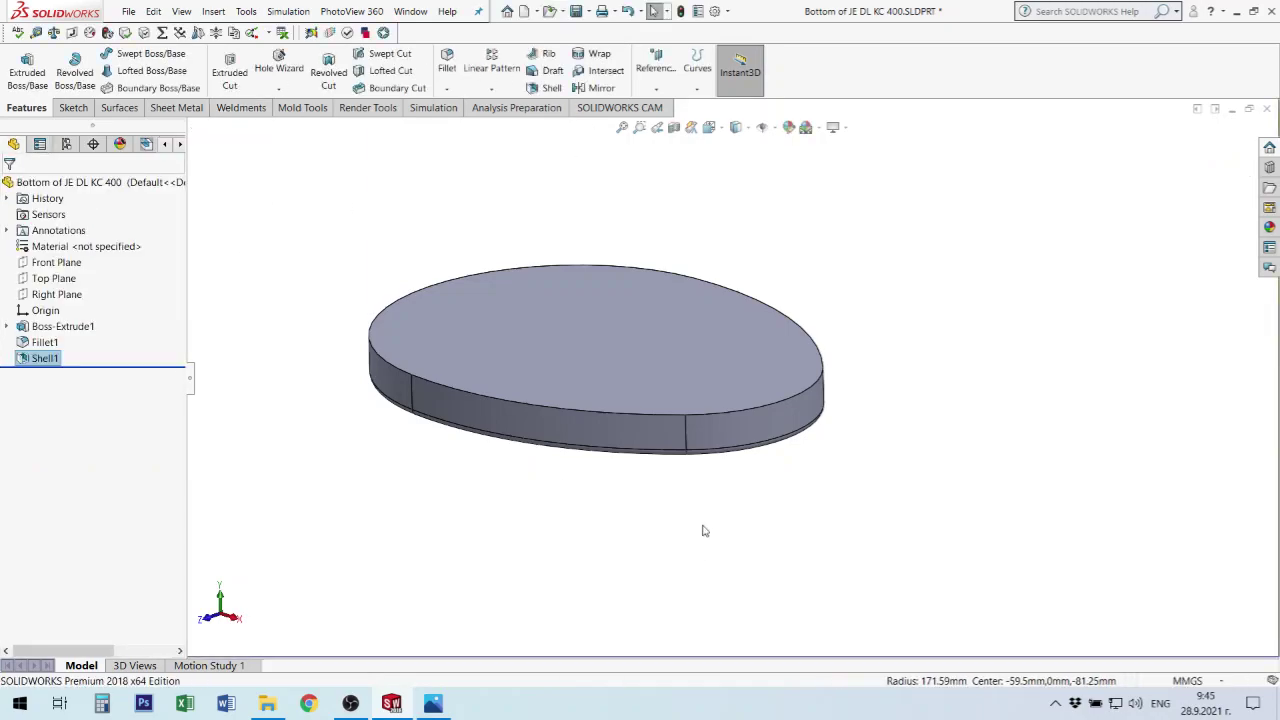
middle_drag(669, 545, 761, 470)
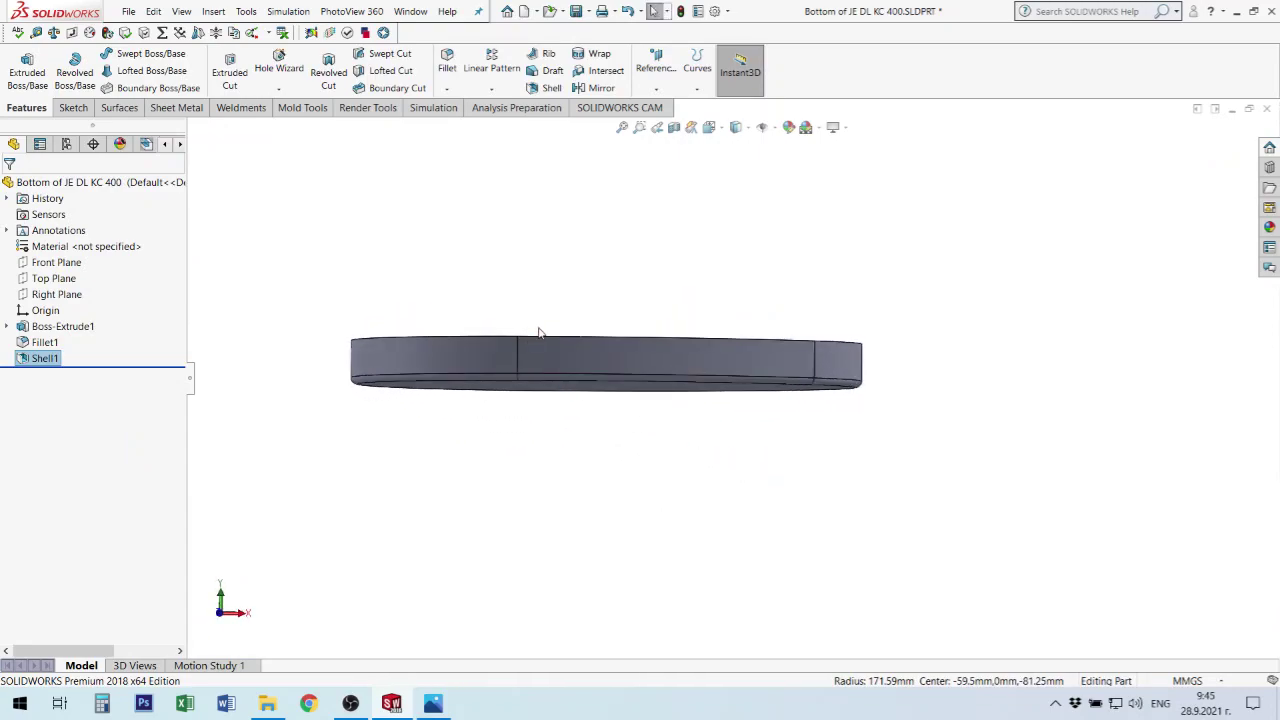
click(56, 262)
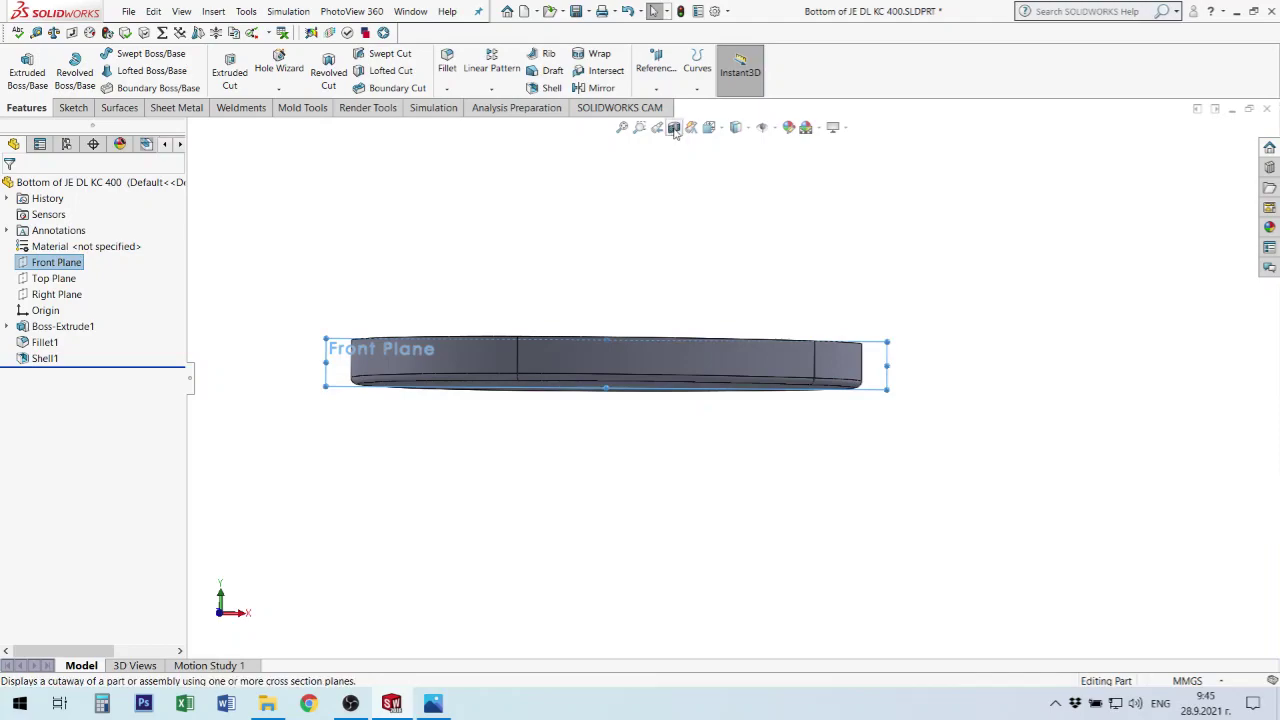
click(674, 129)
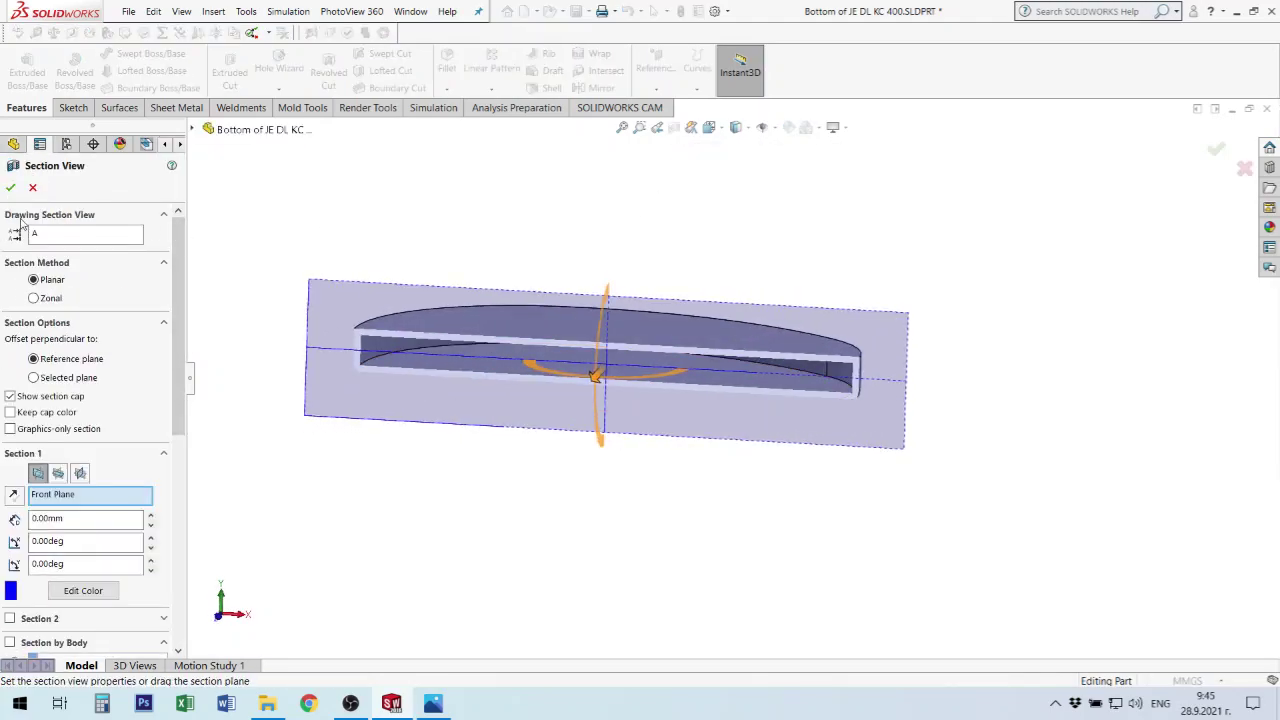
click(12, 187)
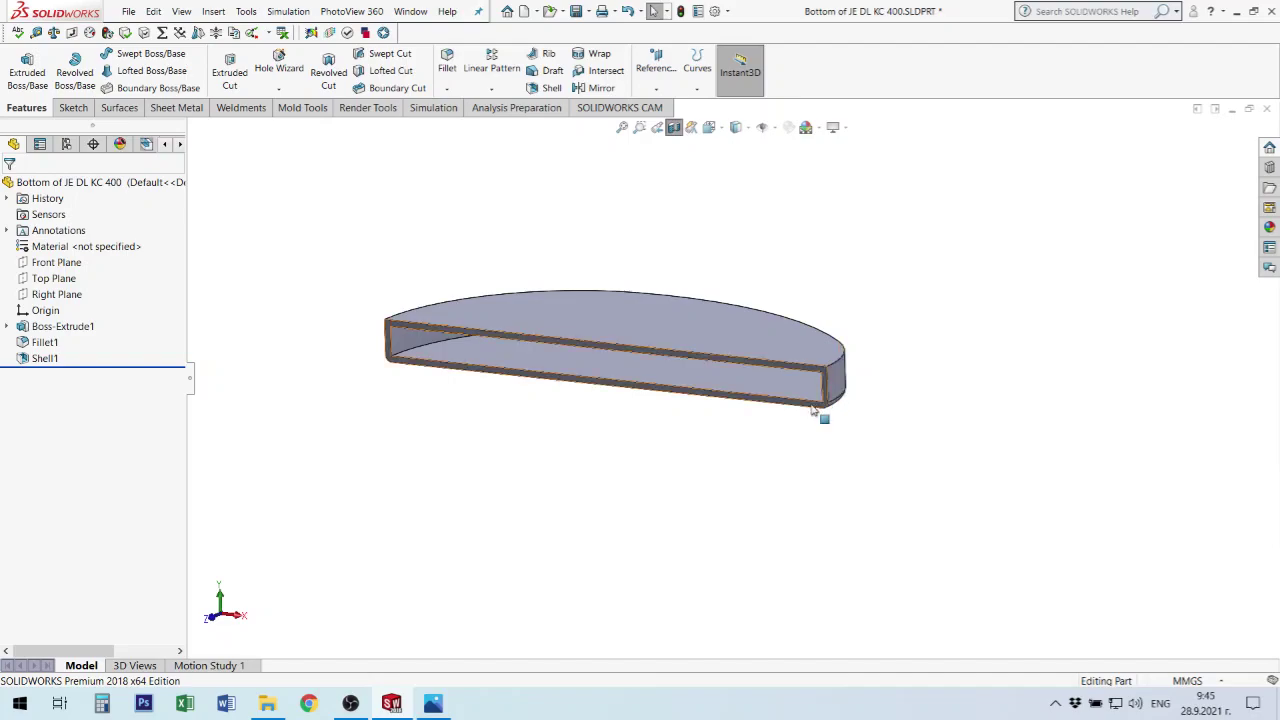
mouse_move(789, 400)
middle_down()
mouse_move(799, 341)
mouse_move(766, 366)
middle_up()
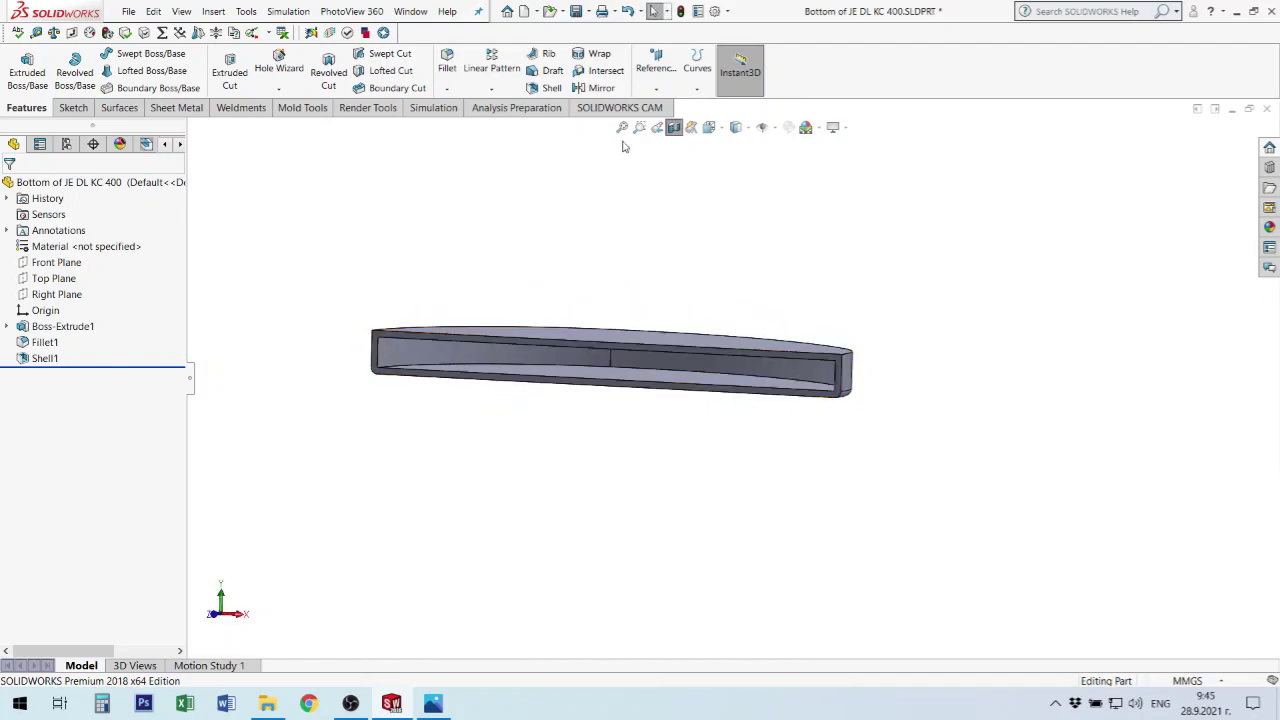
mouse_move(578, 315)
middle_down()
mouse_move(546, 393)
mouse_move(574, 349)
middle_up()
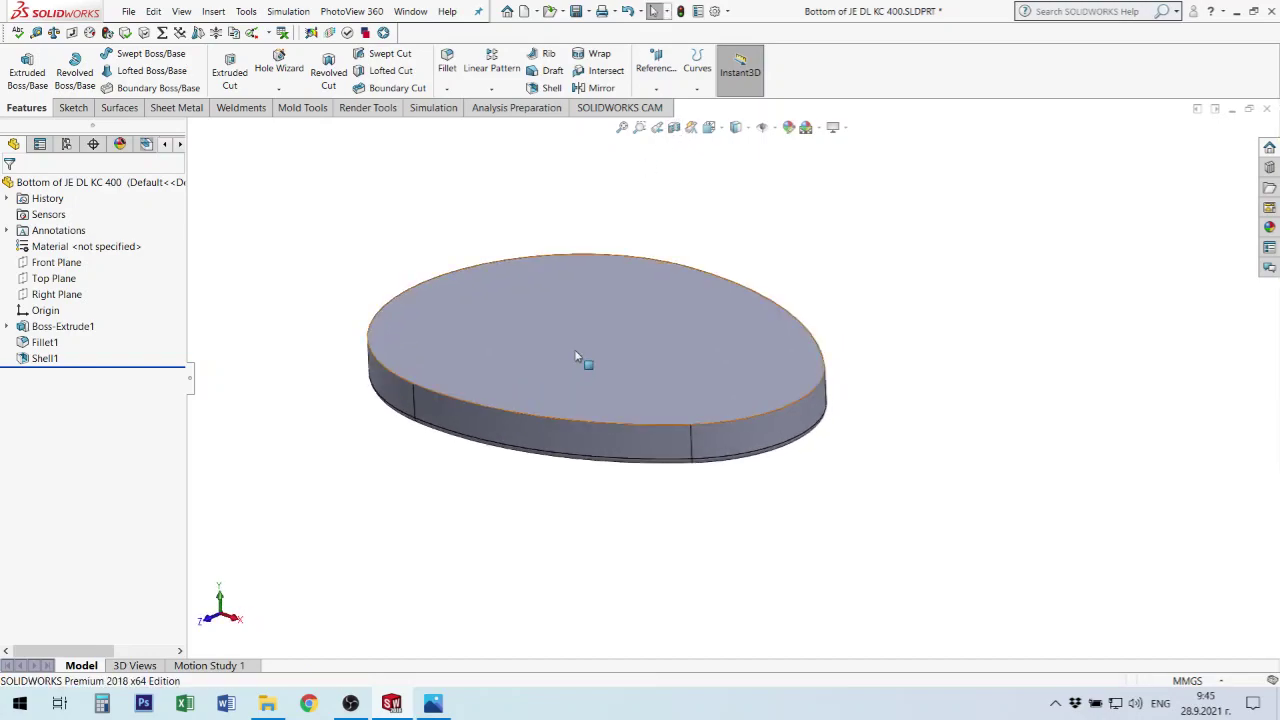
Edit Shell1 to remove the top face and the front side face.
click(28, 360)
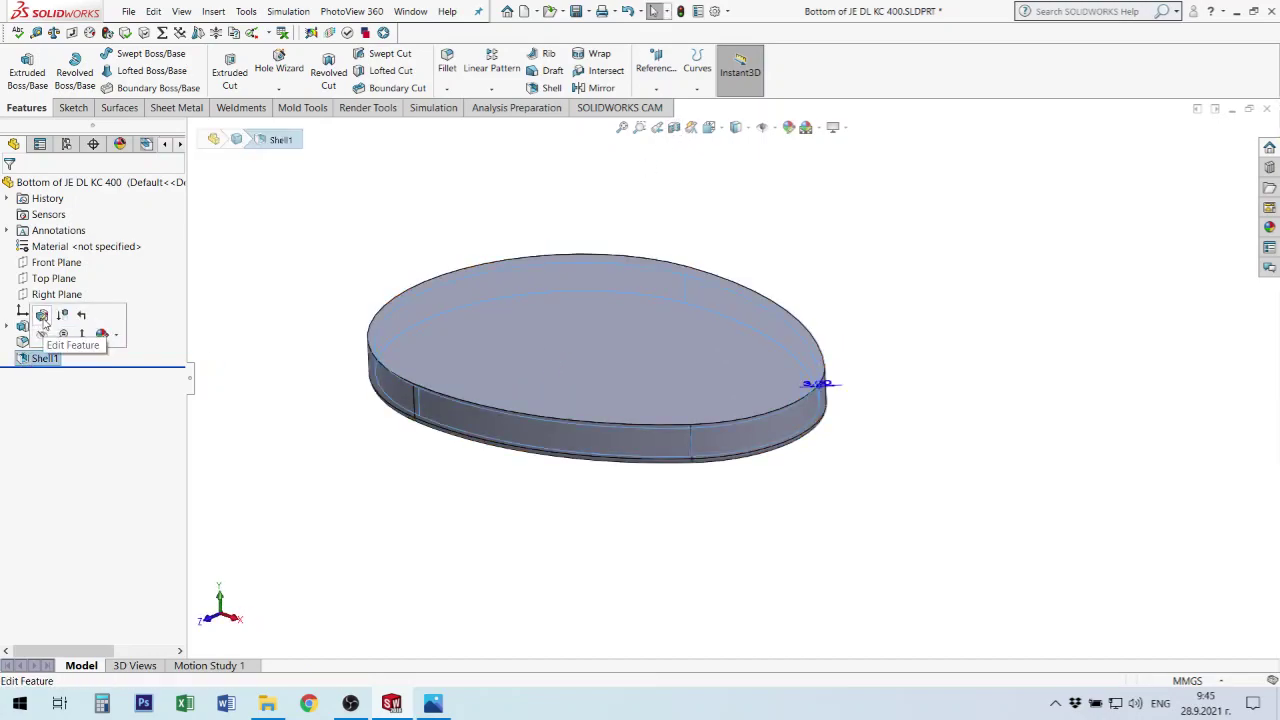
click(42, 315)
click(72, 275)
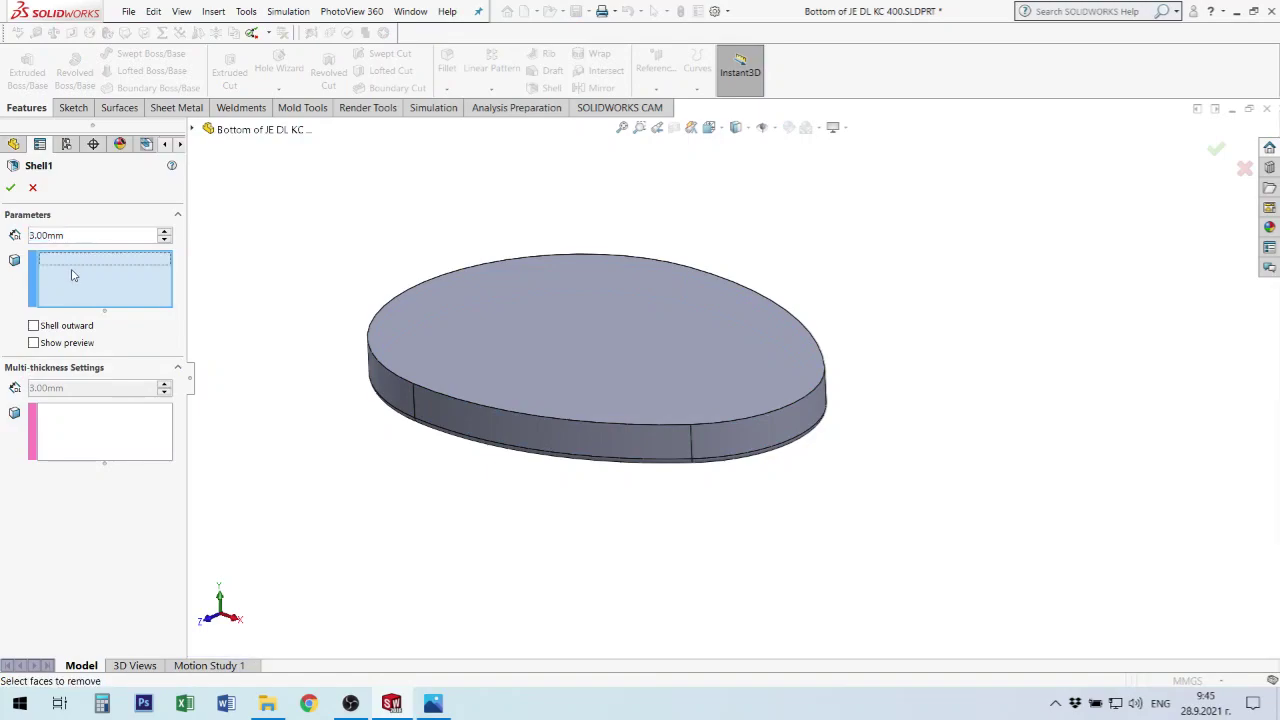
click(627, 348)
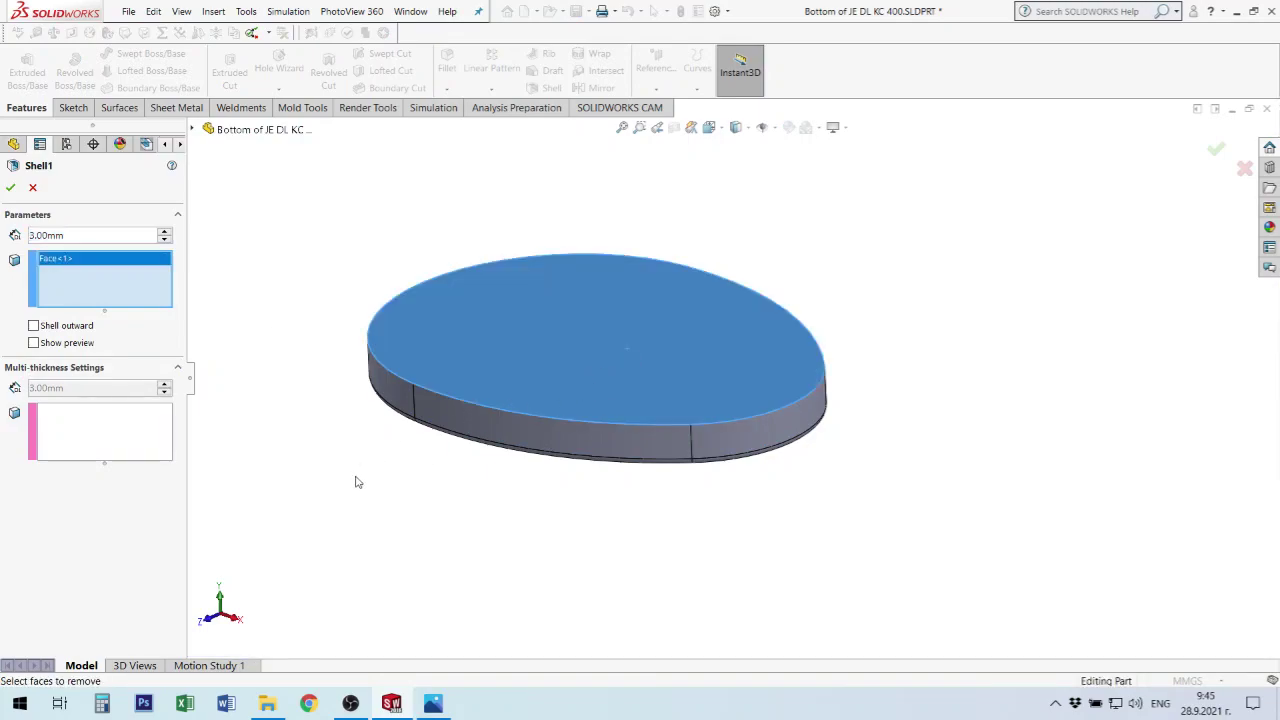
click(634, 443)
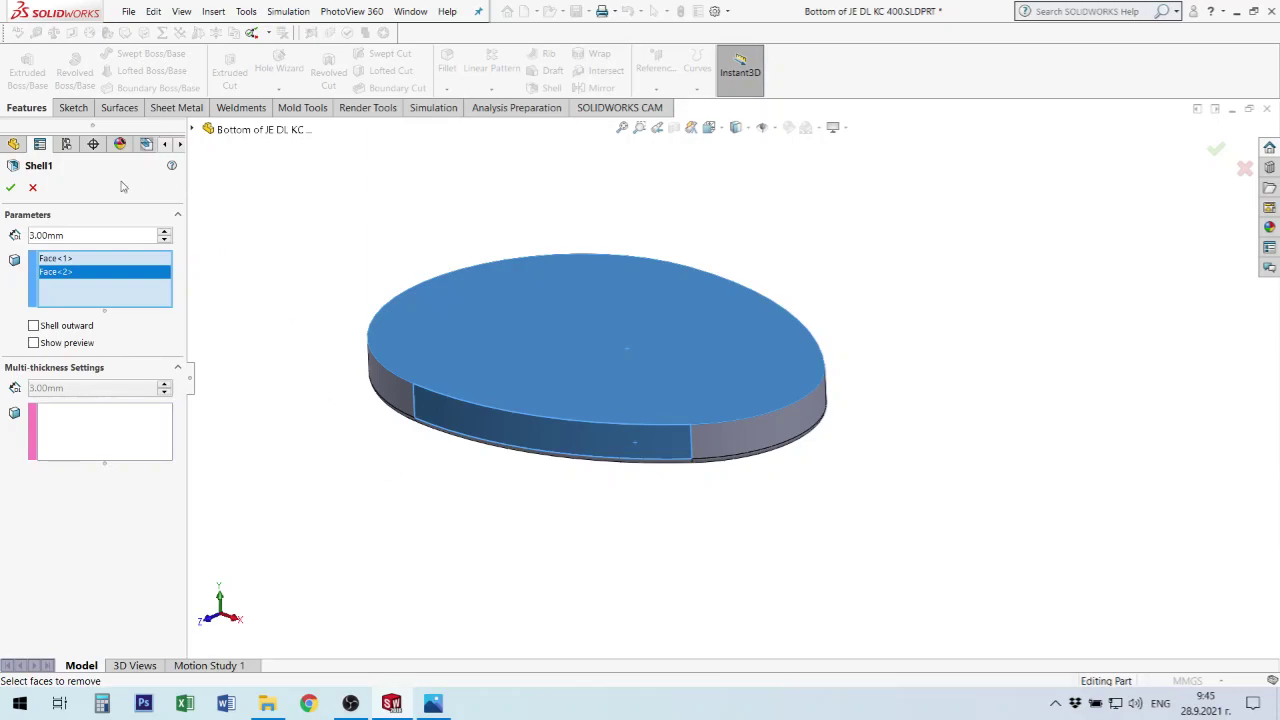
click(9, 189)
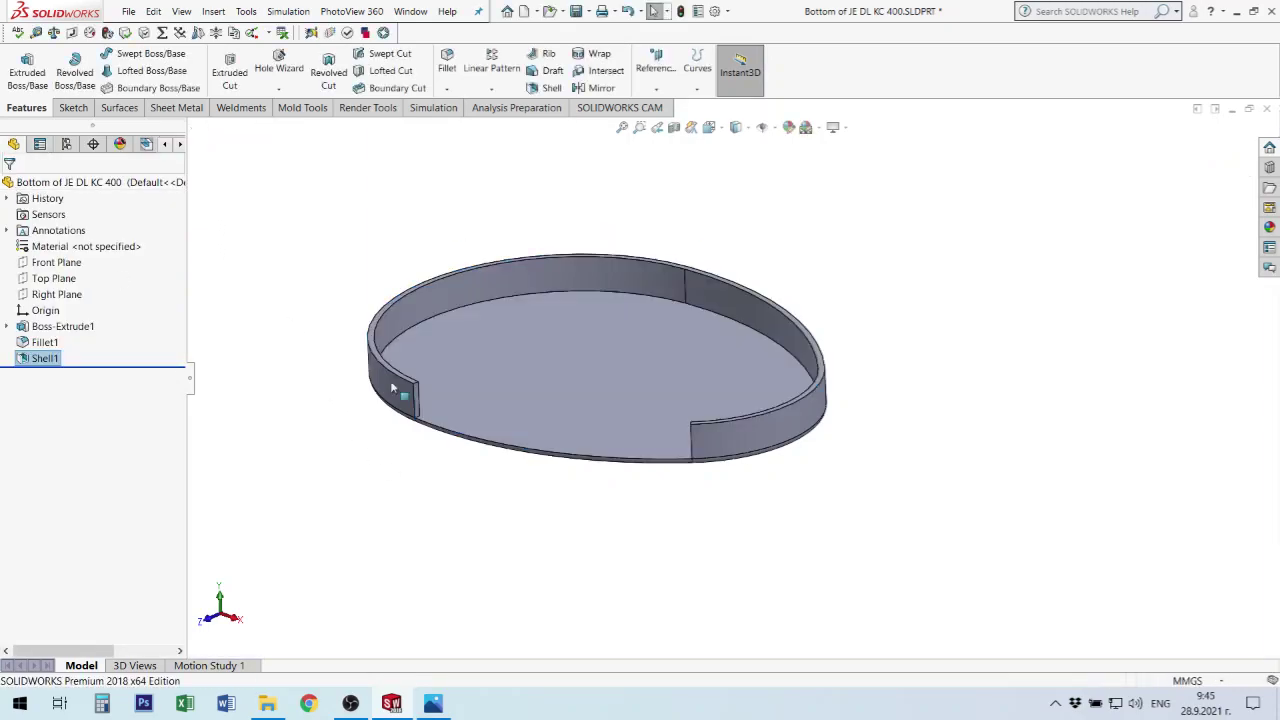
middle_drag(330, 395, 357, 400)
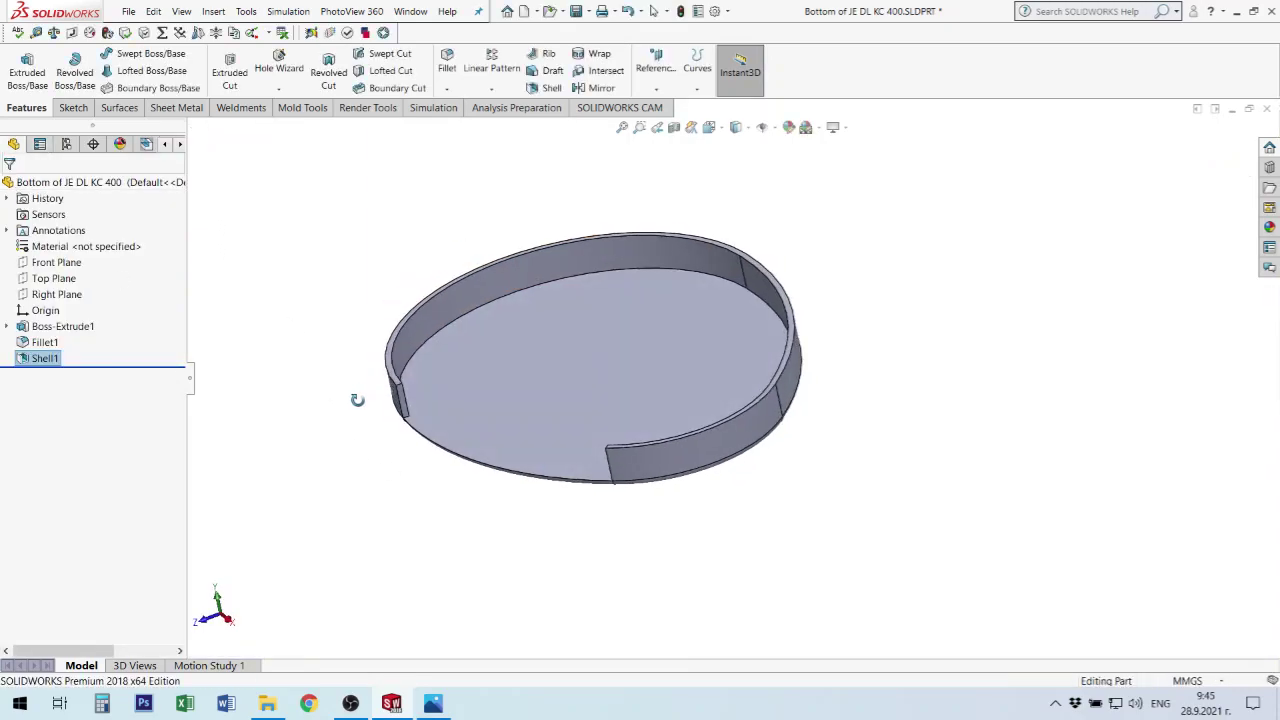
Re-edit Shell1, dropping side face Face<2> so only the top stays open.
right_click(46, 358)
click(60, 316)
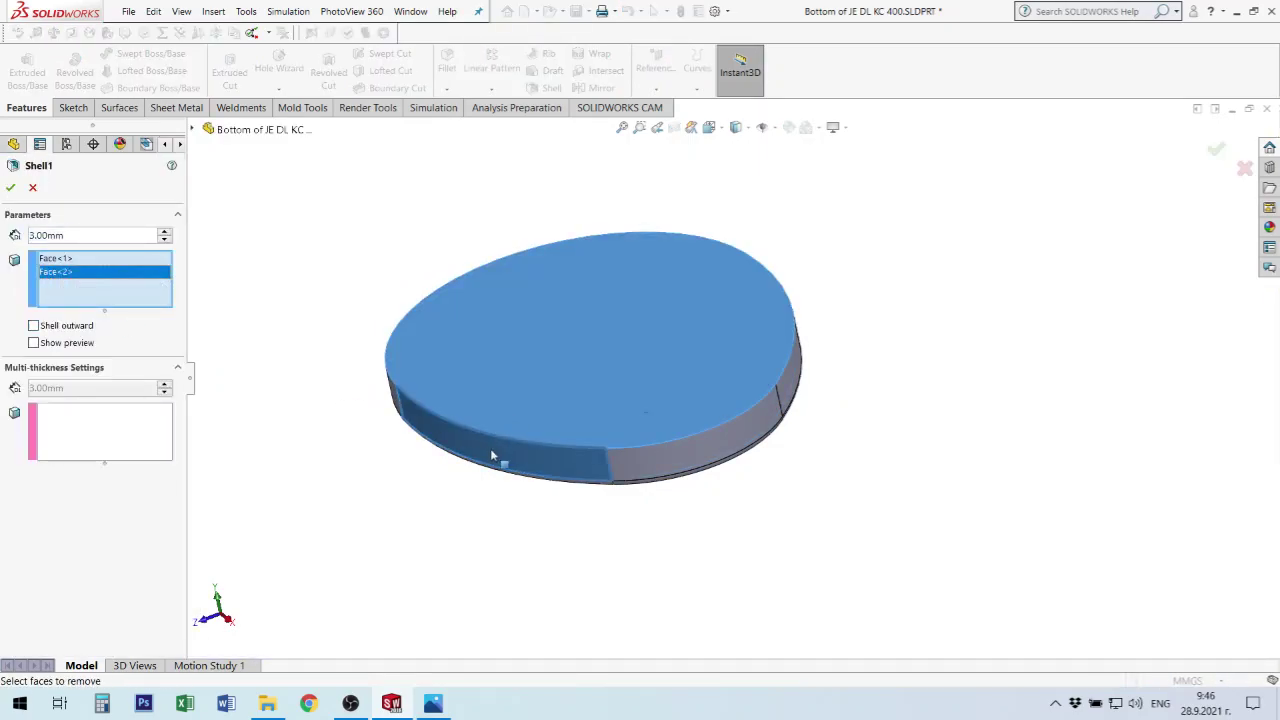
click(493, 446)
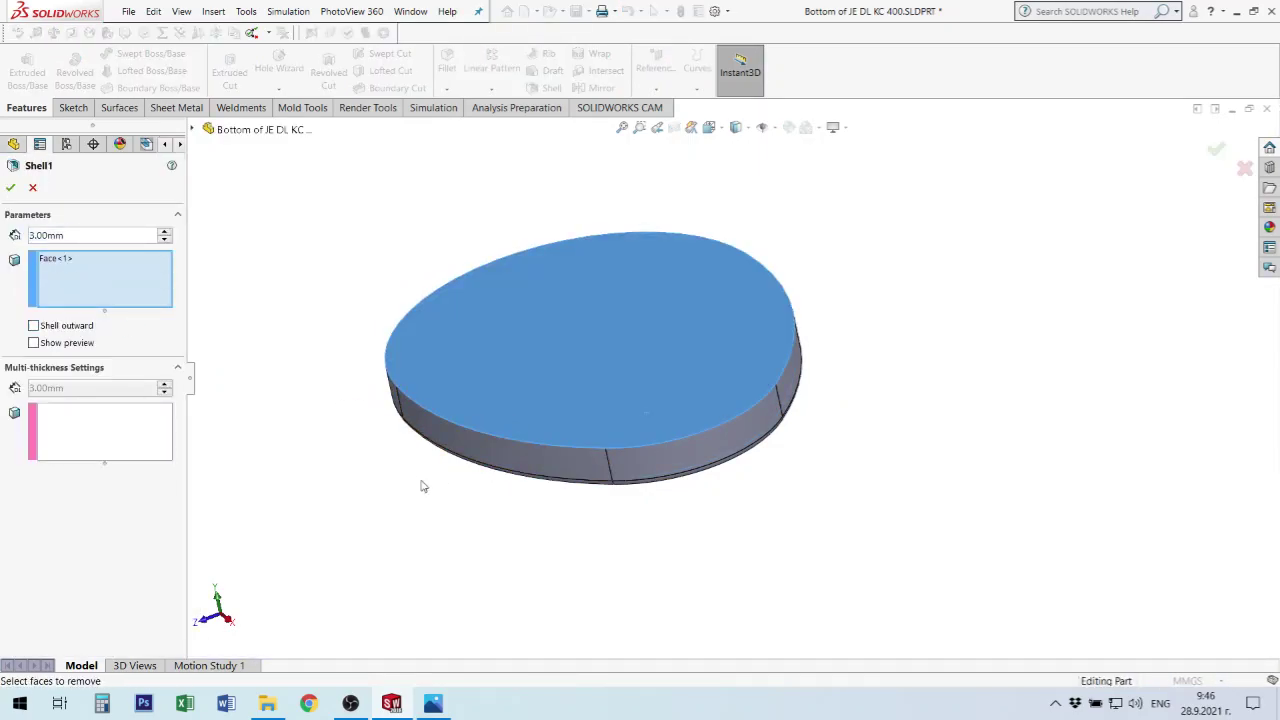
click(11, 189)
mouse_move(894, 489)
middle_down()
mouse_move(944, 527)
mouse_move(966, 450)
middle_up()
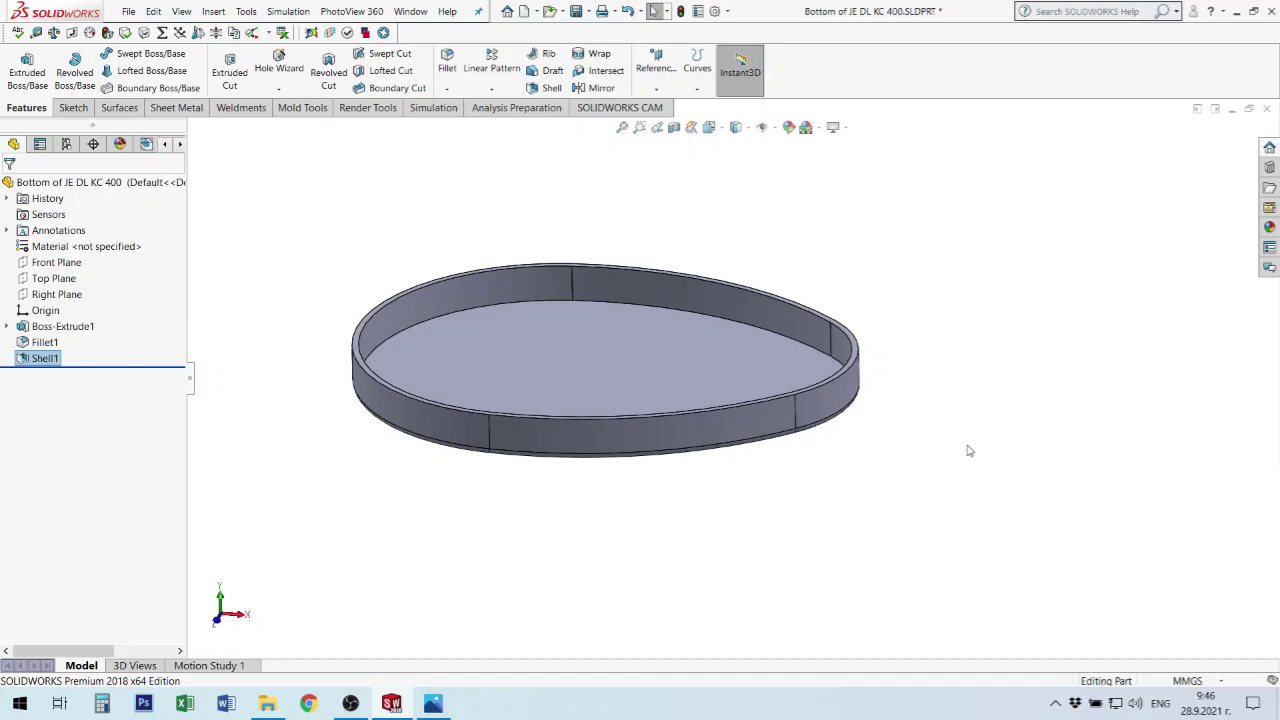